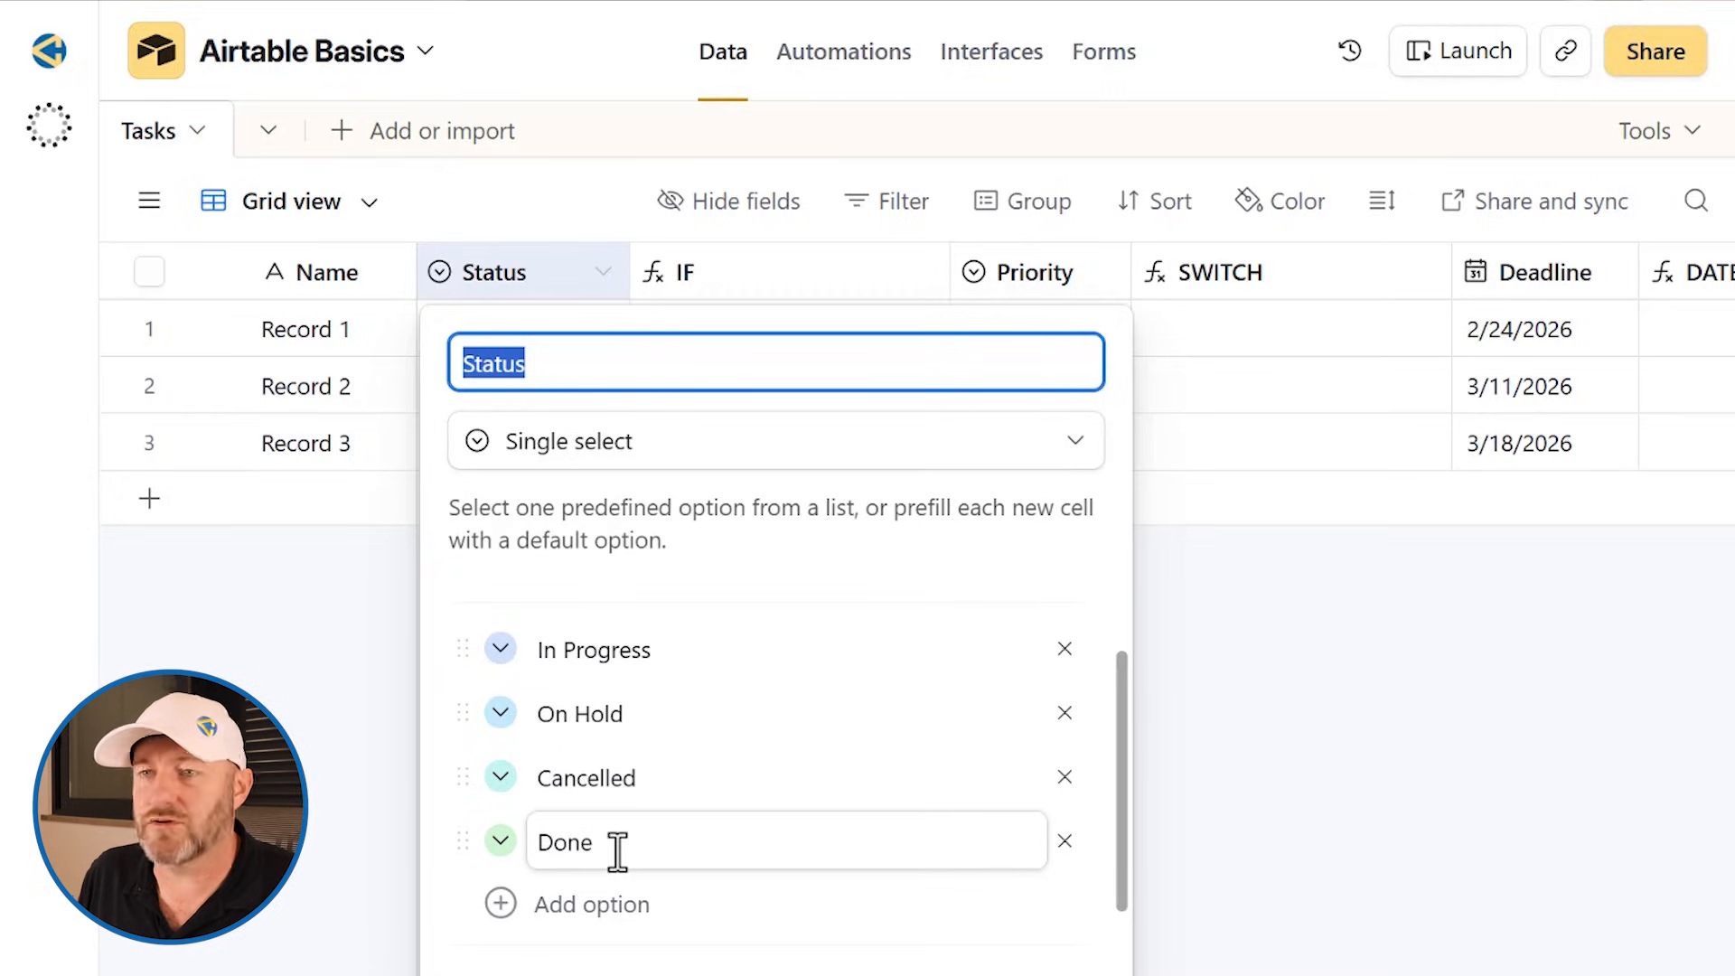
Step: Close the Status field settings and clear the existing formula text from the IF field
{"action": "left_click", "coordinate": [344, 728]}
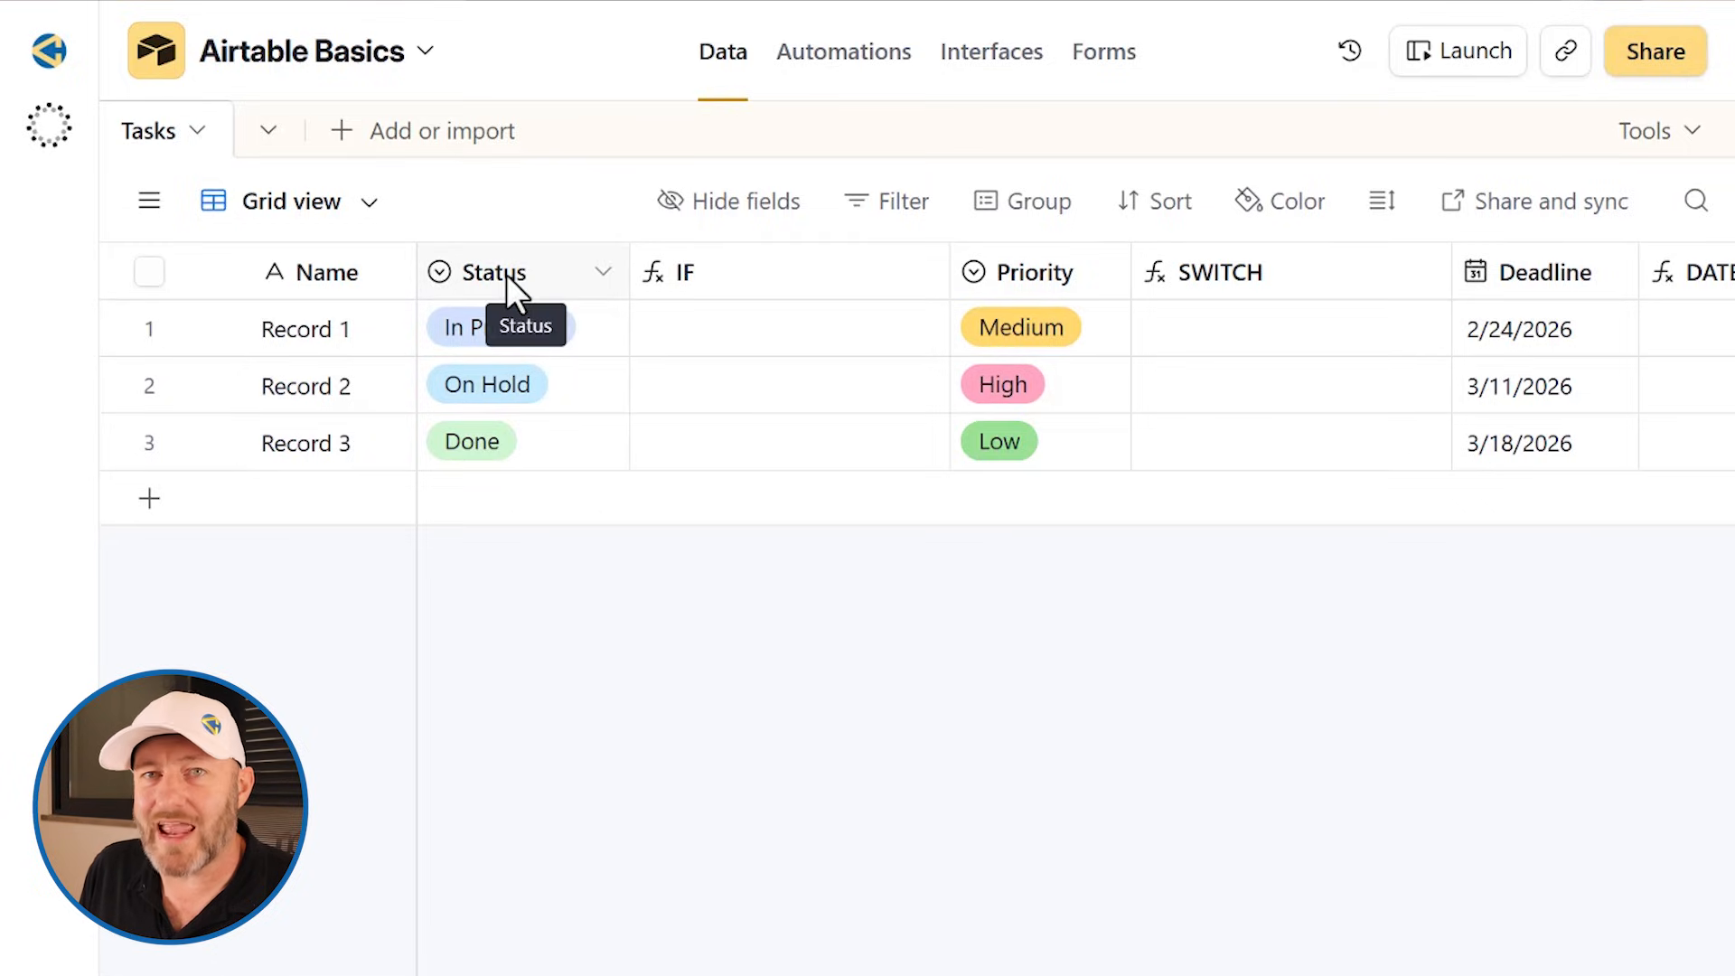
{"action": "double_click", "coordinate": [725, 273]}
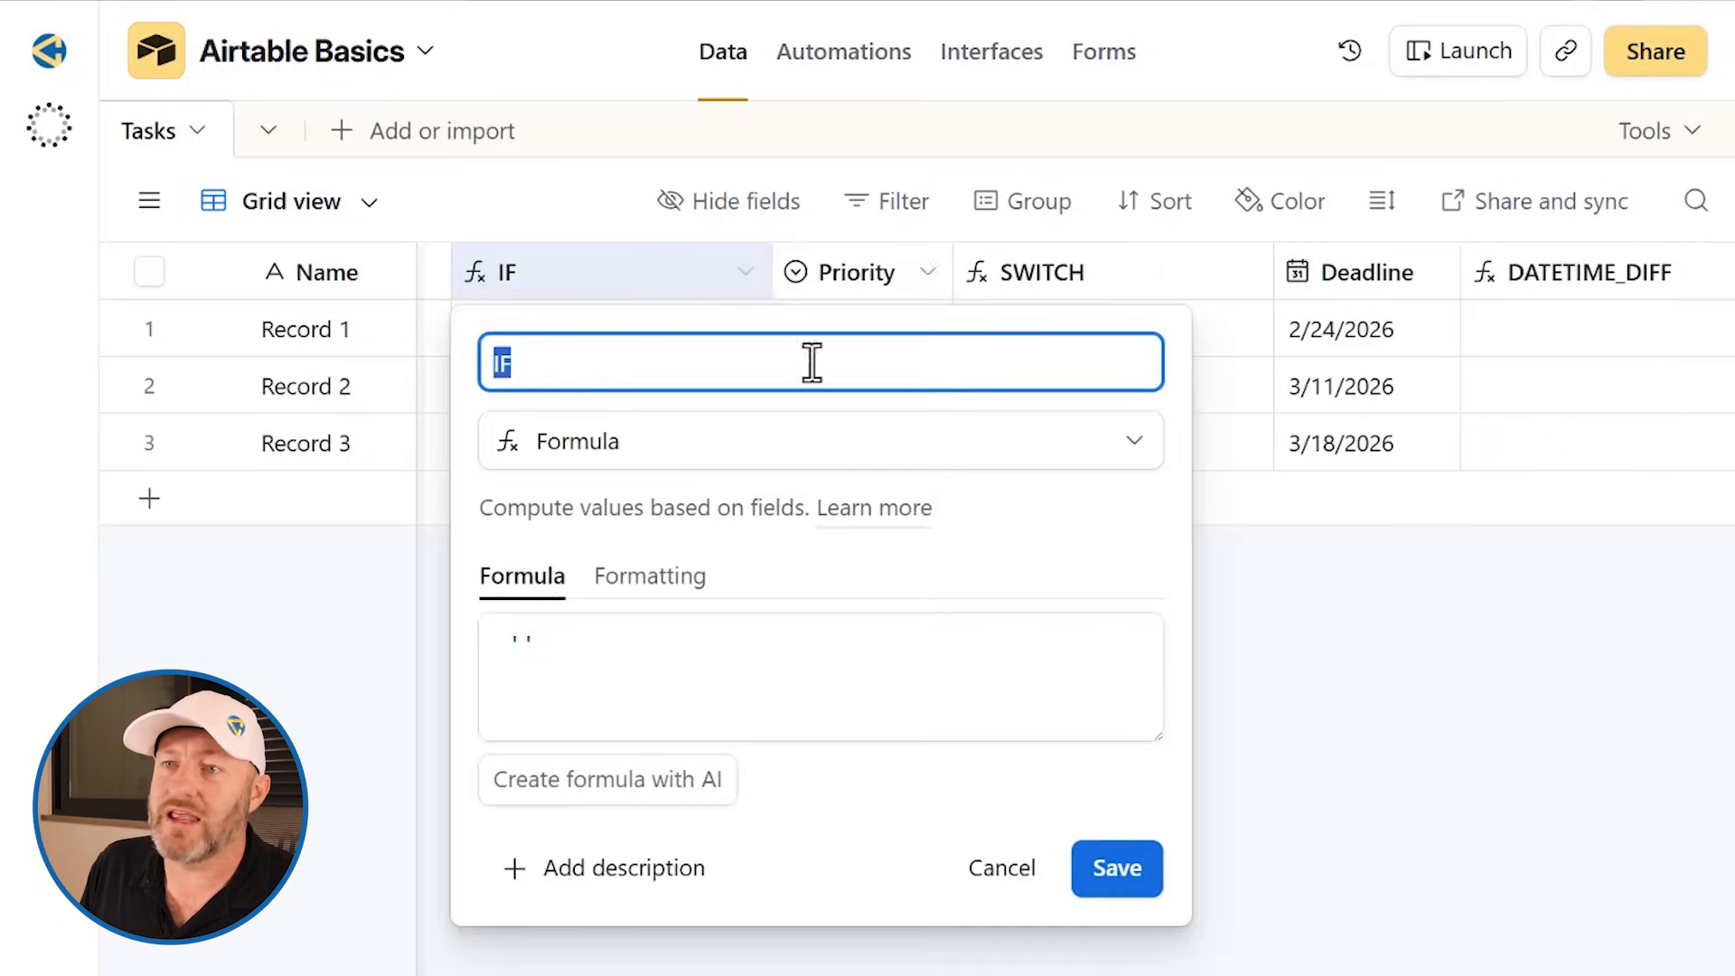
{"action": "left_click", "coordinate": [579, 647]}
{"action": "double_click", "coordinate": [513, 644]}
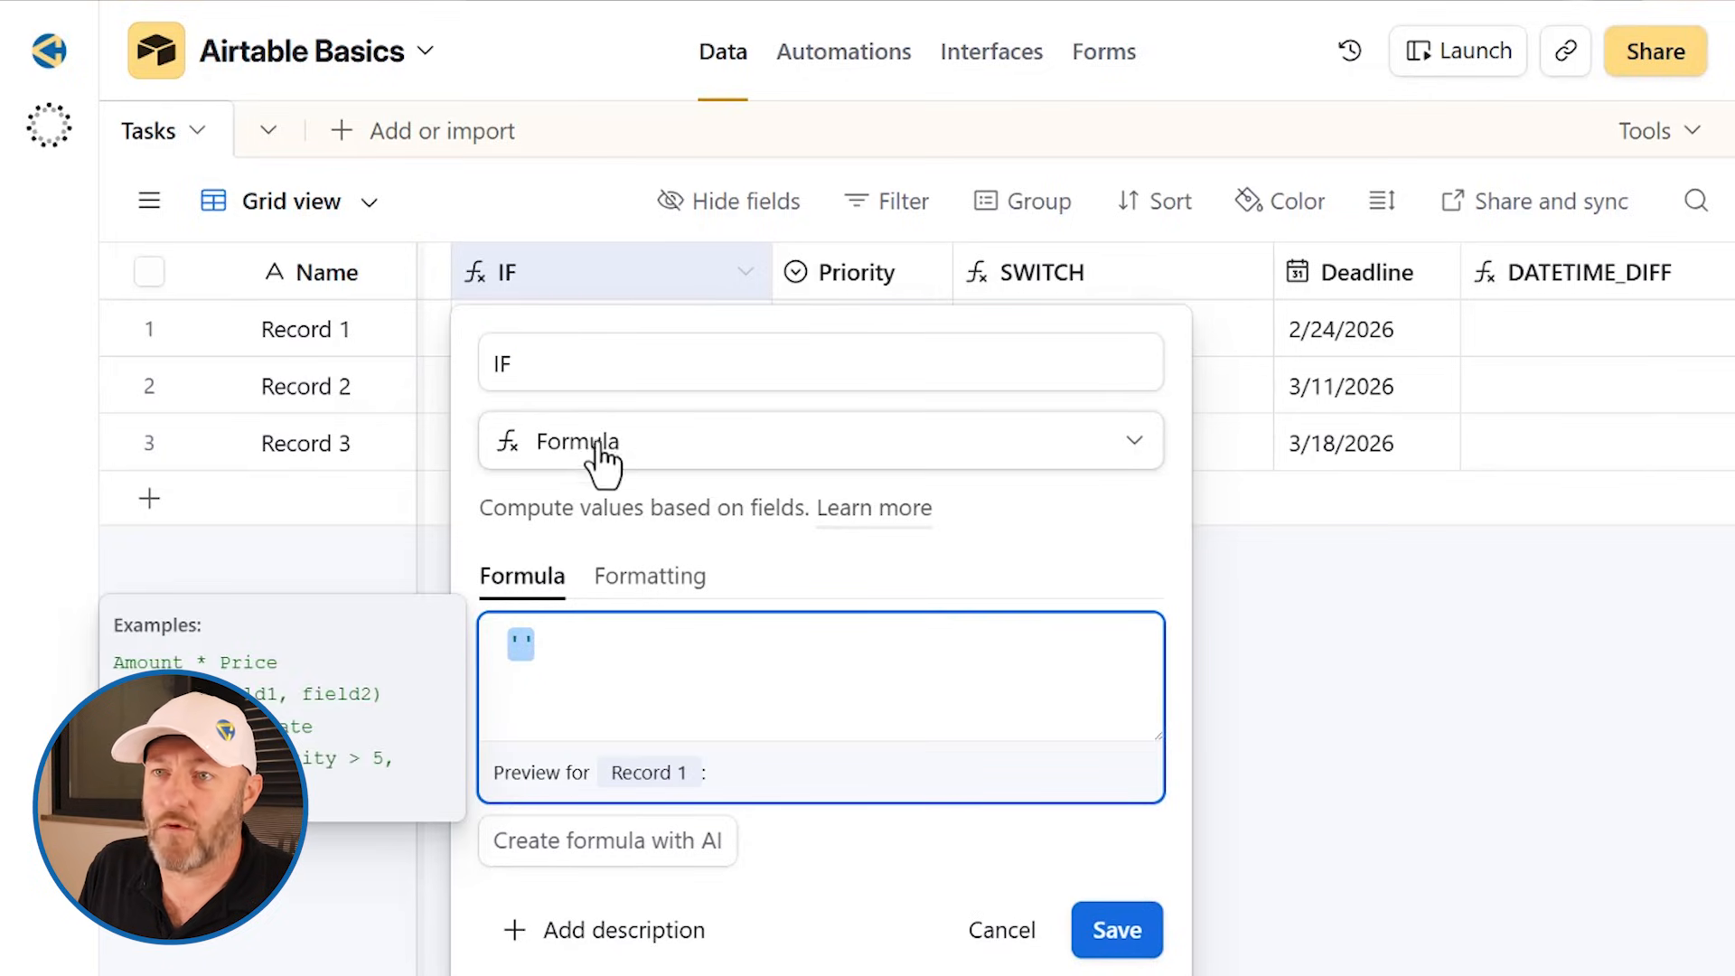
{"action": "left_click", "coordinate": [542, 648]}
{"action": "left_click_drag", "start_coordinate": [545, 647], "coordinate": [512, 643]}
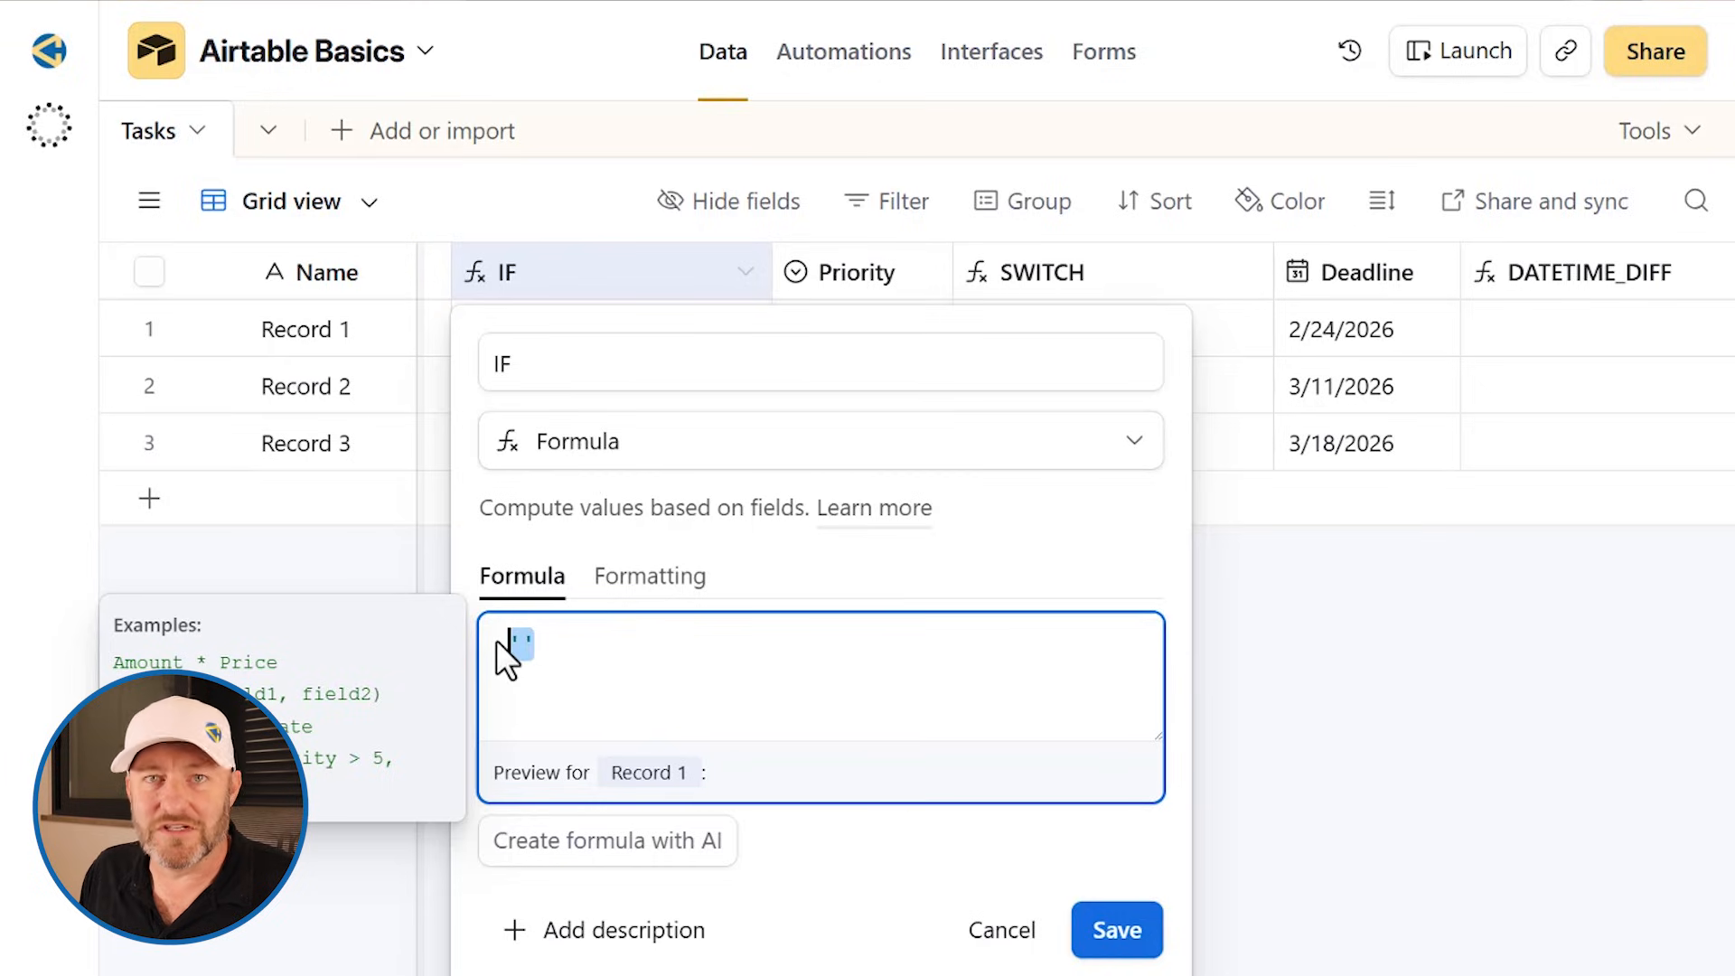
{"action": "key", "text": "BackSpace"}
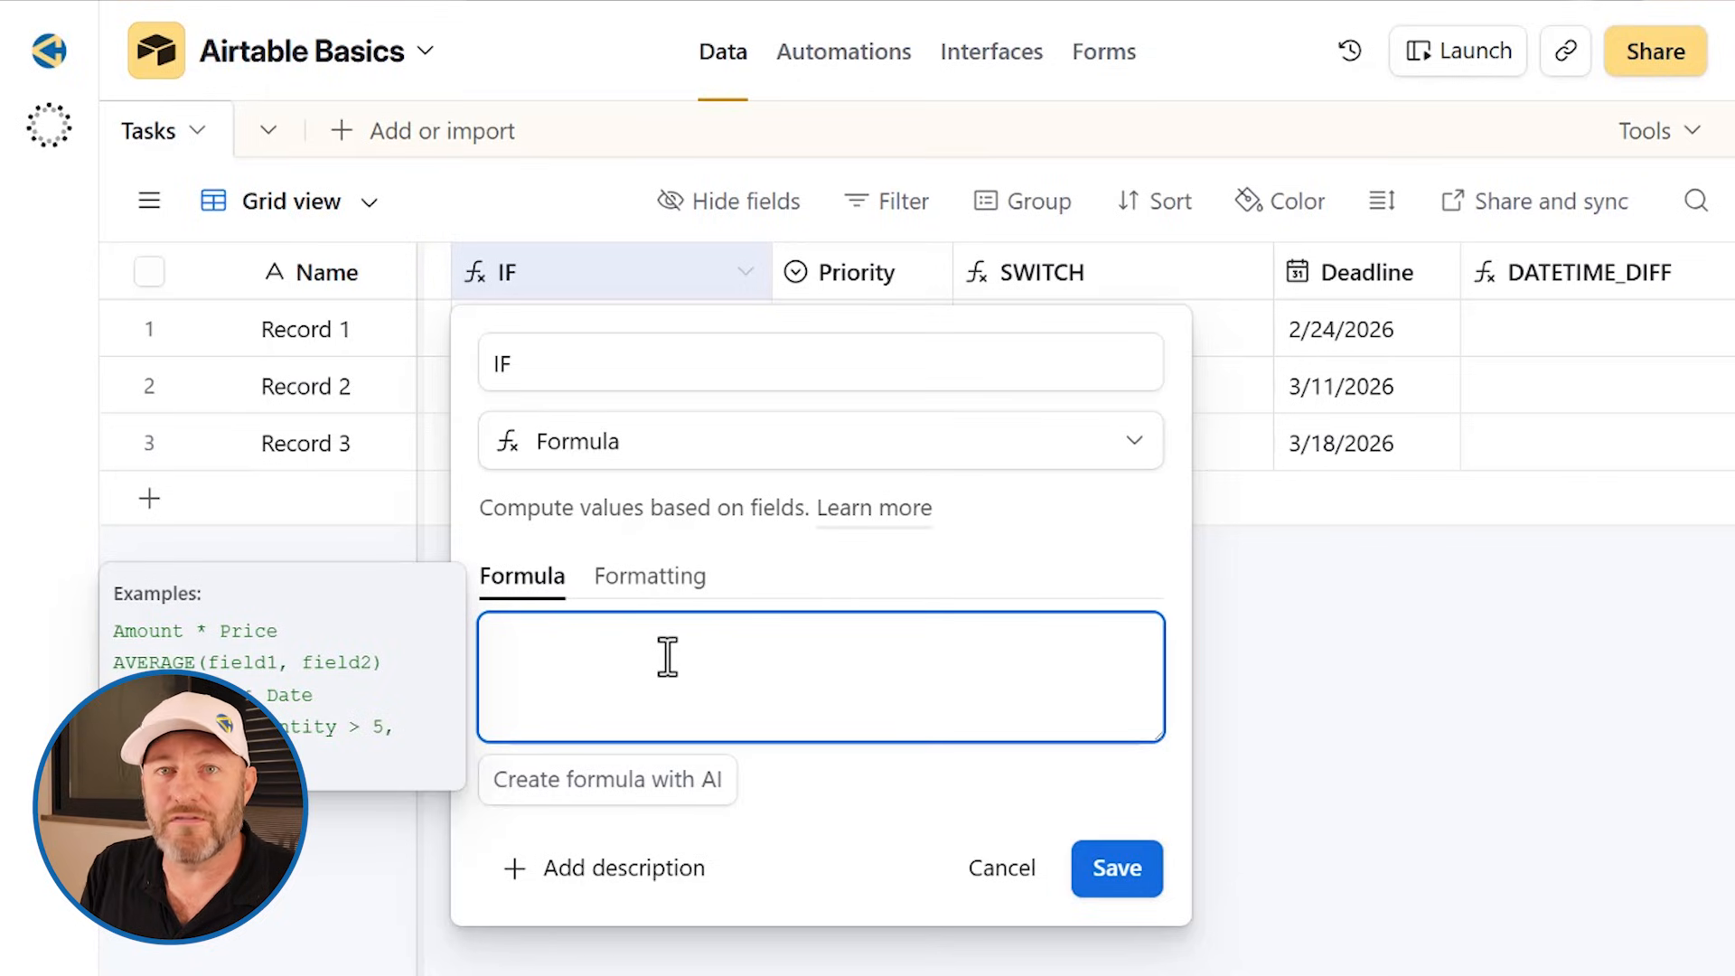
Step: Search the field types for "fo" and choose Formula as the IF field's type
{"action": "left_click", "coordinate": [633, 461]}
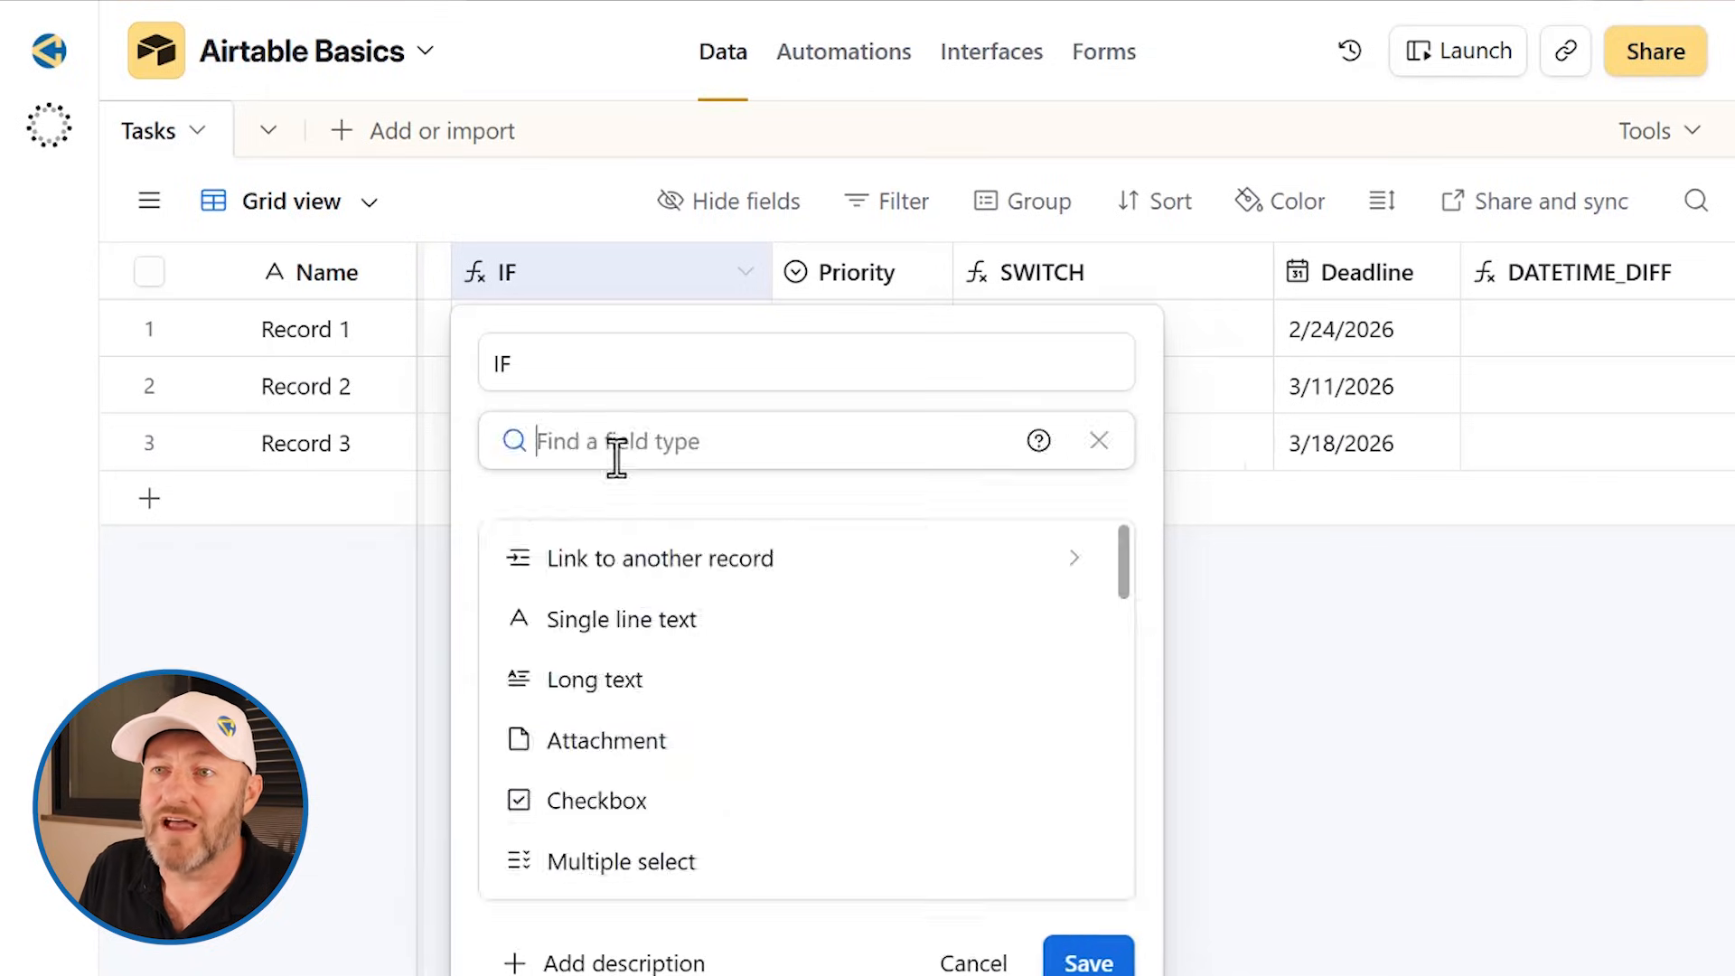
{"action": "type", "text": "fo"}
{"action": "left_click", "coordinate": [629, 561]}
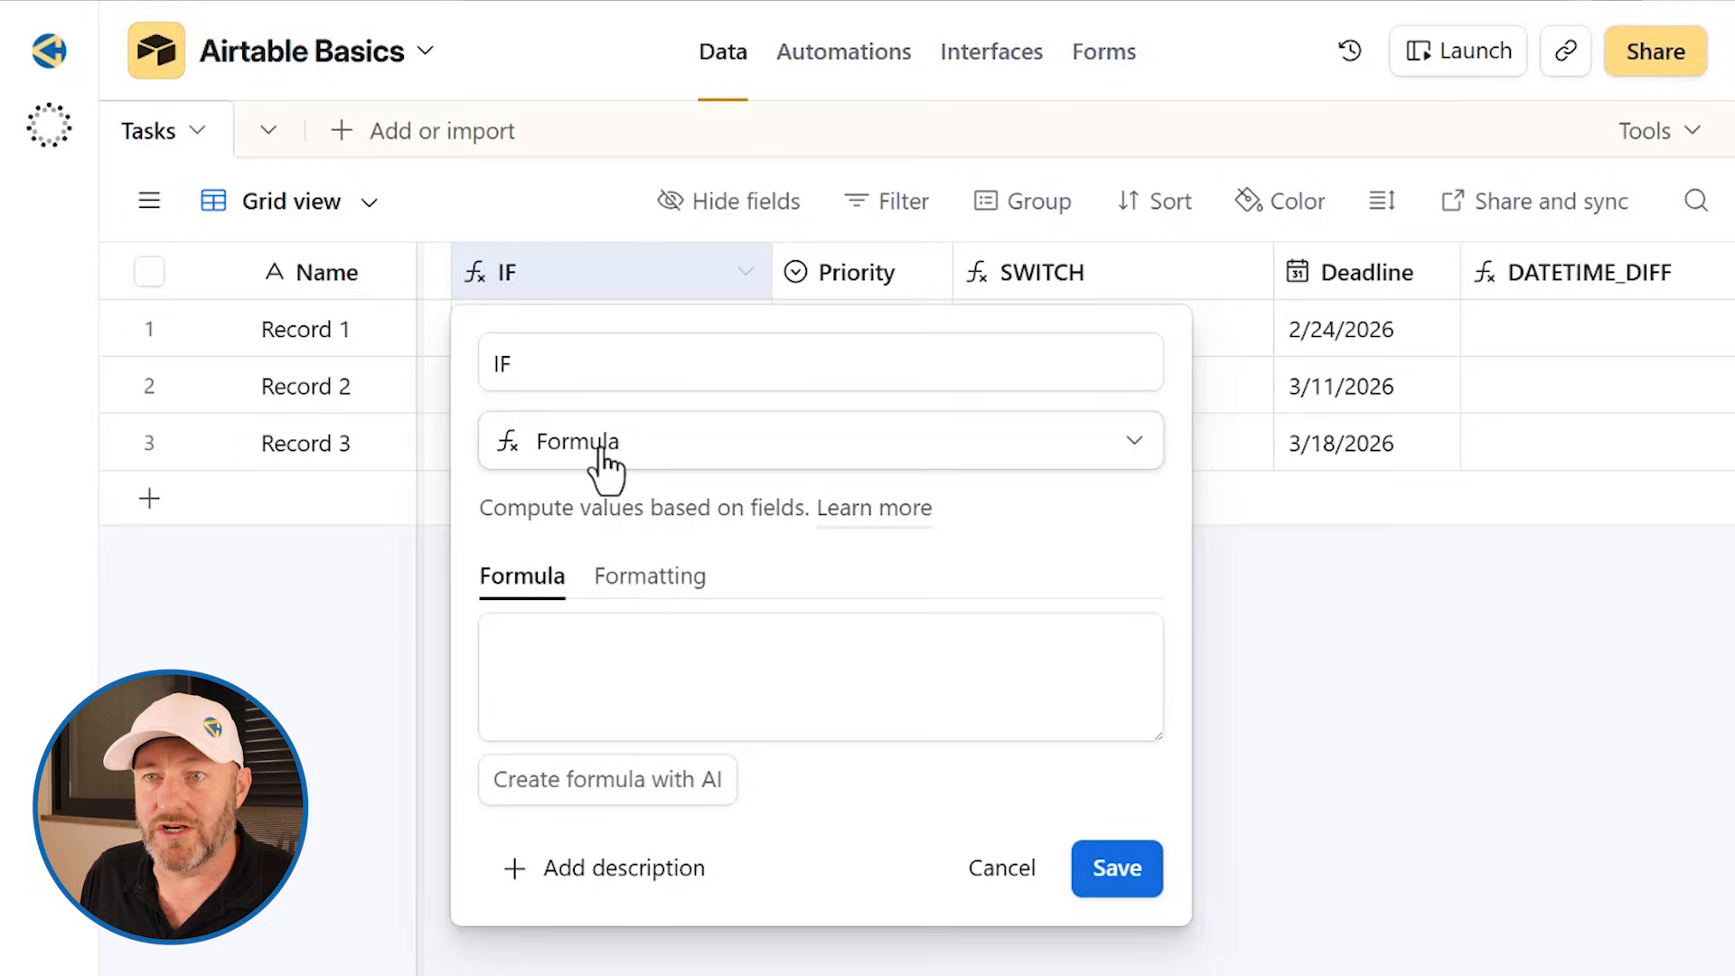
Step: Begin the IF field's formula with a multi-line if() function that references the Status field
{"action": "left_click", "coordinate": [626, 682]}
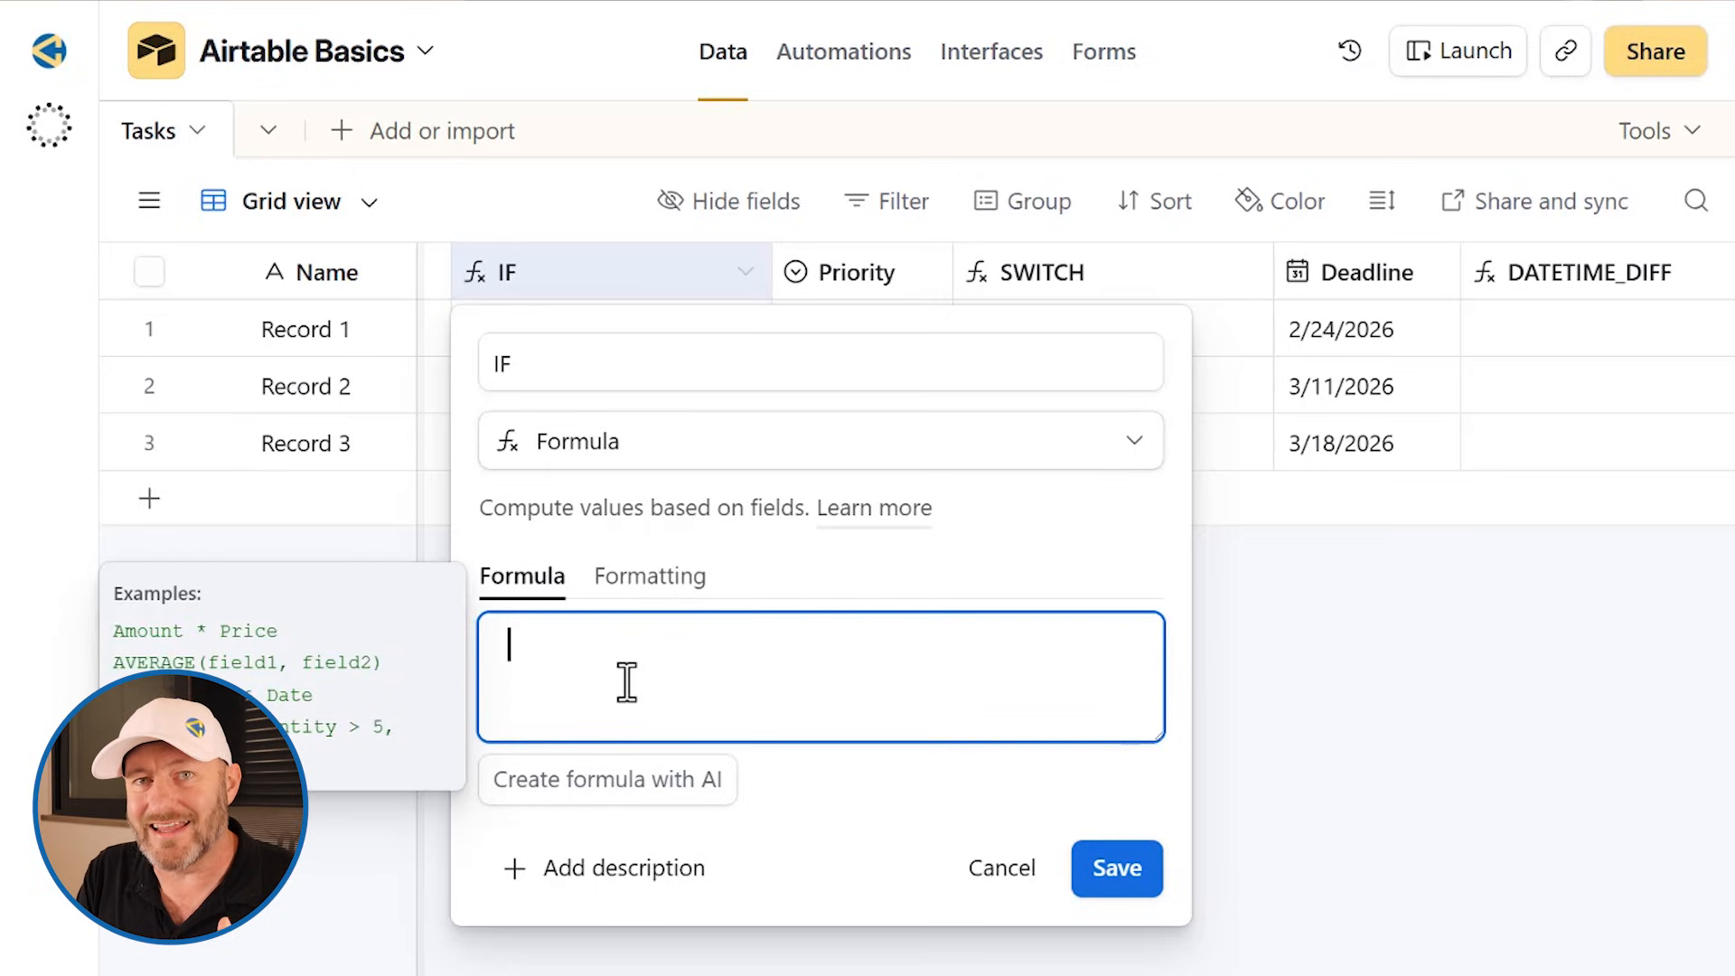
{"action": "type", "text": "if"}
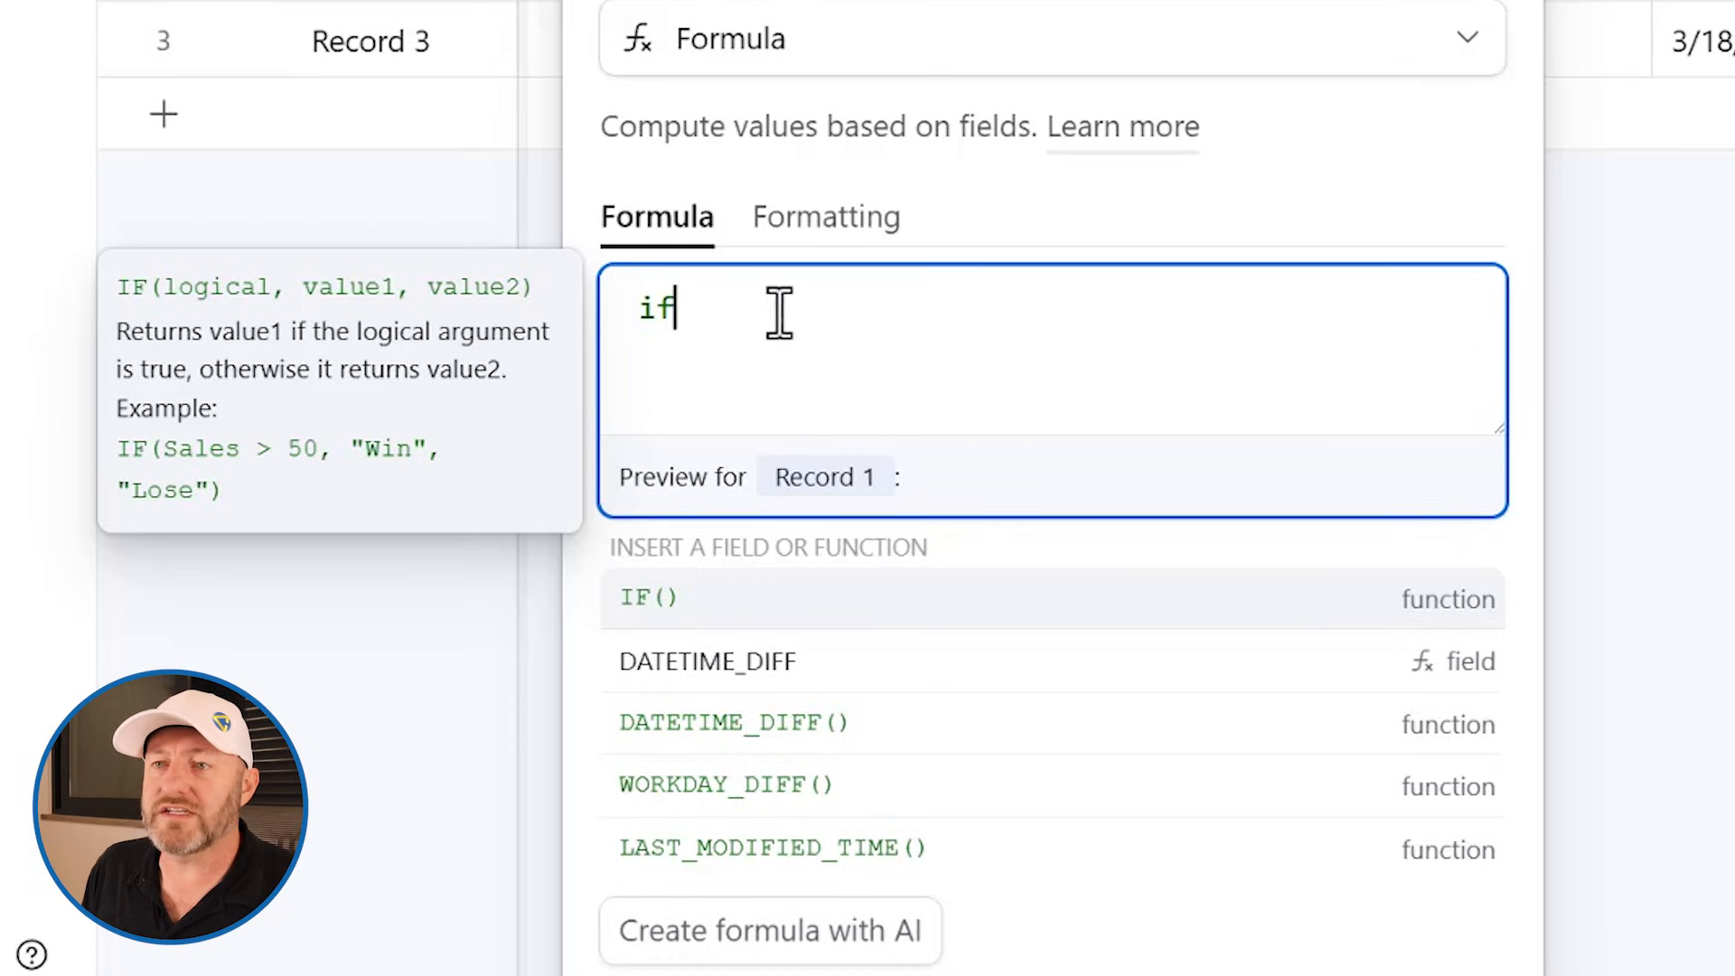
{"action": "type", "text": "("}
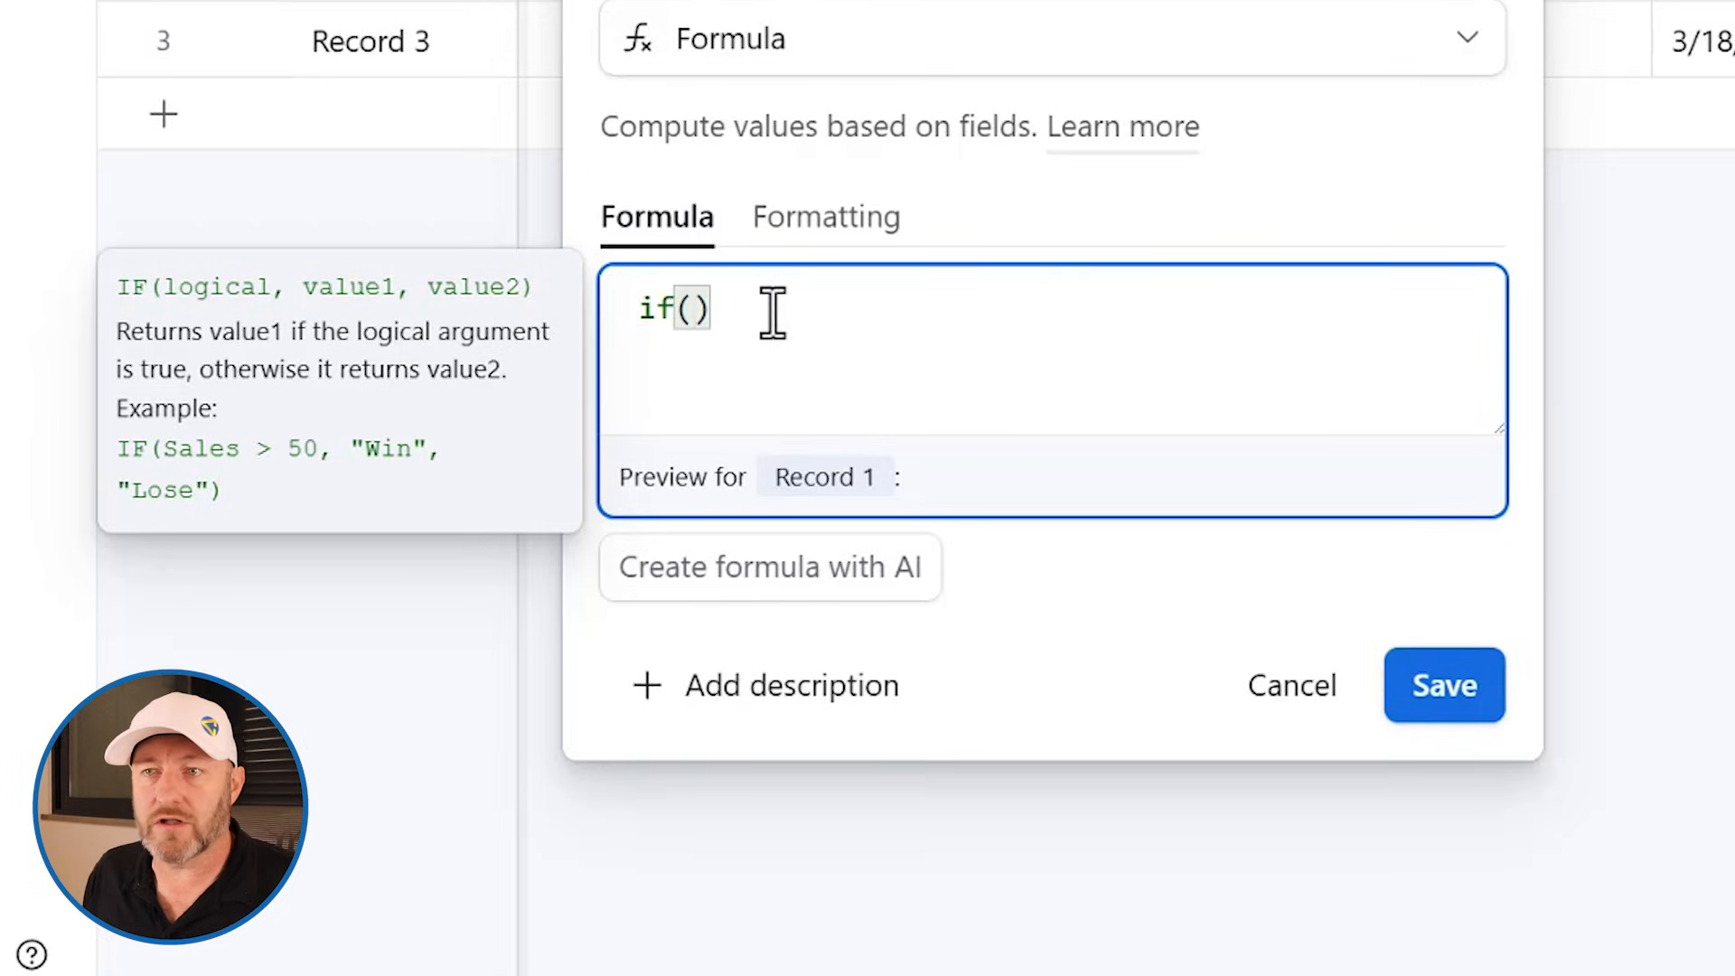
{"action": "key", "text": "Return"}
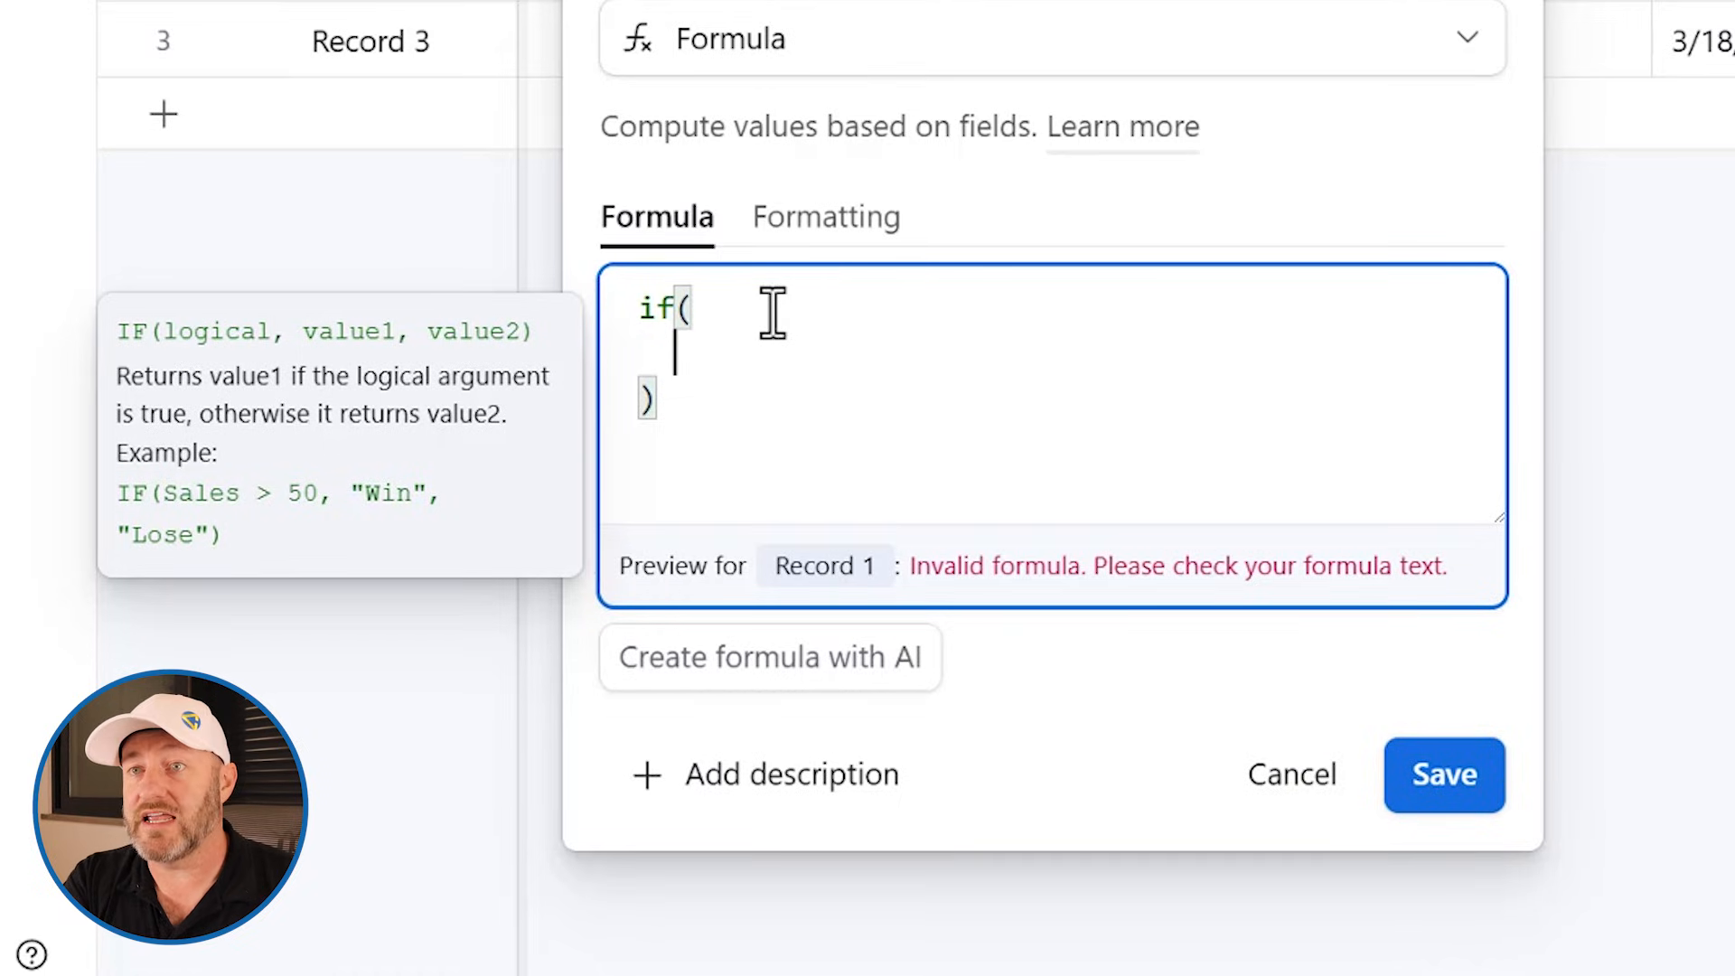
{"action": "type", "text": "stat"}
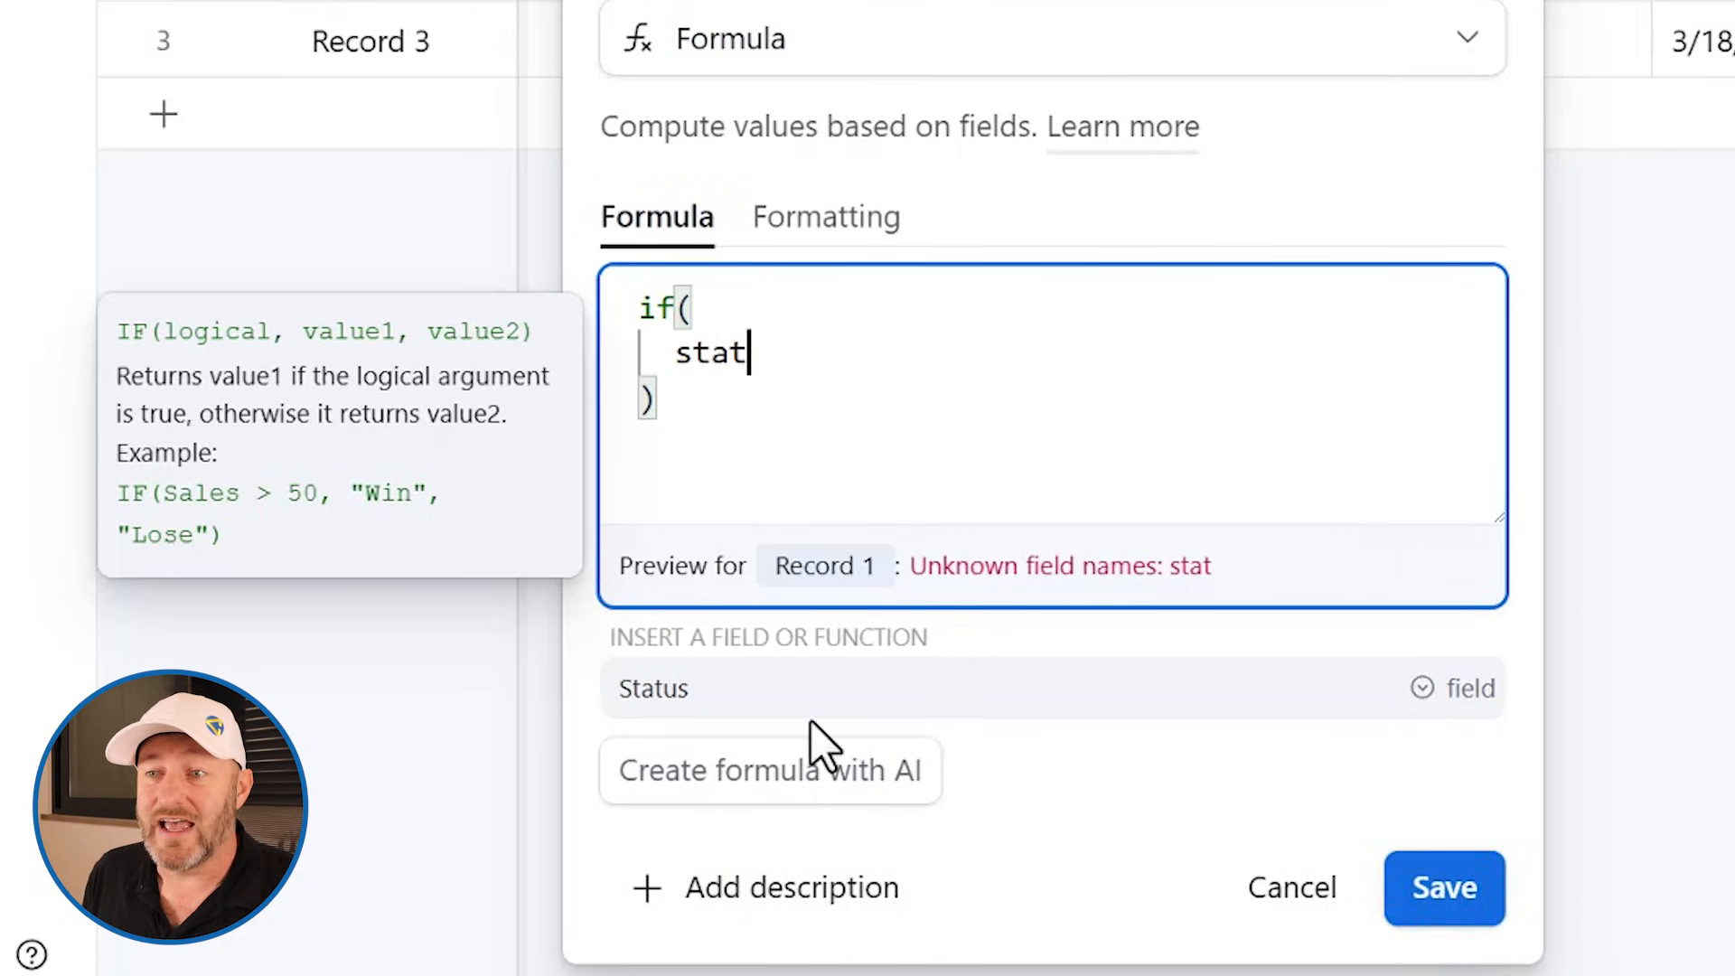
{"action": "left_click", "coordinate": [761, 698]}
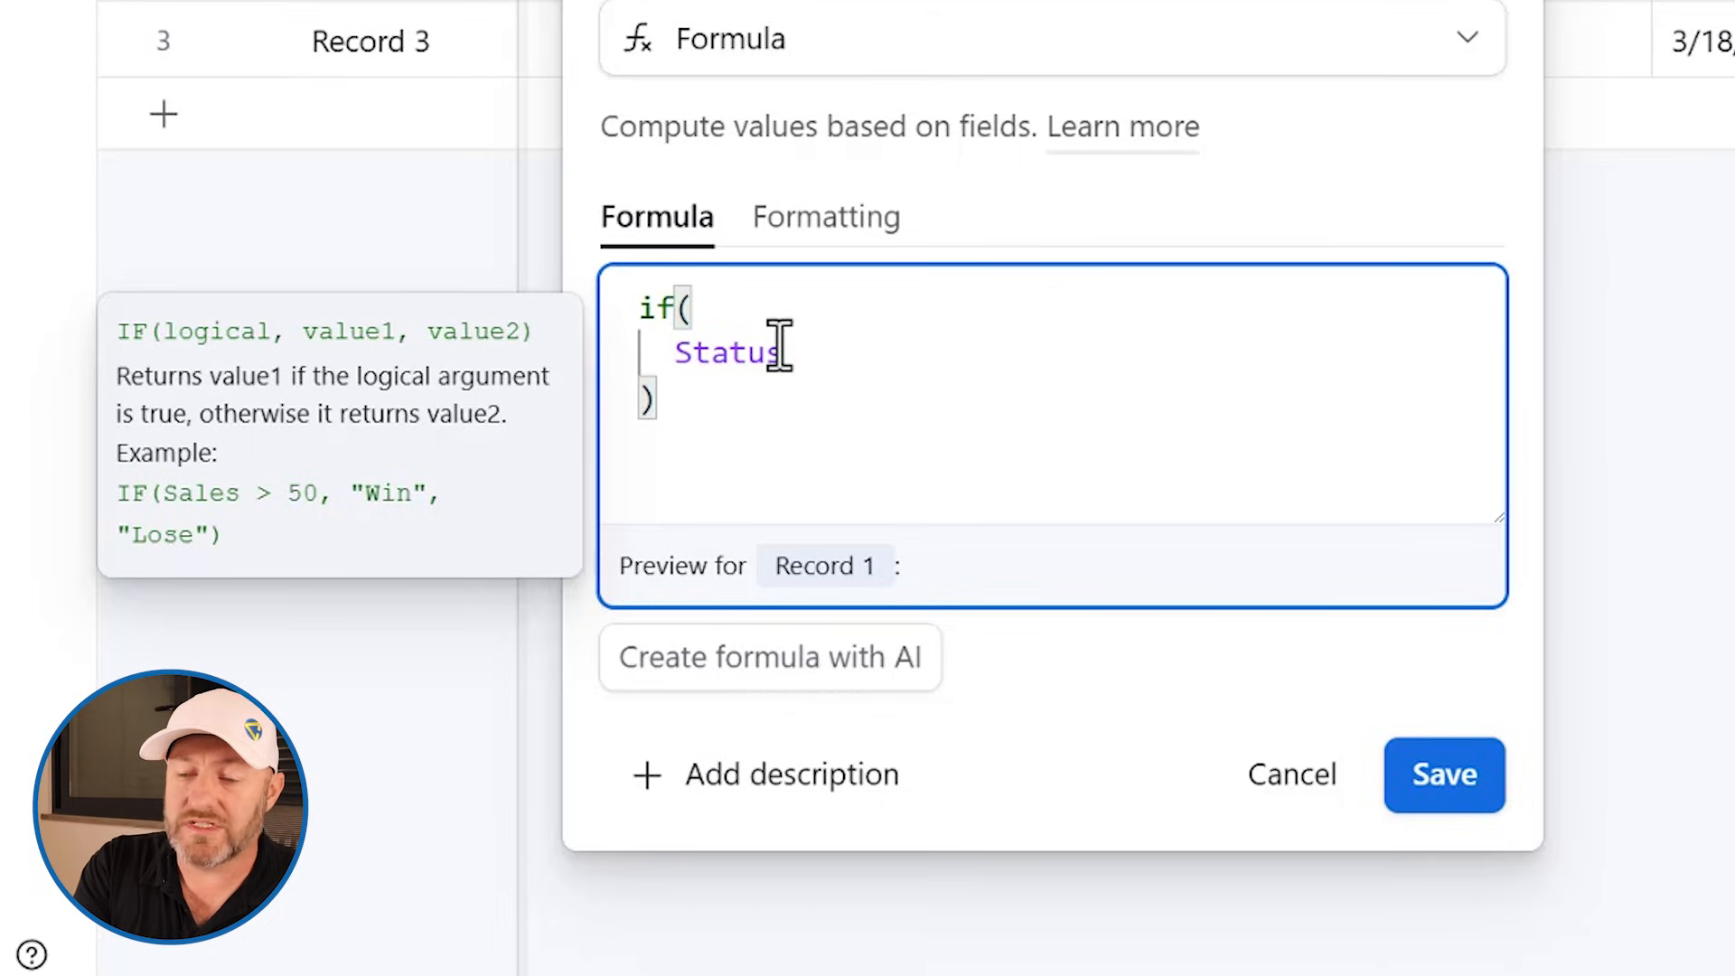
Step: Complete the condition as Status='Done', followed by a comma and a new line for the next argument
{"action": "type", "text": "='Done"}
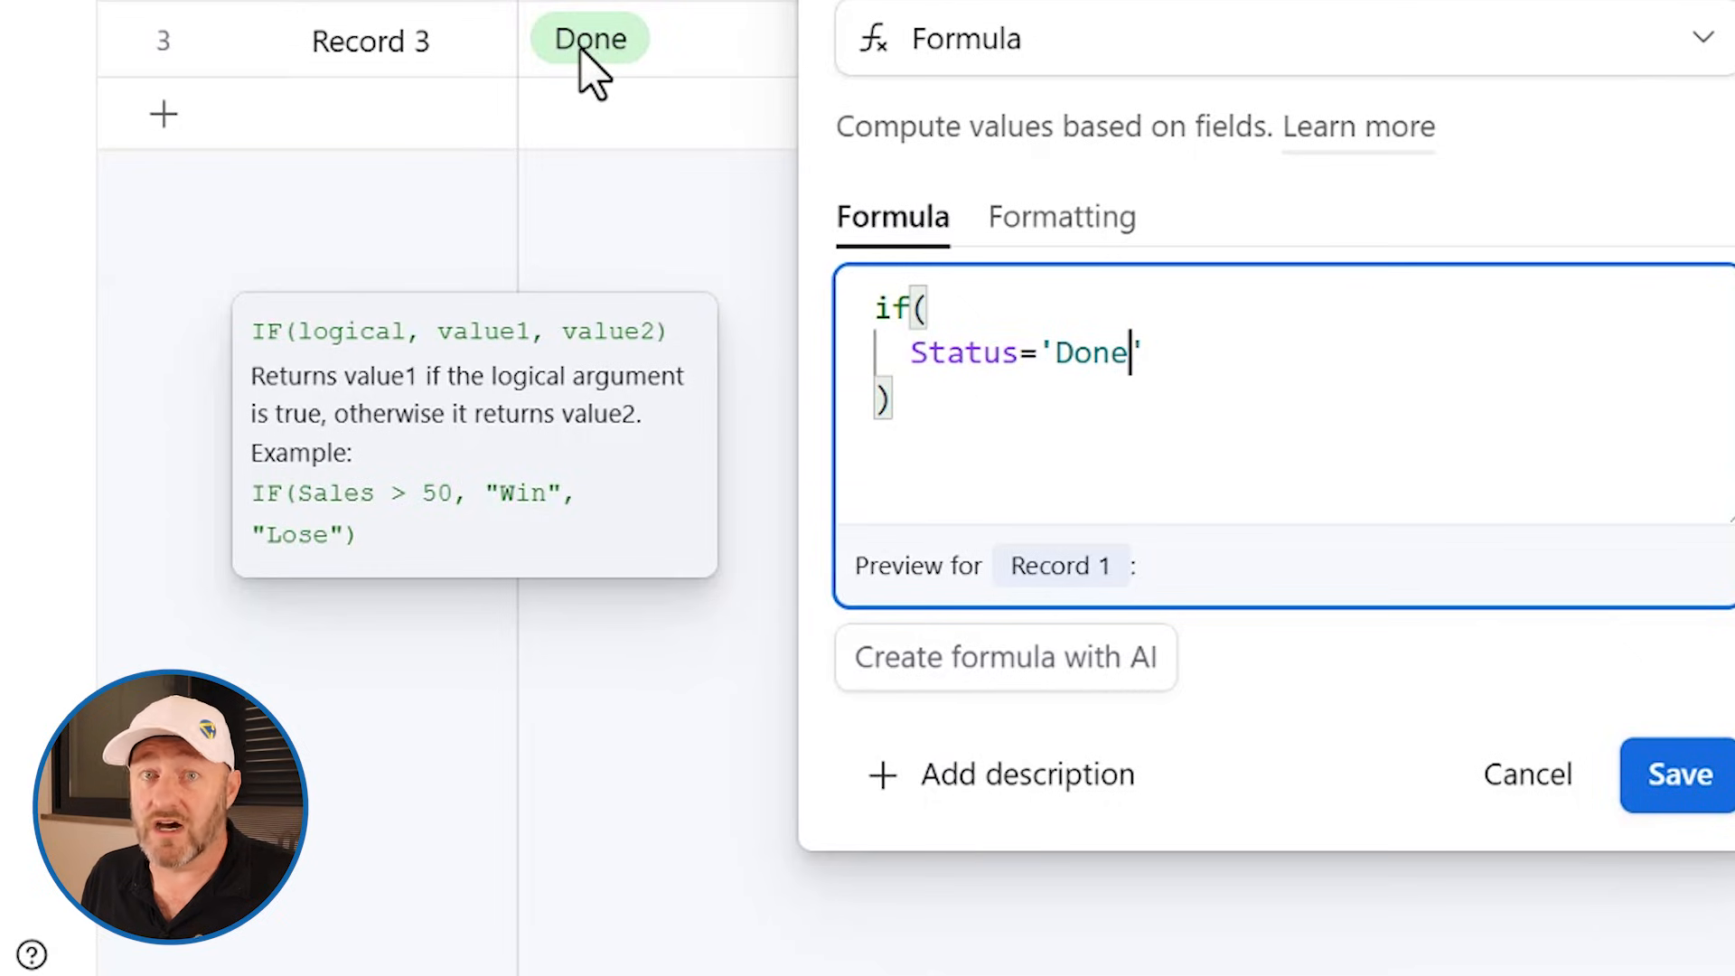
{"action": "left_click_drag", "start_coordinate": [1053, 375], "coordinate": [1129, 361]}
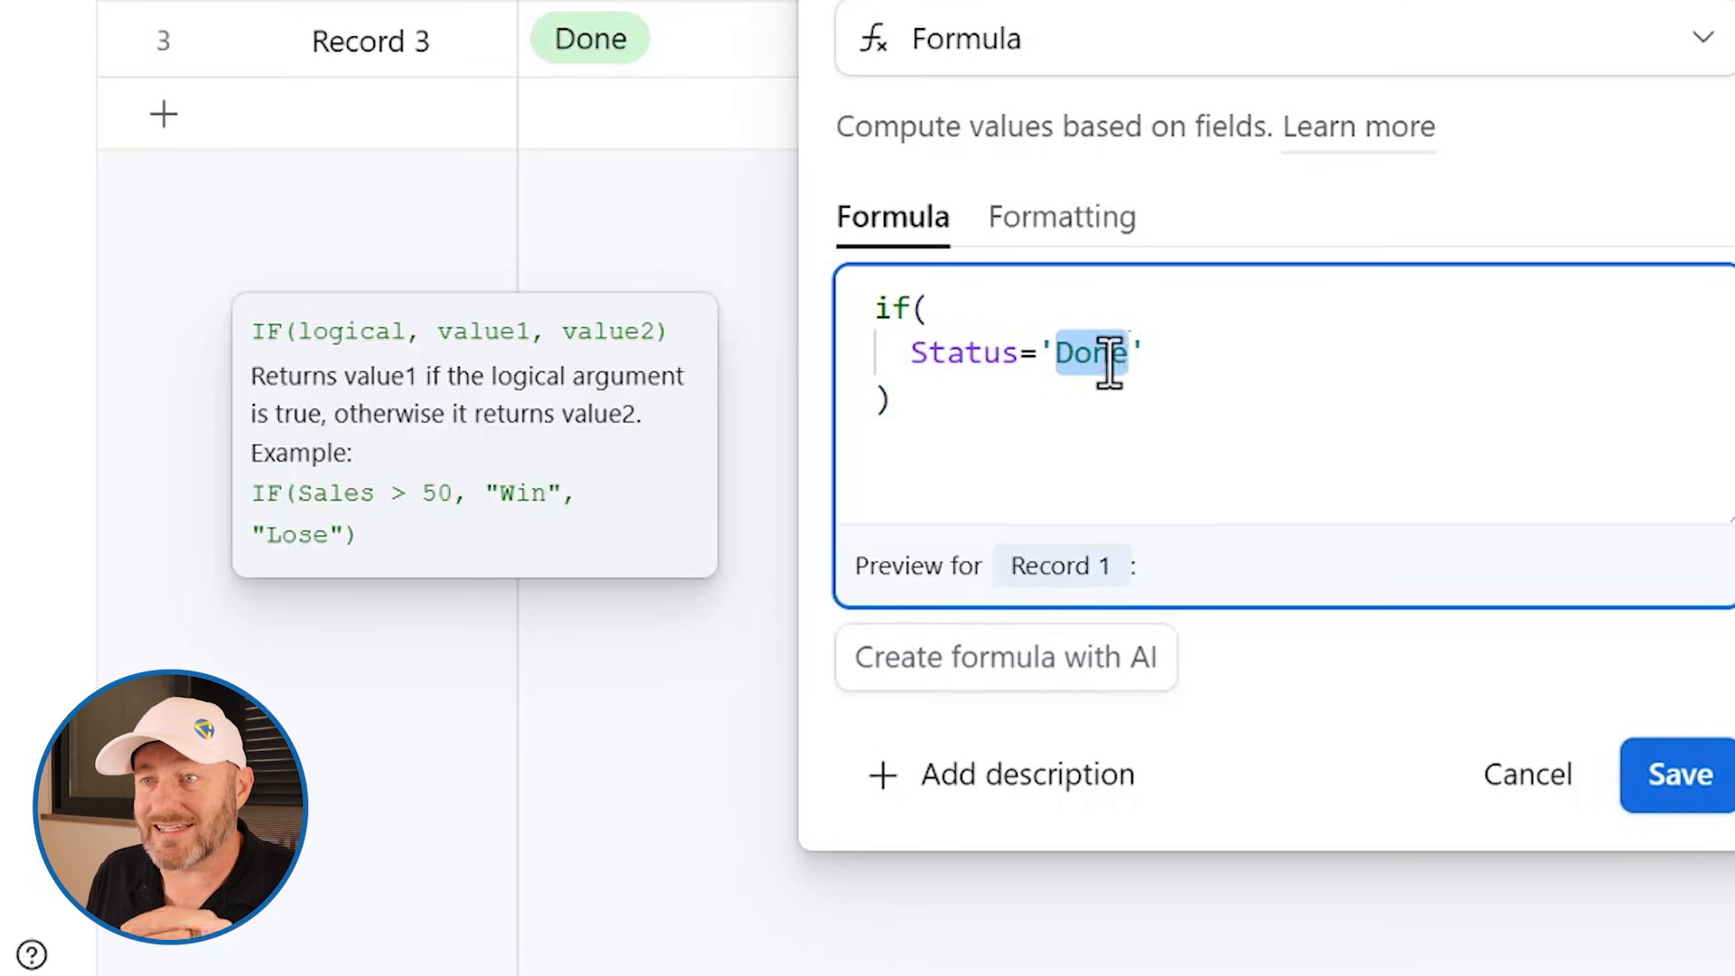
{"action": "left_click", "coordinate": [1047, 351]}
{"action": "type", "text": "'"}
{"action": "left_click", "coordinate": [1163, 356]}
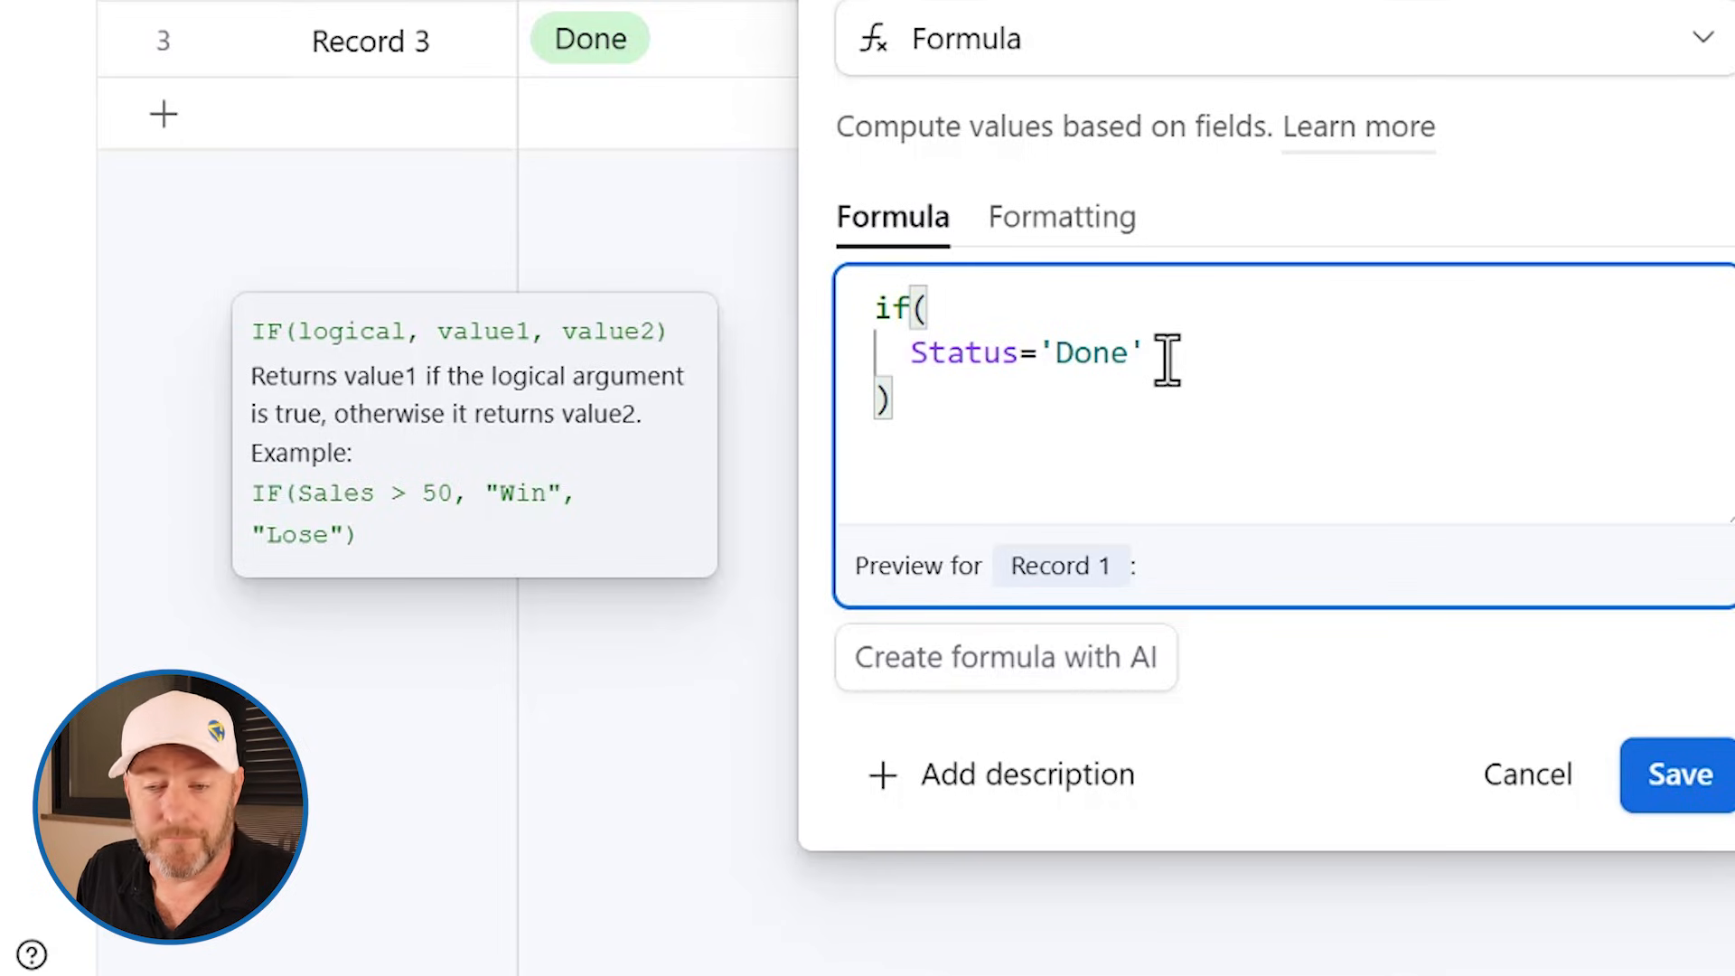
{"action": "type", "text": ","}
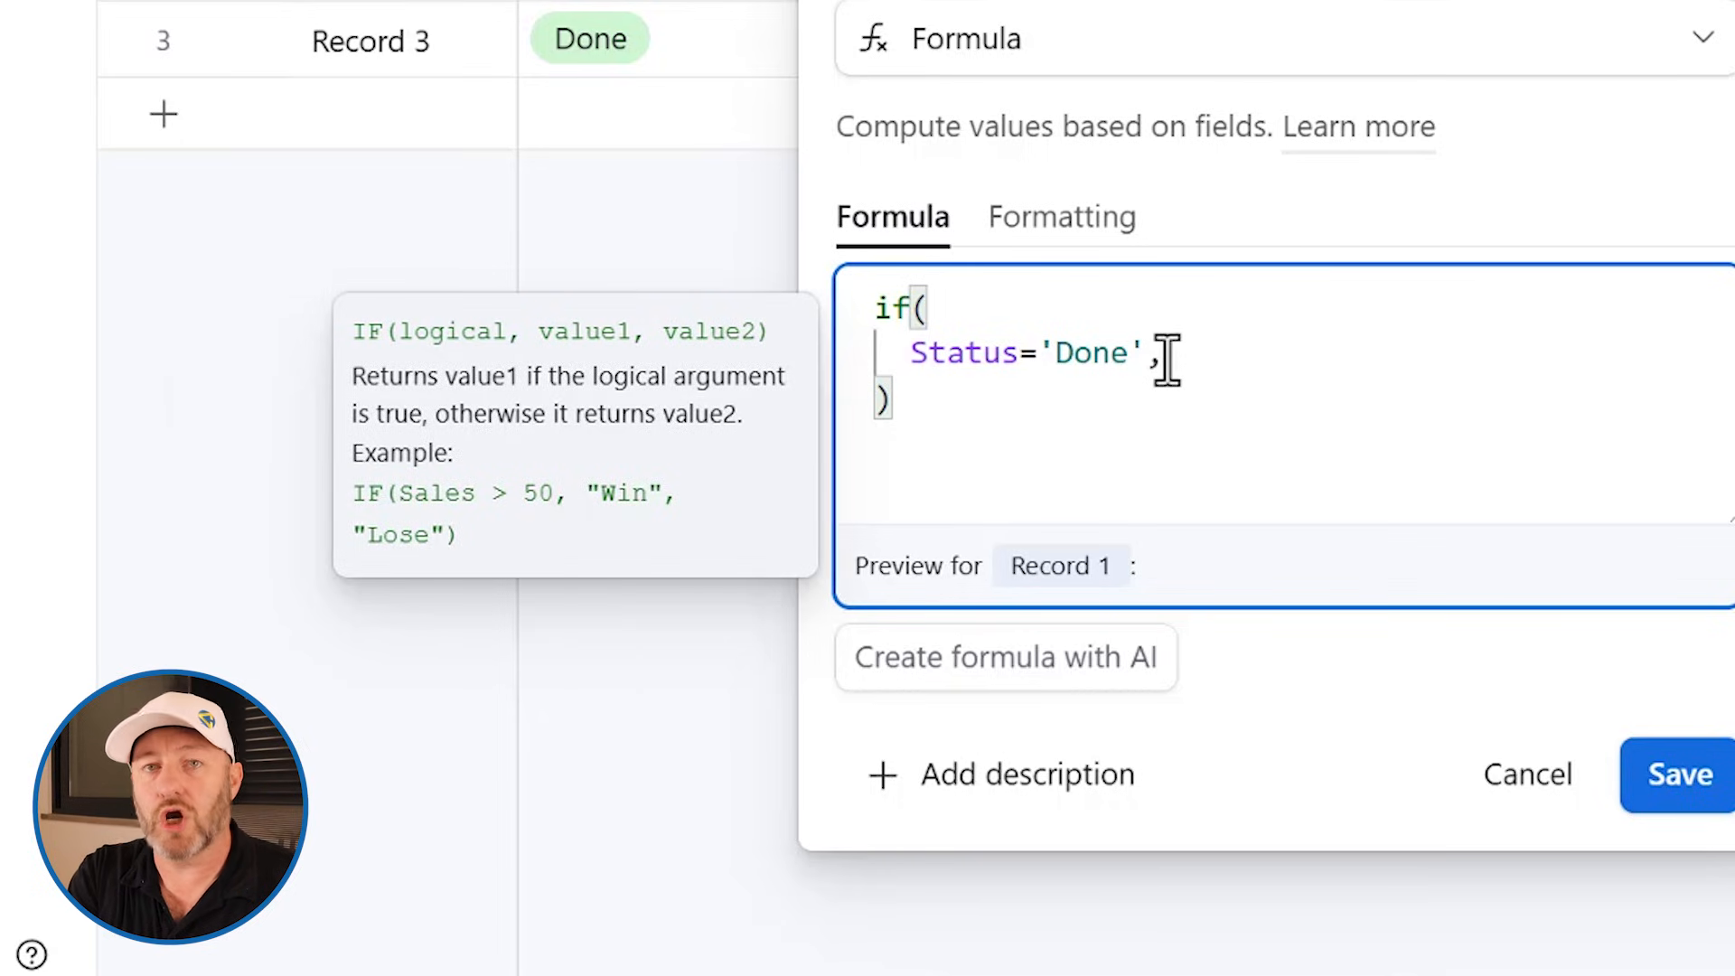
{"action": "key", "text": "Return"}
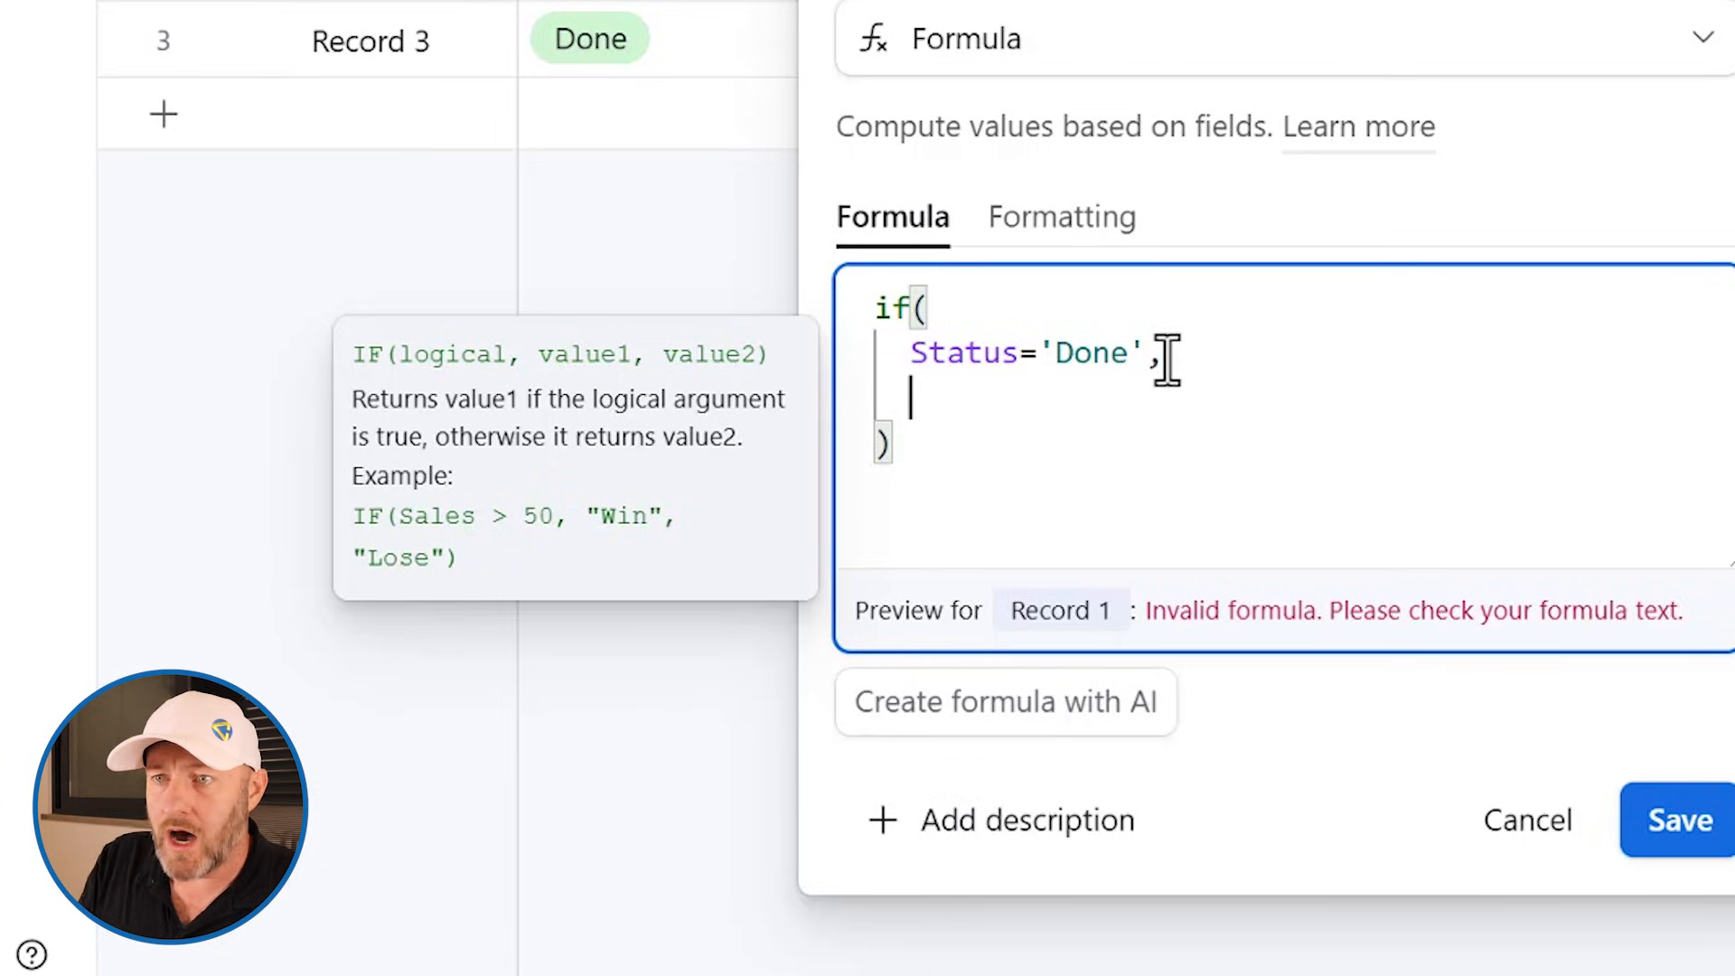
Step: Find the green check mark emoji with the search "check" and add '✅', as the value returned when the condition is true
{"action": "type", "text": "'"}
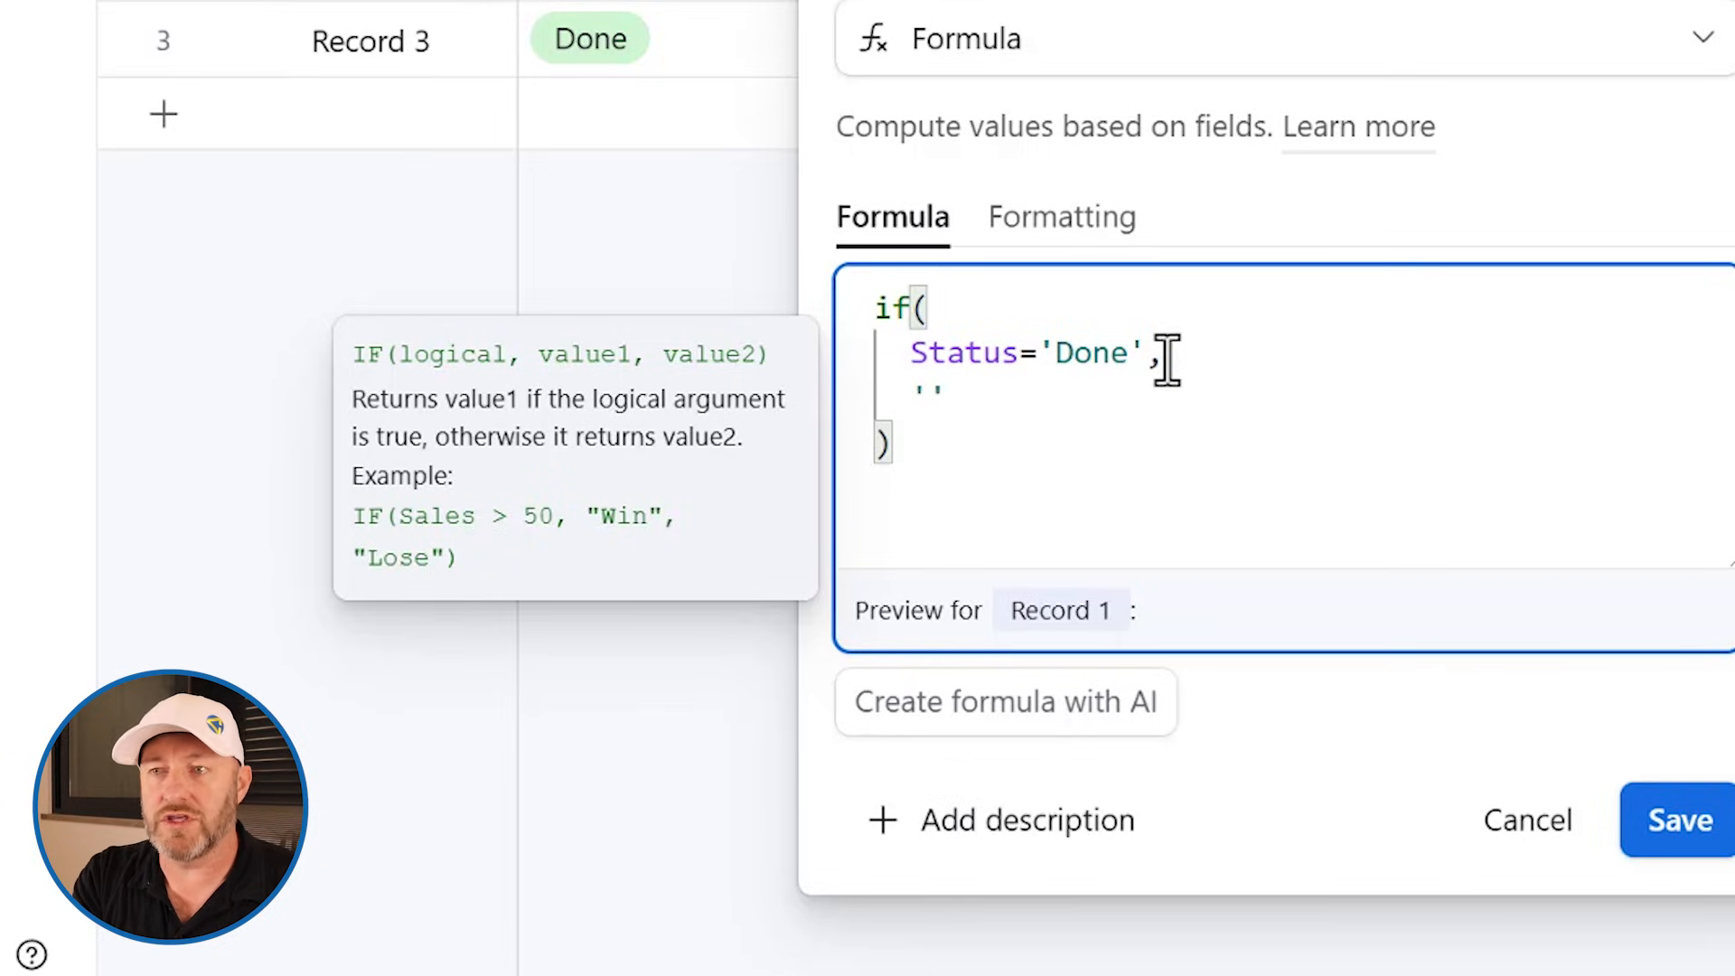
{"action": "key", "text": "super+period"}
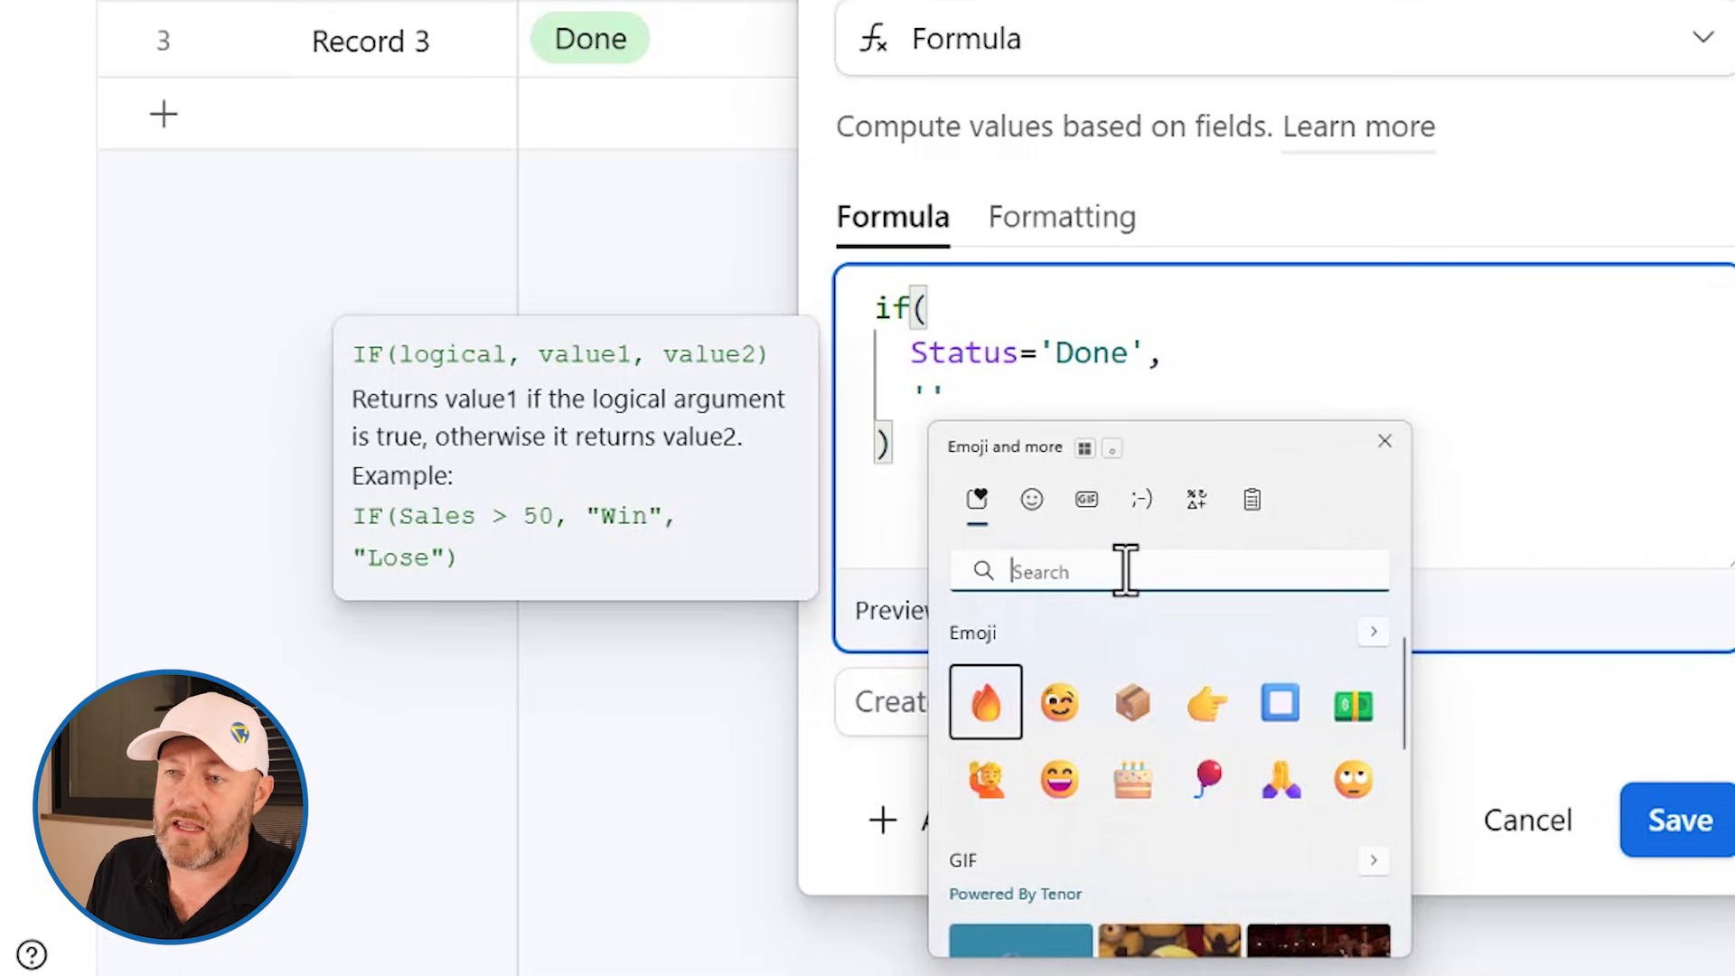
{"action": "type", "text": "c"}
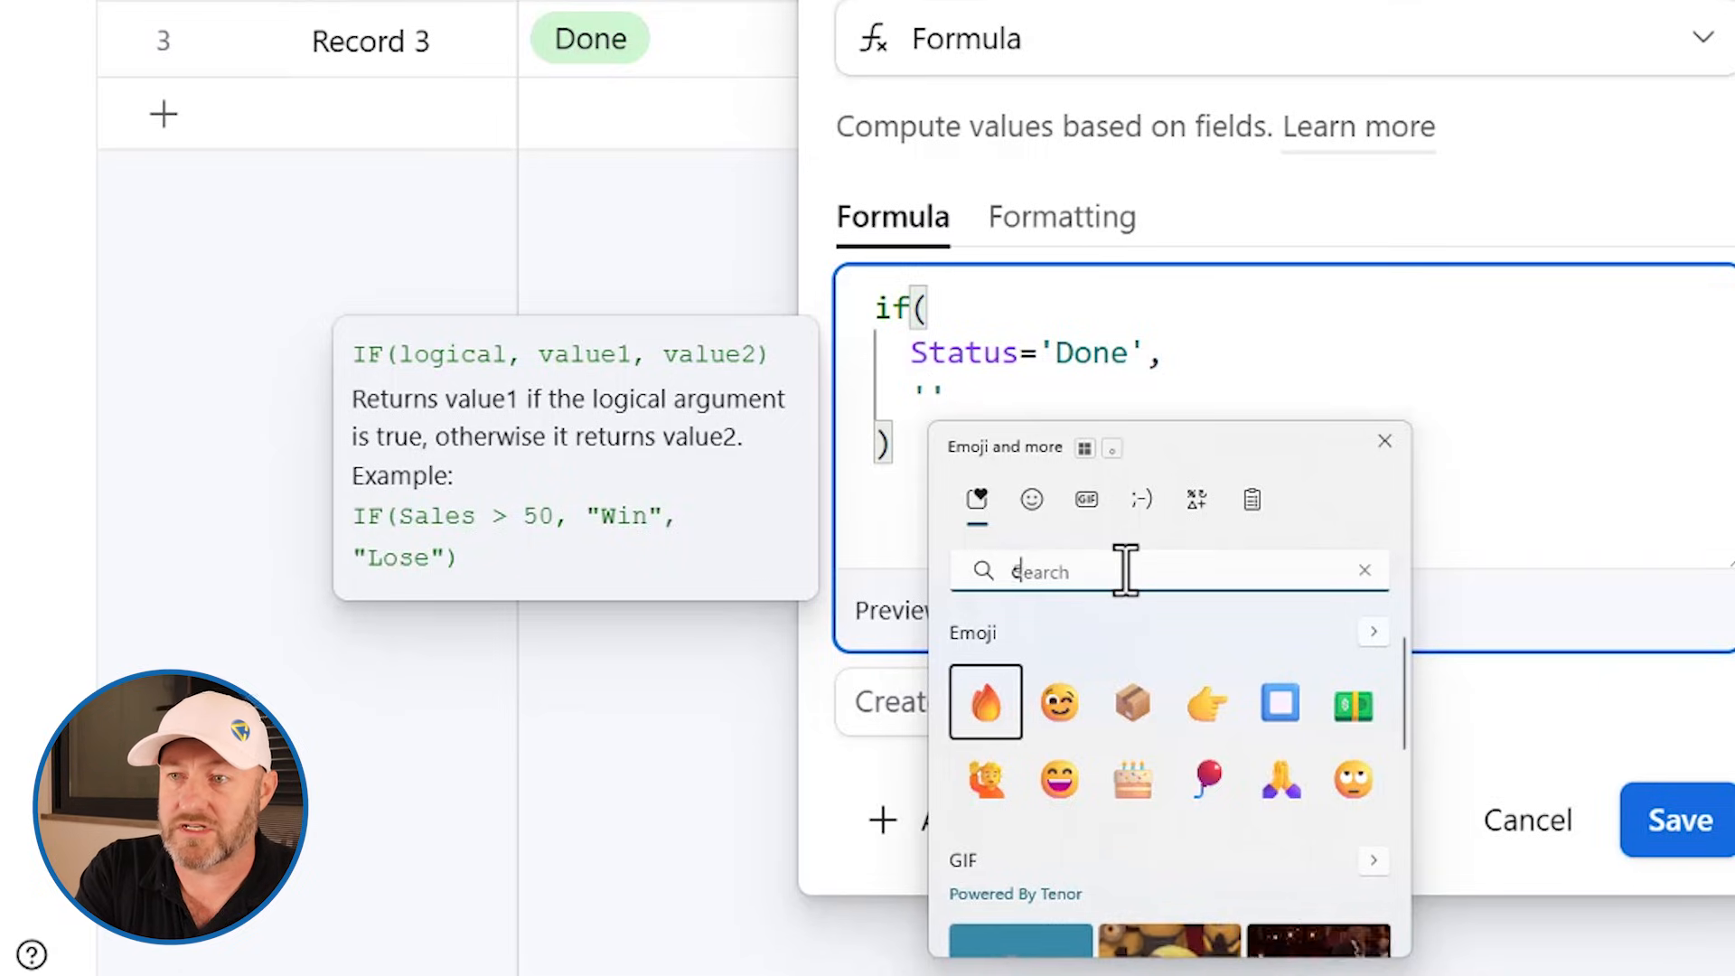
{"action": "type", "text": "he"}
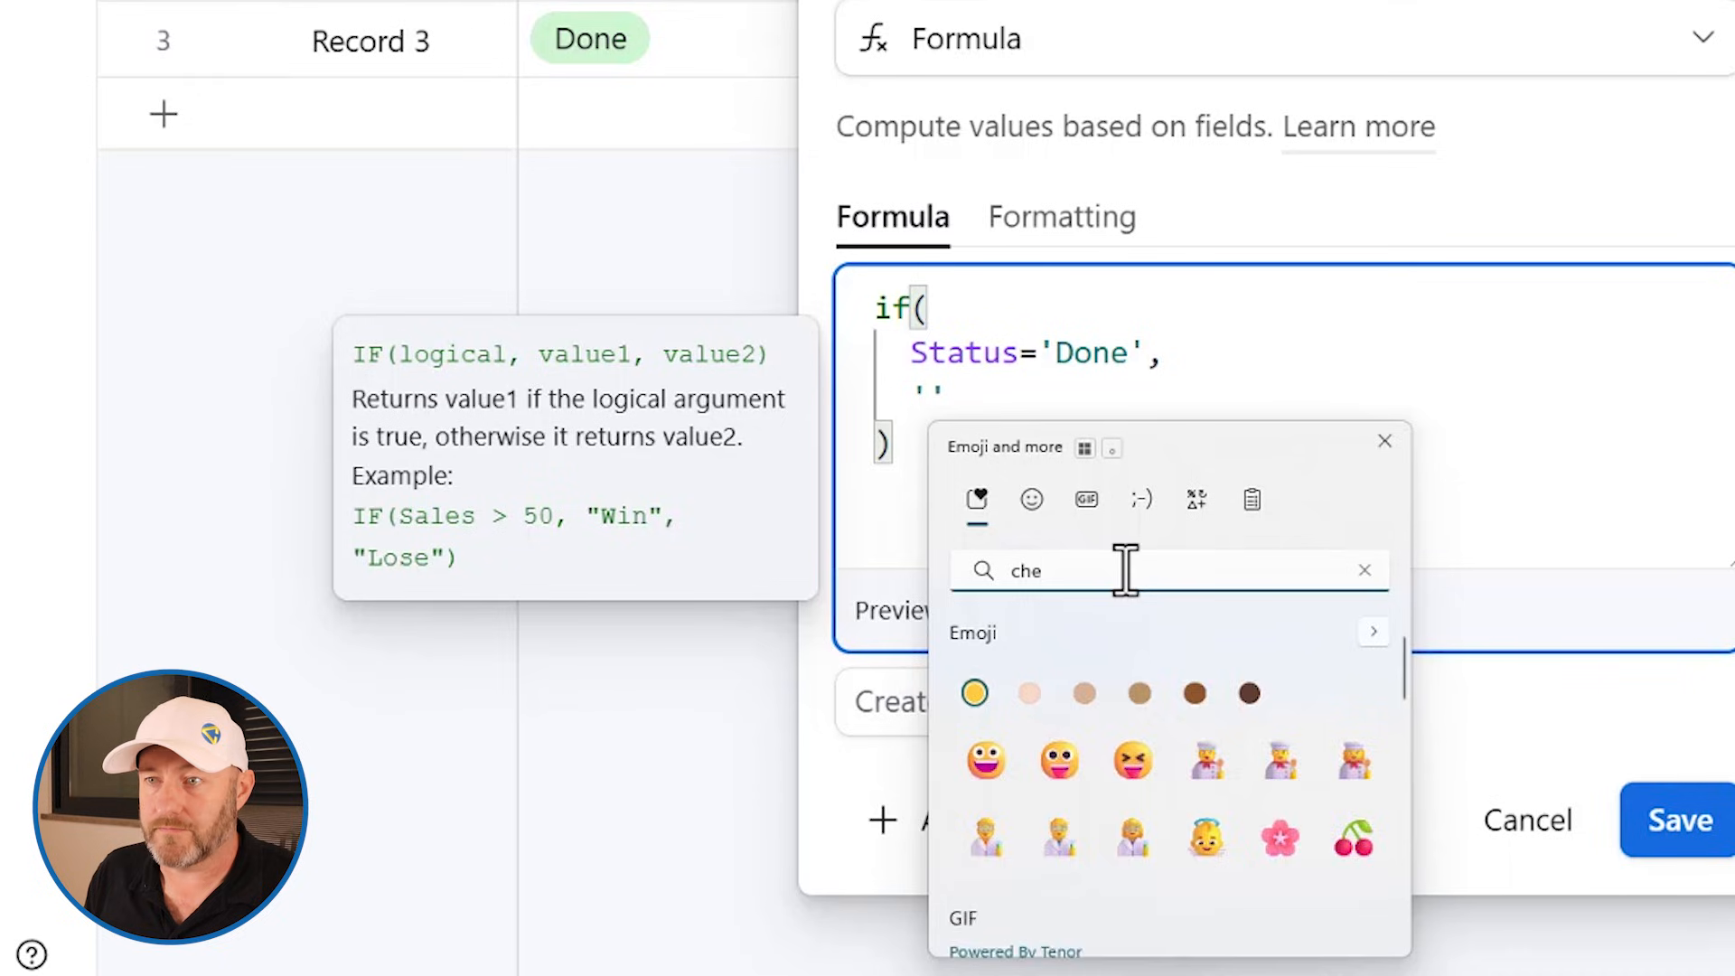
{"action": "type", "text": "ck"}
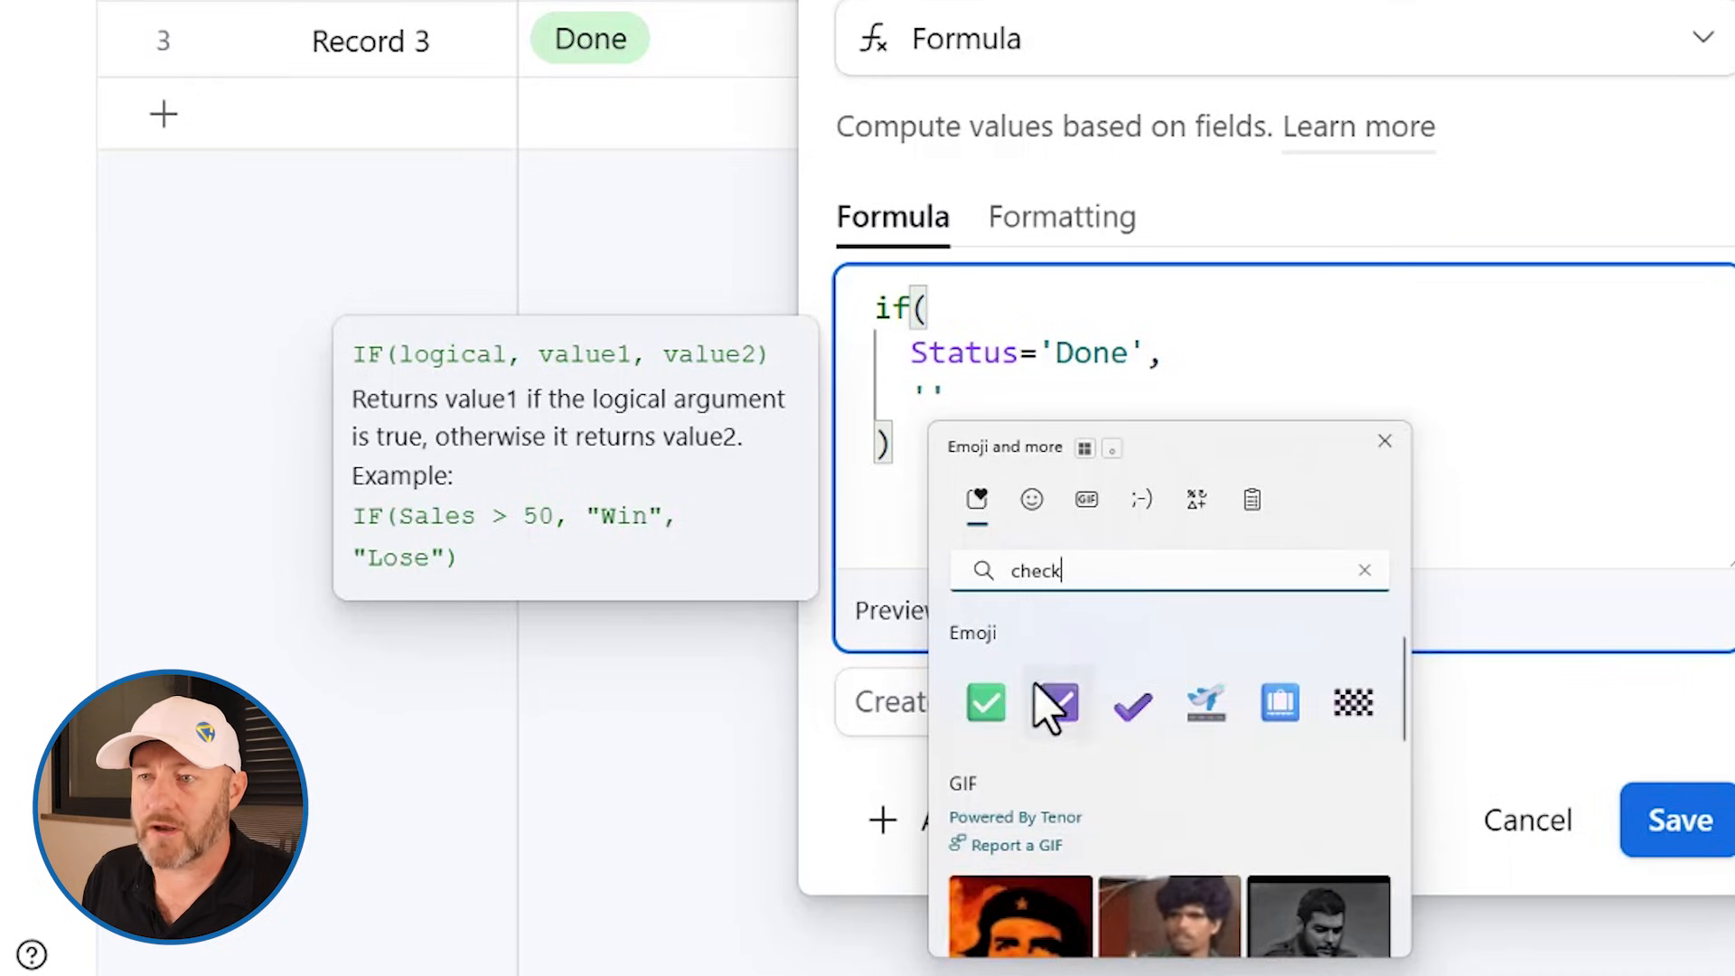
{"action": "left_click", "coordinate": [986, 705]}
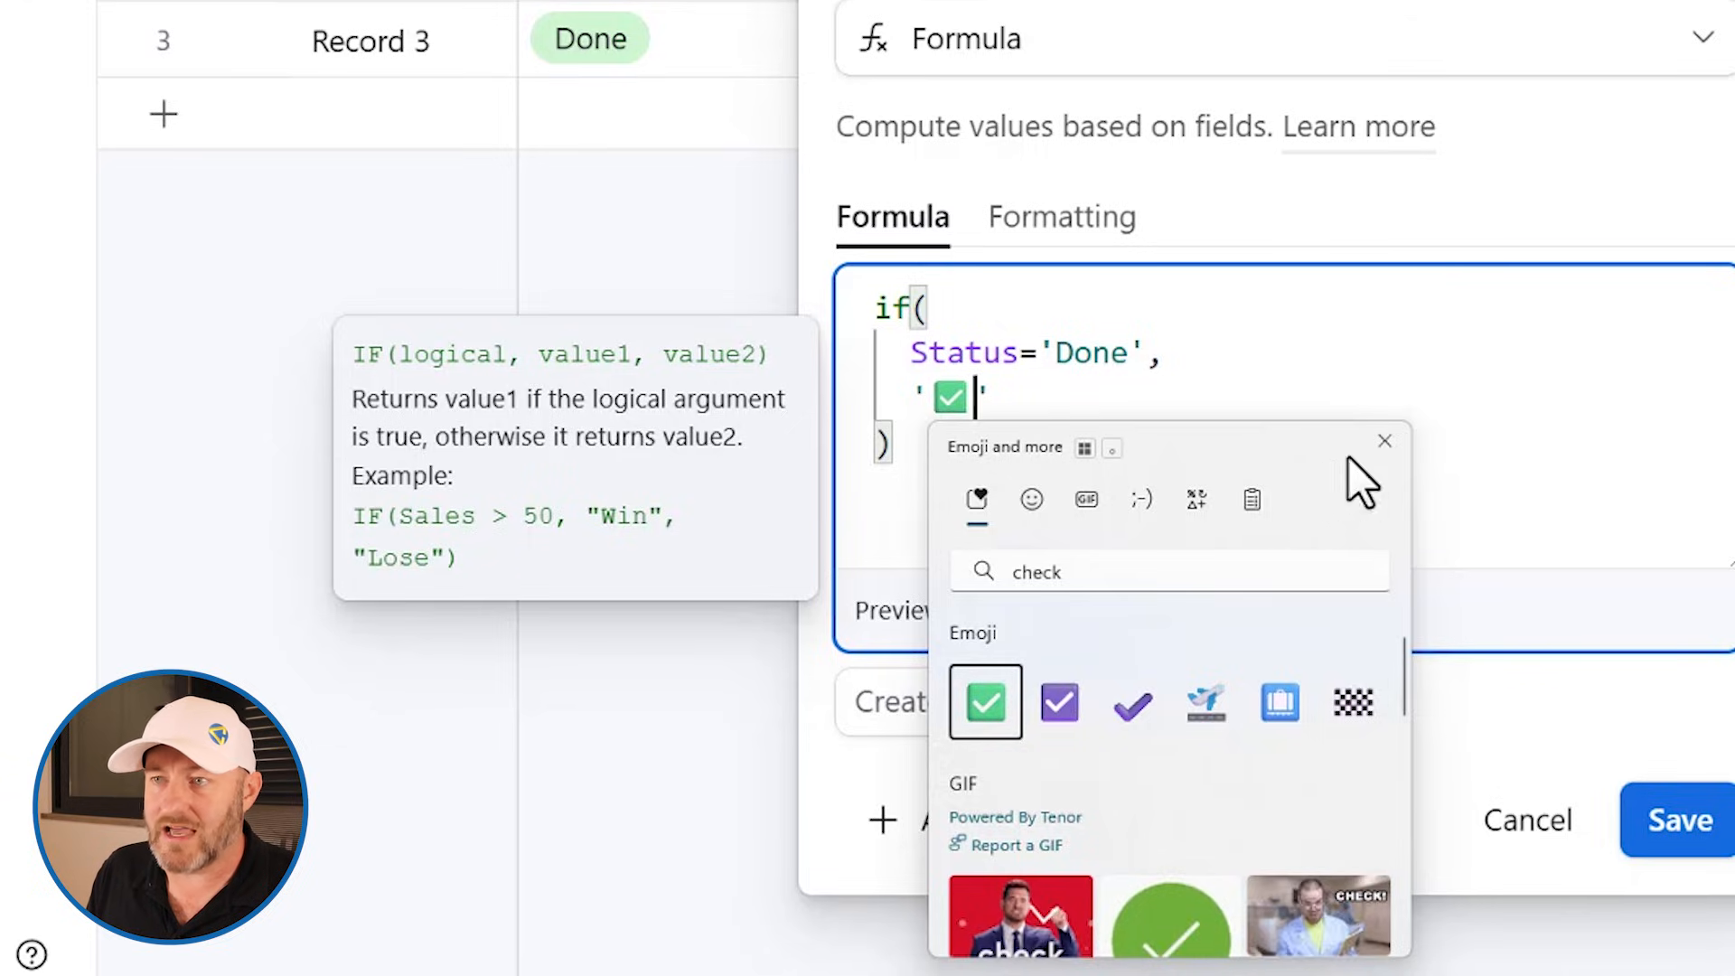
{"action": "left_click", "coordinate": [1384, 440]}
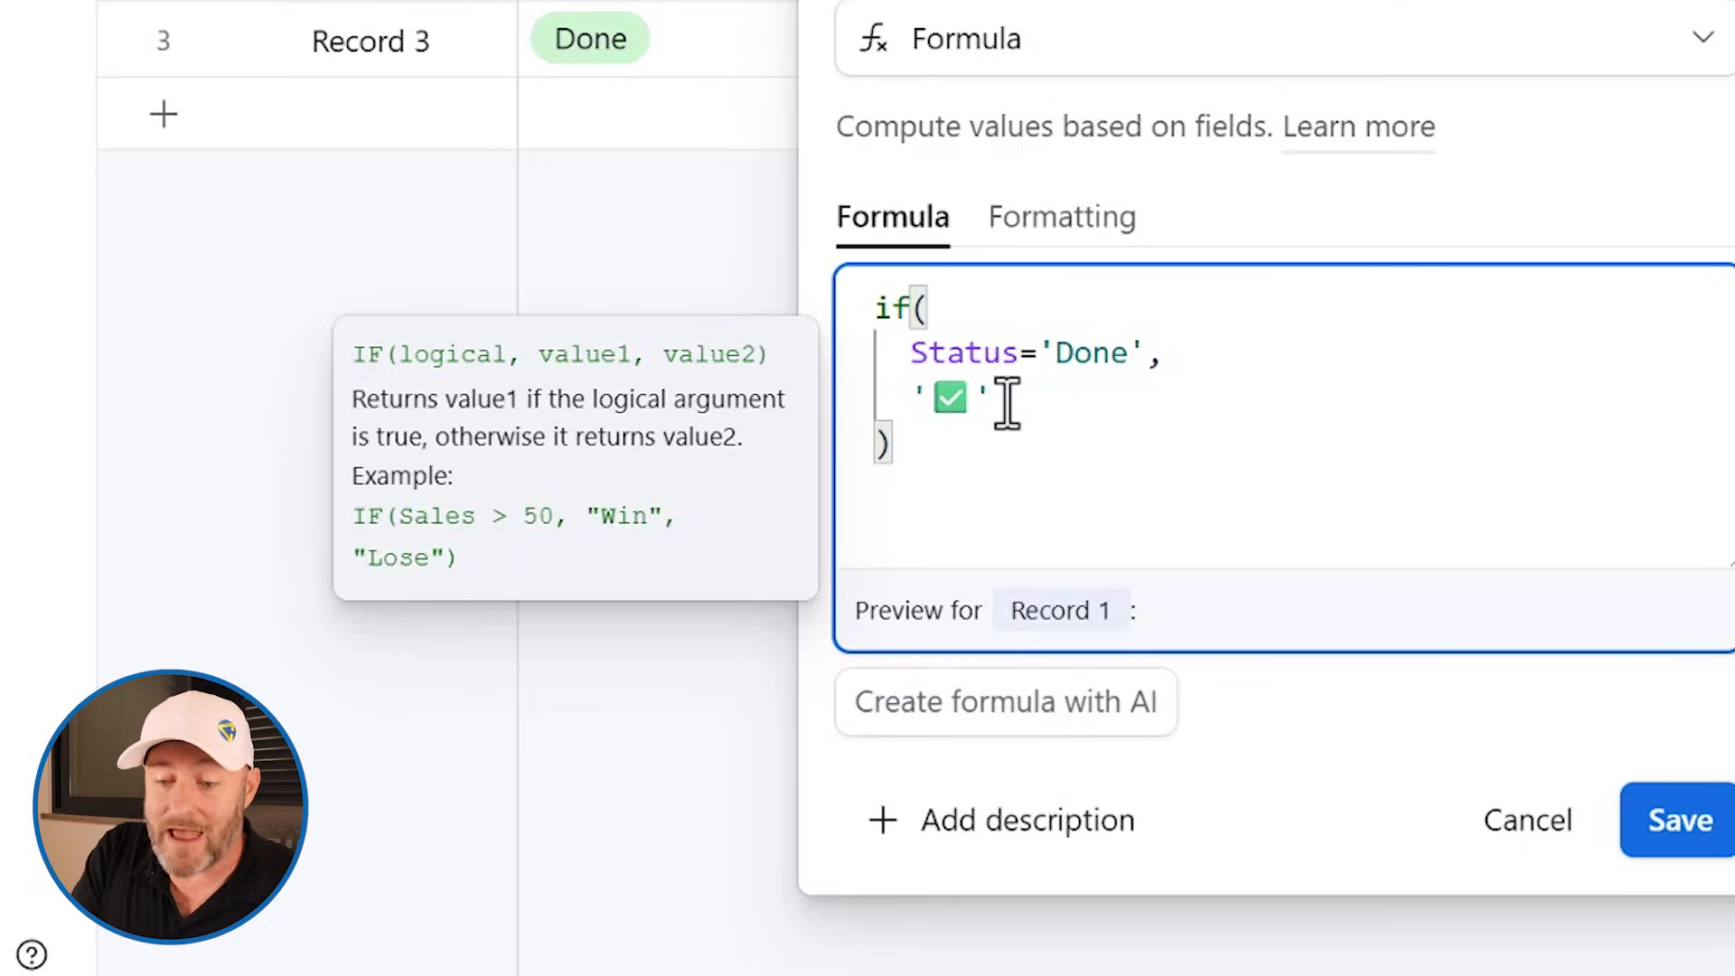
{"action": "type", "text": ","}
{"action": "key", "text": "Return"}
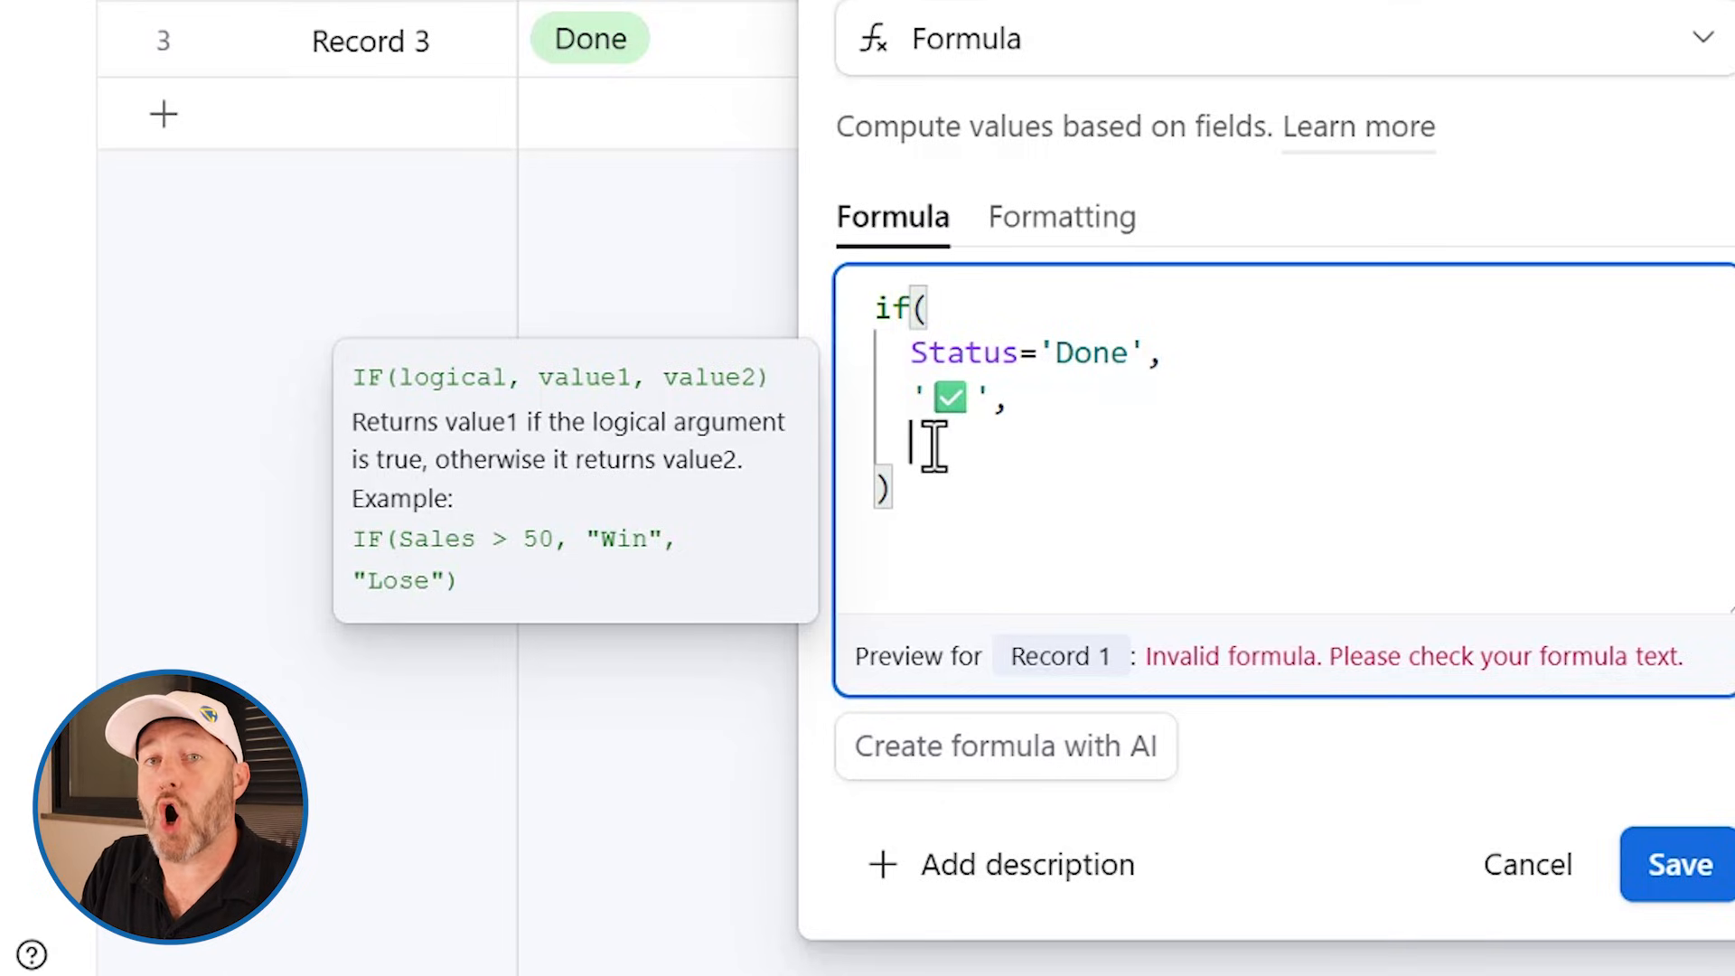
Step: Find the hourglass emoji with the search "hourg", add '⏳' as the value returned when the condition is false, and save the field
{"action": "type", "text": "'"}
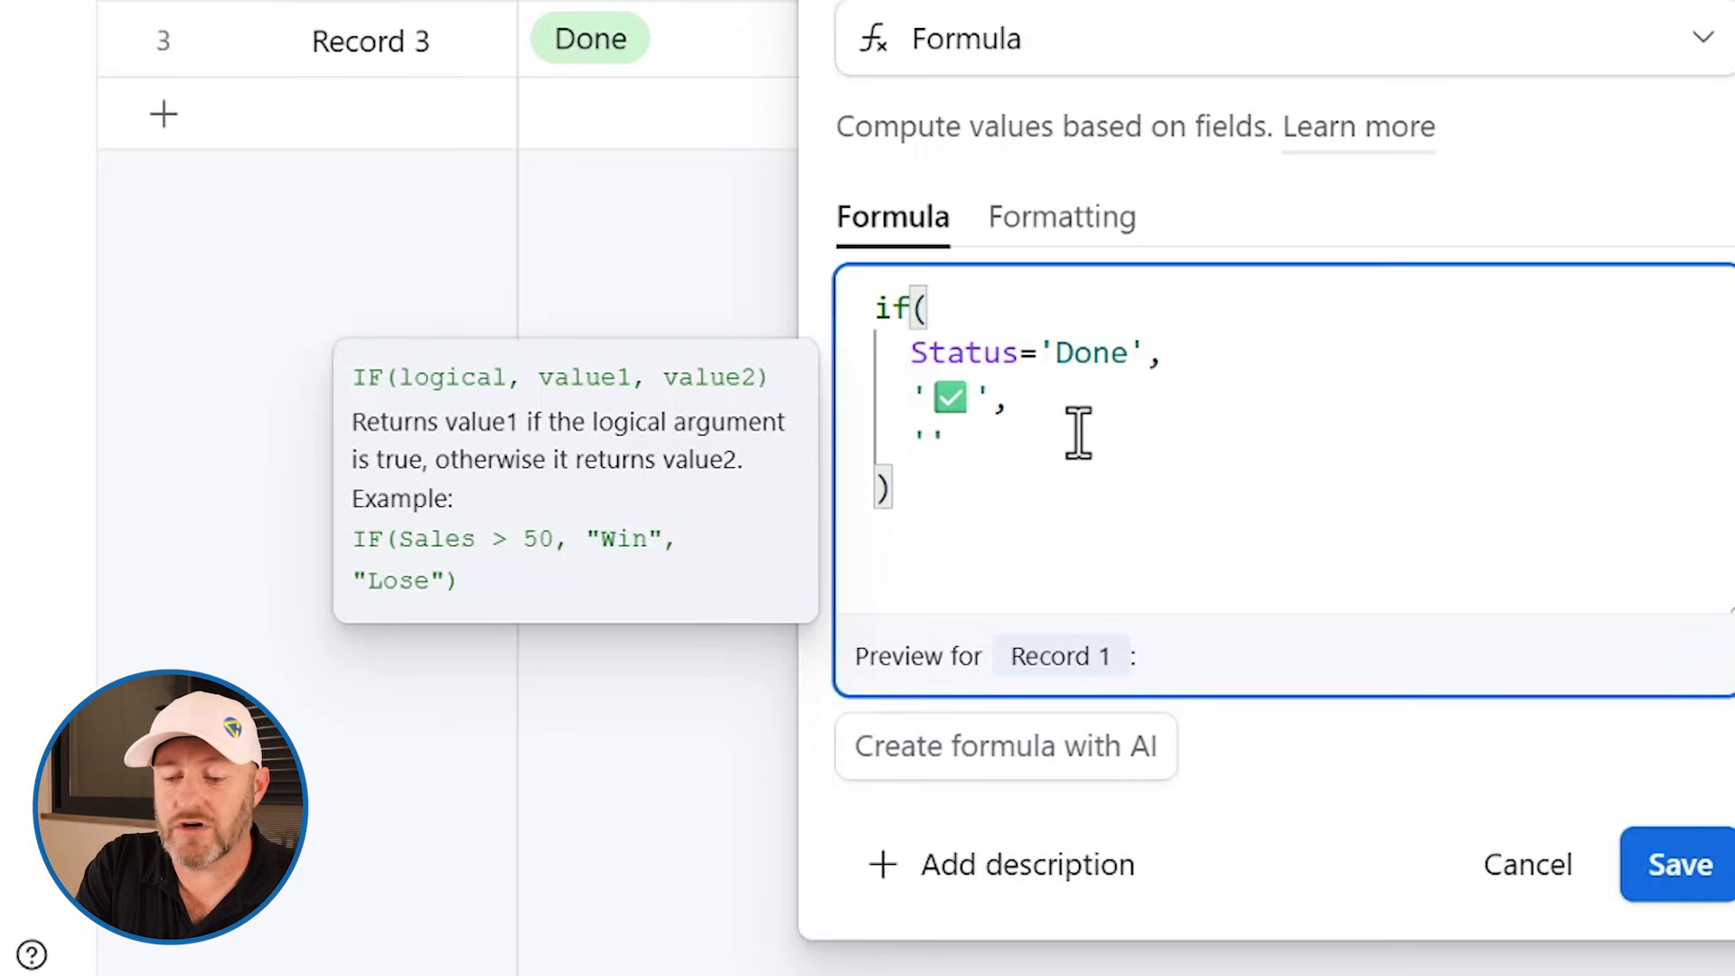
{"action": "key", "text": "super+period"}
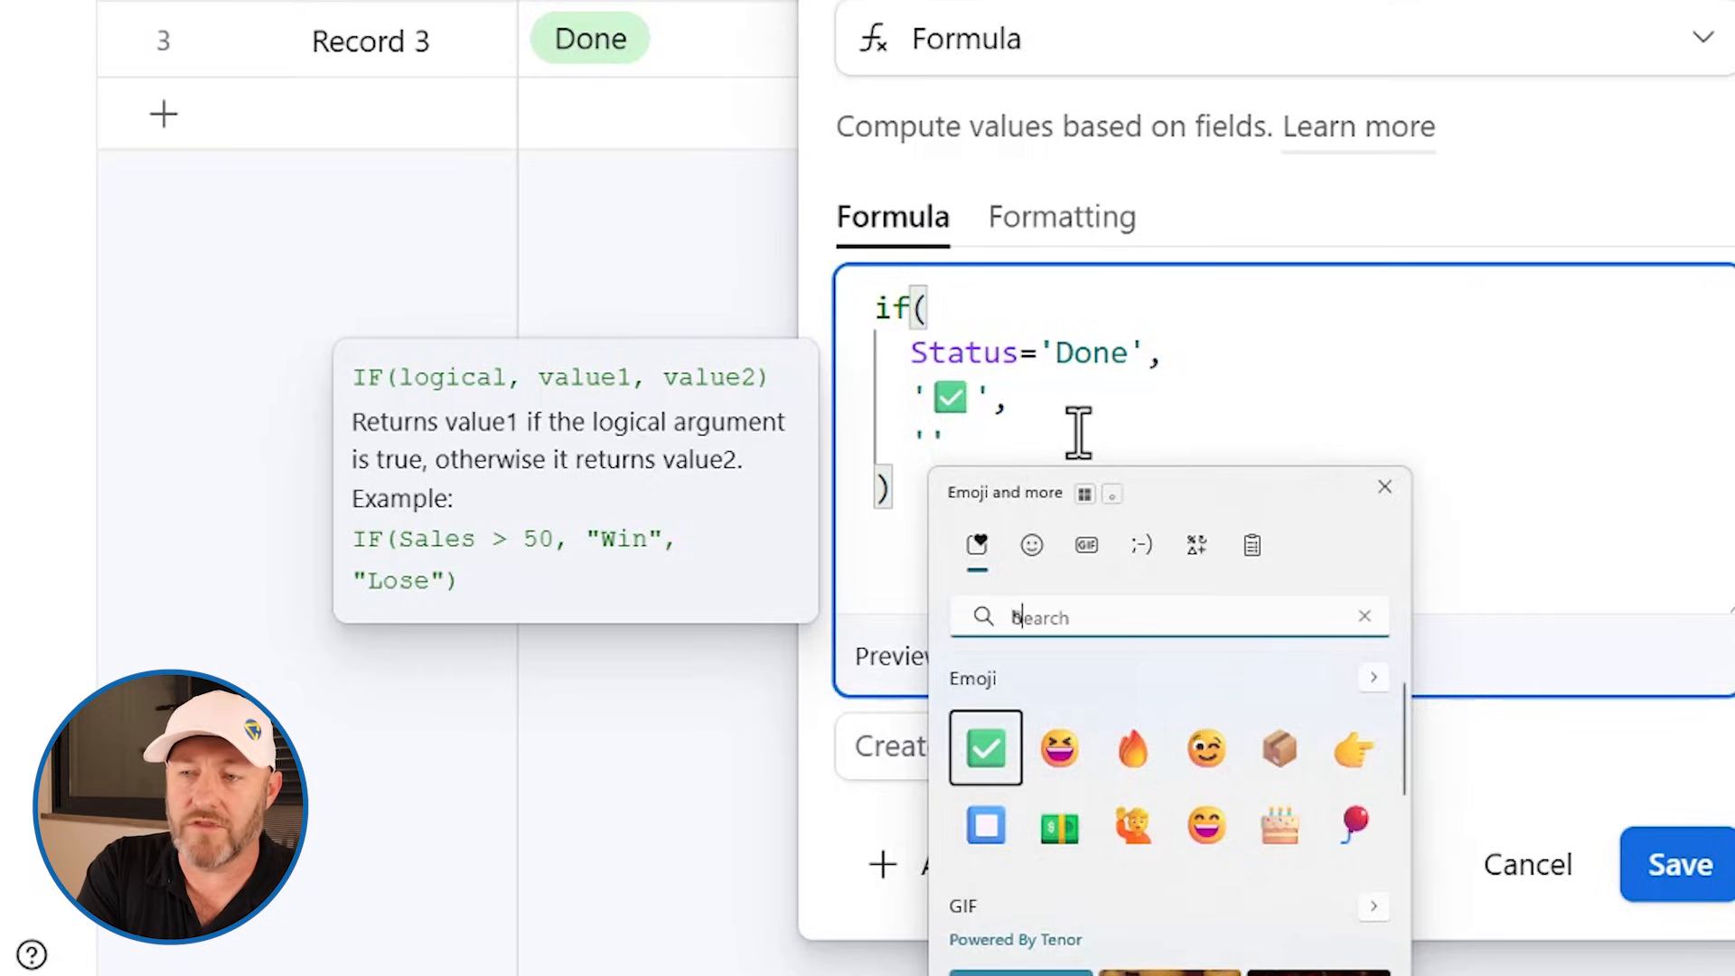
{"action": "type", "text": "hourg"}
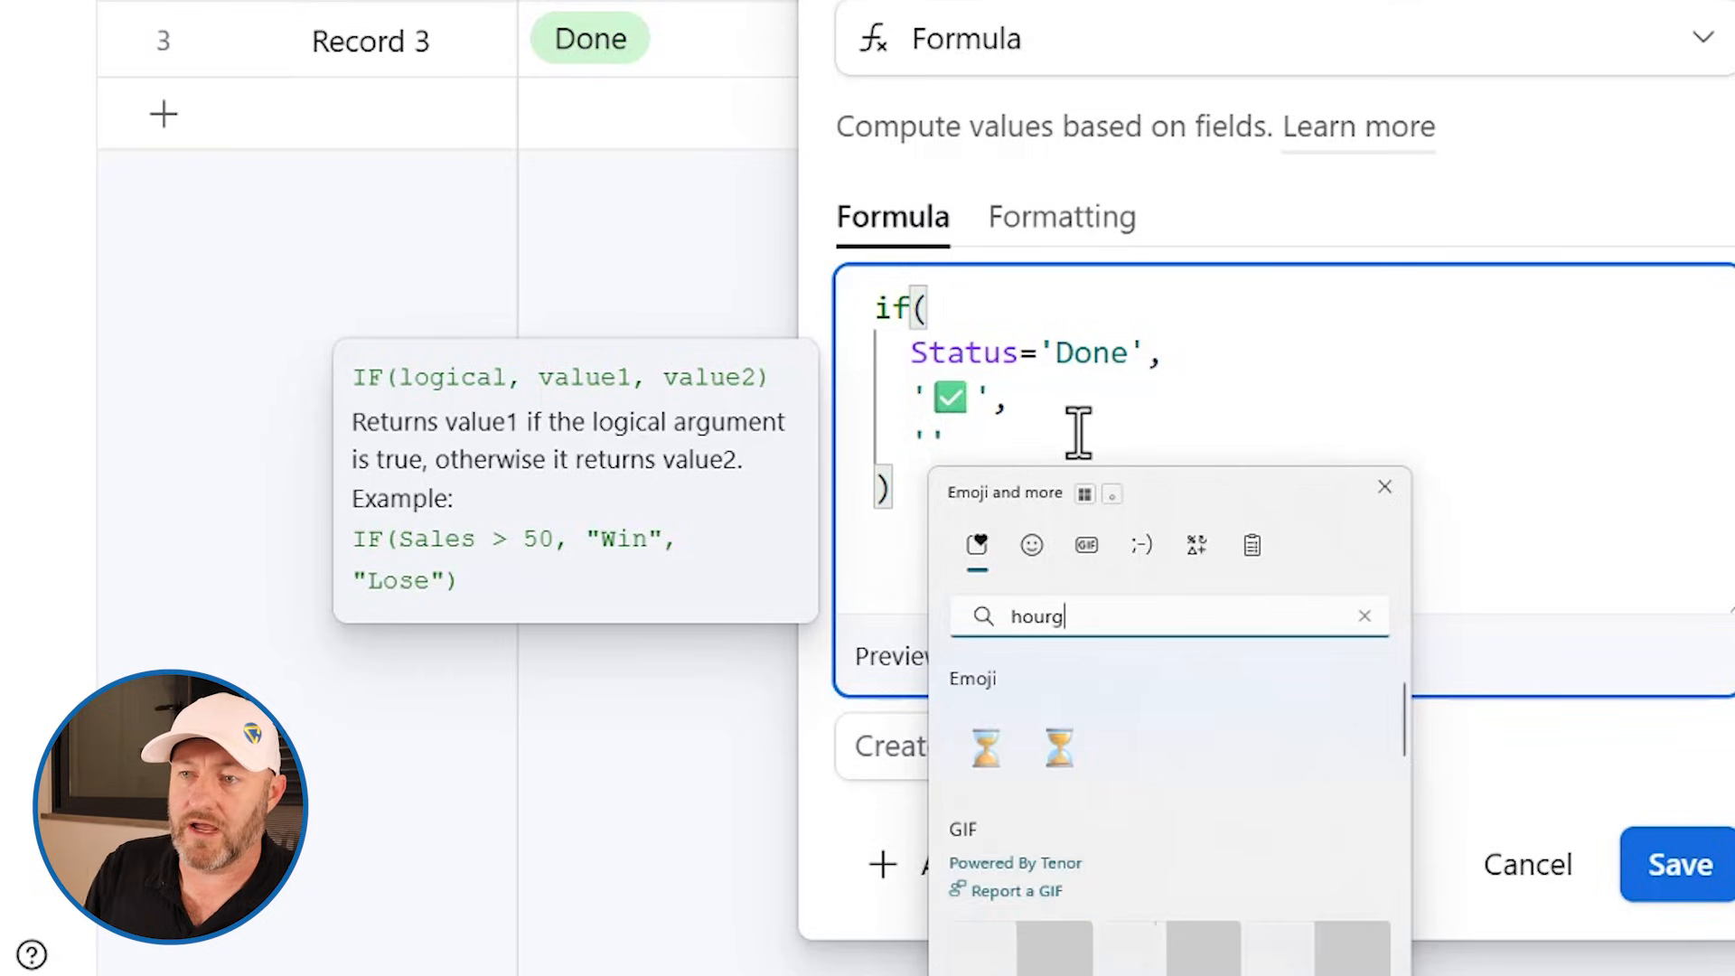
{"action": "left_click", "coordinate": [986, 747]}
{"action": "left_click", "coordinate": [987, 745]}
{"action": "left_click", "coordinate": [1296, 439]}
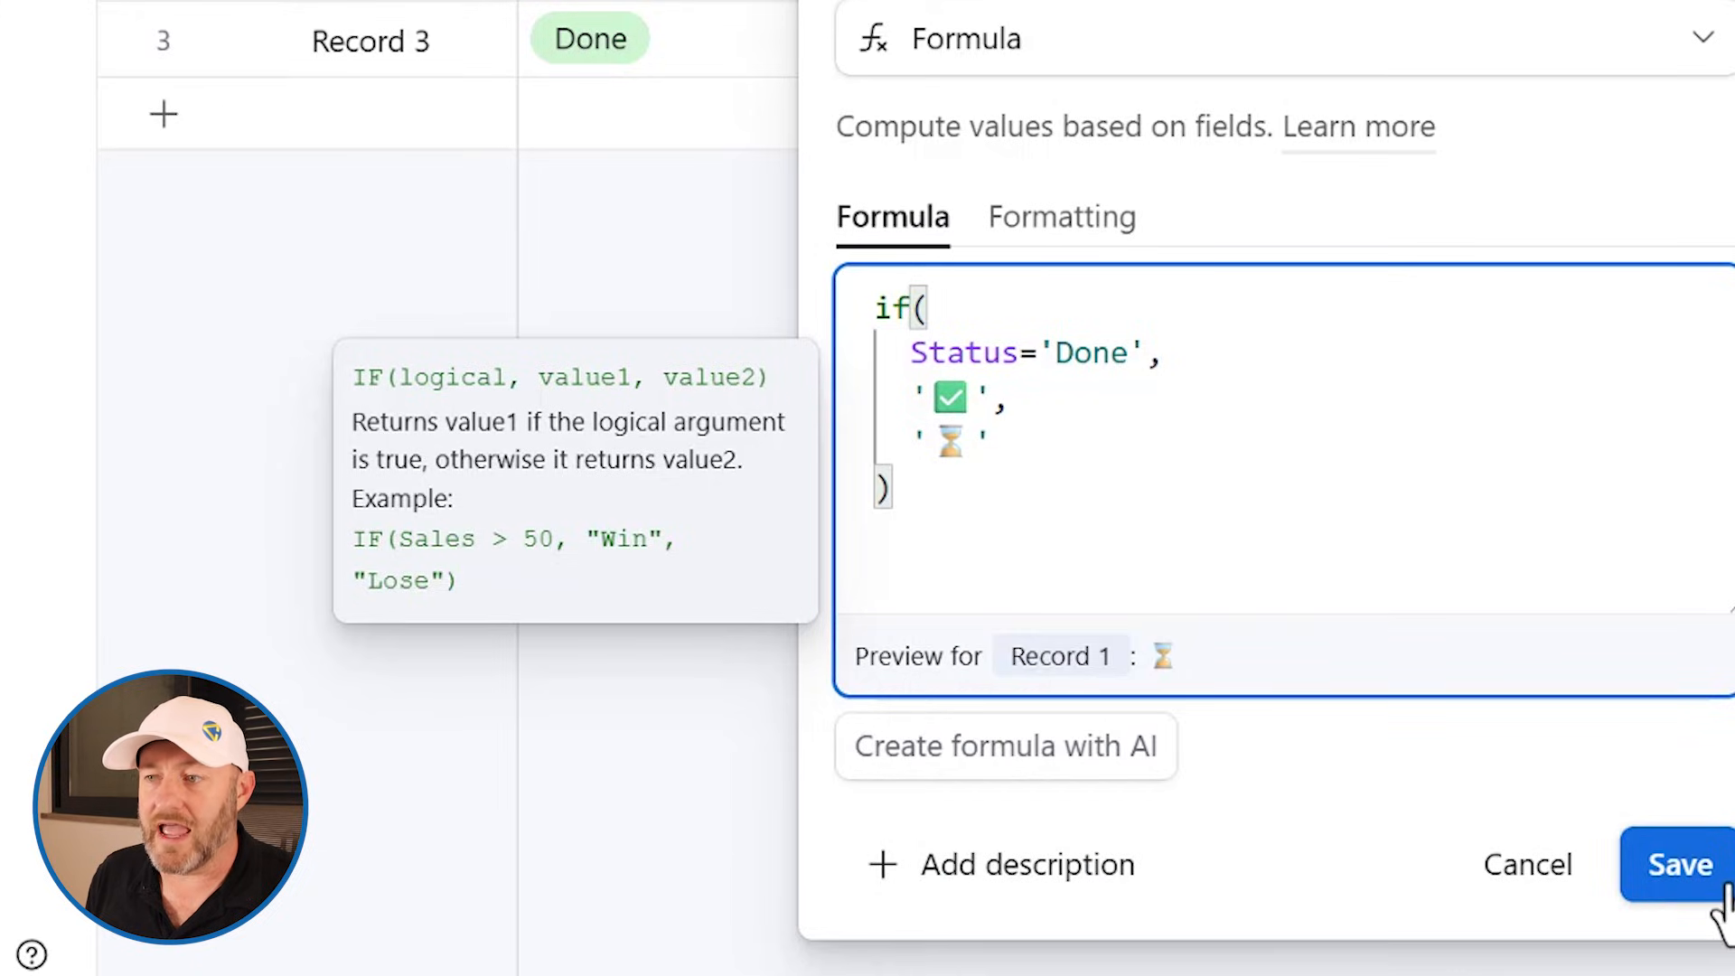
{"action": "left_click", "coordinate": [1685, 868]}
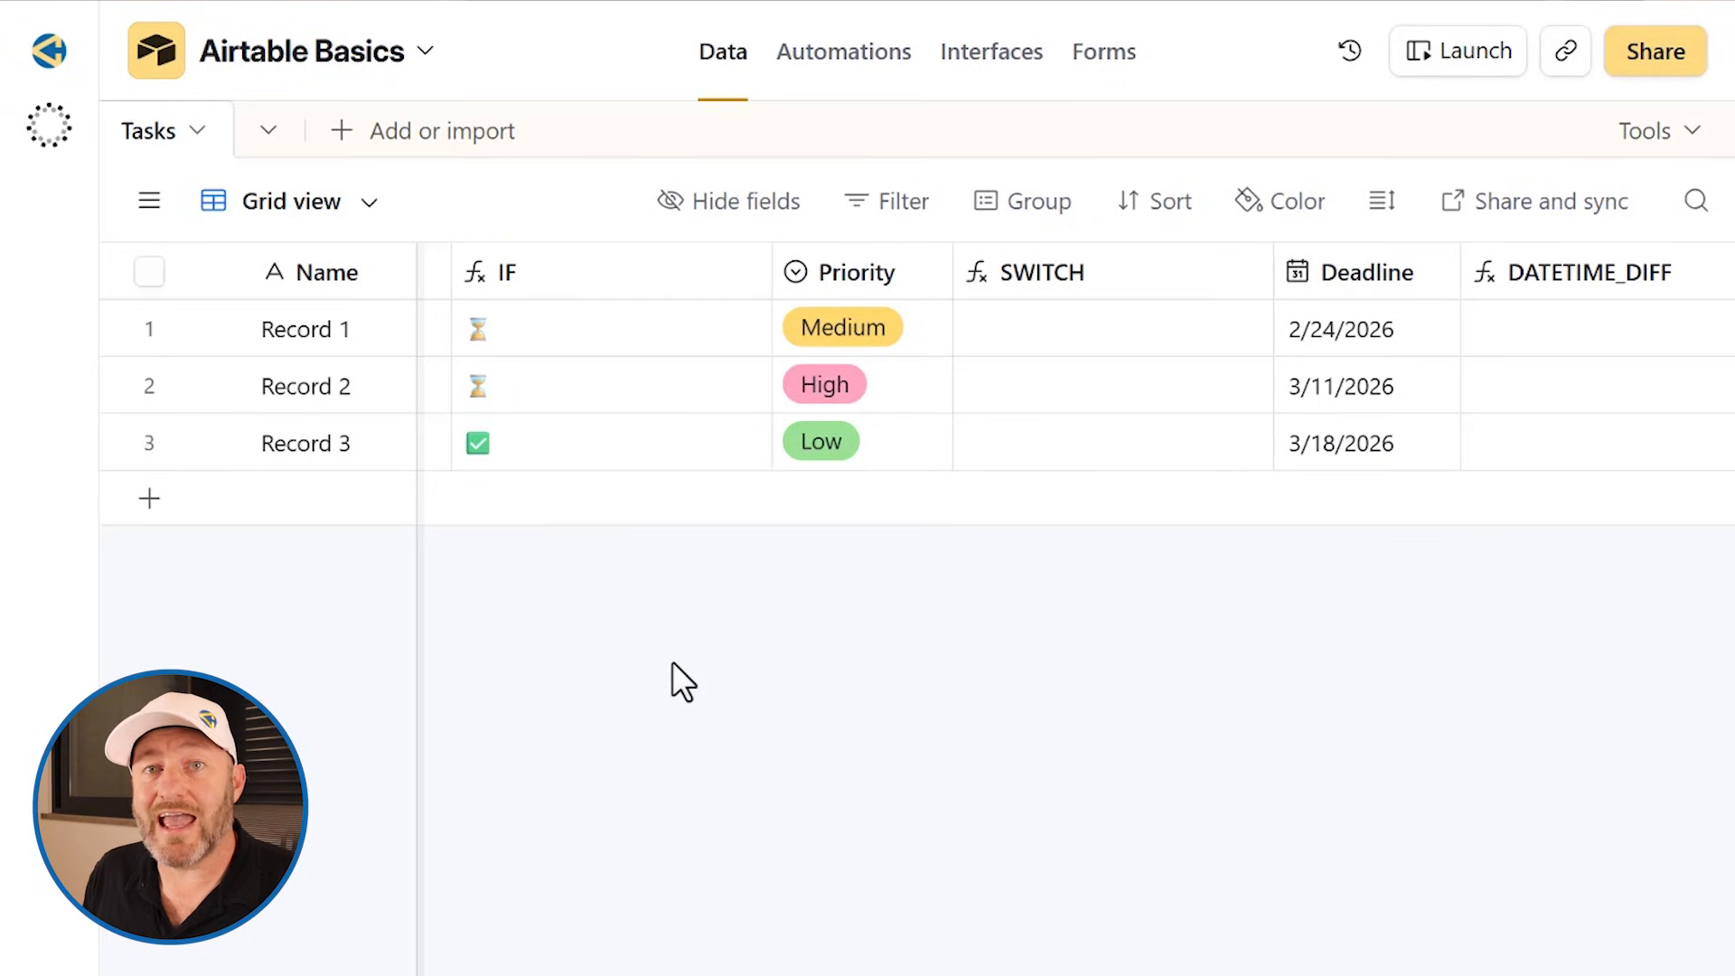
Step: Change the Status of Record 2 to Done to test the IF formula
{"action": "scroll", "coordinate": [522, 356], "scroll_direction": "left", "scroll_amount": 2}
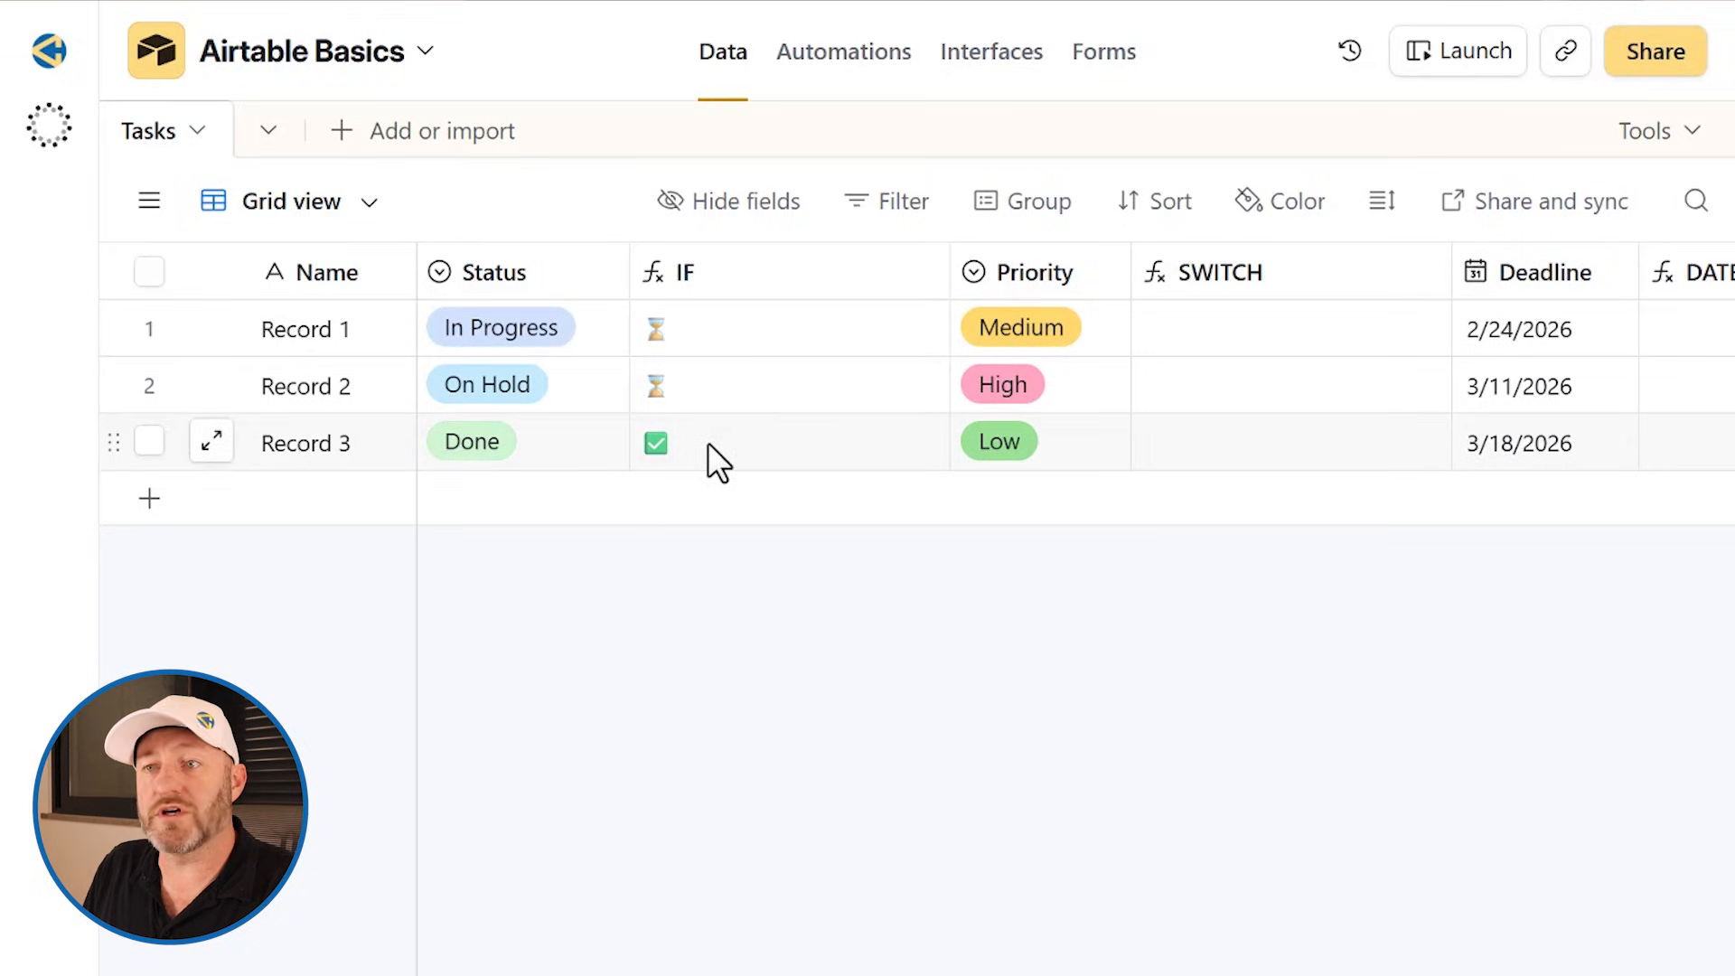
{"action": "left_click", "coordinate": [701, 383]}
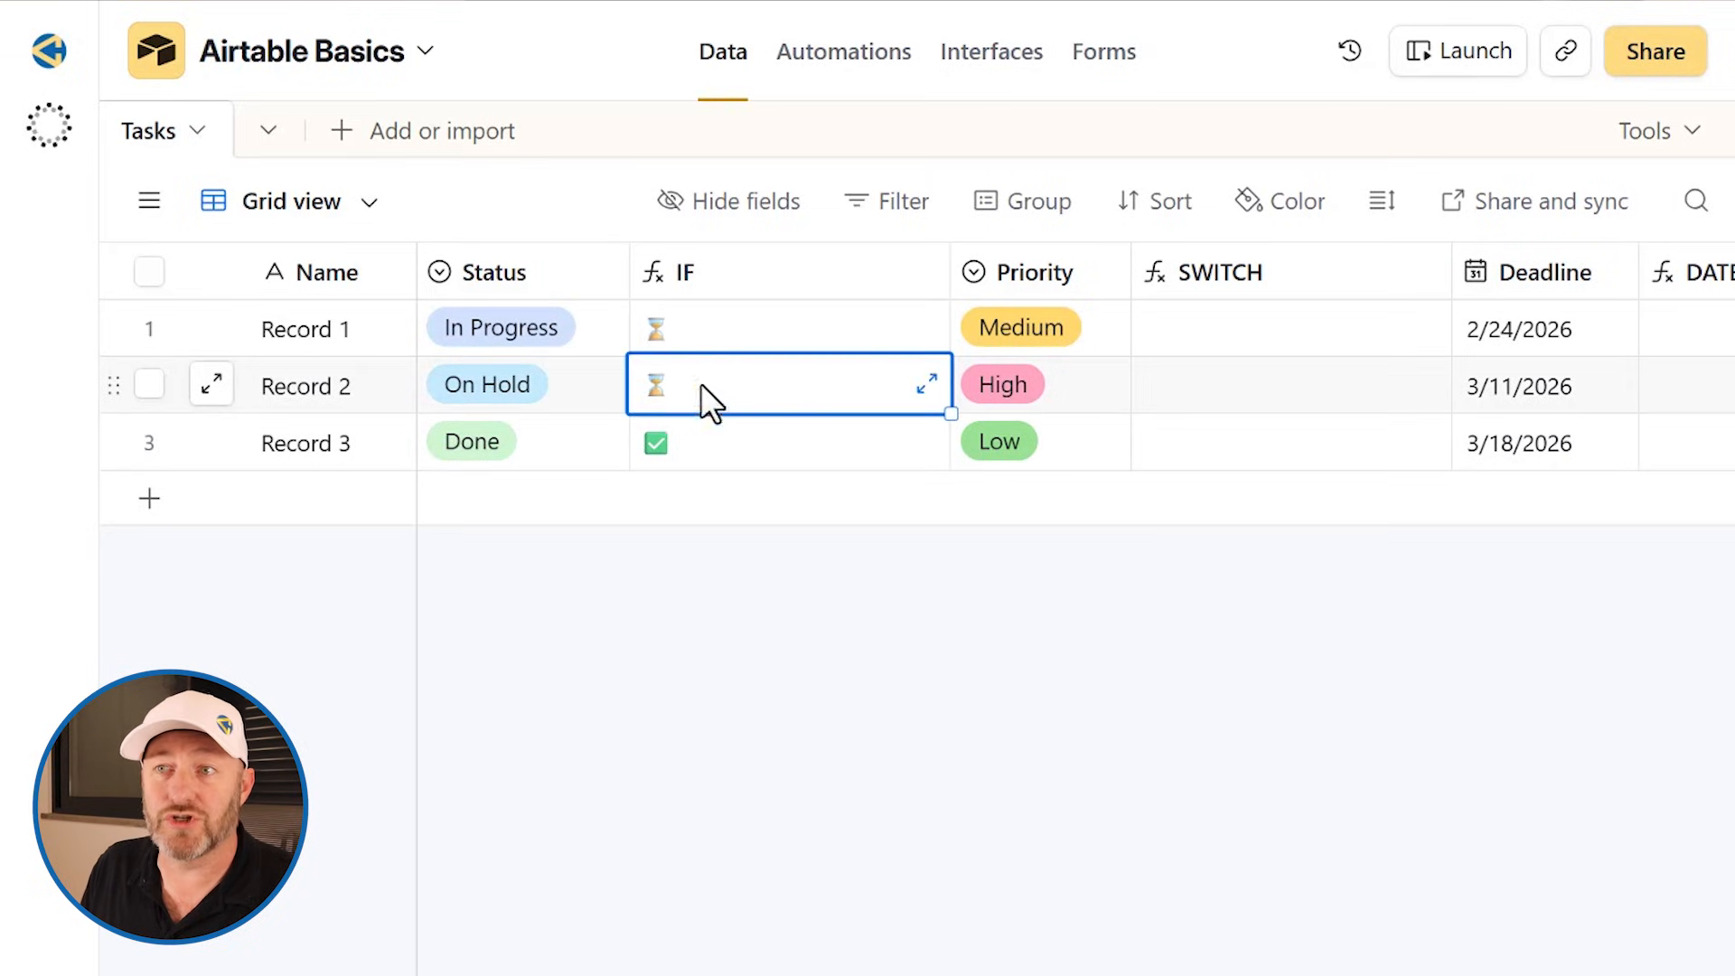
{"action": "double_click", "coordinate": [567, 387]}
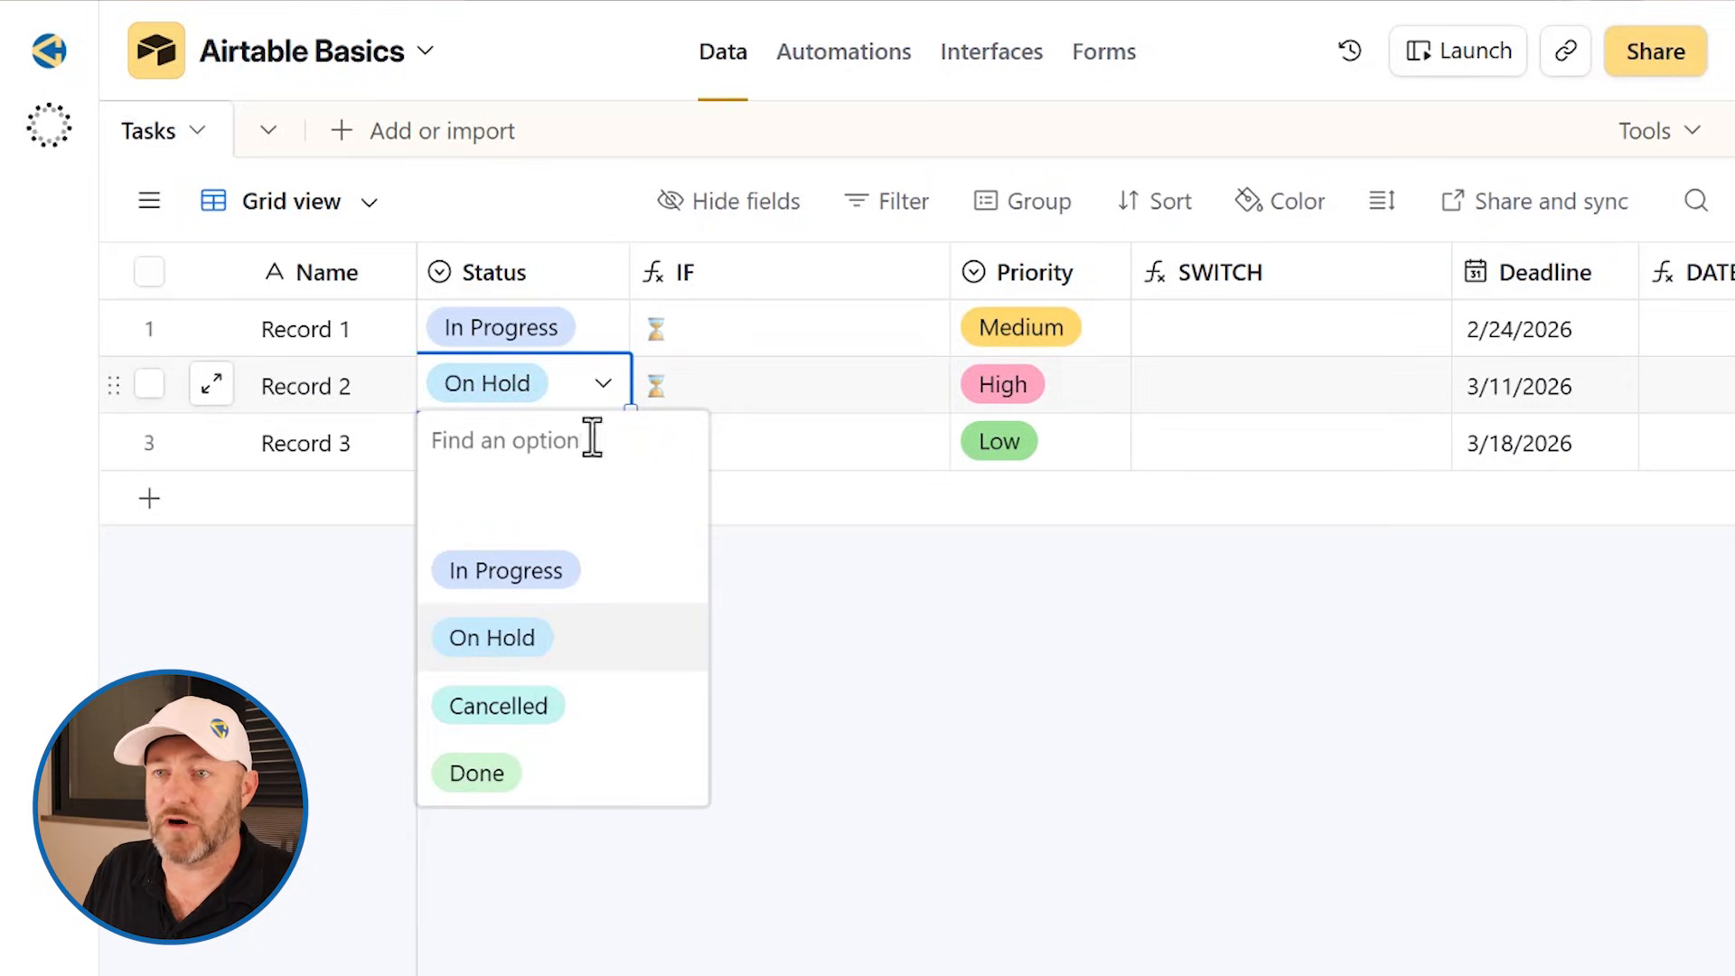
{"action": "left_click", "coordinate": [538, 779]}
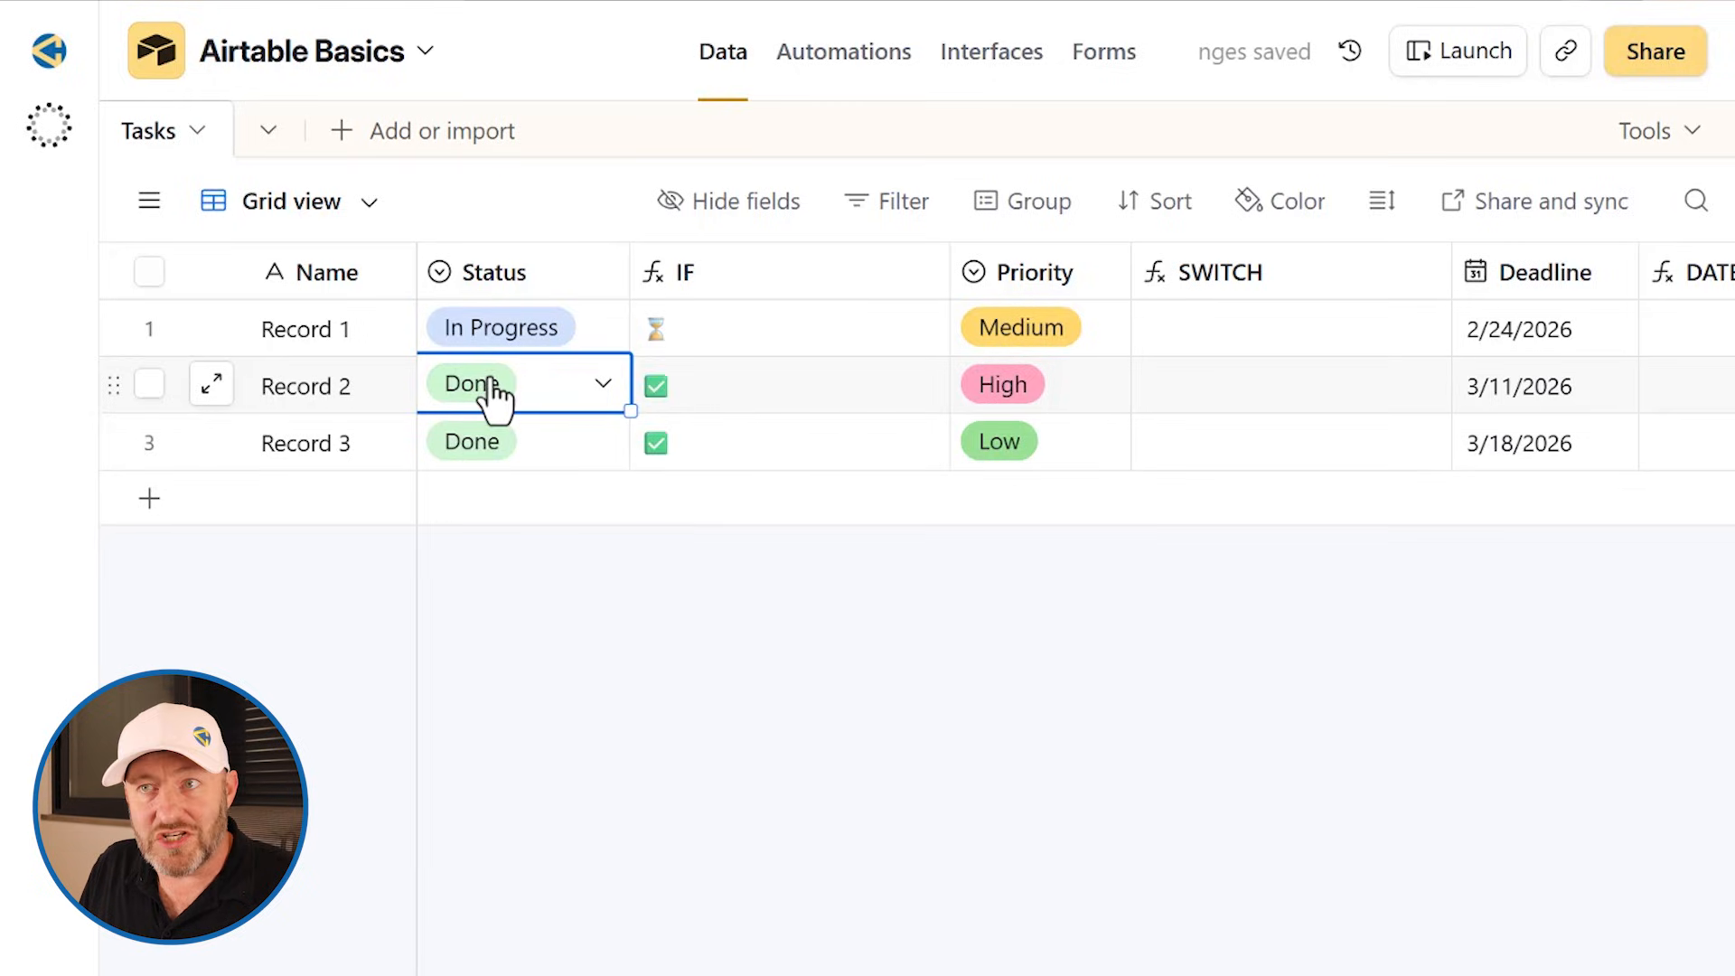
Step: Narrow the IF column so that it takes up less width in the grid
{"action": "left_click", "coordinate": [729, 383]}
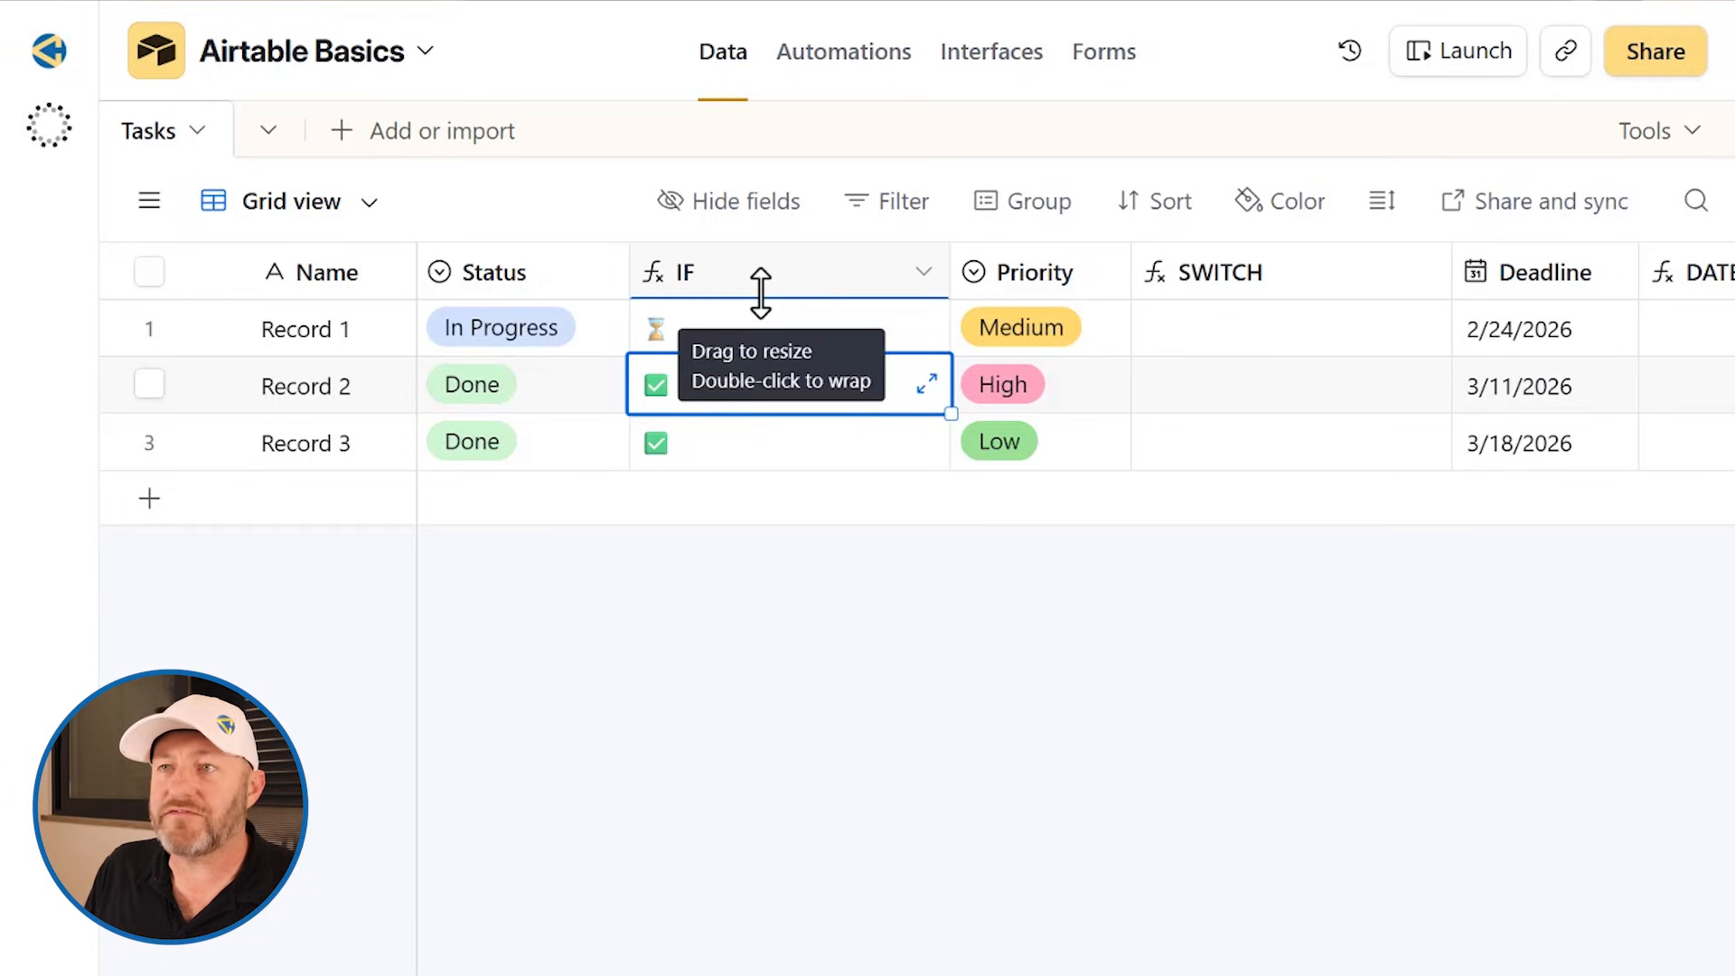
{"action": "left_click_drag", "start_coordinate": [947, 272], "coordinate": [750, 283]}
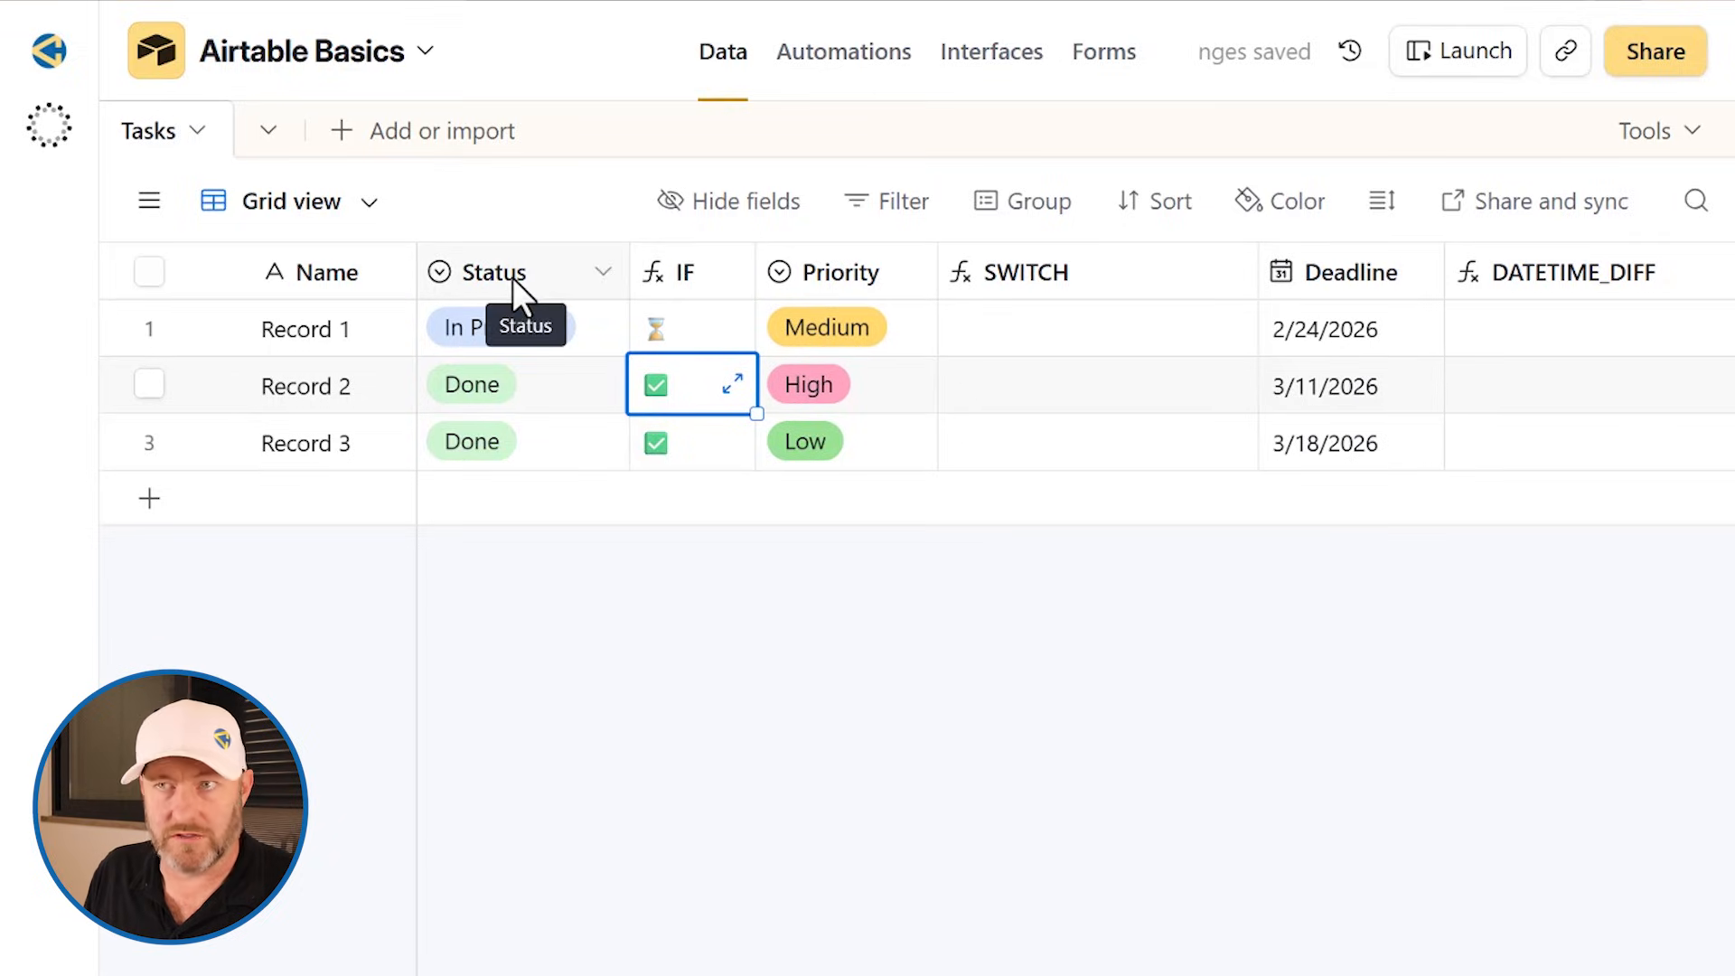
{"action": "left_click", "coordinate": [705, 532]}
Step: Review the IF field's formula, highlighting its Status reference, and return to the grid with the Status column in view
{"action": "double_click", "coordinate": [691, 279]}
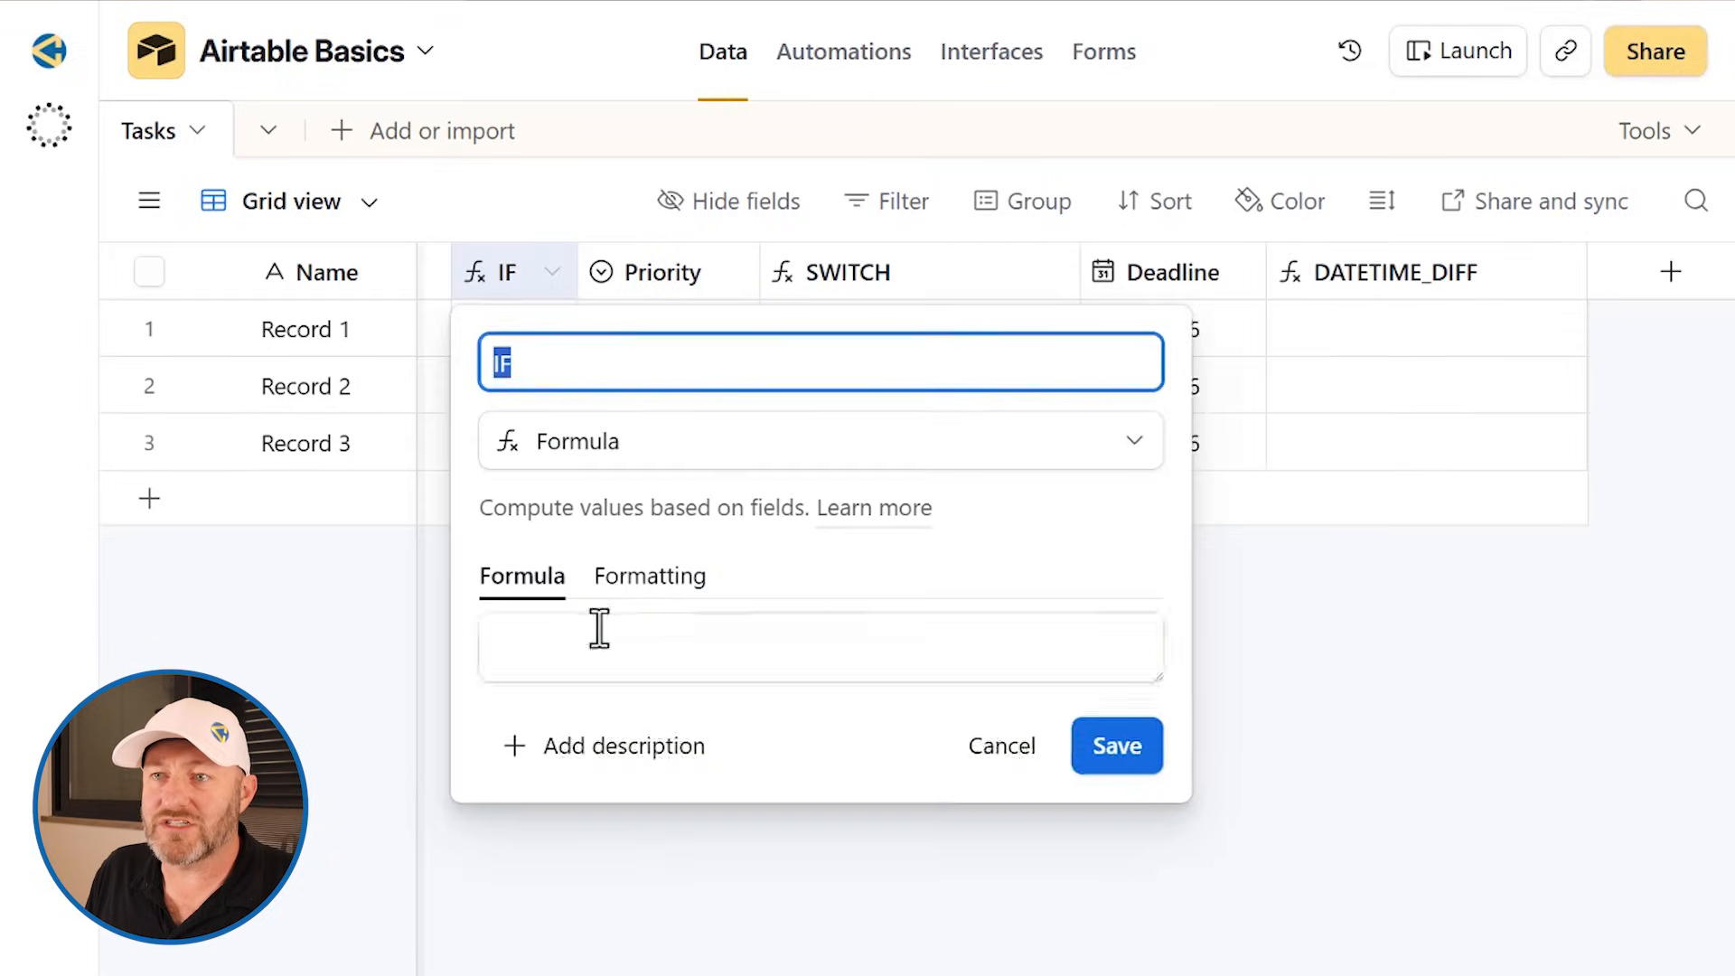
{"action": "left_click_drag", "start_coordinate": [534, 679], "coordinate": [618, 684]}
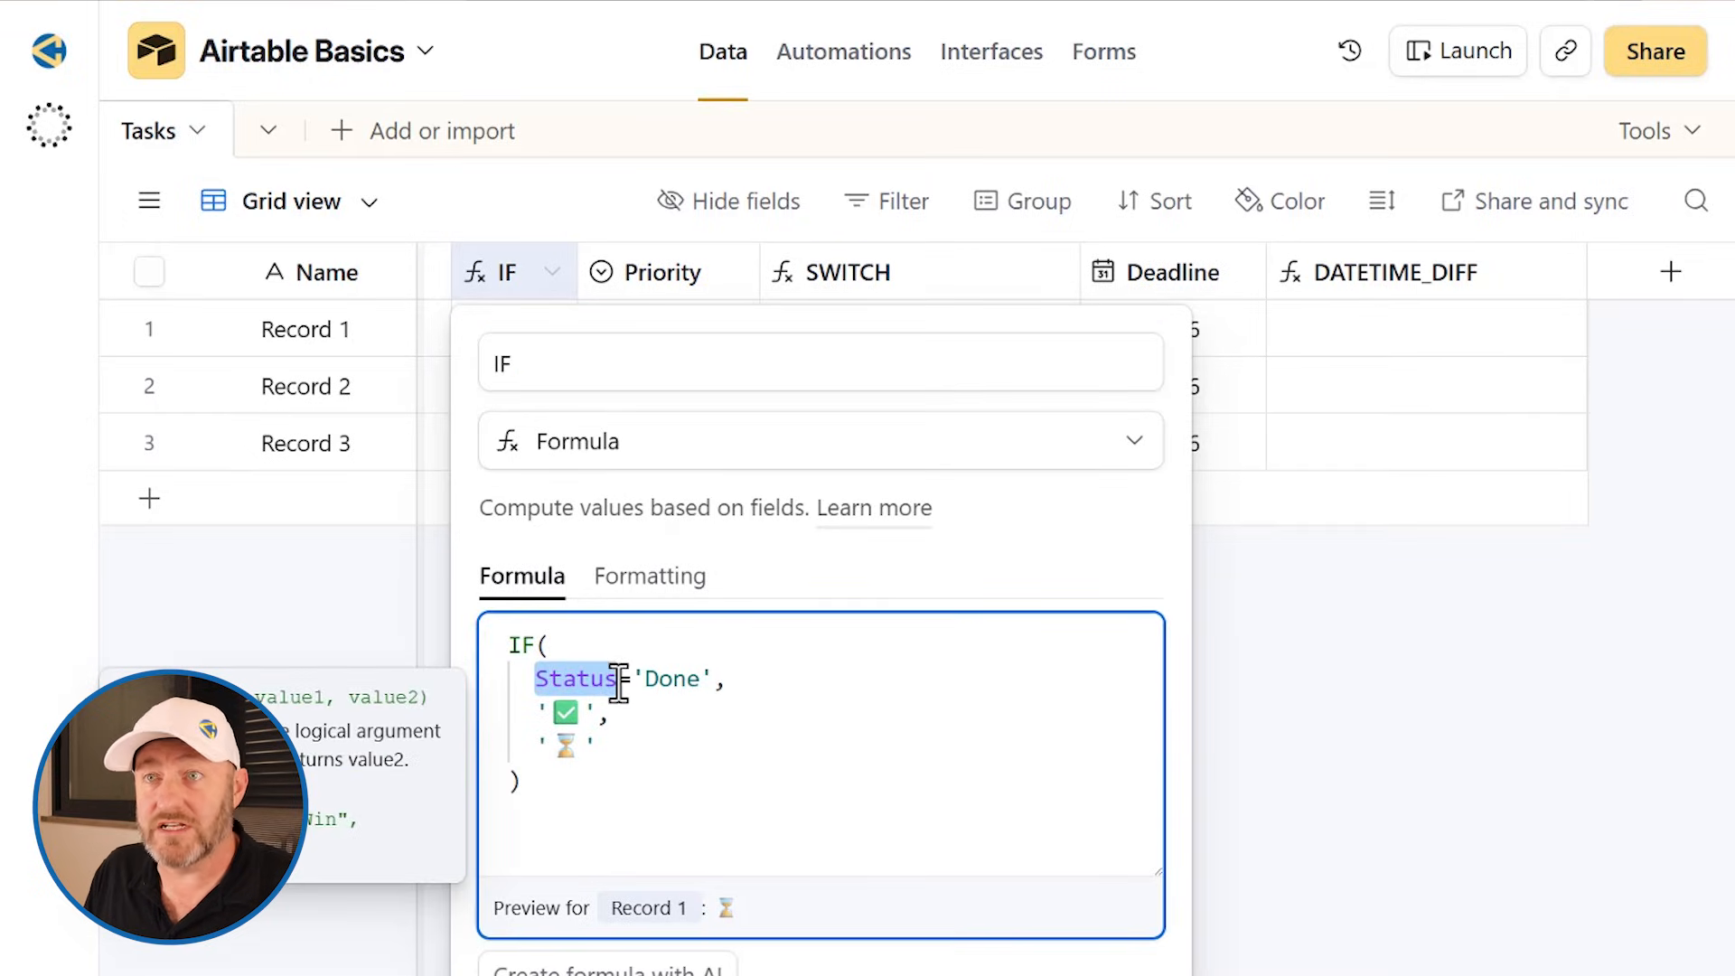
{"action": "left_click", "coordinate": [311, 376]}
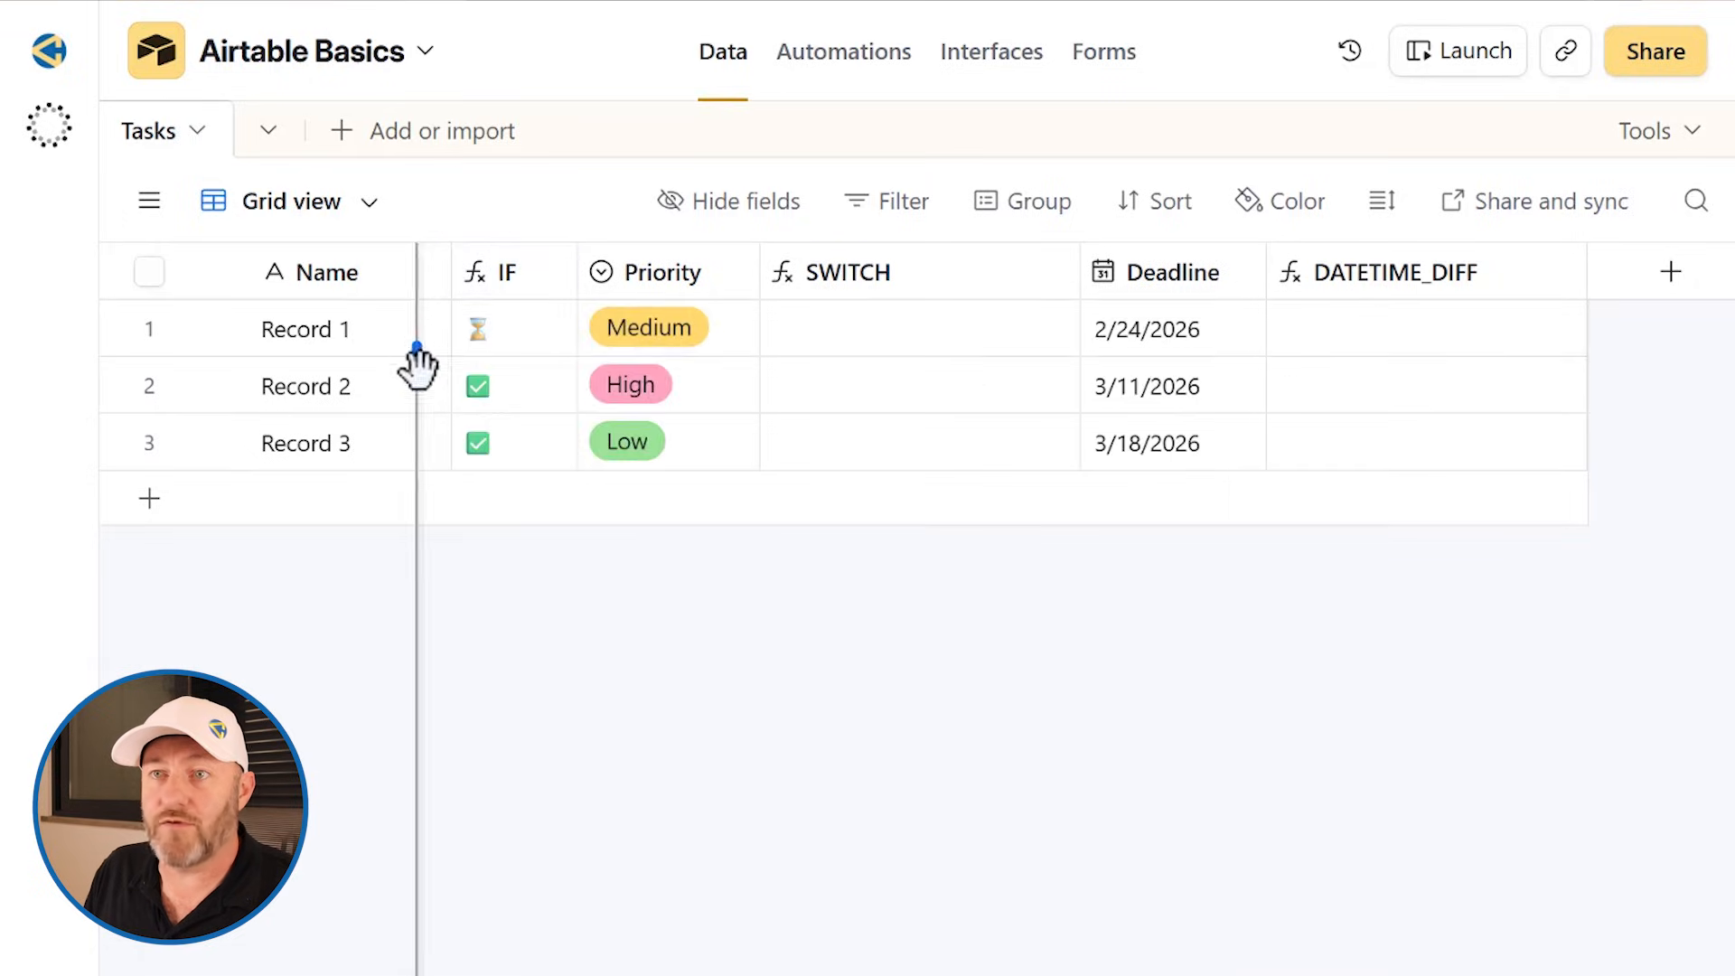
{"action": "left_click_drag", "start_coordinate": [417, 366], "coordinate": [425, 369]}
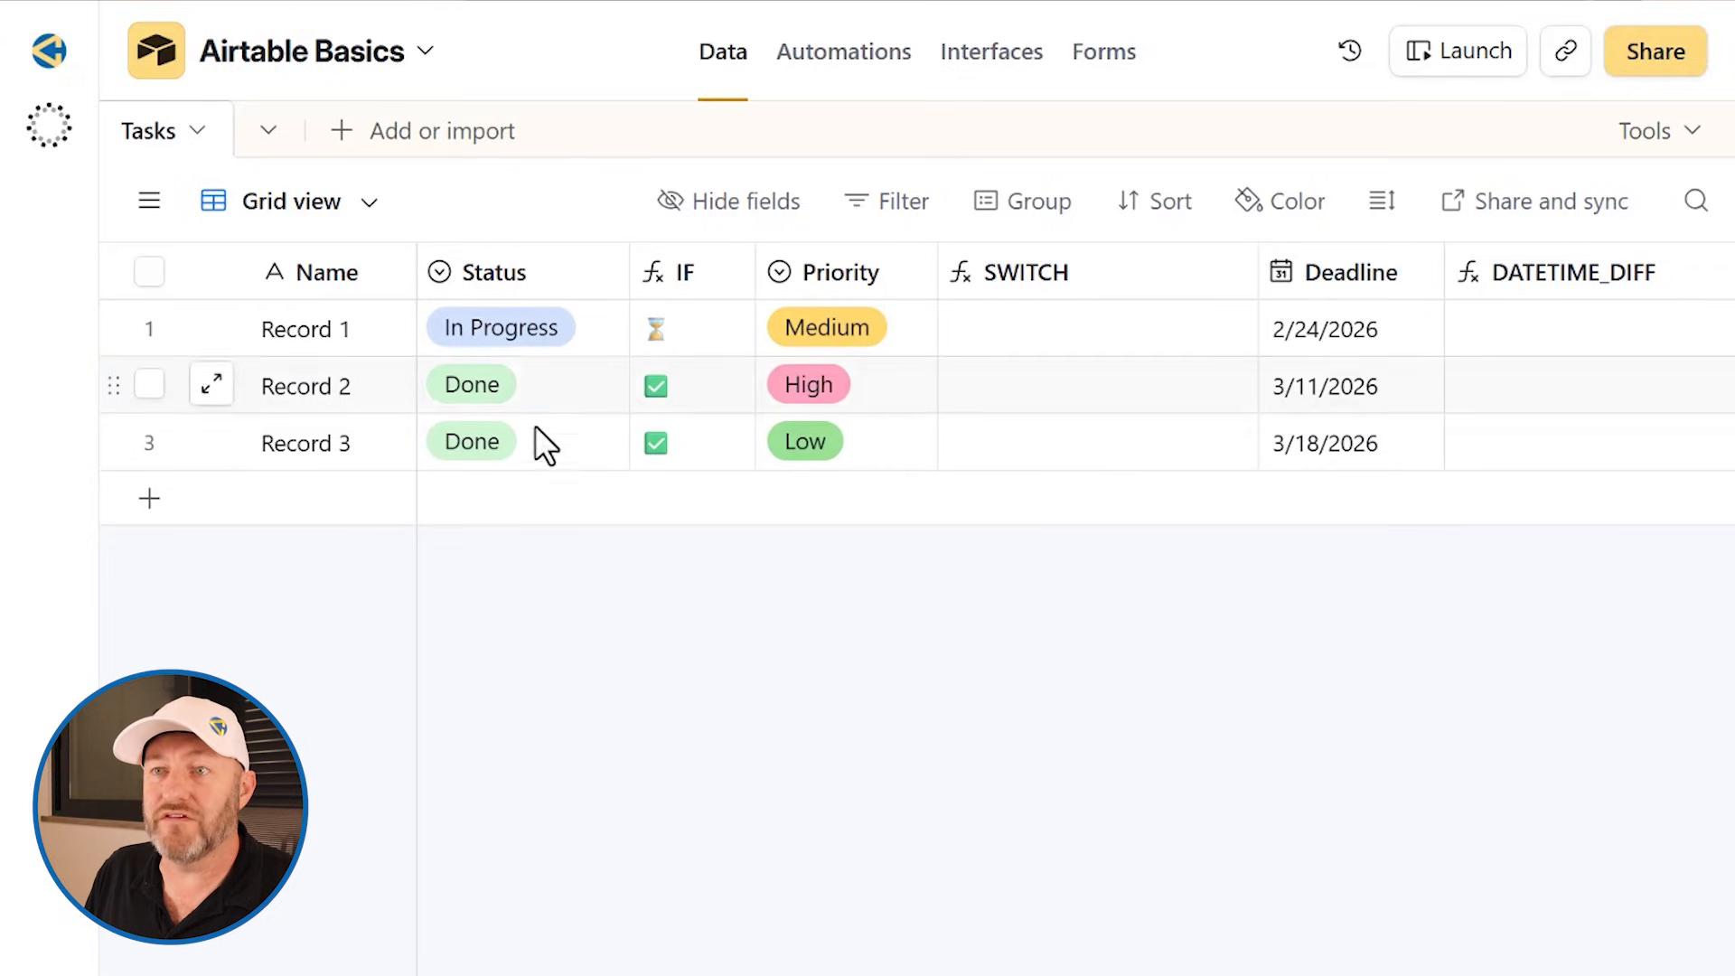
Step: Switch Record 1's Status between different options to test the IF formula, finishing on Done
{"action": "double_click", "coordinate": [539, 334]}
{"action": "left_click", "coordinate": [524, 656]}
{"action": "left_click", "coordinate": [524, 348]}
{"action": "left_click", "coordinate": [558, 596]}
{"action": "left_click", "coordinate": [524, 354]}
{"action": "left_click", "coordinate": [529, 717]}
{"action": "left_click", "coordinate": [645, 767]}
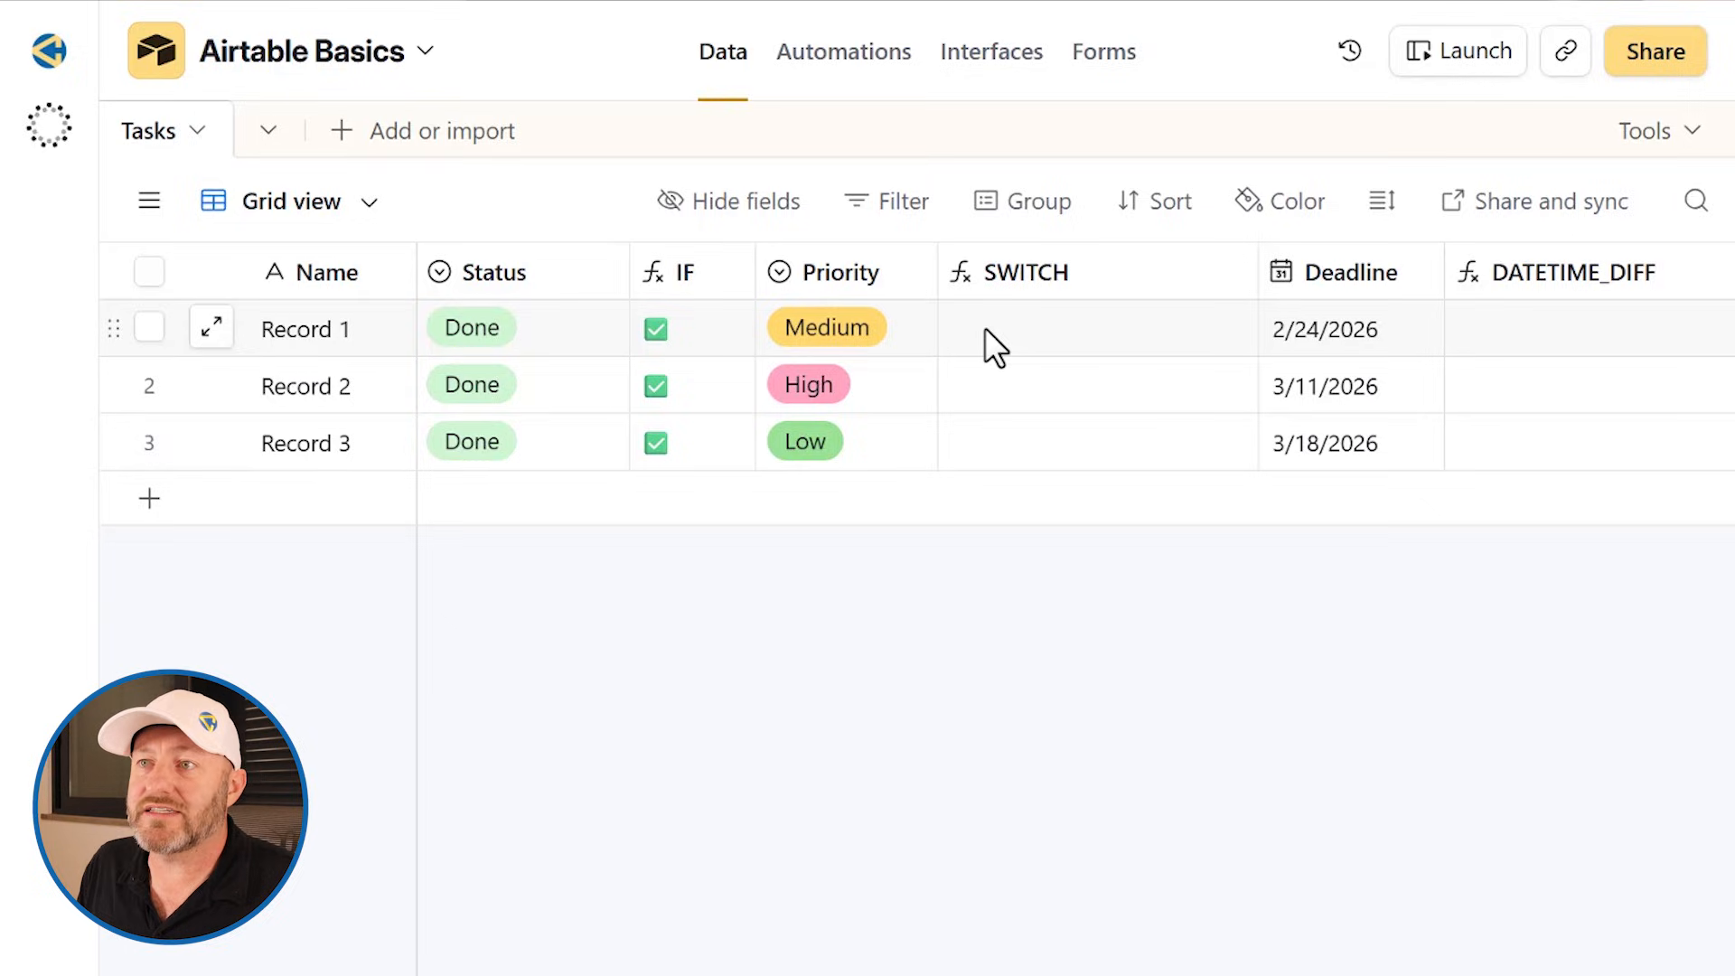
{"action": "left_click", "coordinate": [870, 340]}
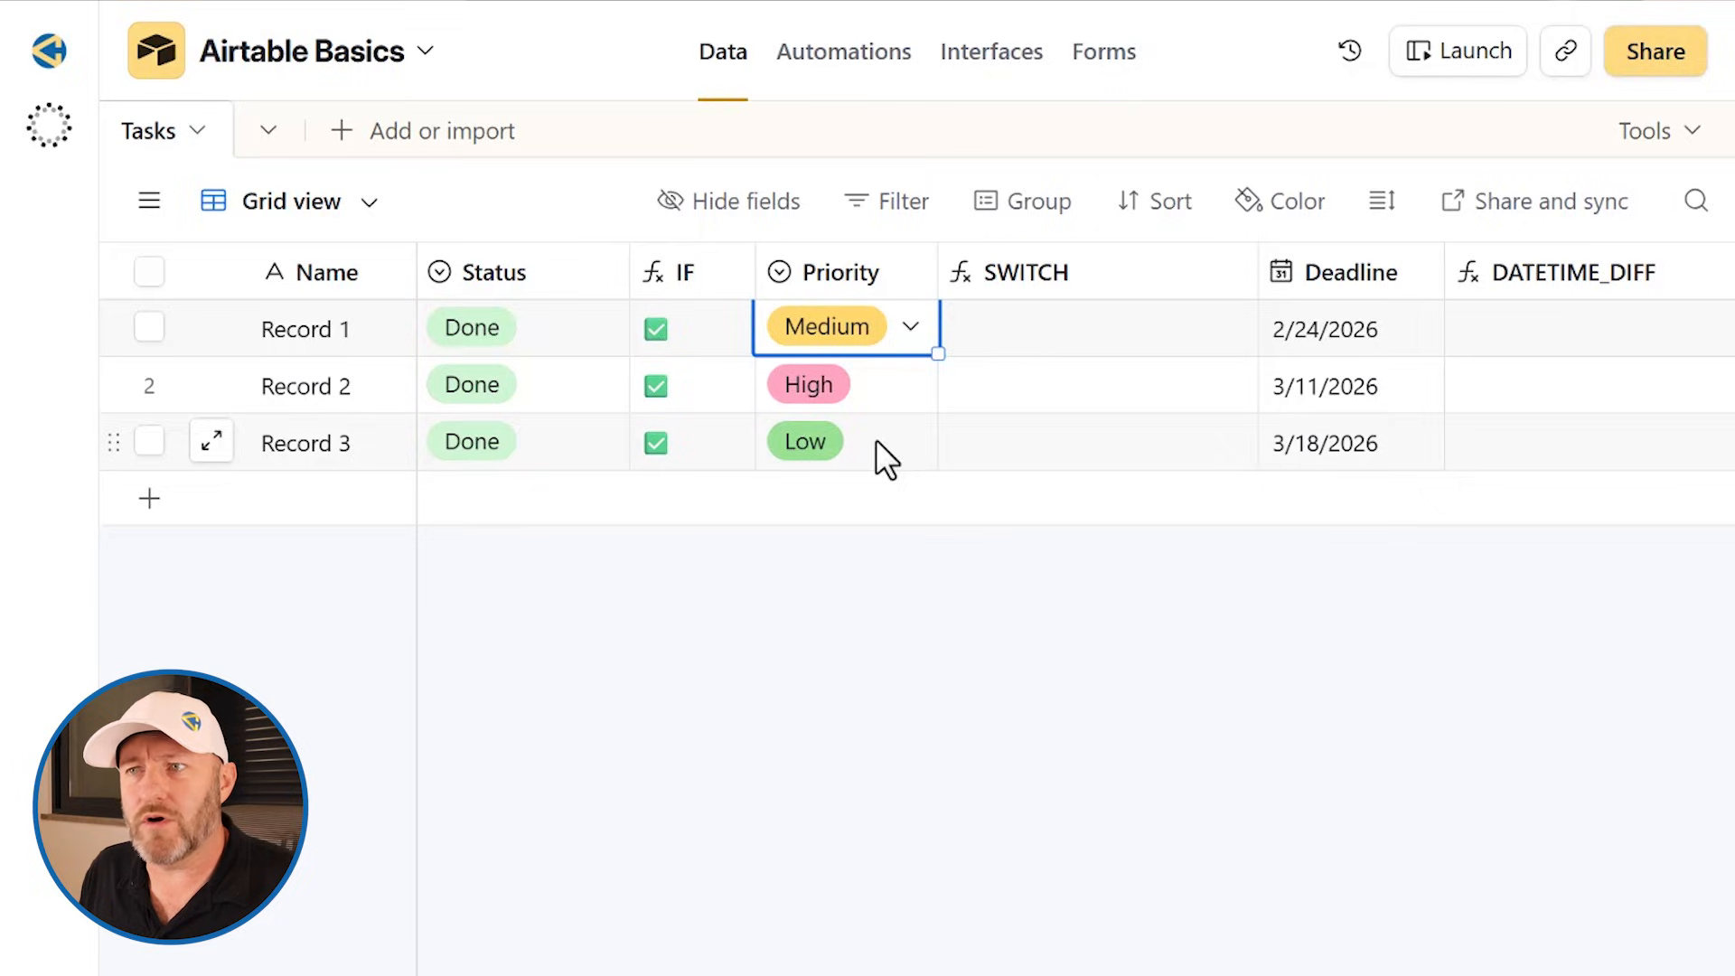
{"action": "left_click", "coordinate": [1039, 330]}
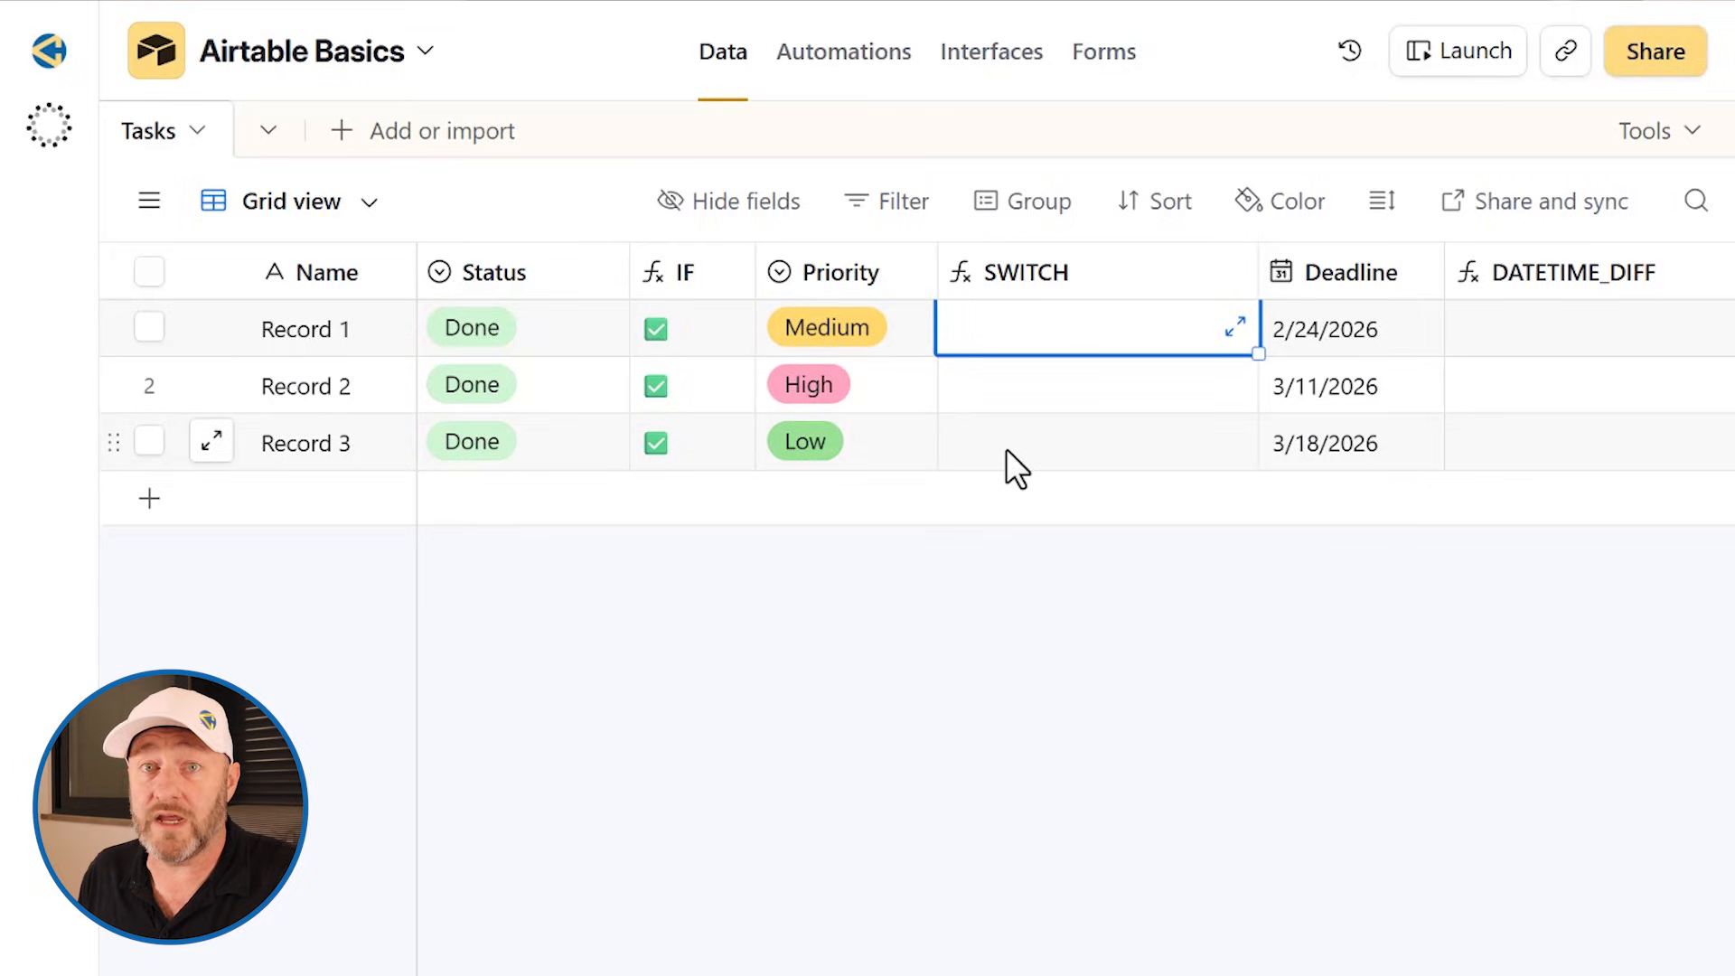
{"action": "left_click", "coordinate": [885, 394]}
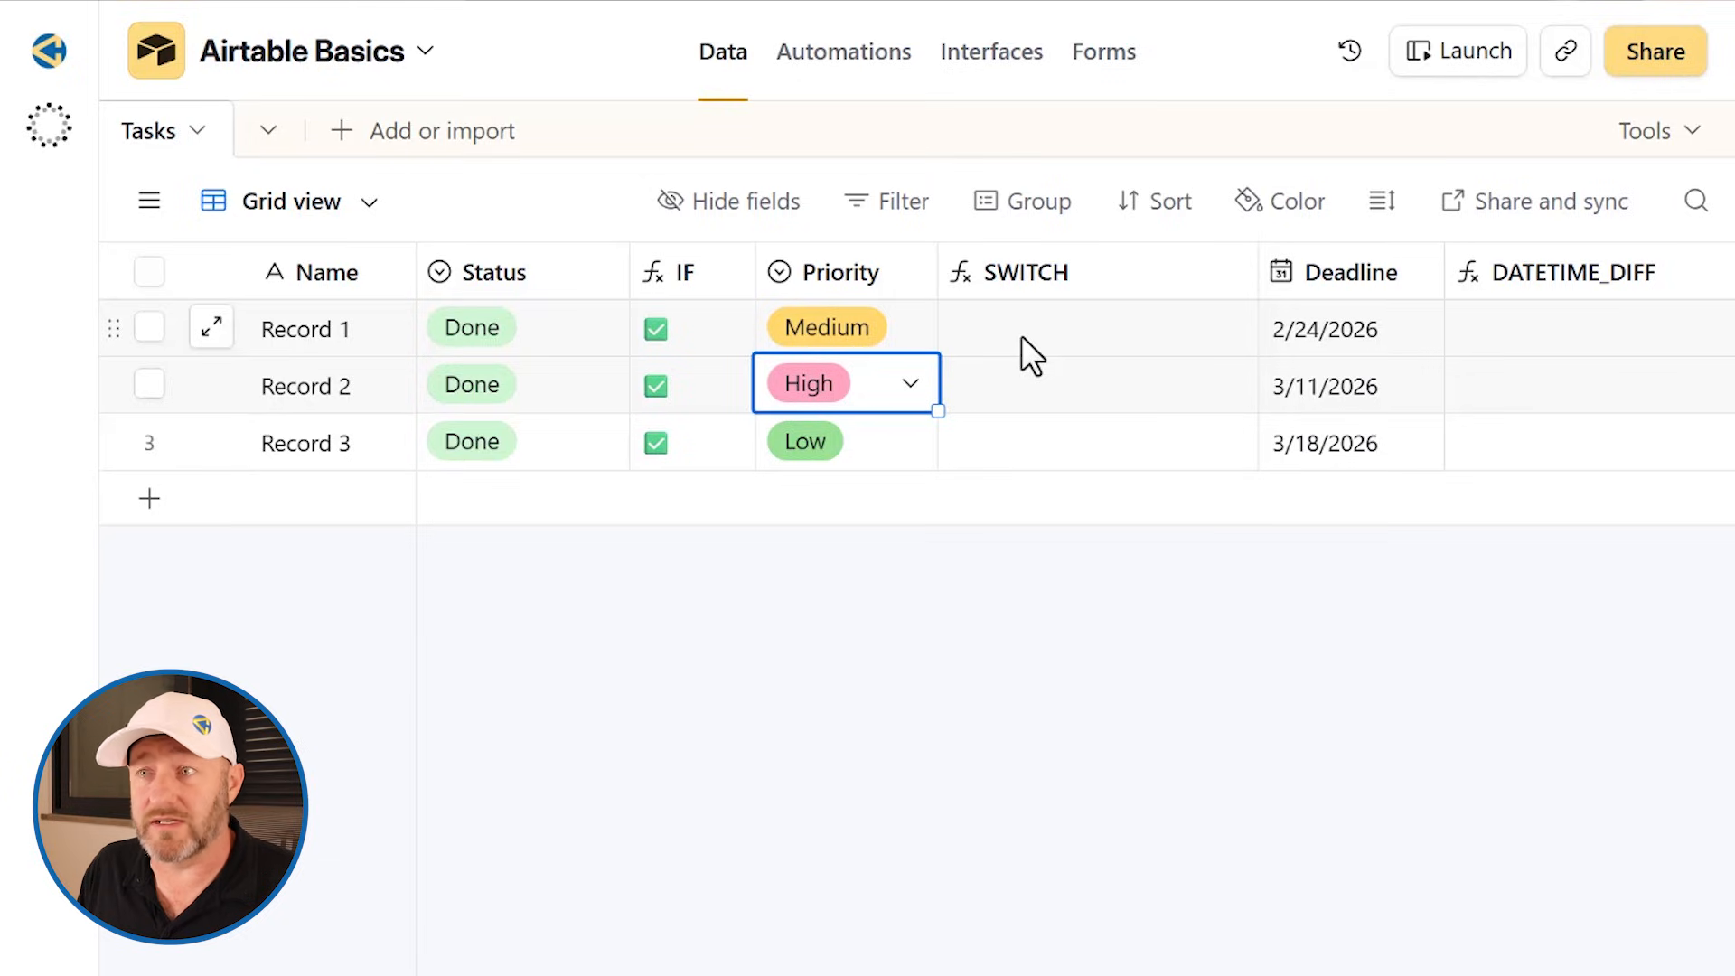
Step: Replace the SWITCH field's existing formula with an empty SWITCH() function, placing its parentheses on separate lines with room for arguments between them
{"action": "double_click", "coordinate": [1027, 276]}
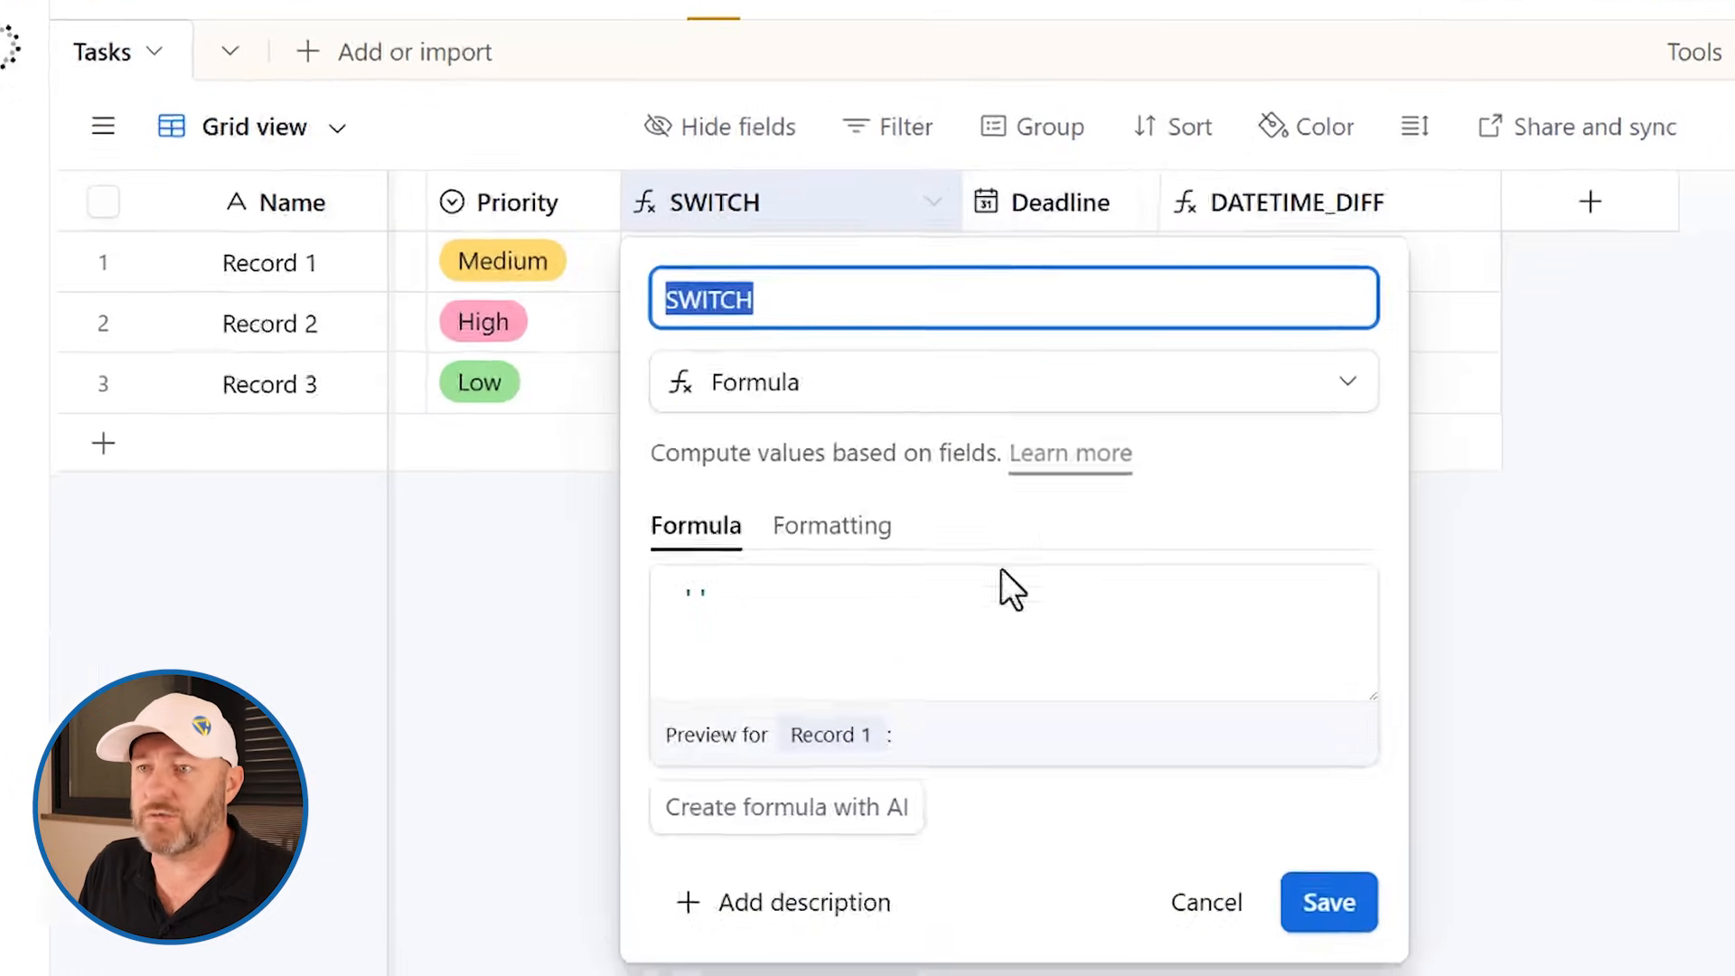
{"action": "left_click_drag", "start_coordinate": [736, 633], "coordinate": [663, 625]}
{"action": "key", "text": "BackSpace"}
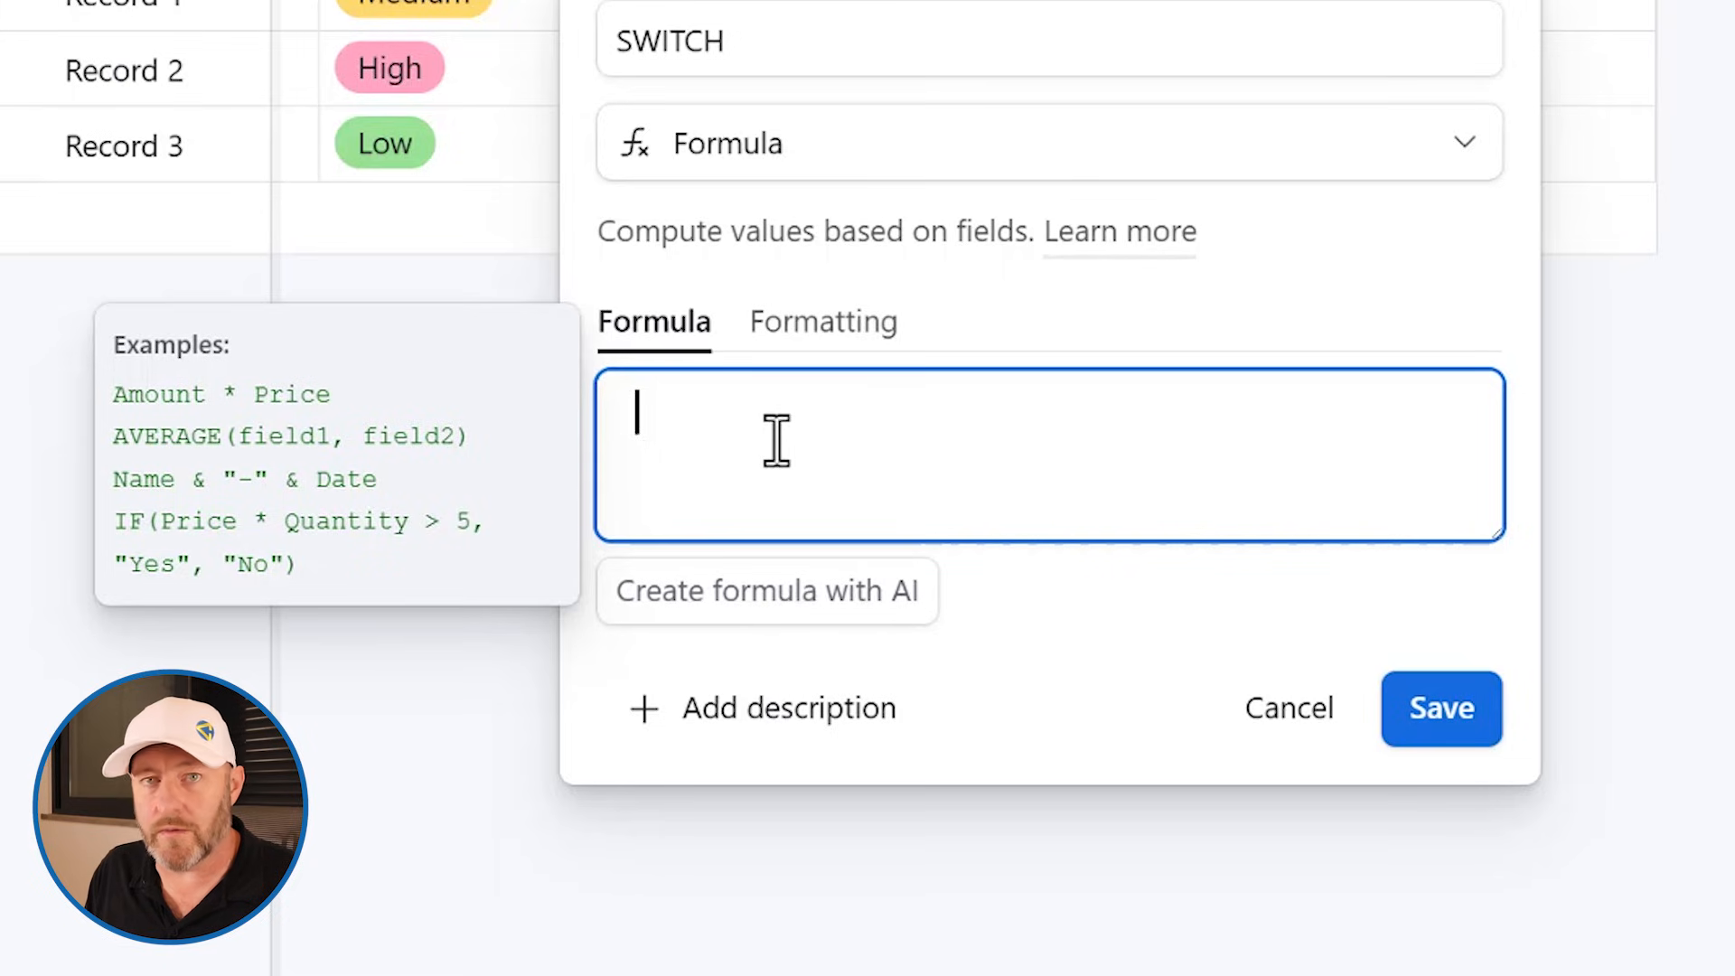
{"action": "type", "text": "swi"}
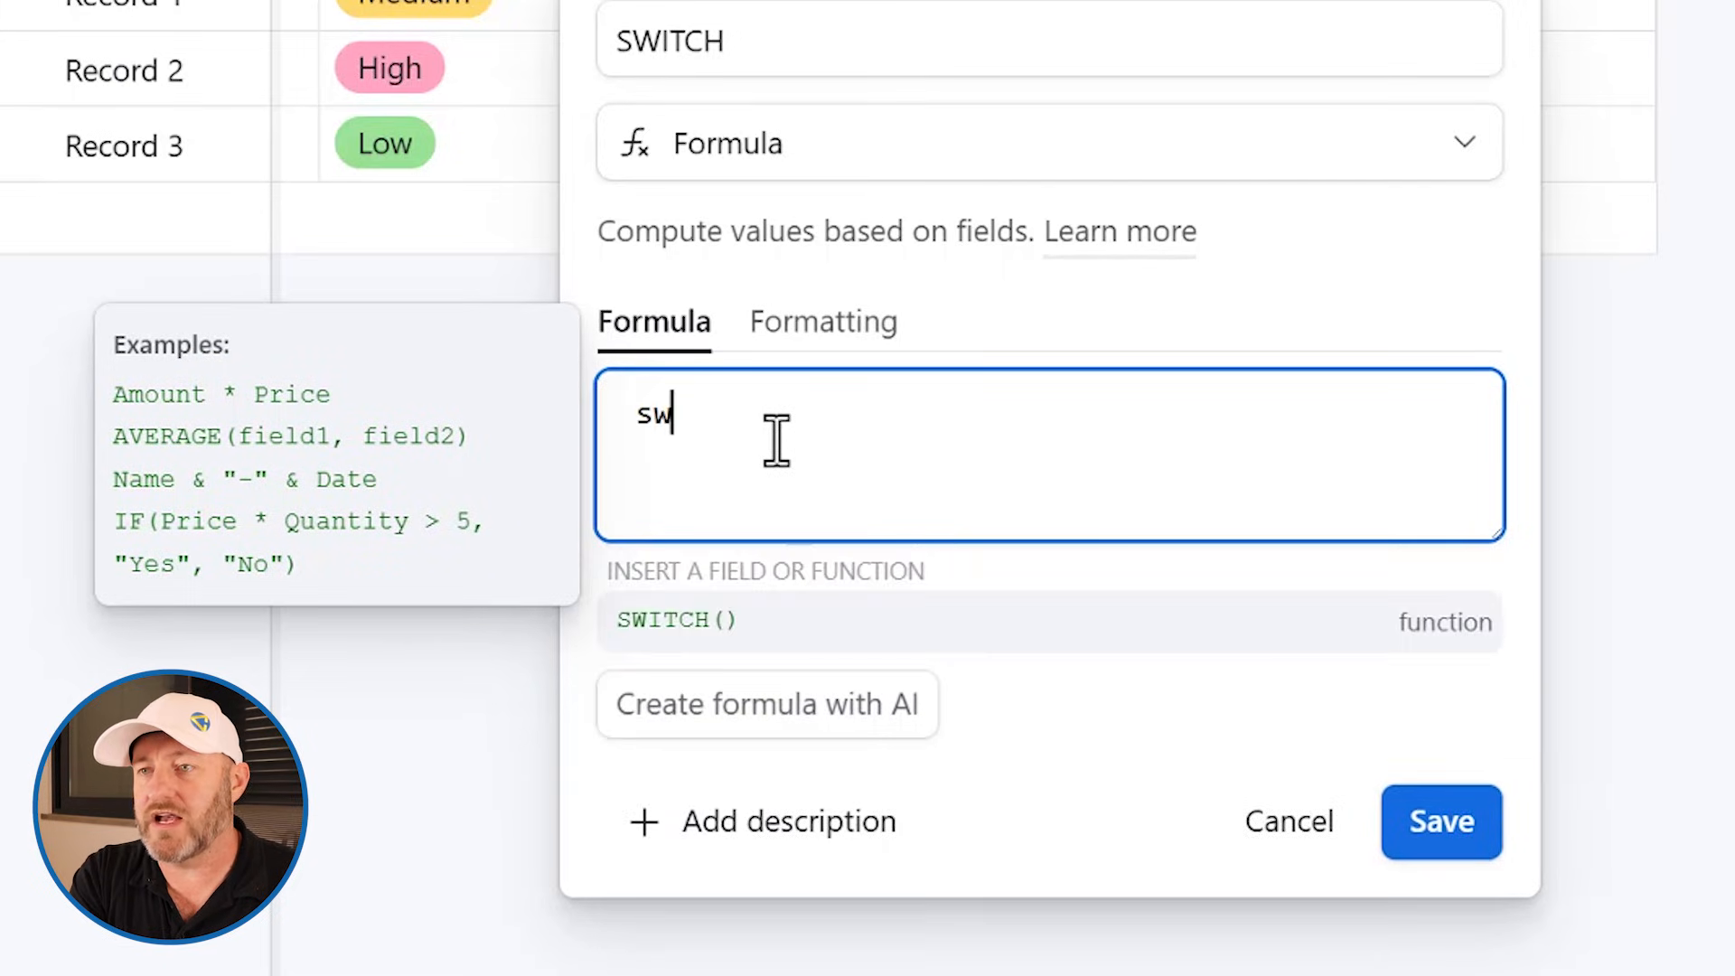
{"action": "left_click", "coordinate": [765, 624]}
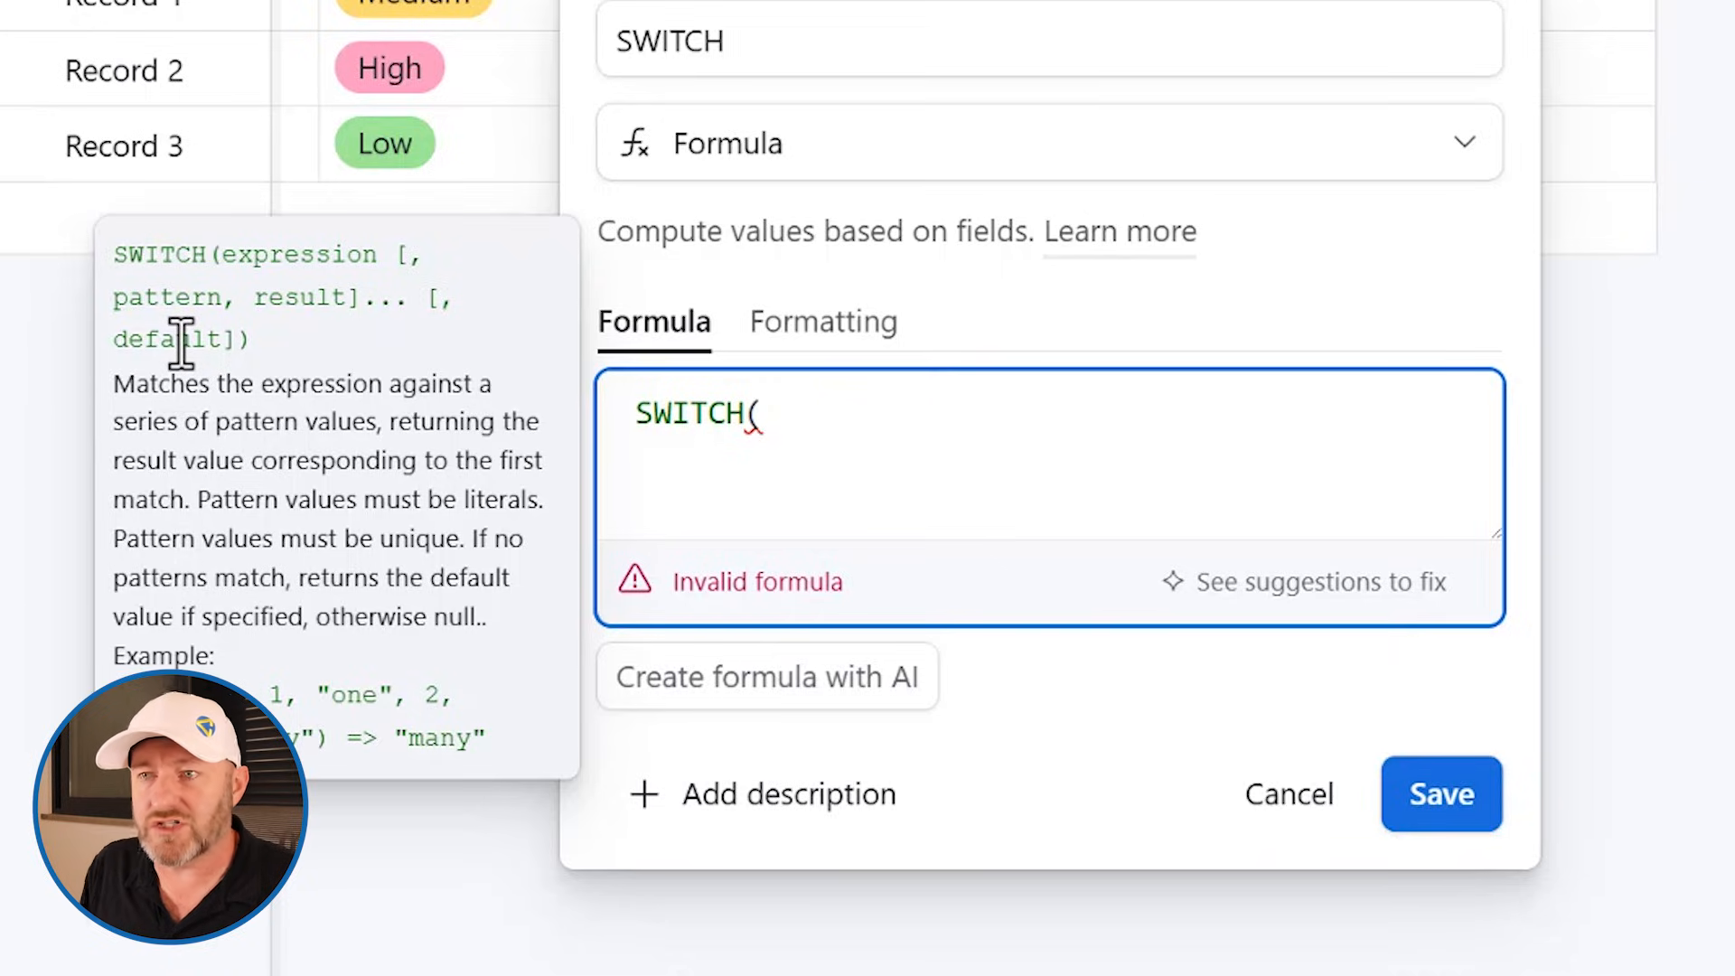
{"action": "type", "text": ")"}
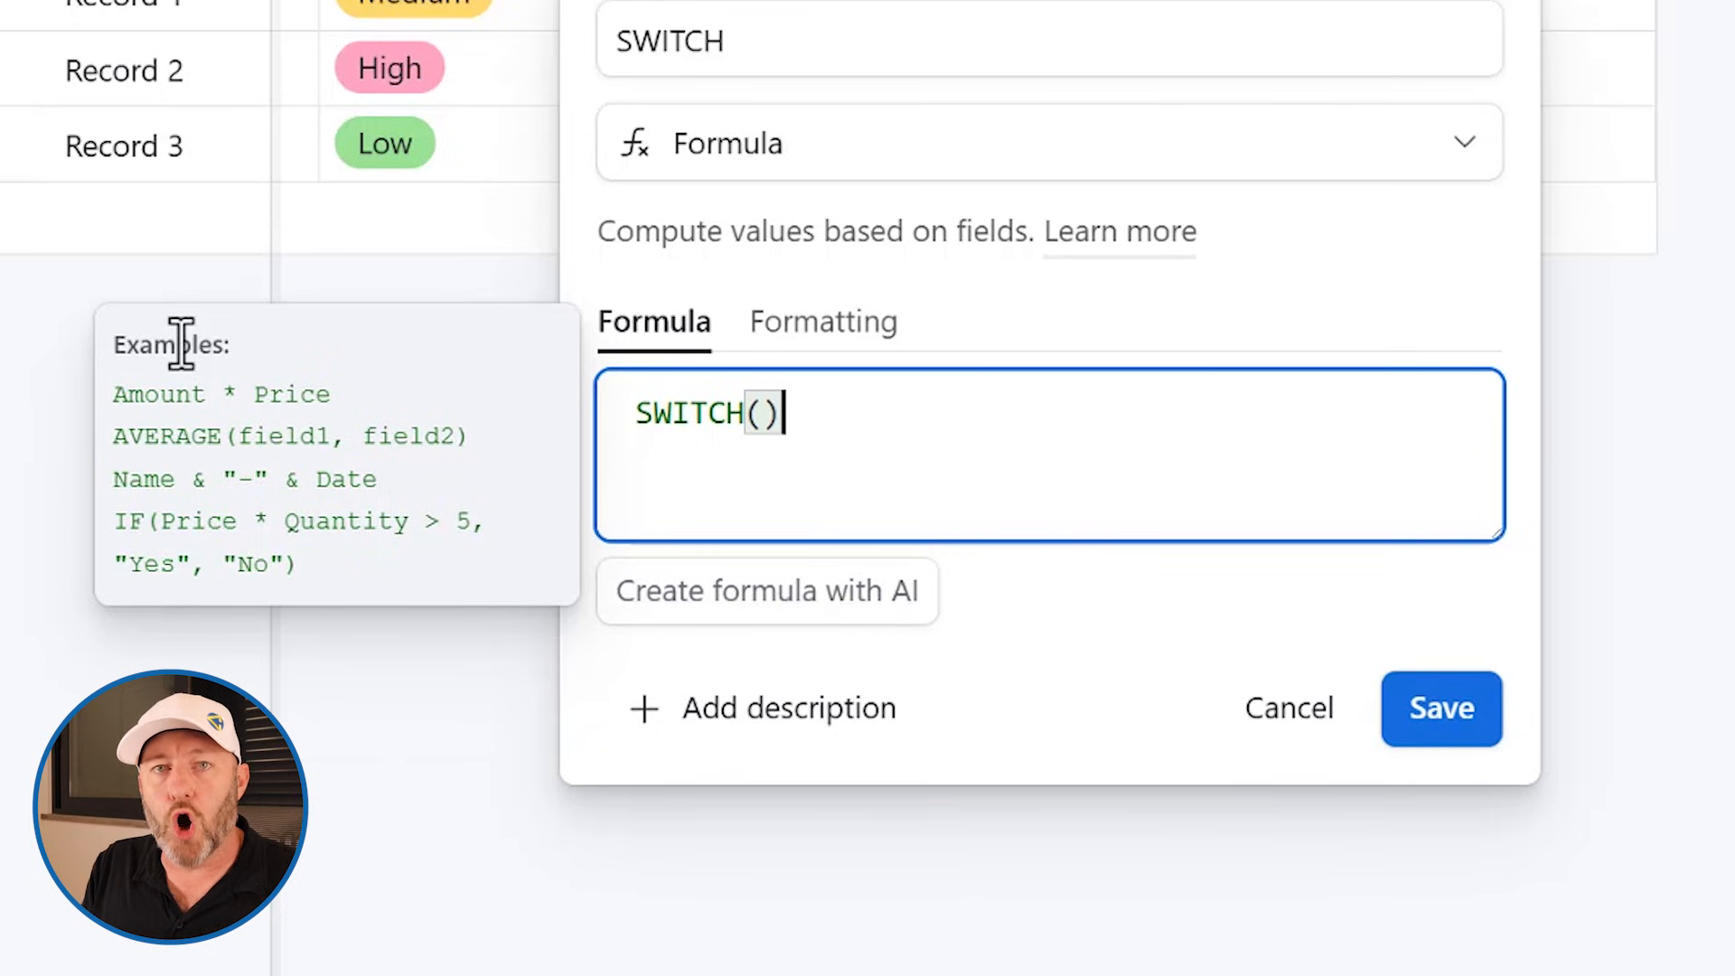
{"action": "key", "text": "Left"}
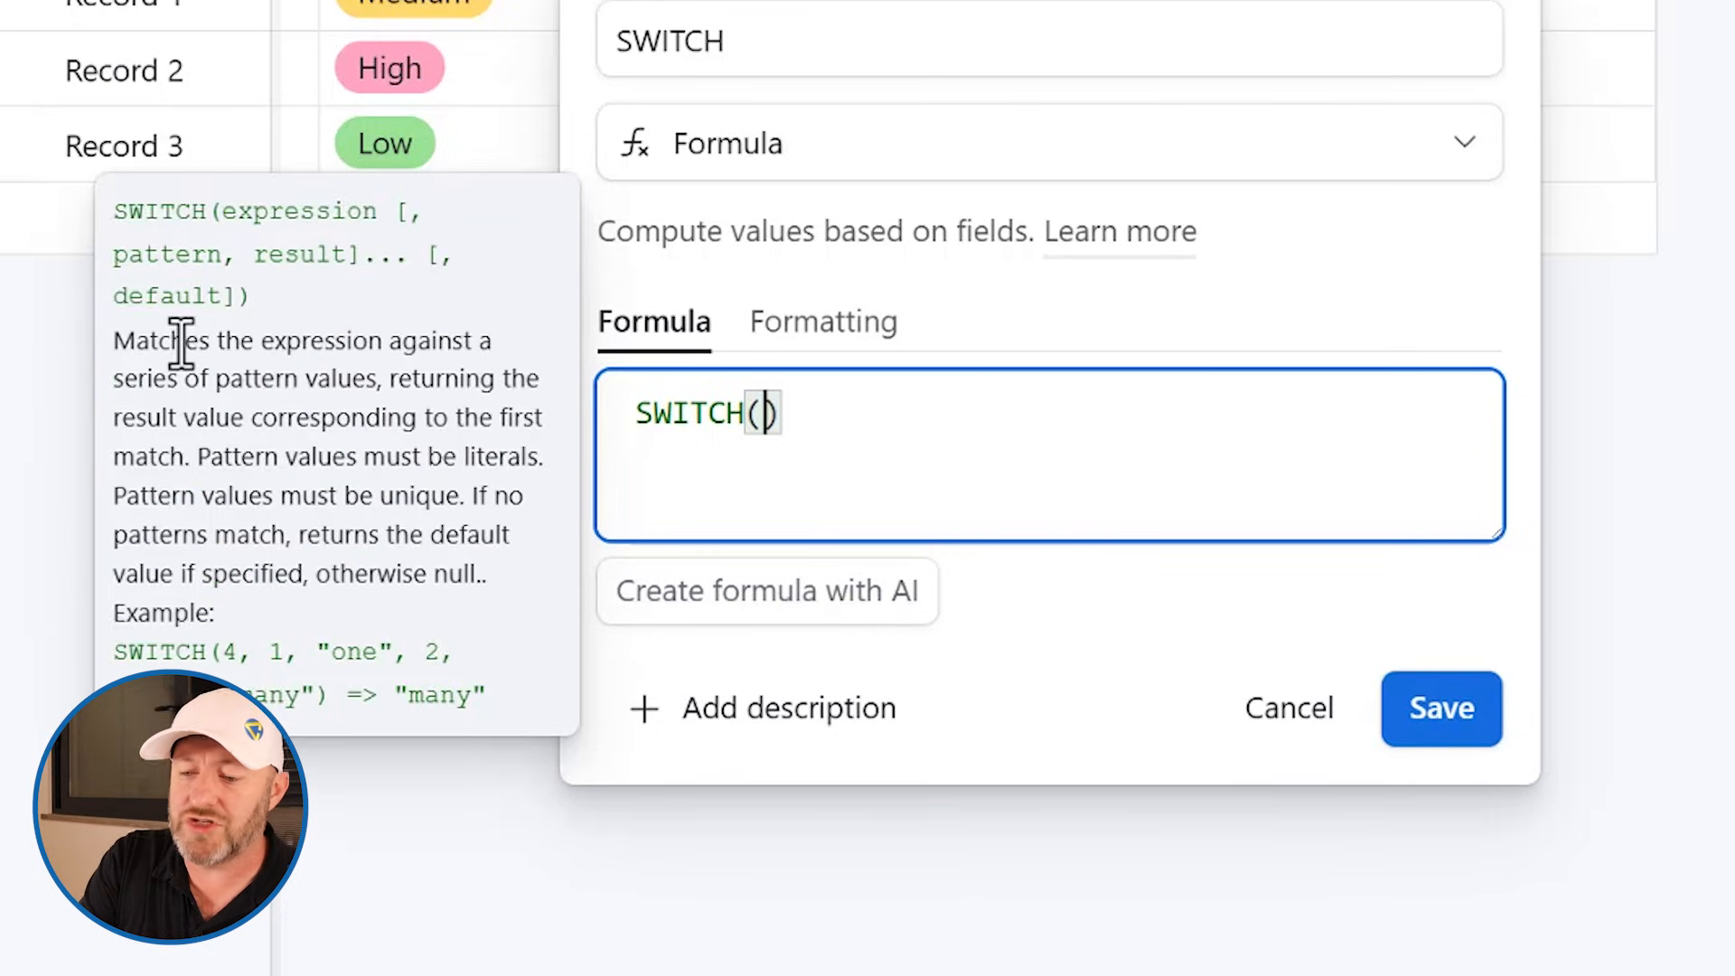
{"action": "key", "text": "Return"}
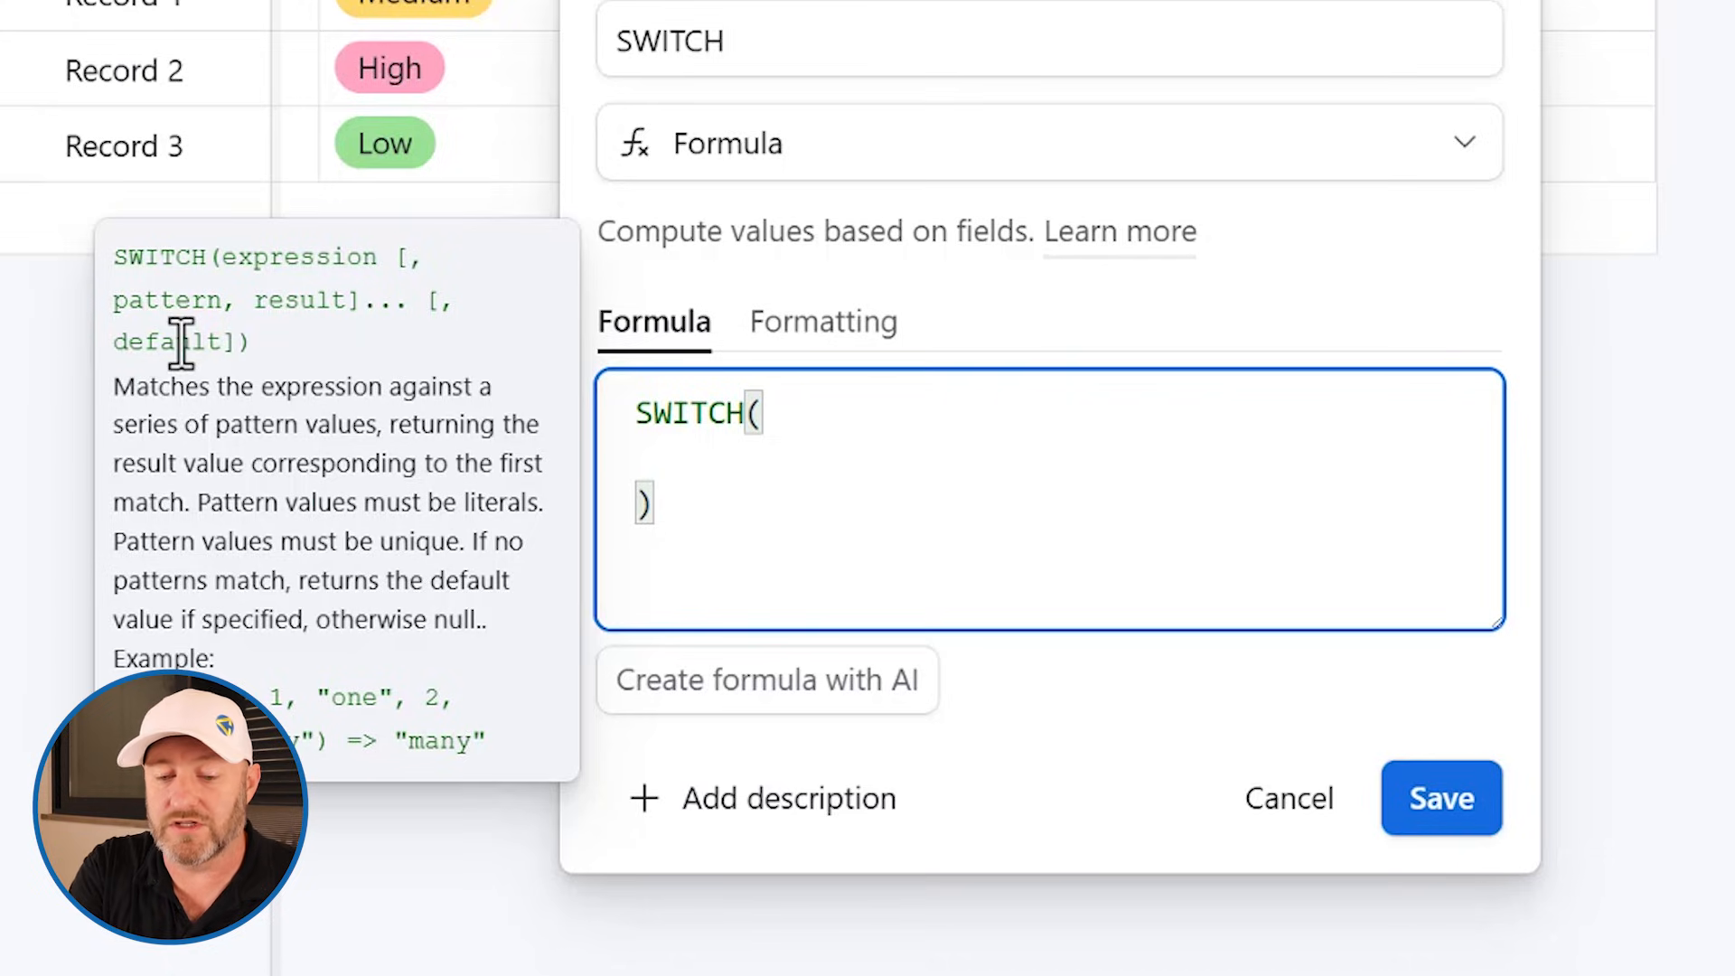
Step: Insert the Priority field as the SWITCH expression, followed by a comma and a new line
{"action": "type", "text": "Prio"}
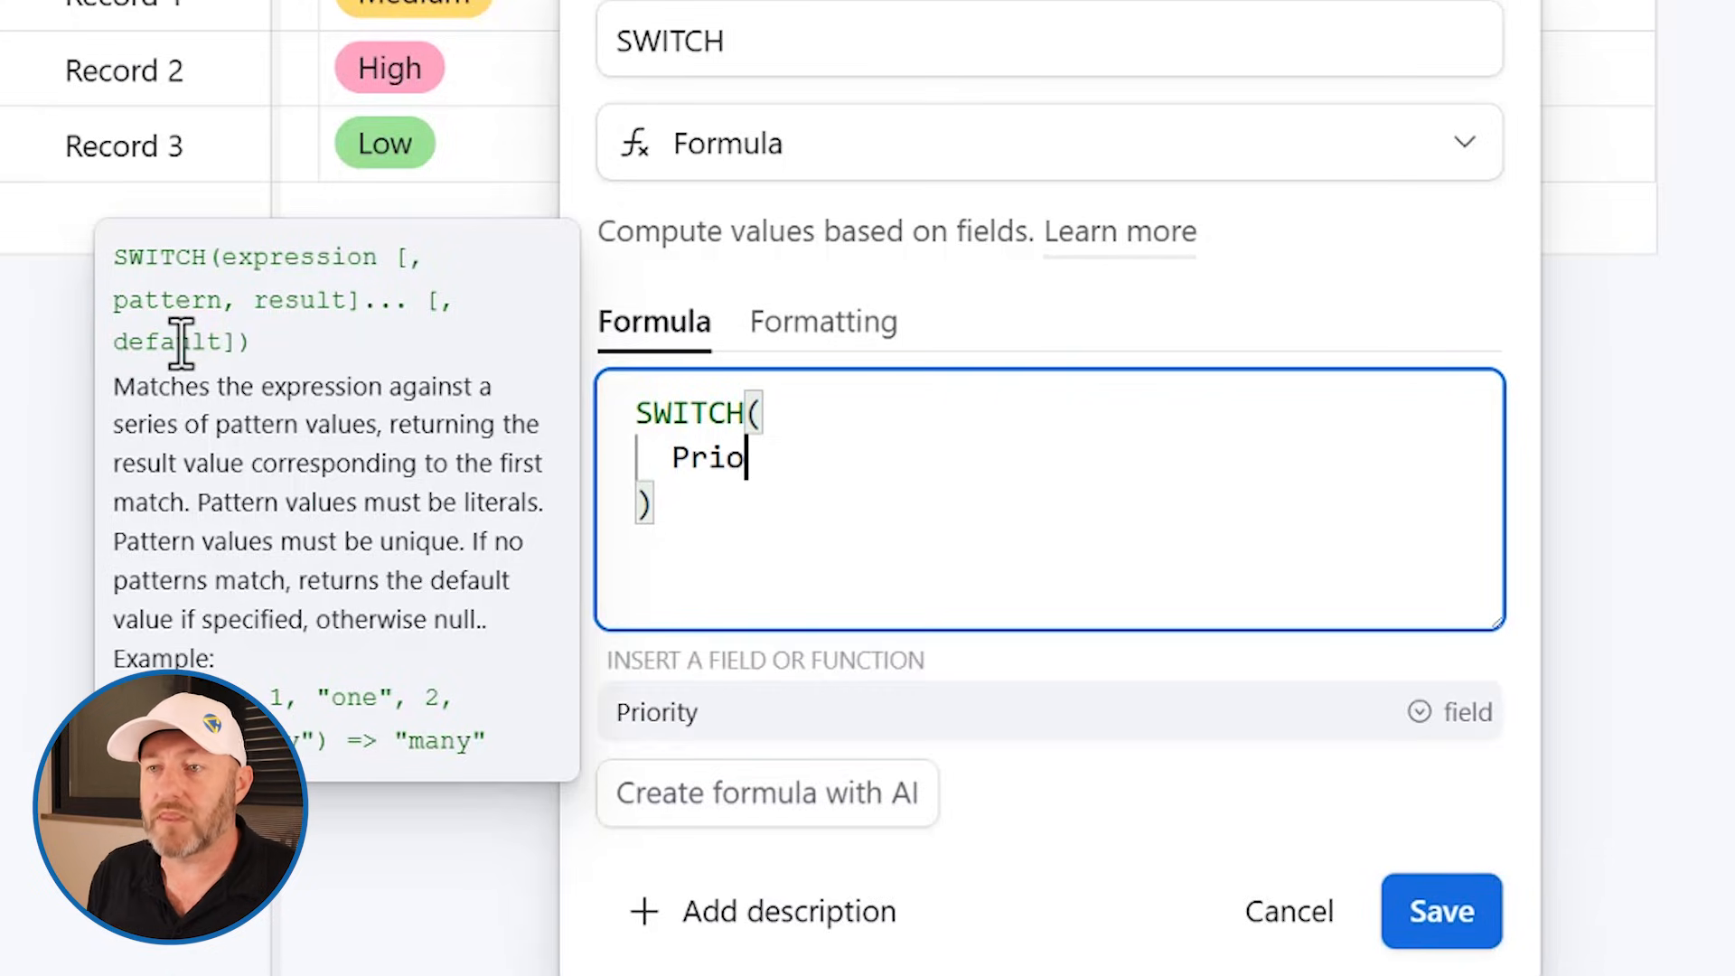
{"action": "left_click", "coordinate": [714, 718]}
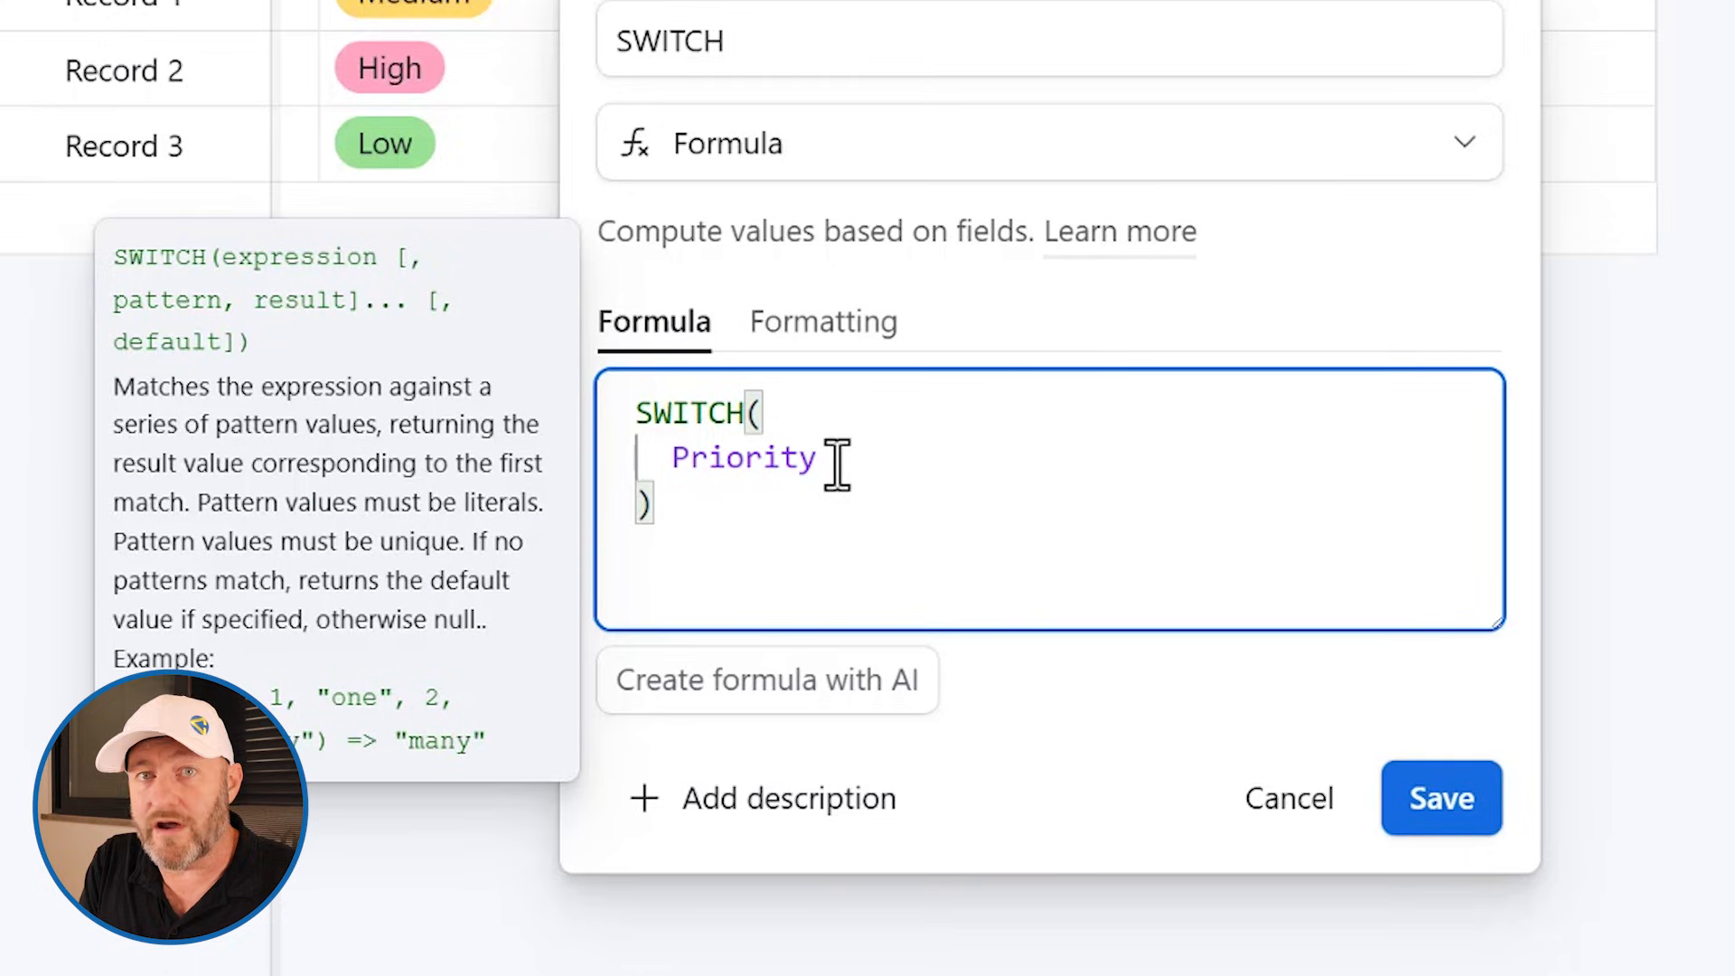
{"action": "type", "text": ","}
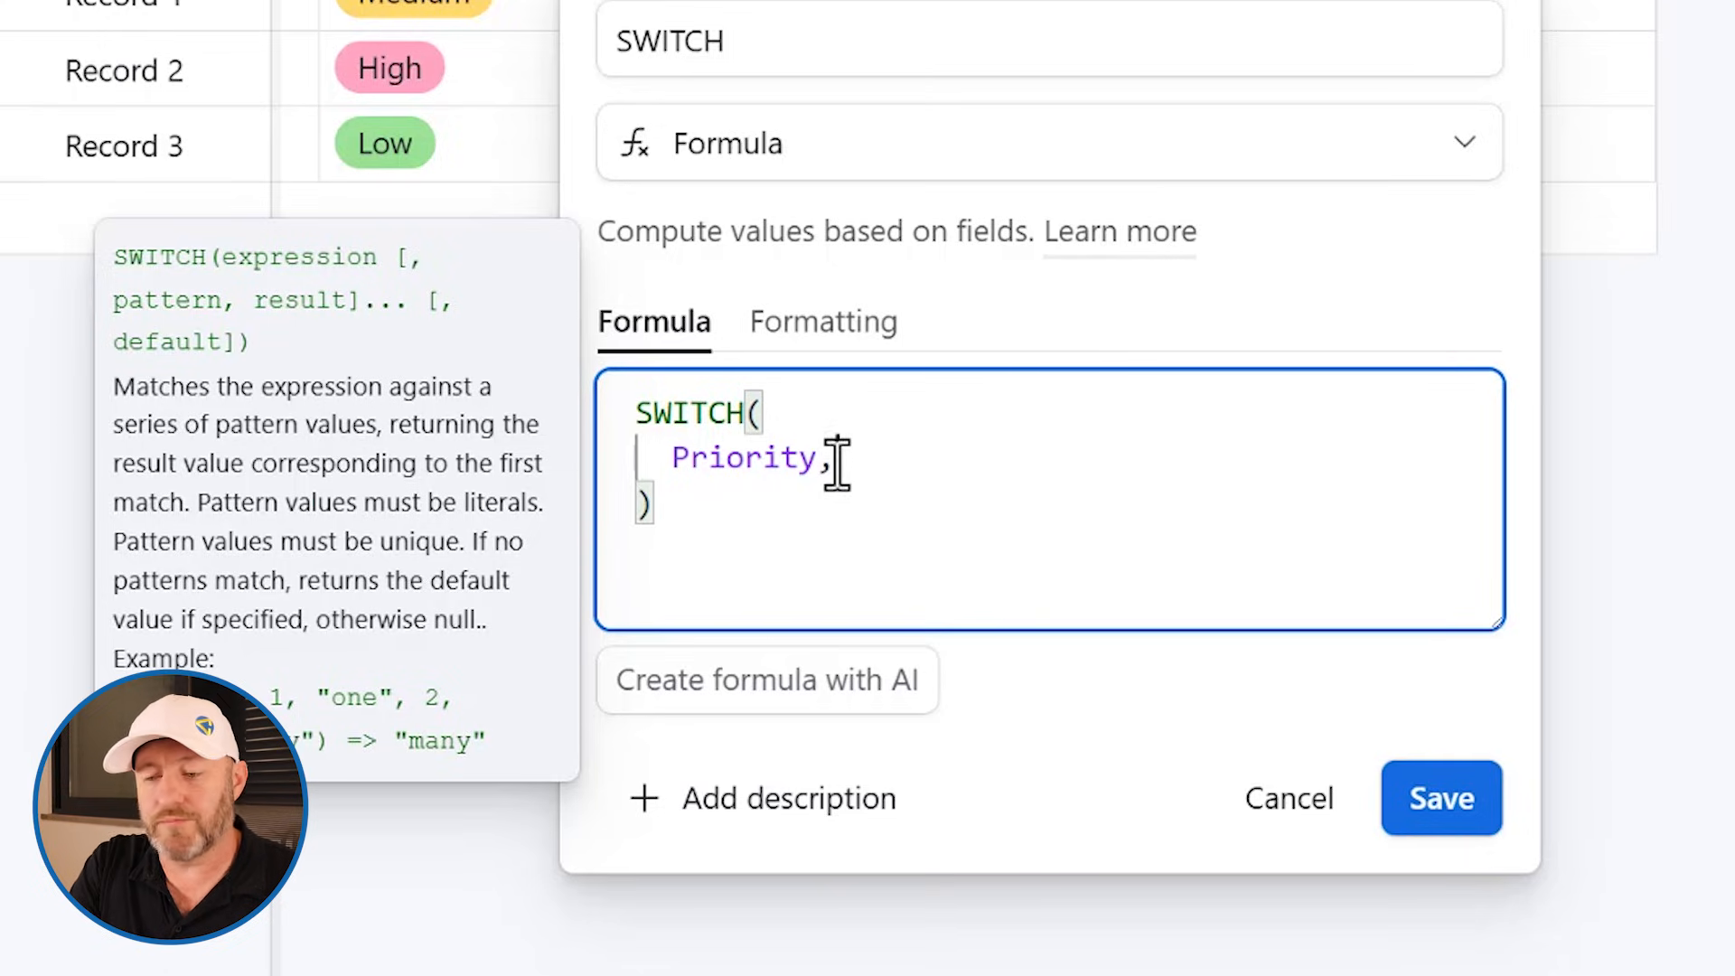
{"action": "key", "text": "Return"}
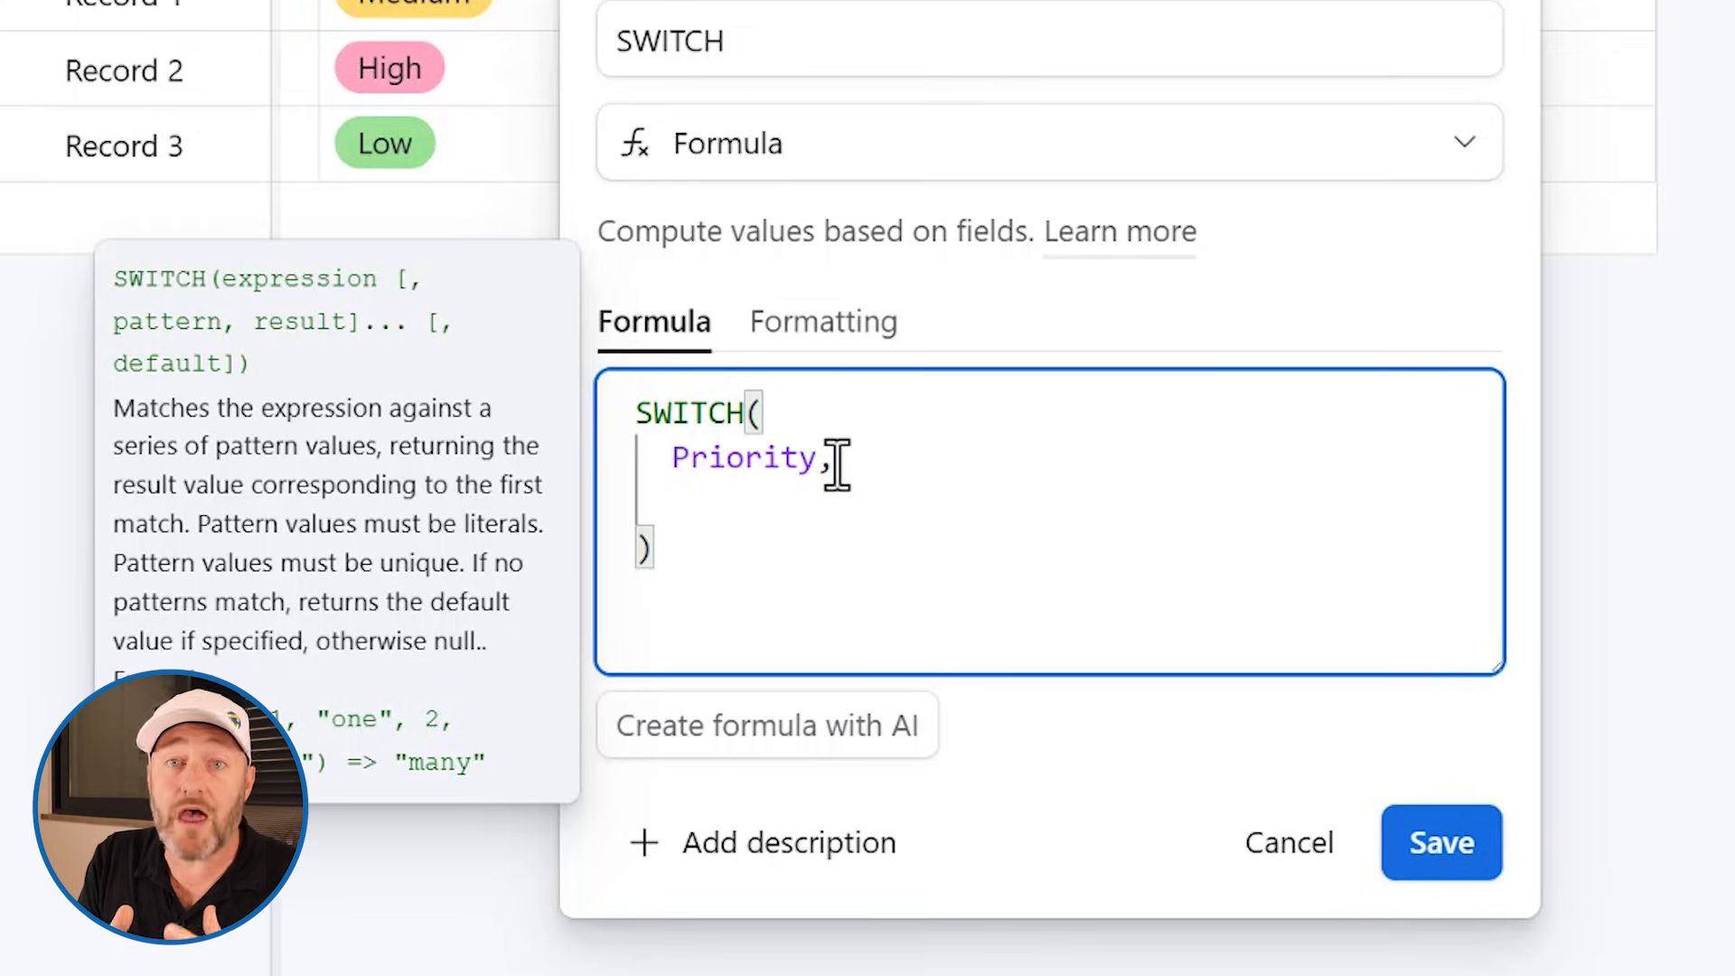
Step: Add the case 'Low','🟢', using the emoji search "green" to find the circle, and start a new line
{"action": "type", "text": "'Low'"}
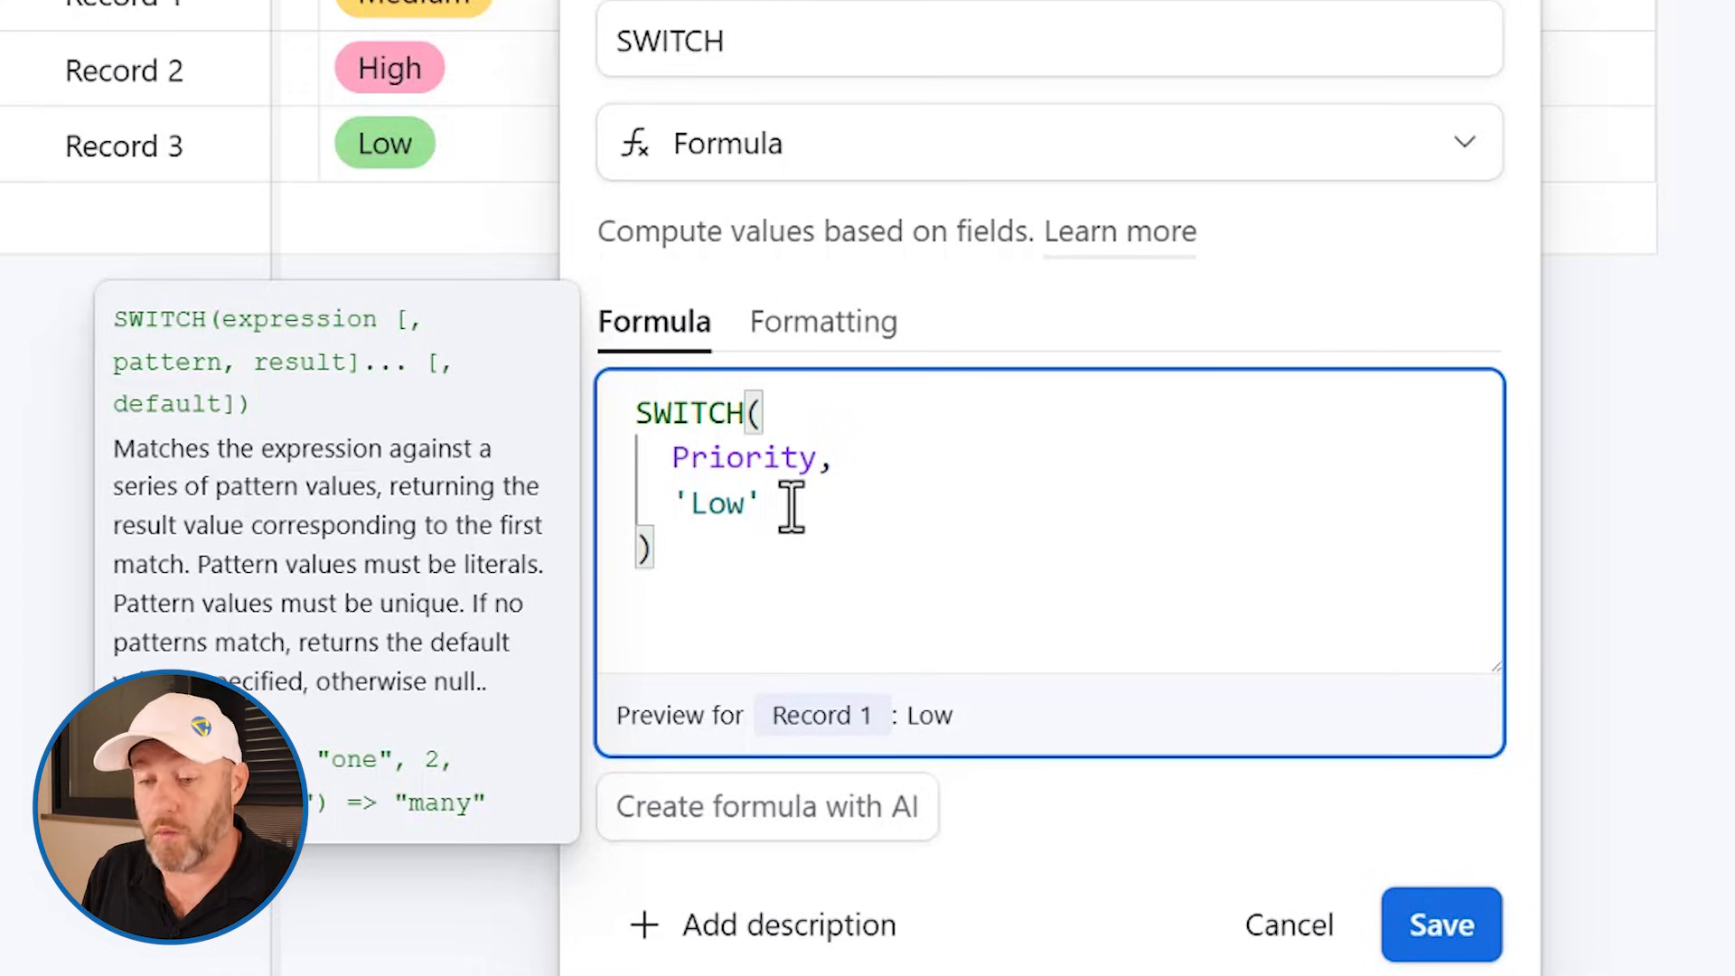
{"action": "type", "text": ","}
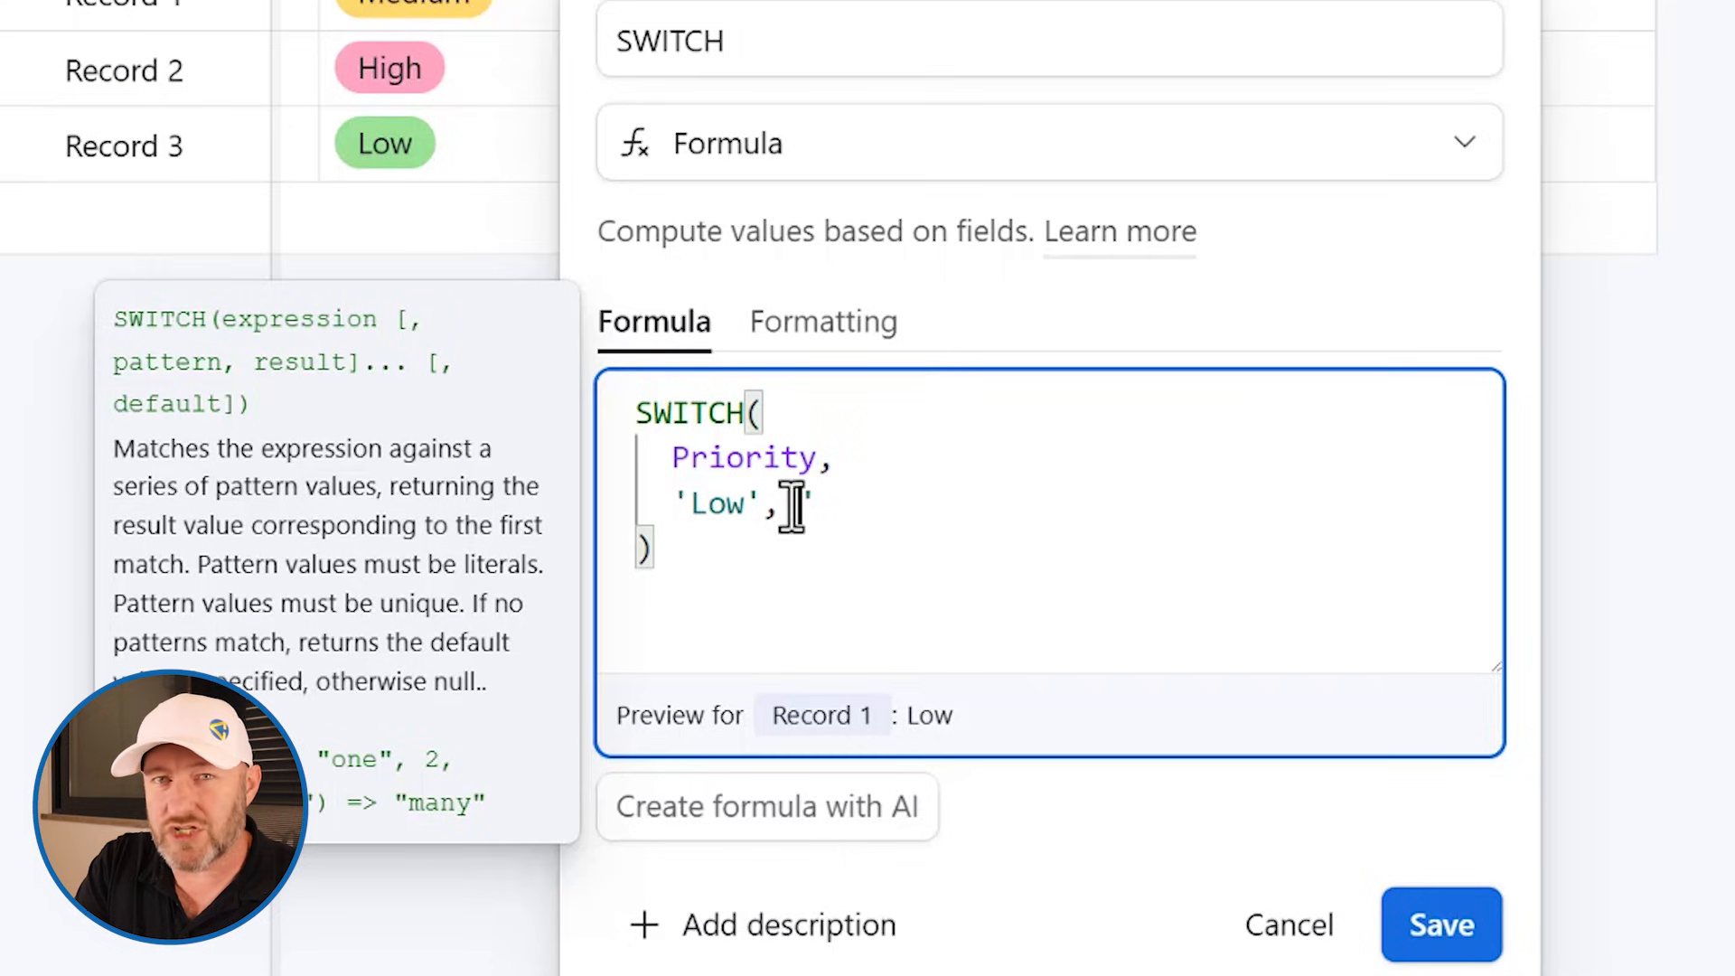
{"action": "key", "text": "super+period"}
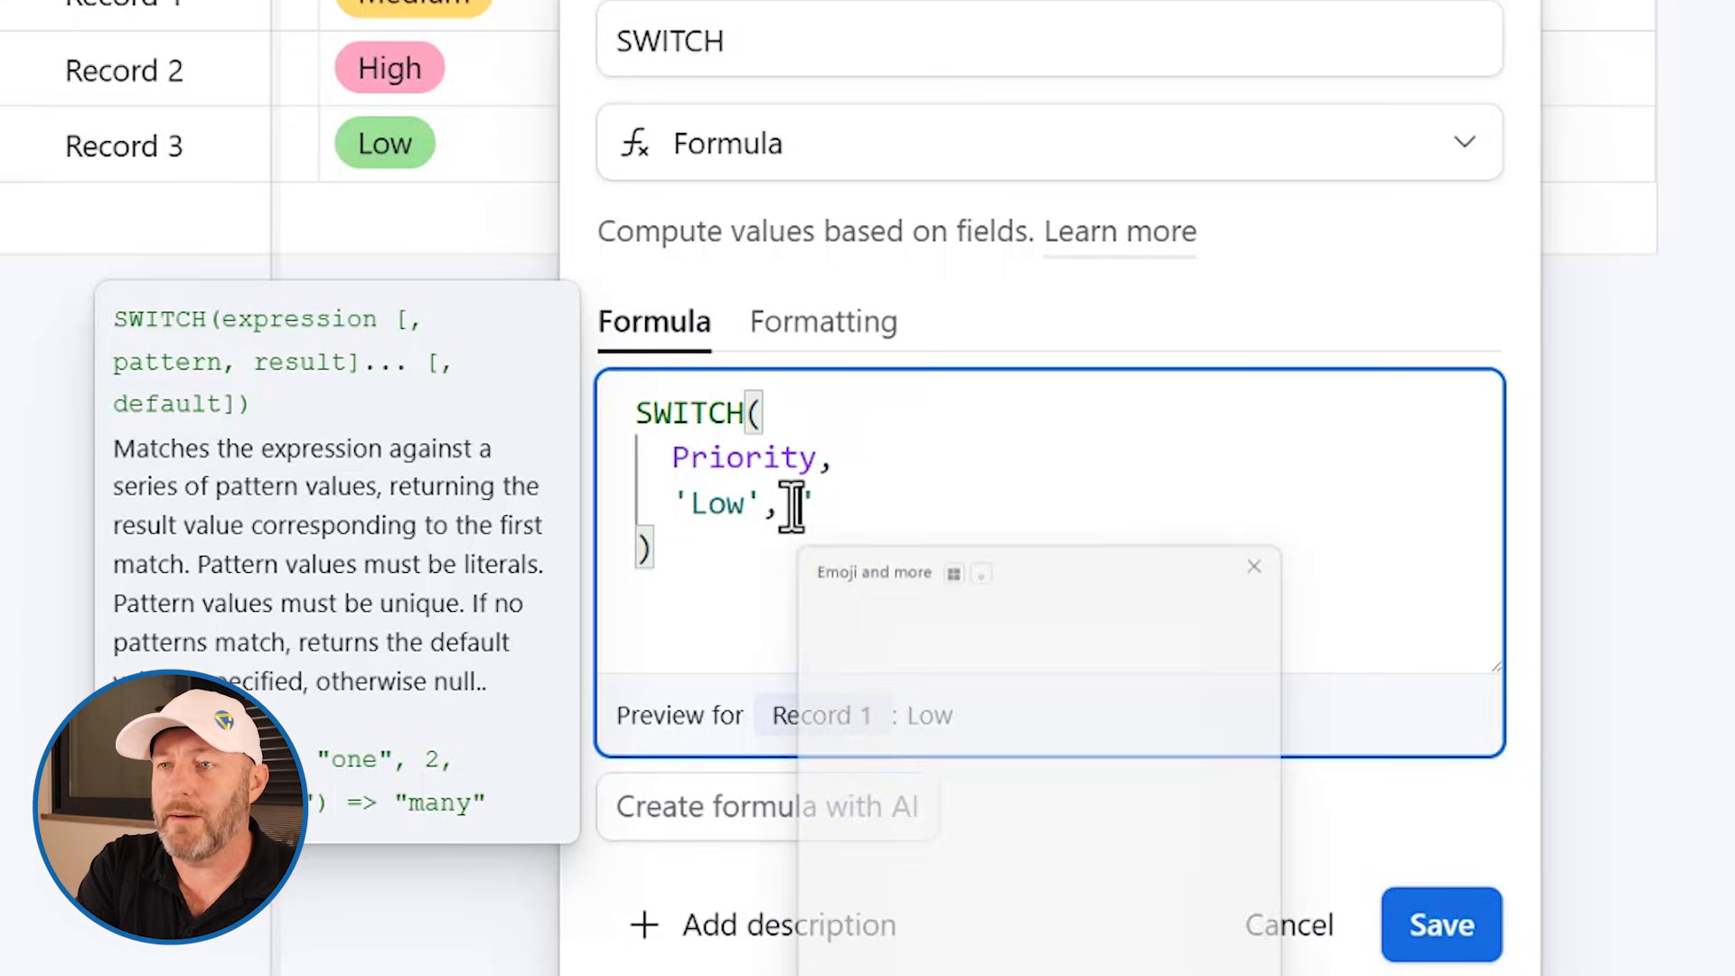
{"action": "type", "text": "green"}
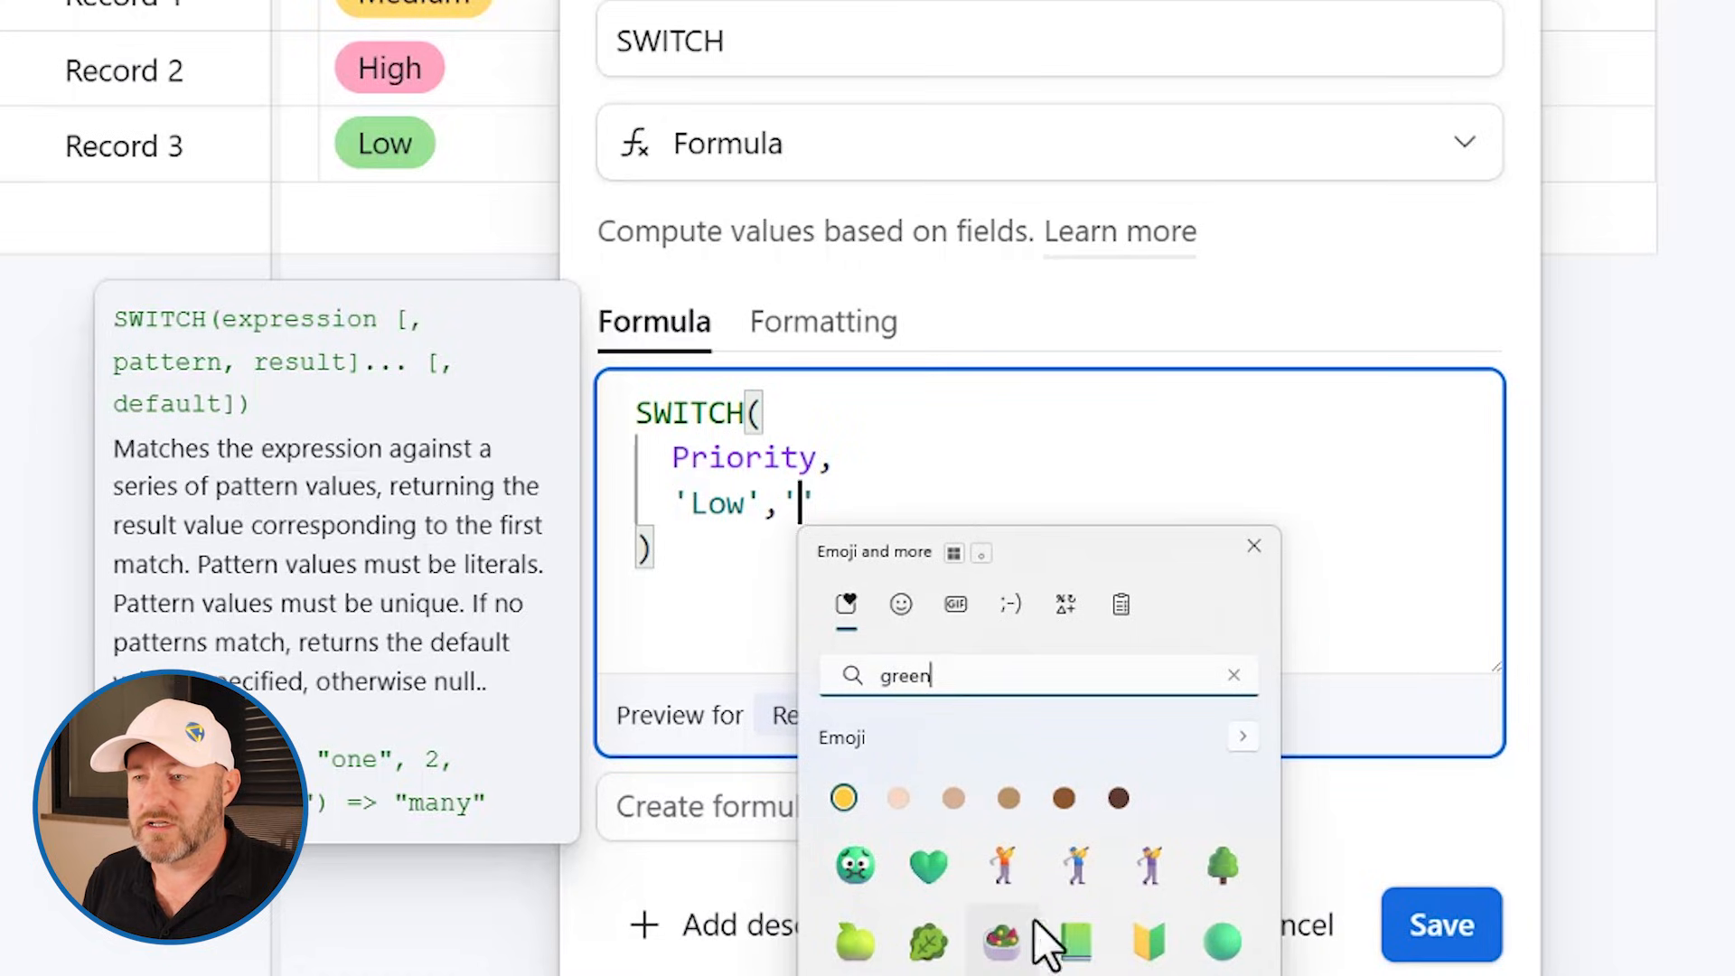
{"action": "left_click", "coordinate": [1223, 942]}
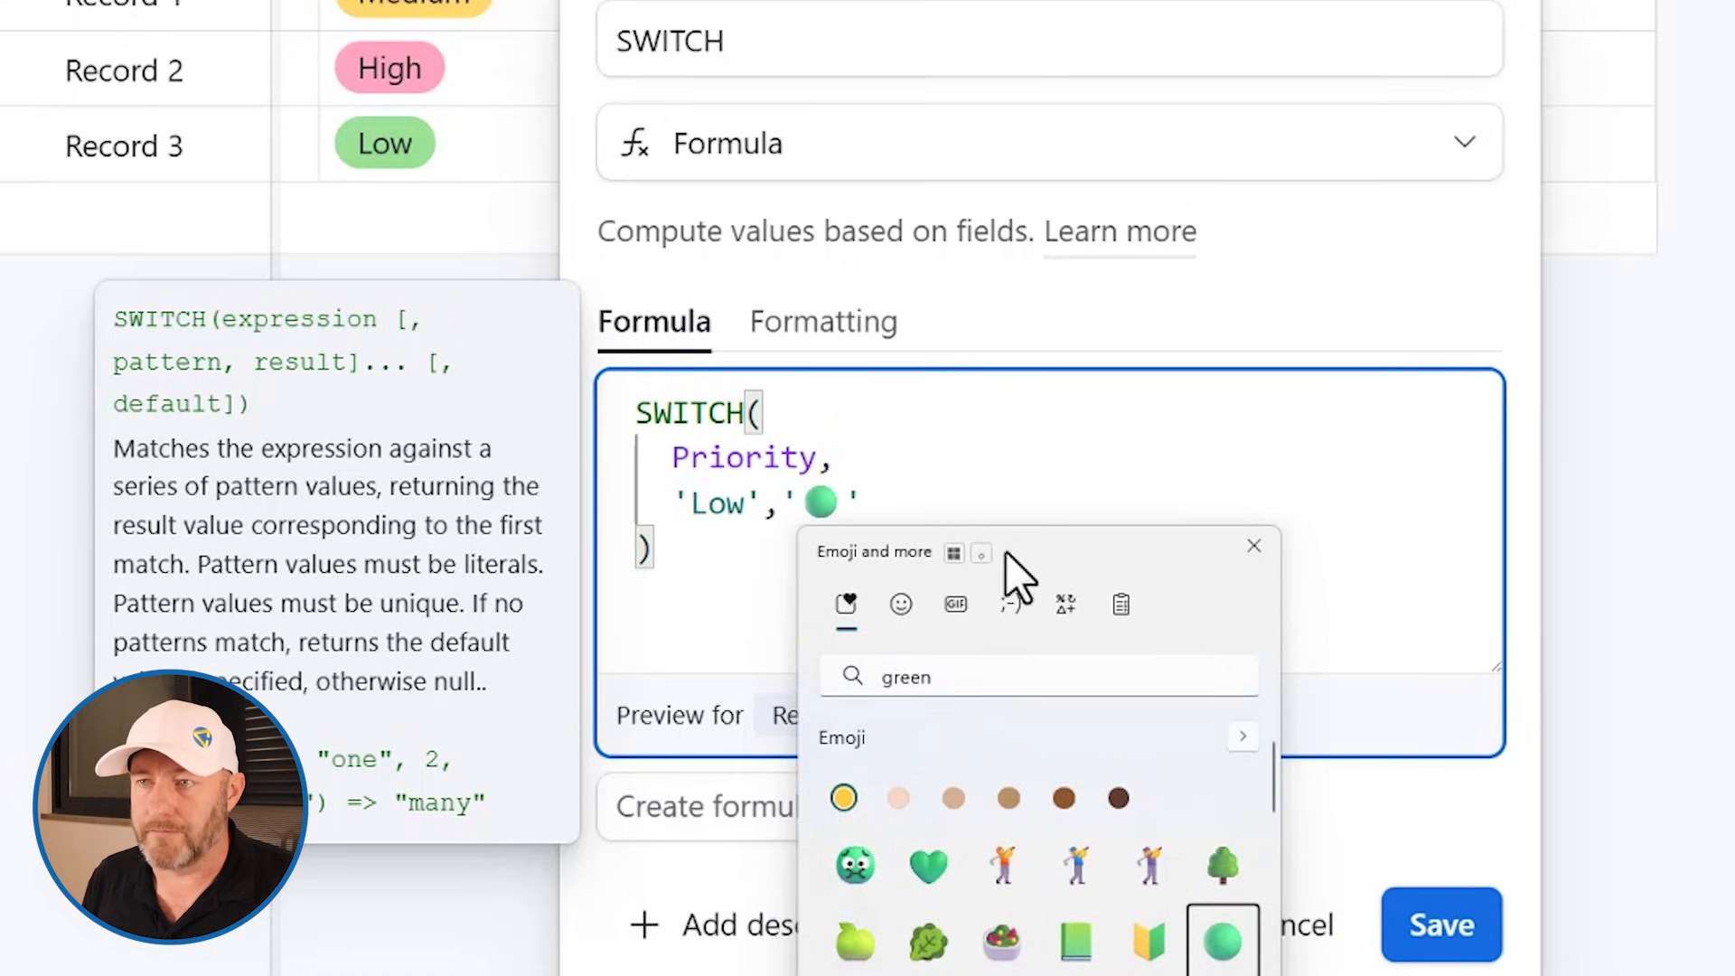
{"action": "left_click", "coordinate": [1253, 546]}
{"action": "left_click", "coordinate": [941, 524]}
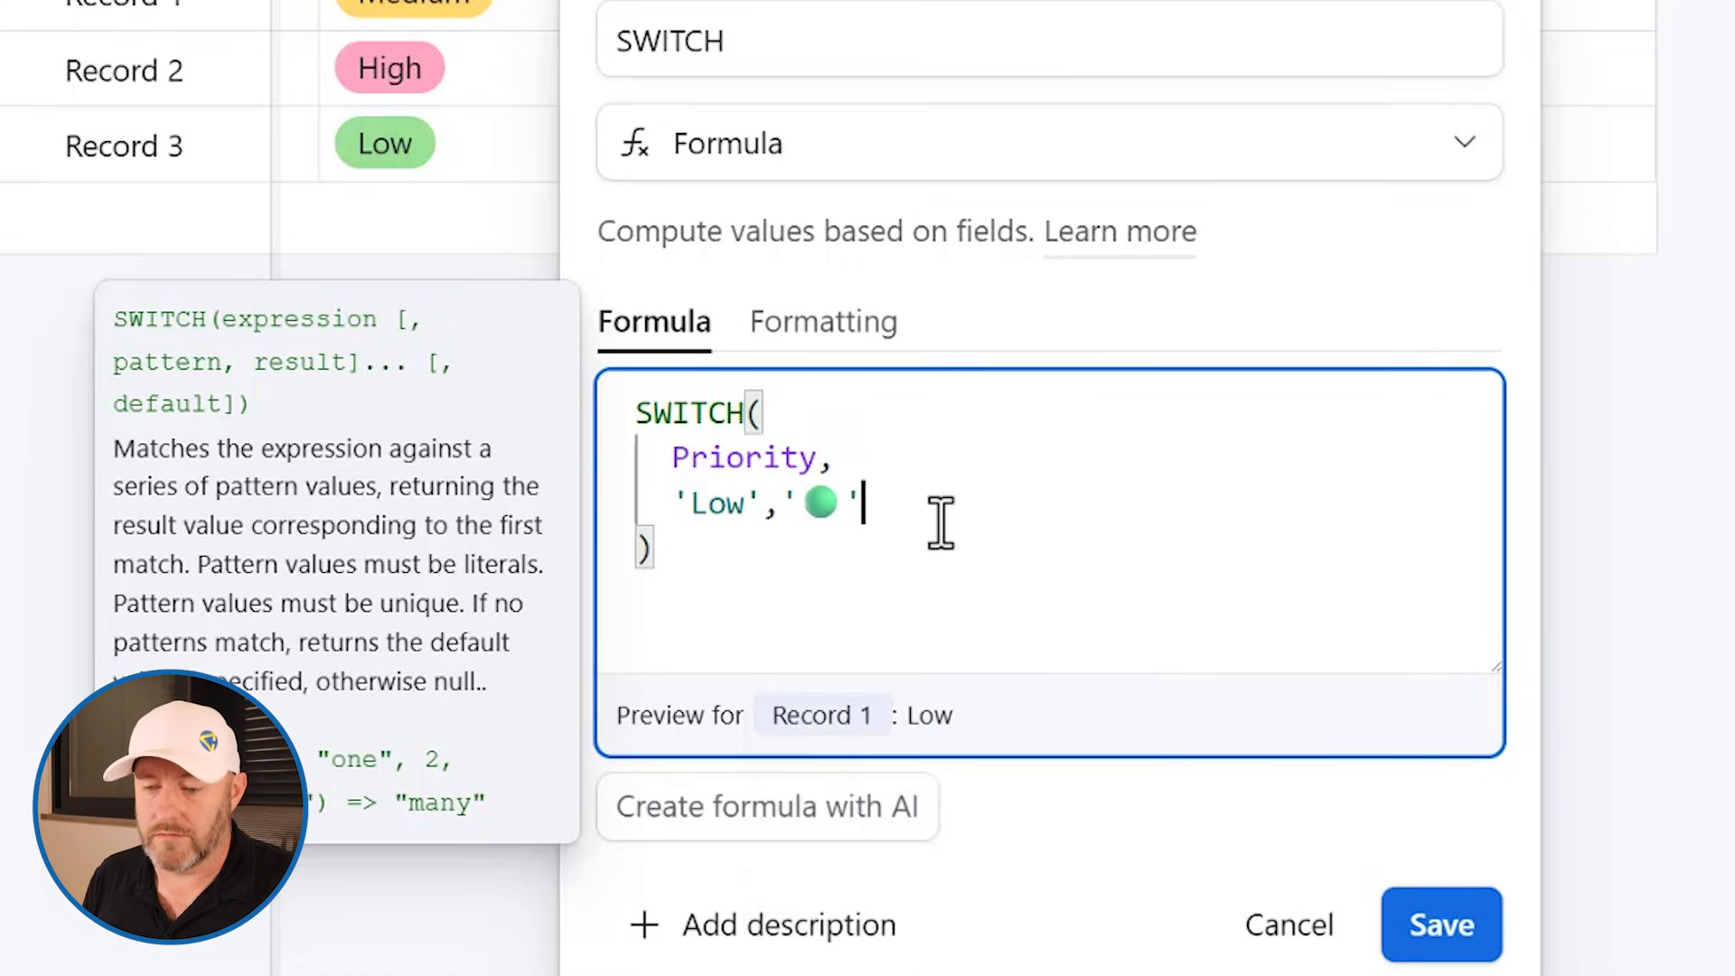
{"action": "type", "text": ","}
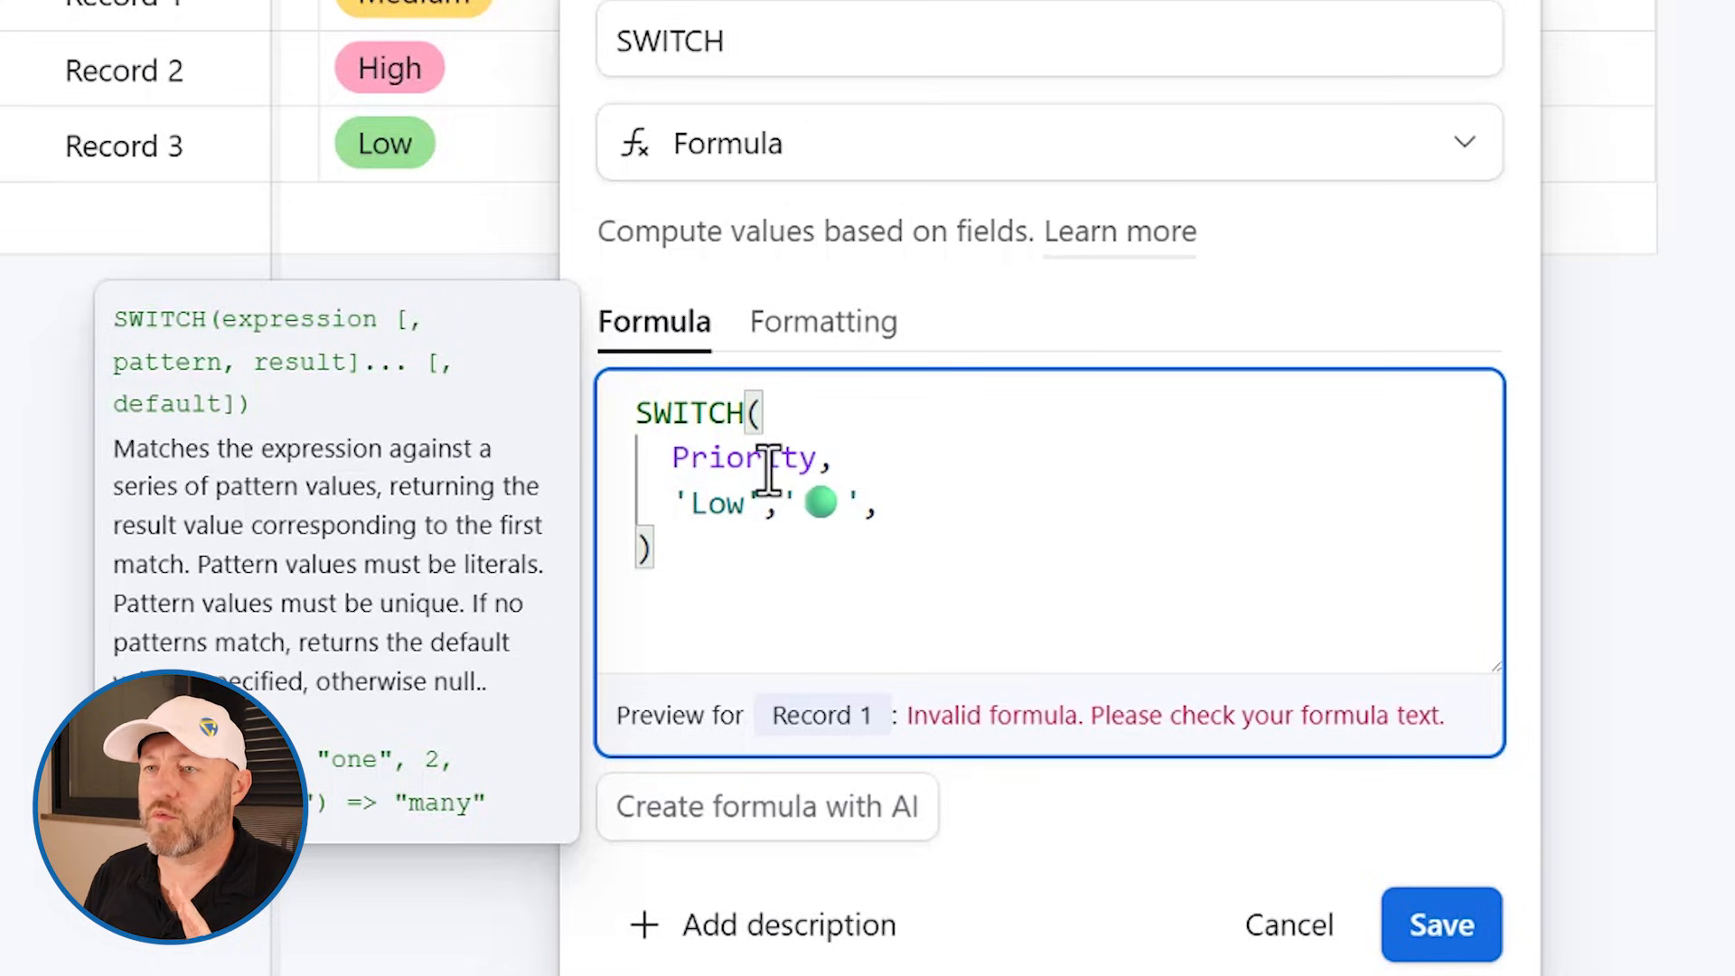
{"action": "left_click", "coordinate": [766, 459]}
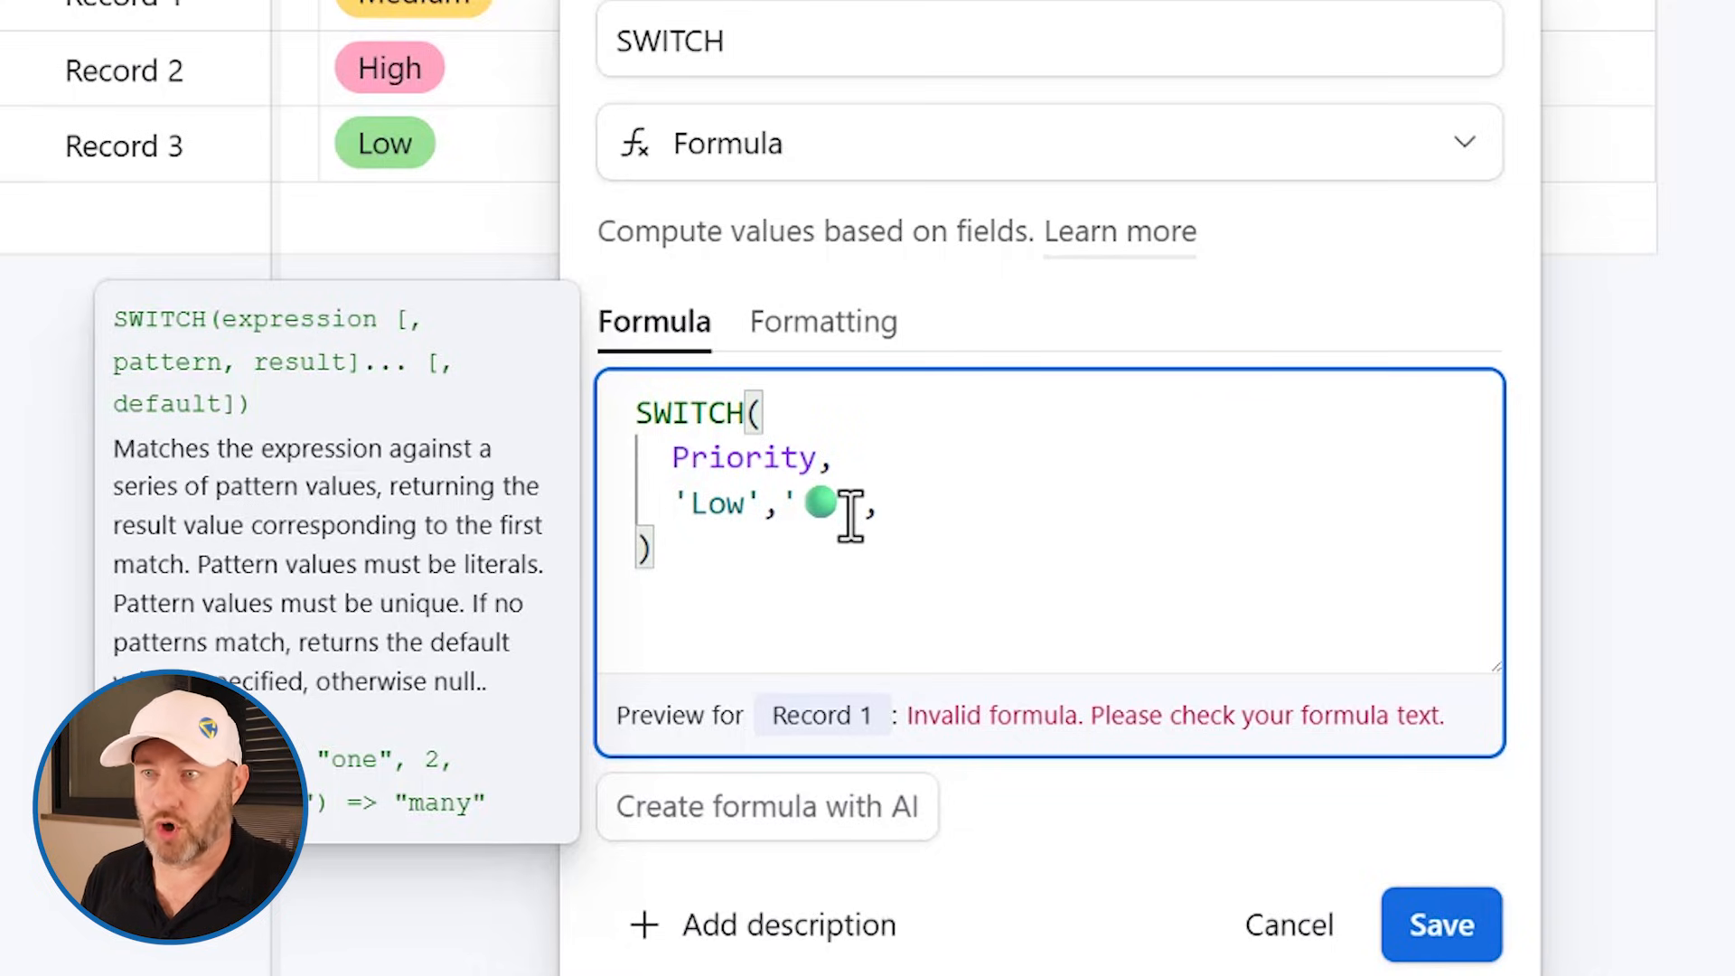
{"action": "left_click", "coordinate": [896, 513]}
{"action": "key", "text": "Return"}
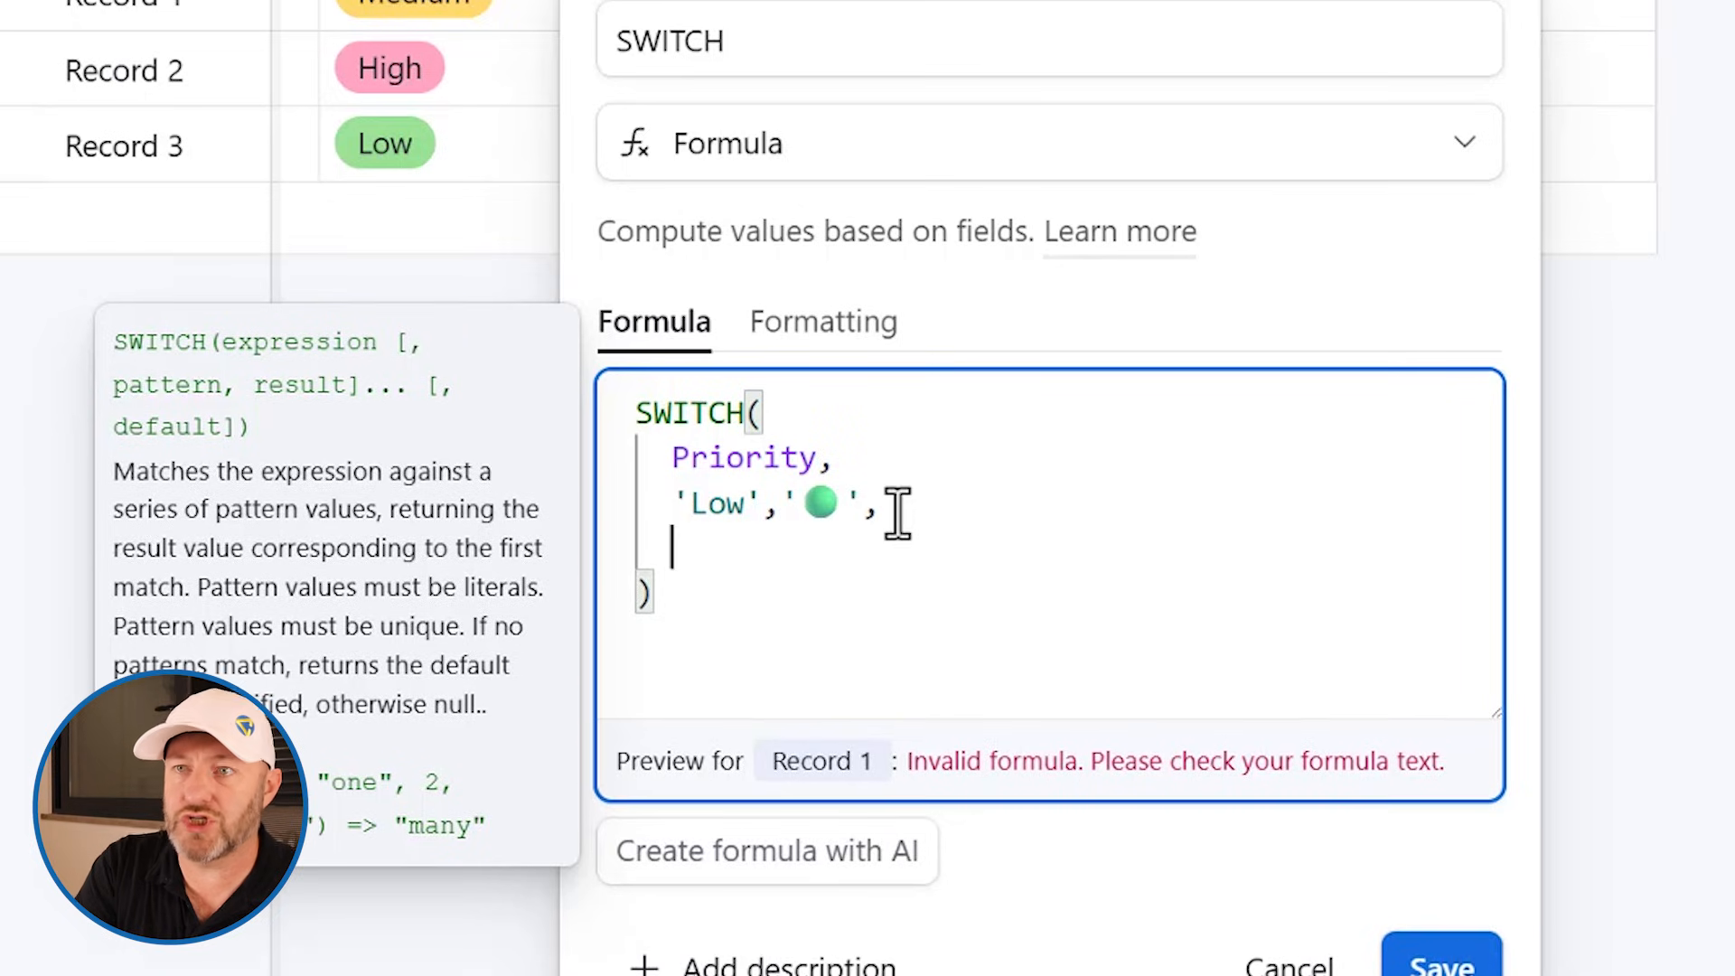
Step: Add the case 'Medium','🟡', finding the yellow circle with the emoji search "yell"
{"action": "type", "text": "'"}
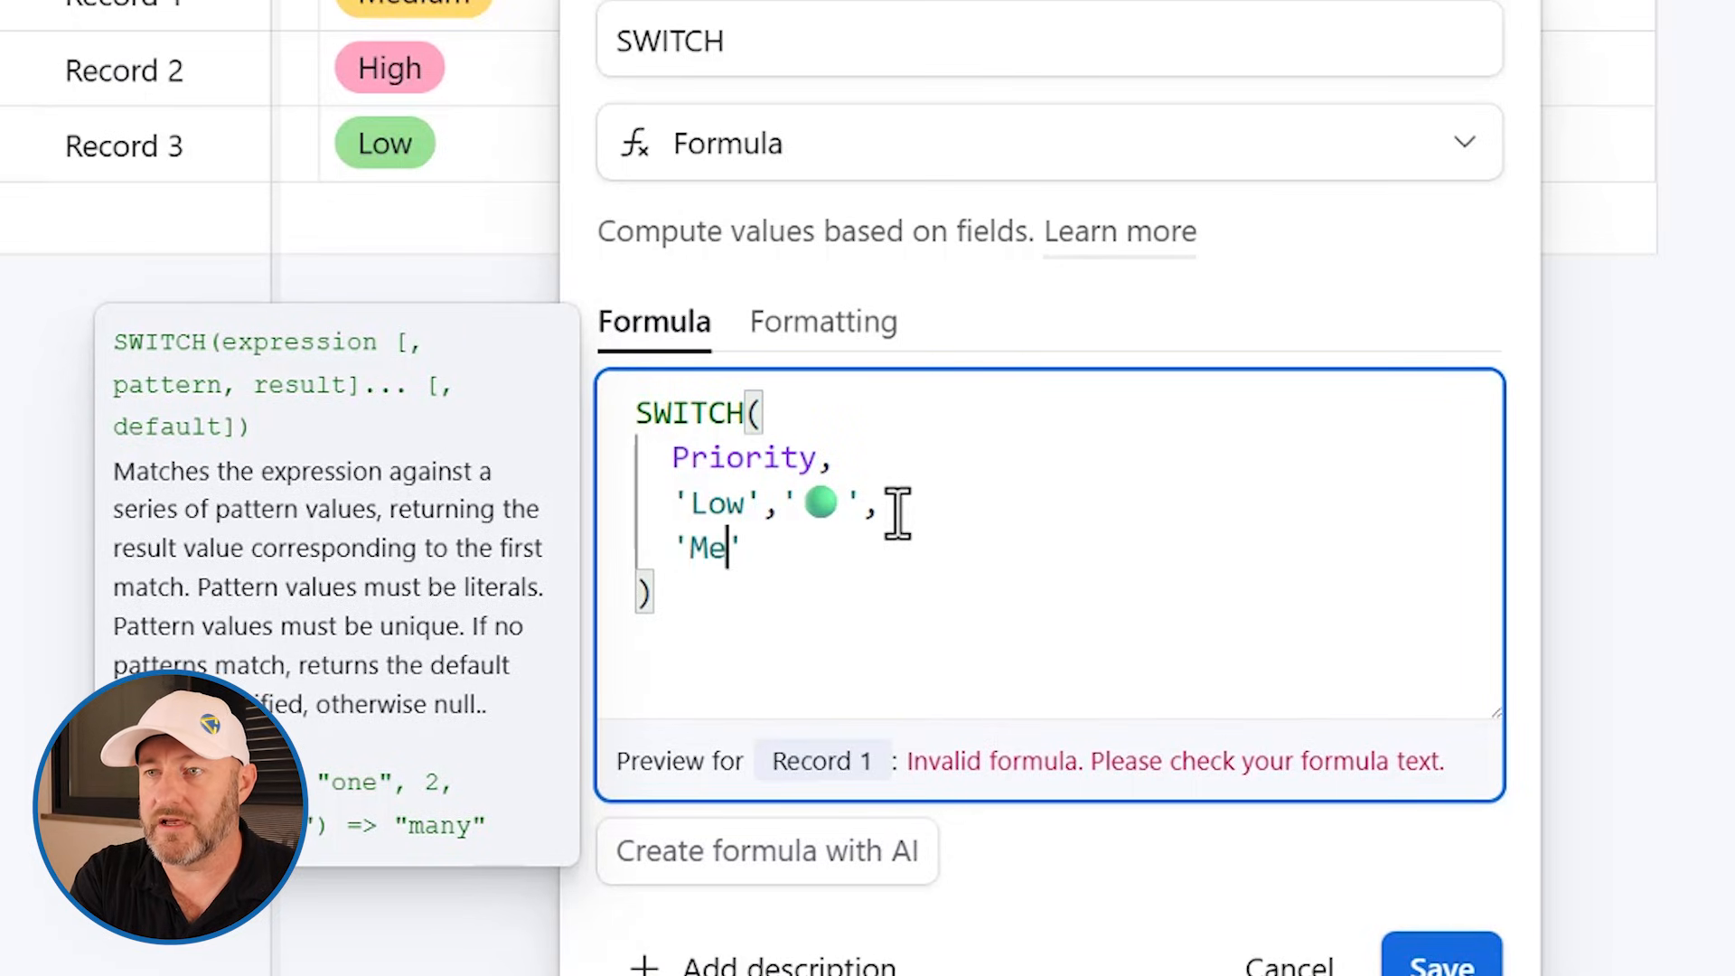
{"action": "type", "text": "Medium',"}
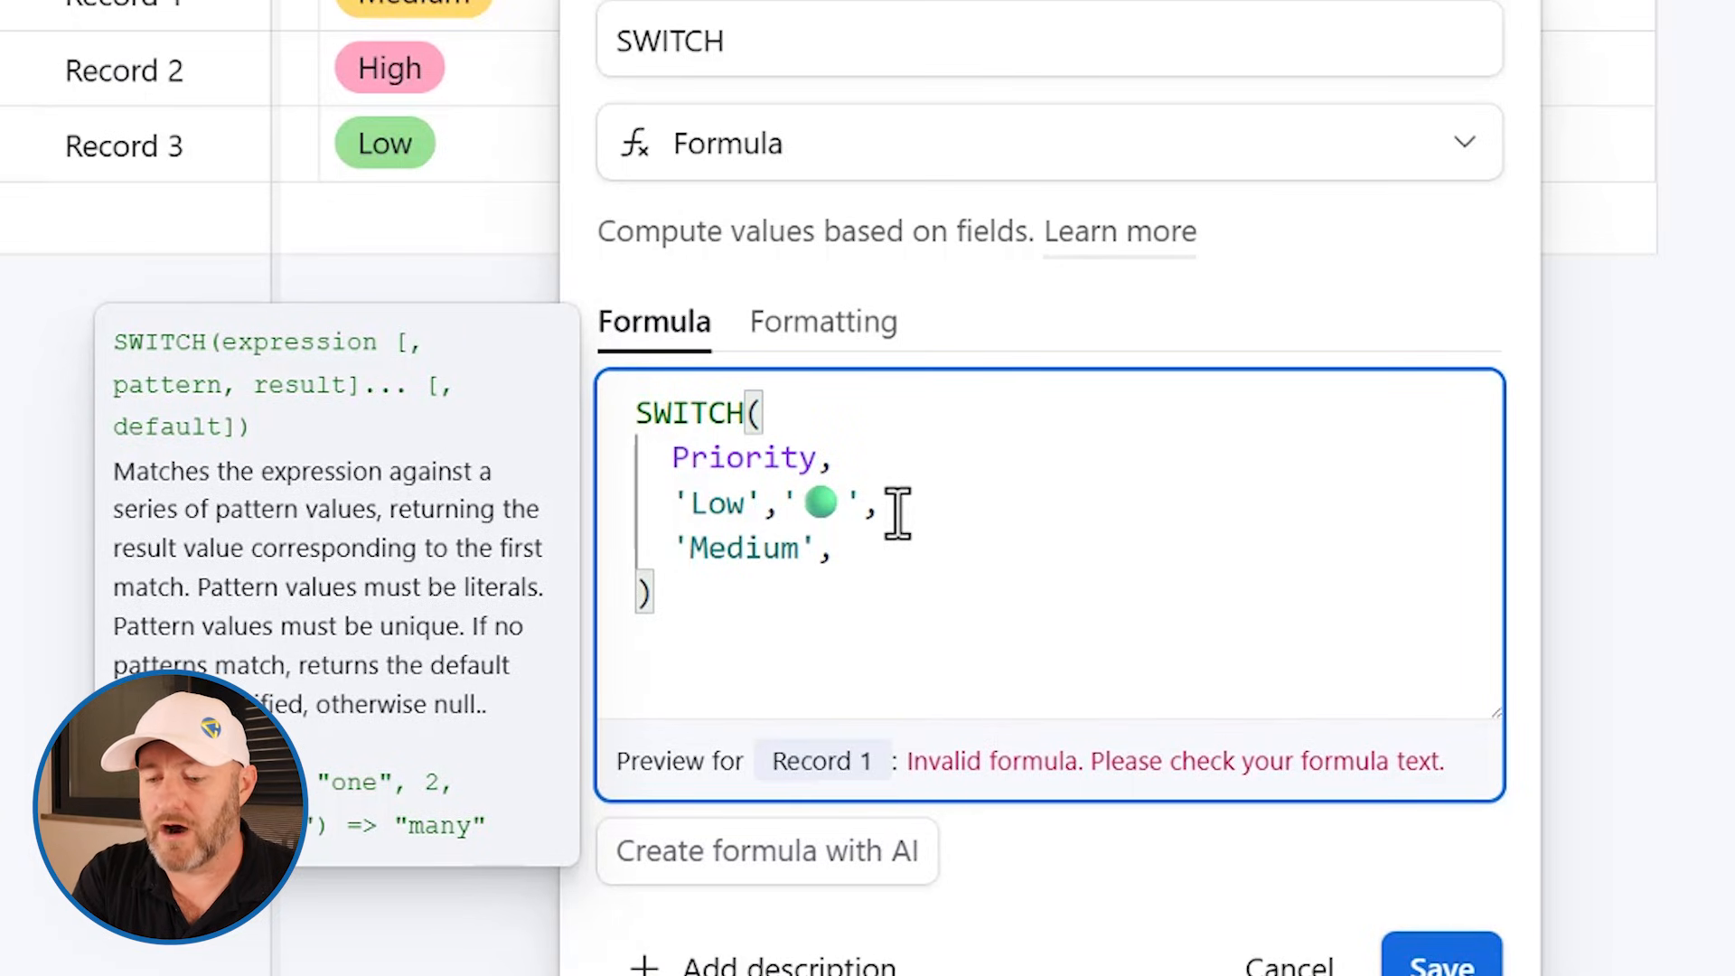
{"action": "type", "text": "'"}
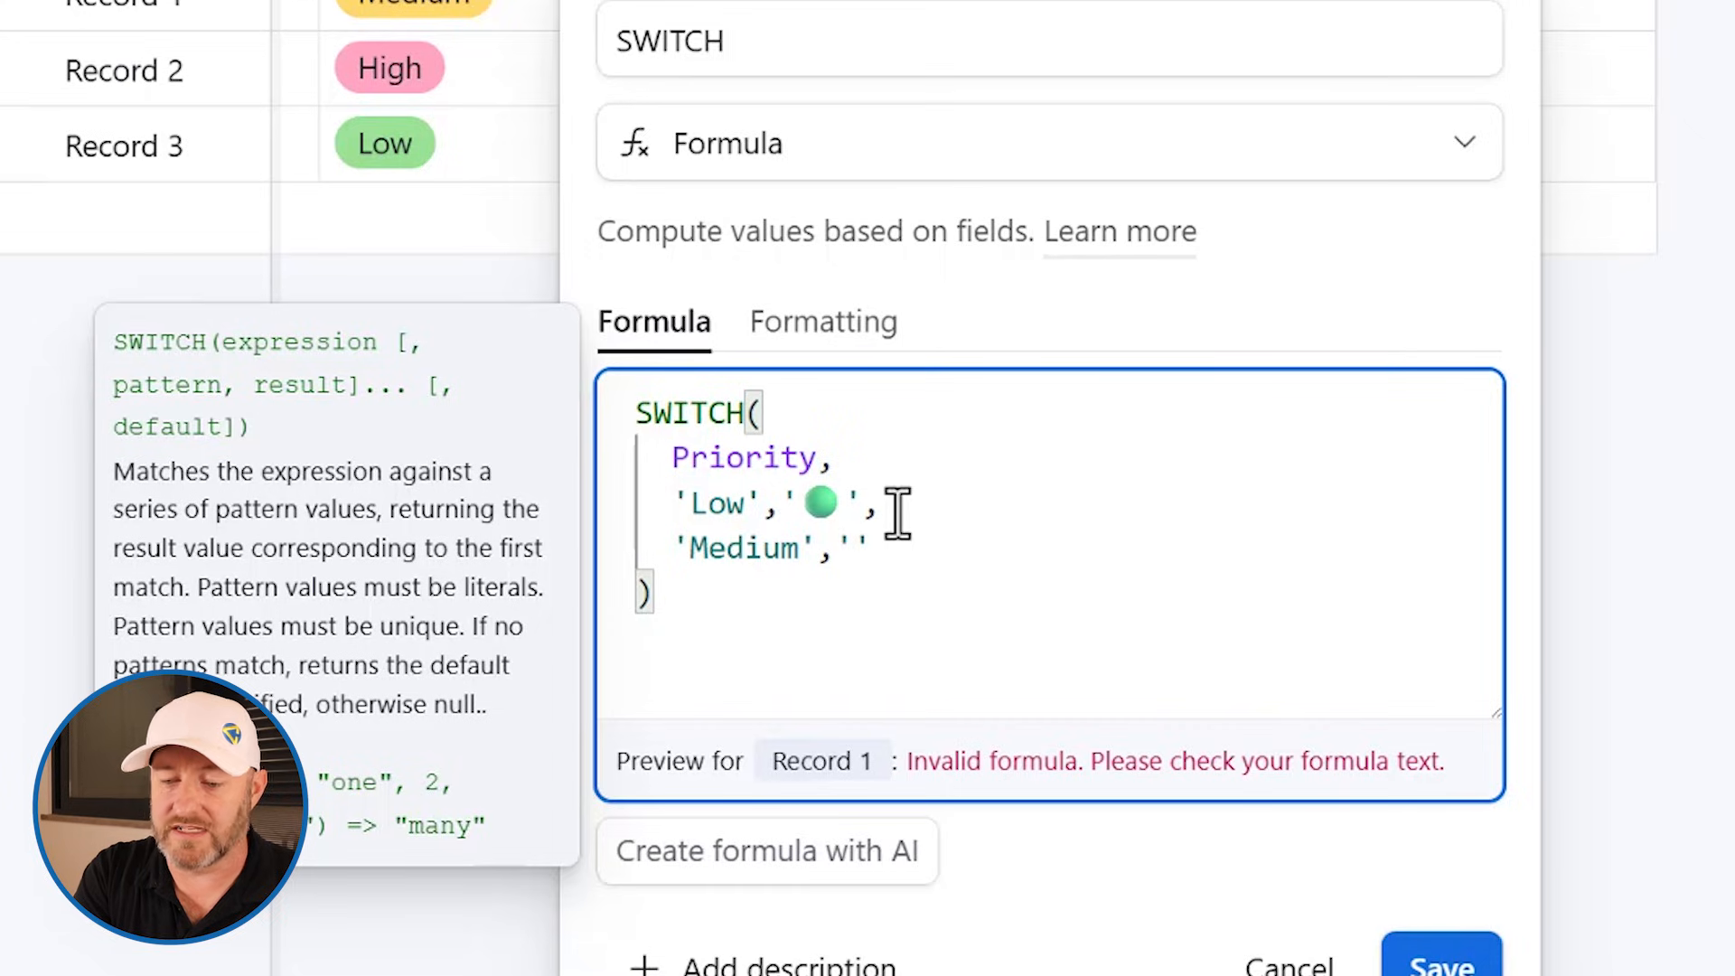
{"action": "key", "text": "super+period"}
{"action": "type", "text": "yell"}
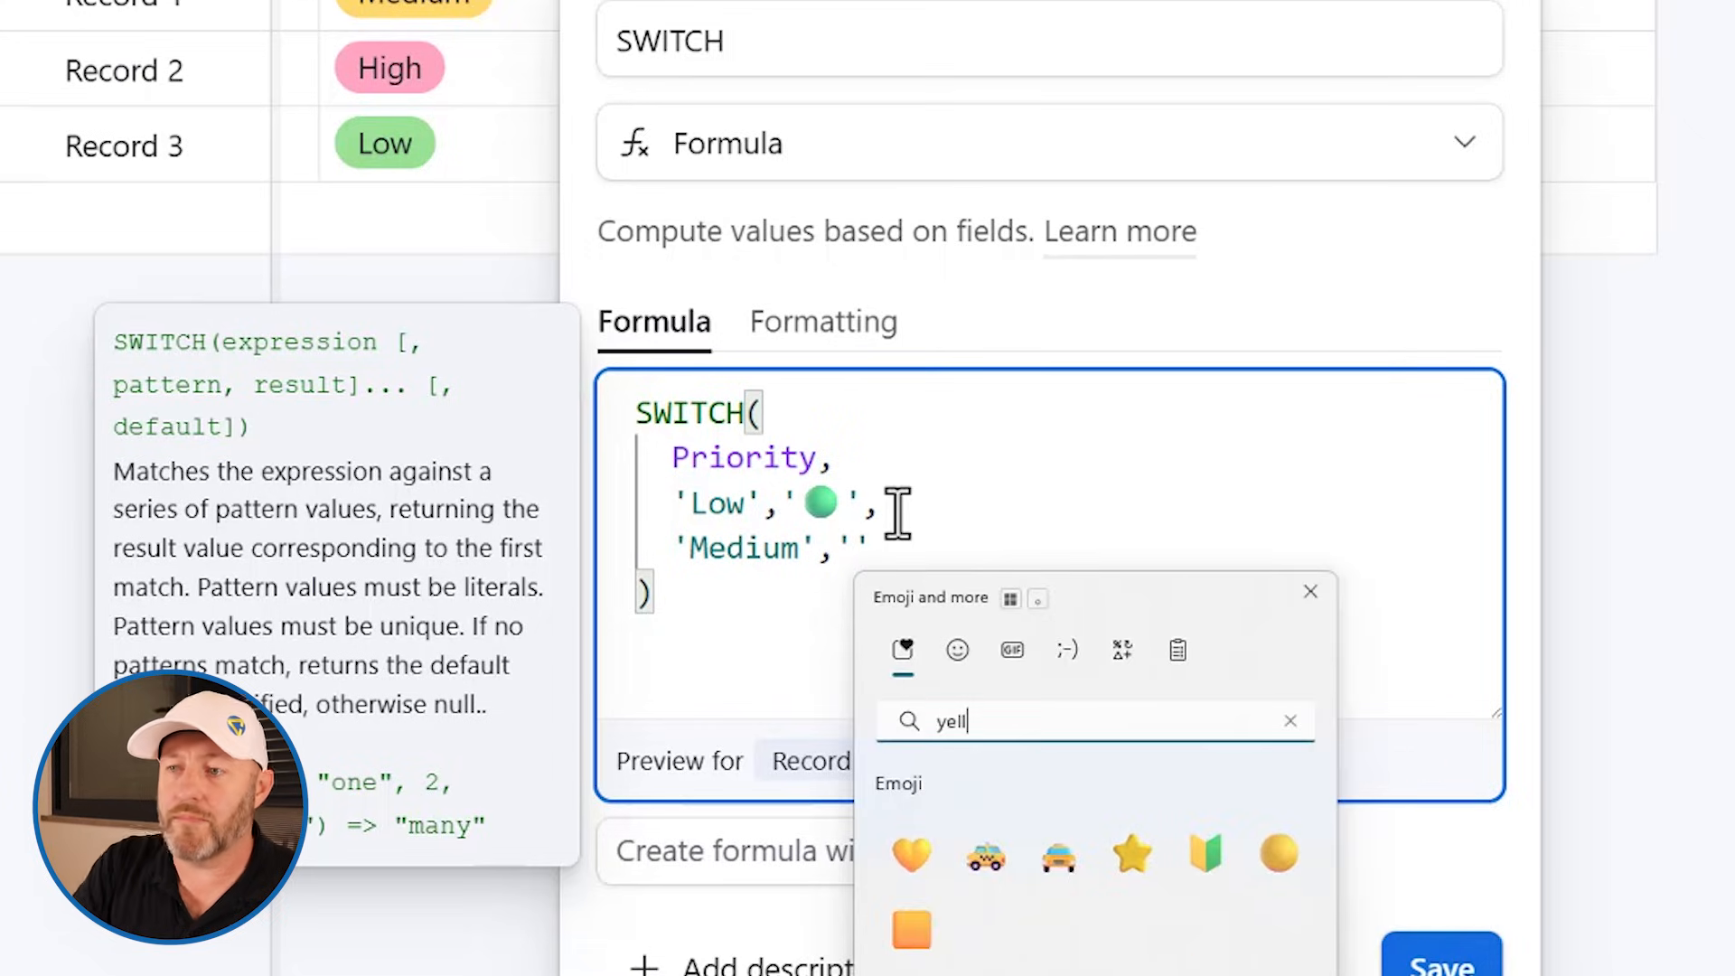
{"action": "left_click", "coordinate": [1278, 859]}
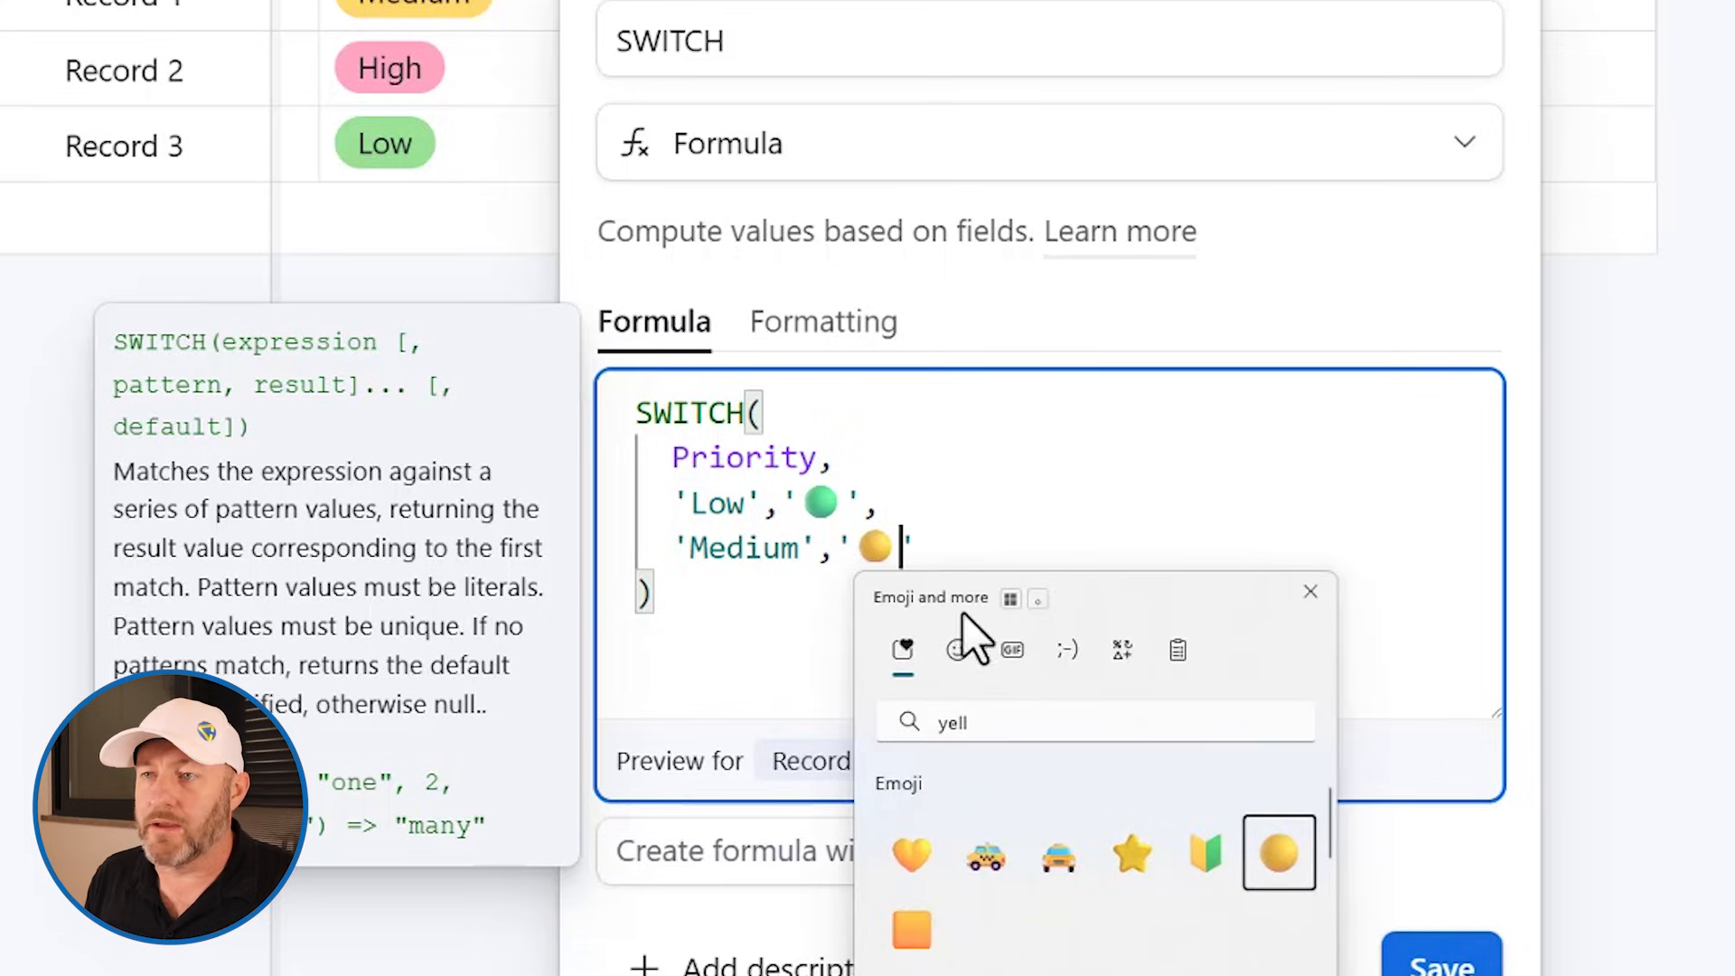
Step: End the 'Medium' case with a comma and start a new line below it in the SWITCH formula
{"action": "left_click", "coordinate": [1311, 592]}
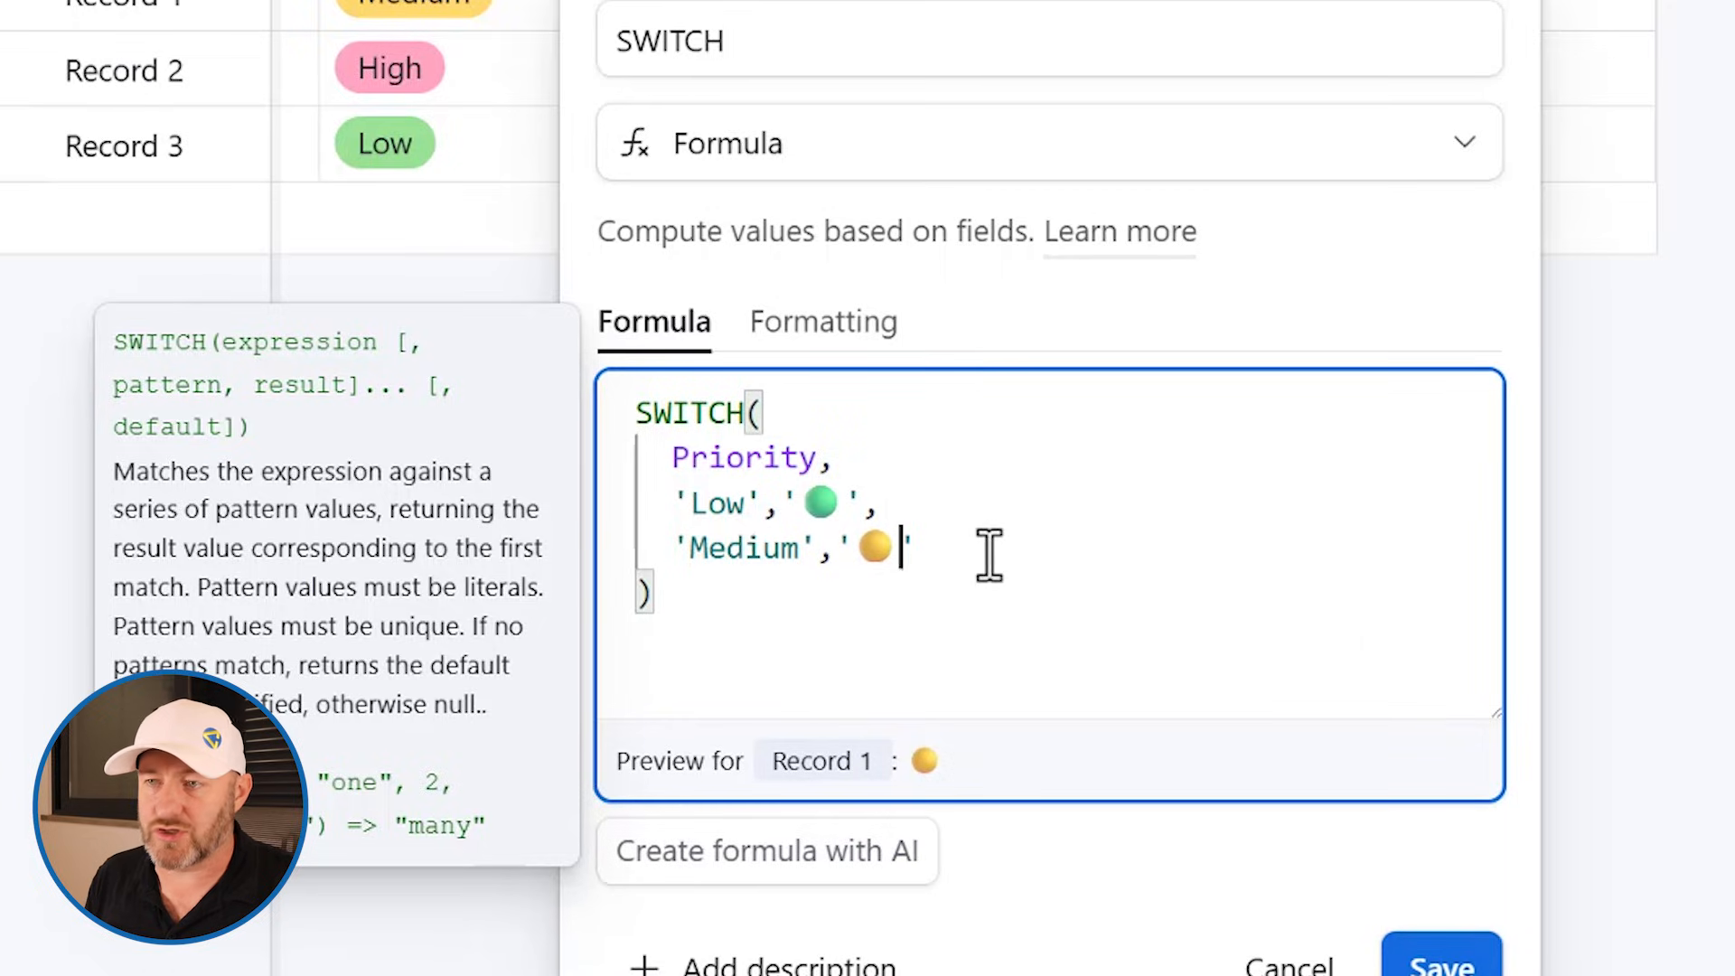
{"action": "left_click", "coordinate": [989, 553]}
{"action": "type", "text": ","}
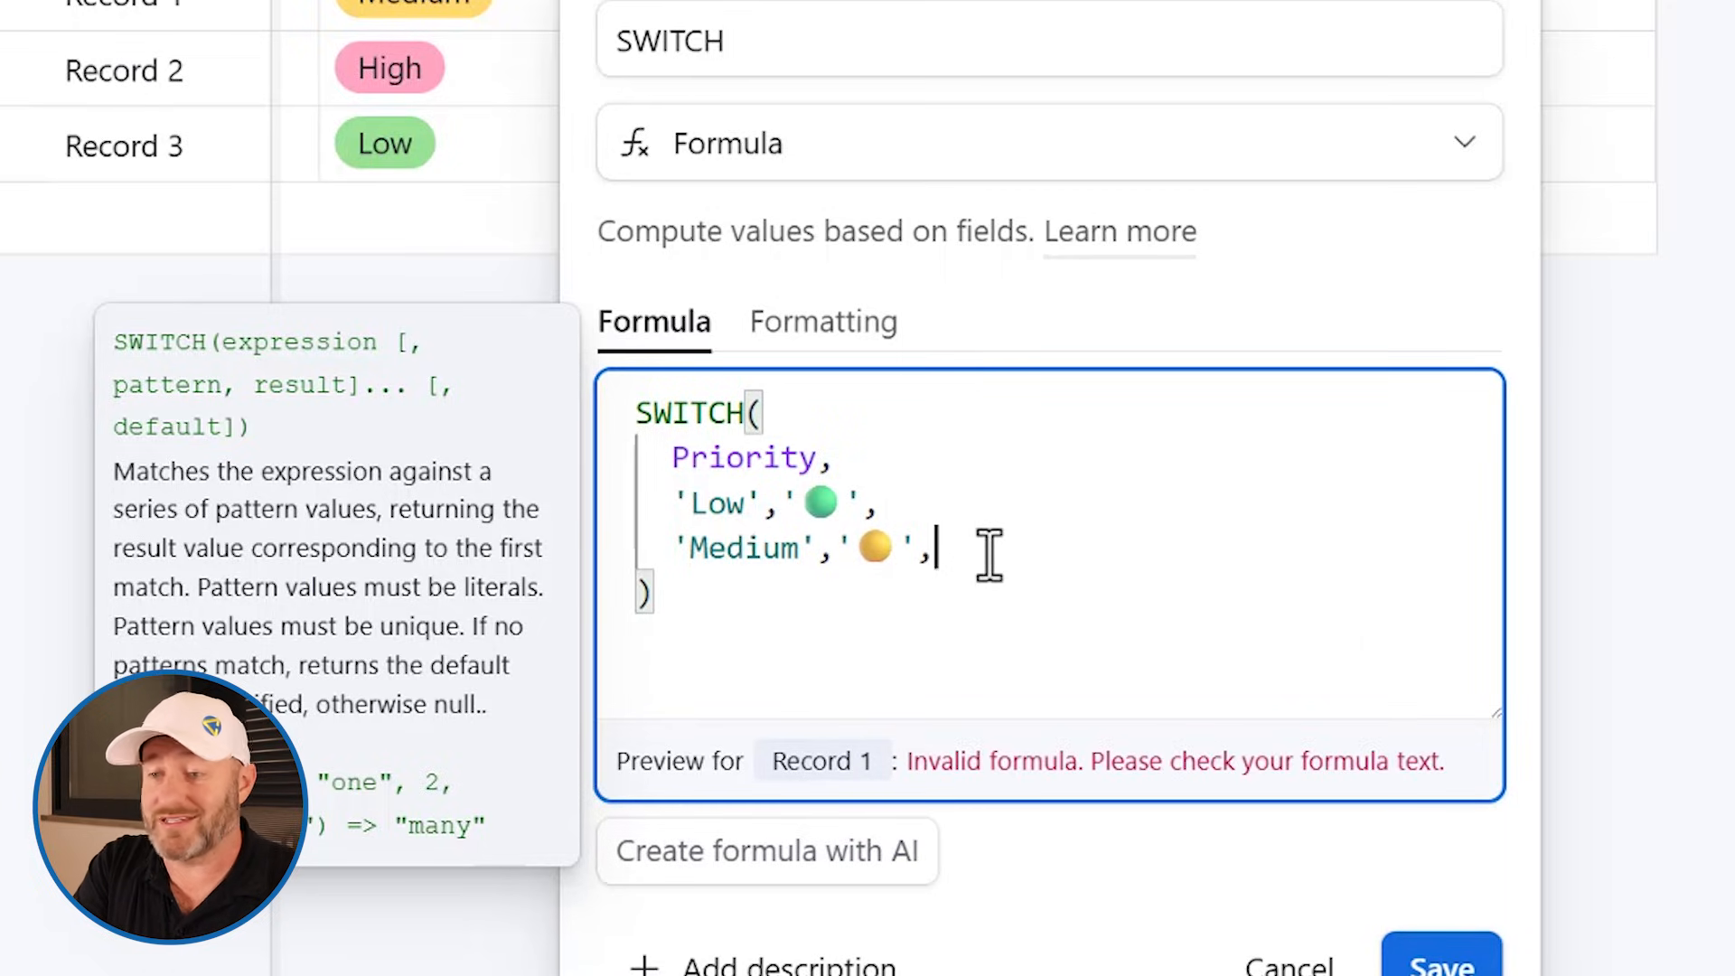
{"action": "key", "text": "Return"}
Step: Add the case 'High','🔴', finding the red circle with the emoji search "red"
{"action": "type", "text": "'"}
{"action": "type", "text": "High"}
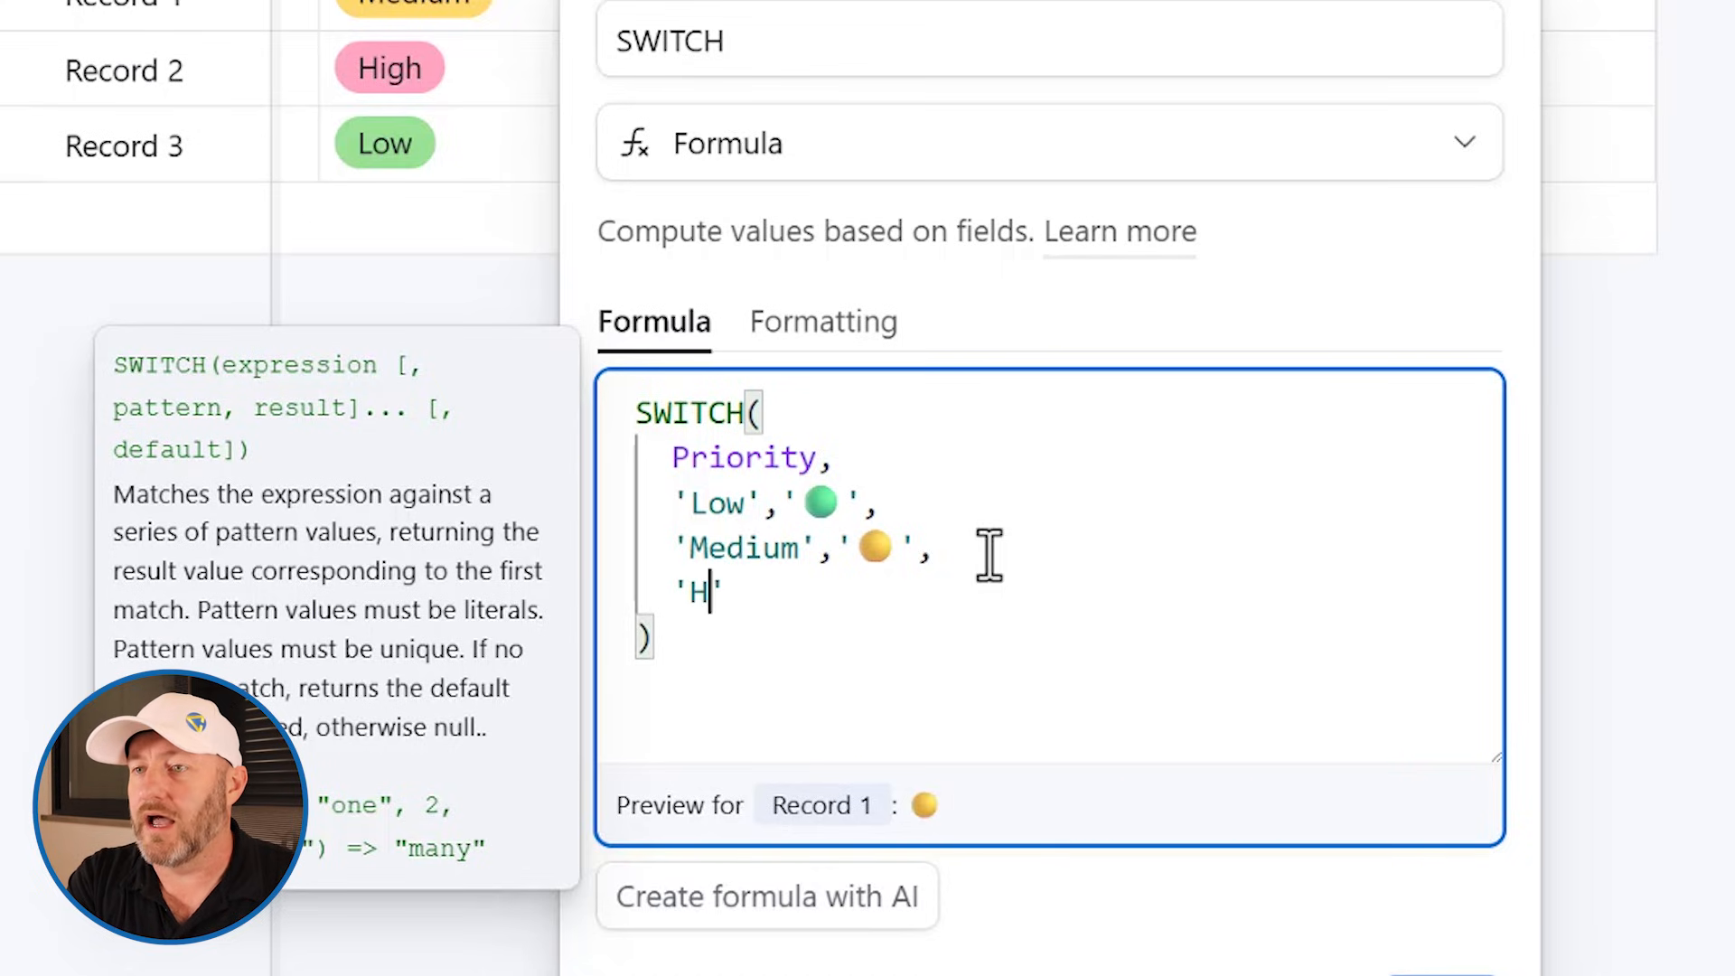
{"action": "type", "text": "','"}
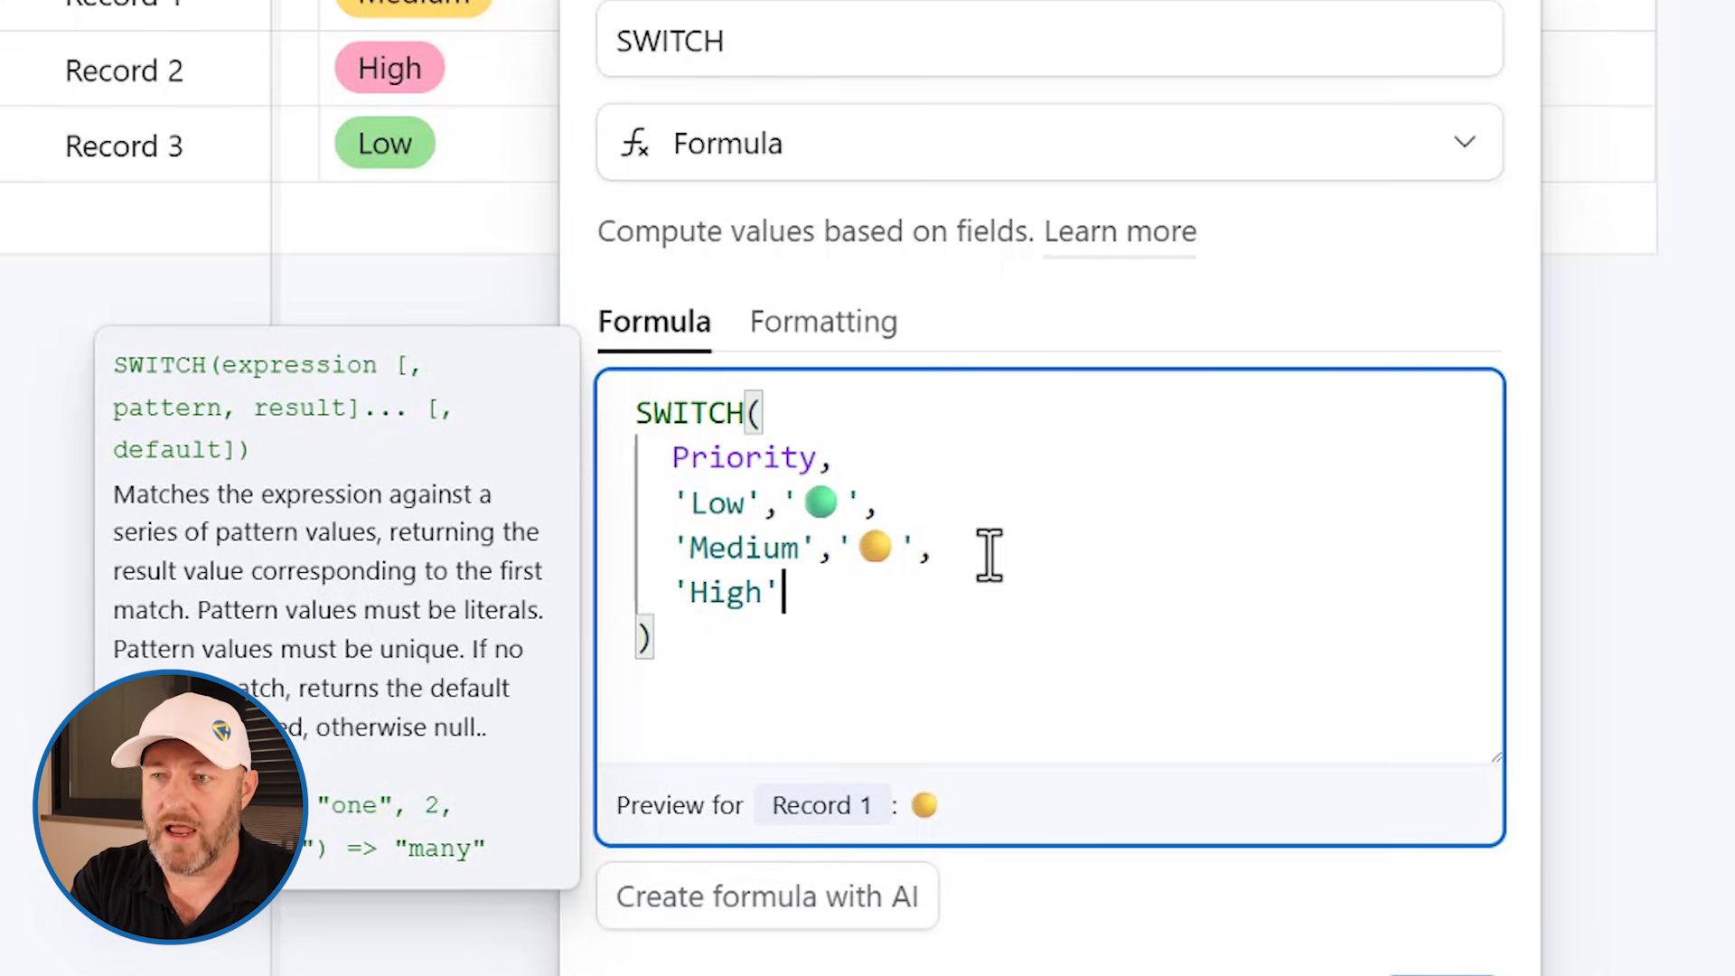
{"action": "key", "text": "super+period"}
{"action": "type", "text": "red"}
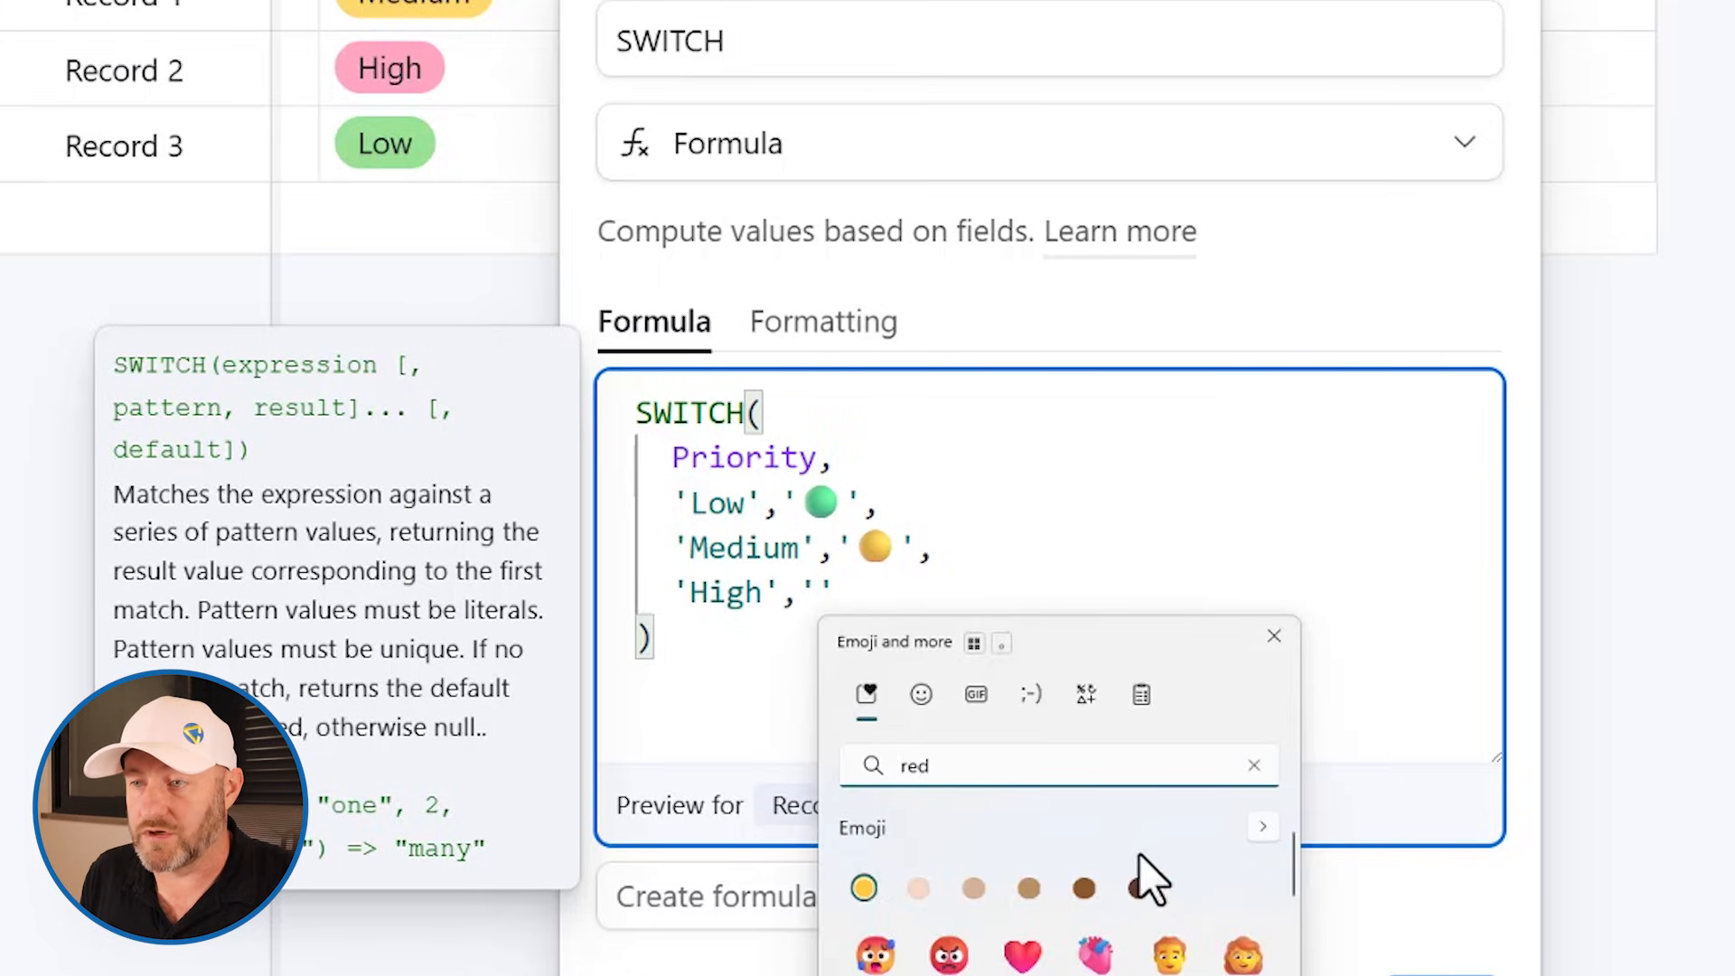
{"action": "left_click", "coordinate": [1265, 827]}
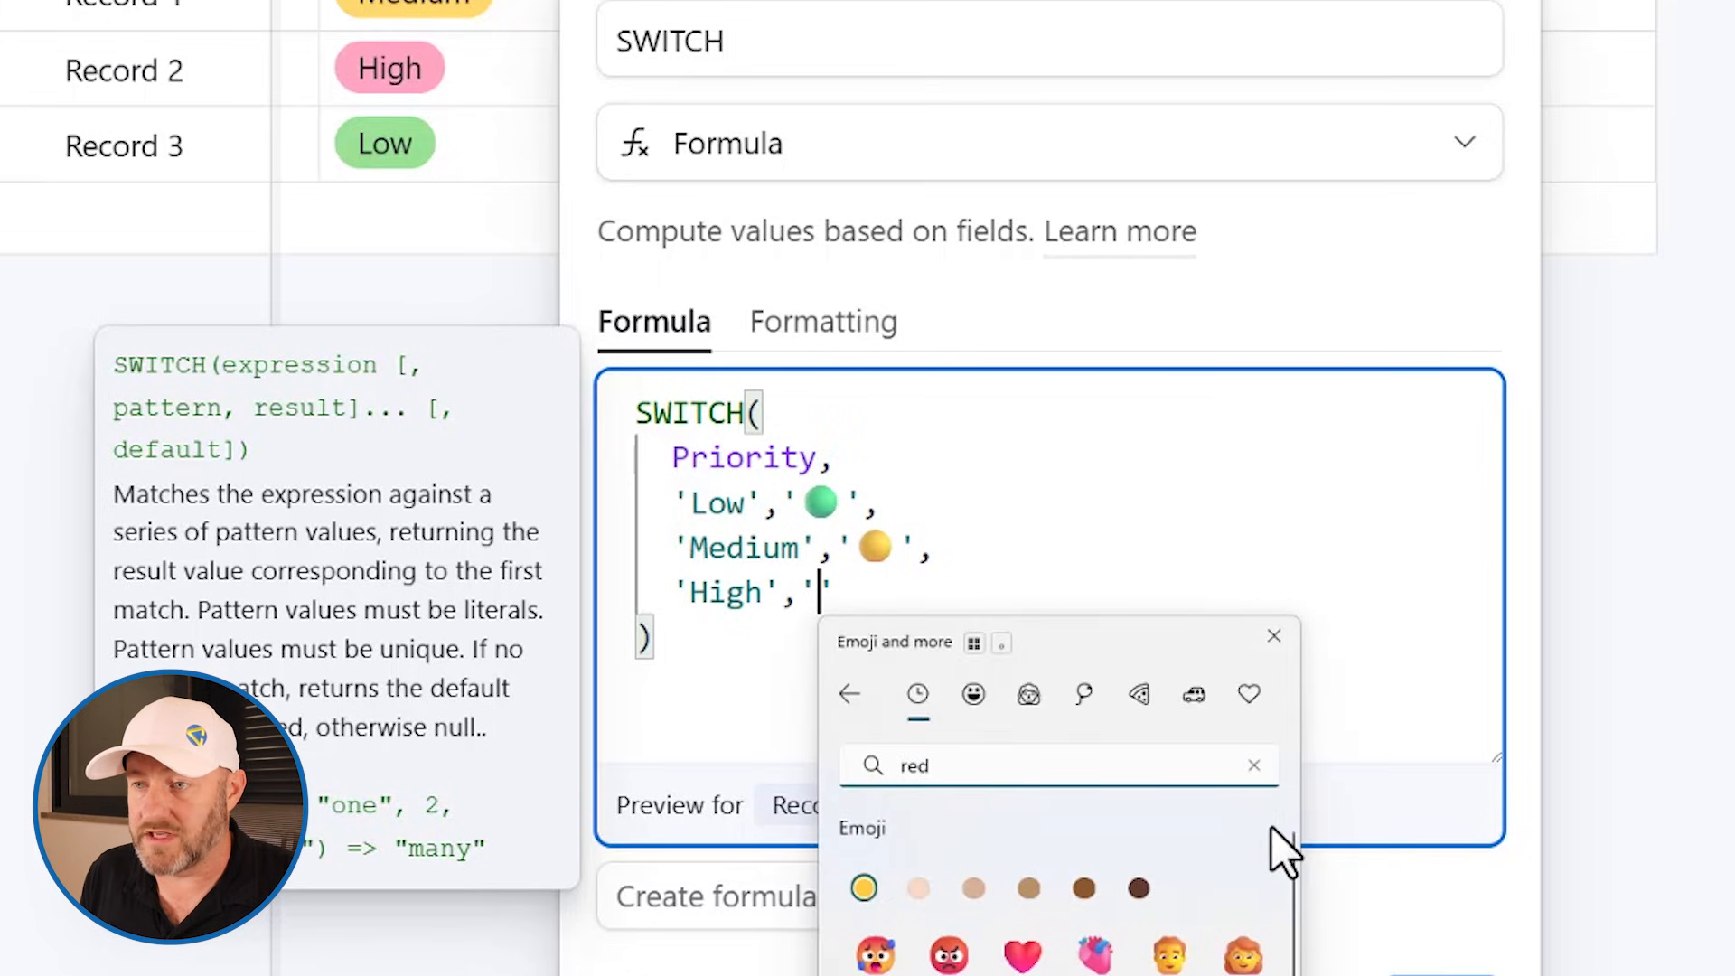
{"action": "scroll", "coordinate": [1116, 960], "scroll_direction": "down", "scroll_amount": 2}
{"action": "key", "text": "BackSpace"}
{"action": "key", "text": "BackSpace"}
{"action": "key", "text": "BackSpace"}
{"action": "left_click", "coordinate": [1096, 974]}
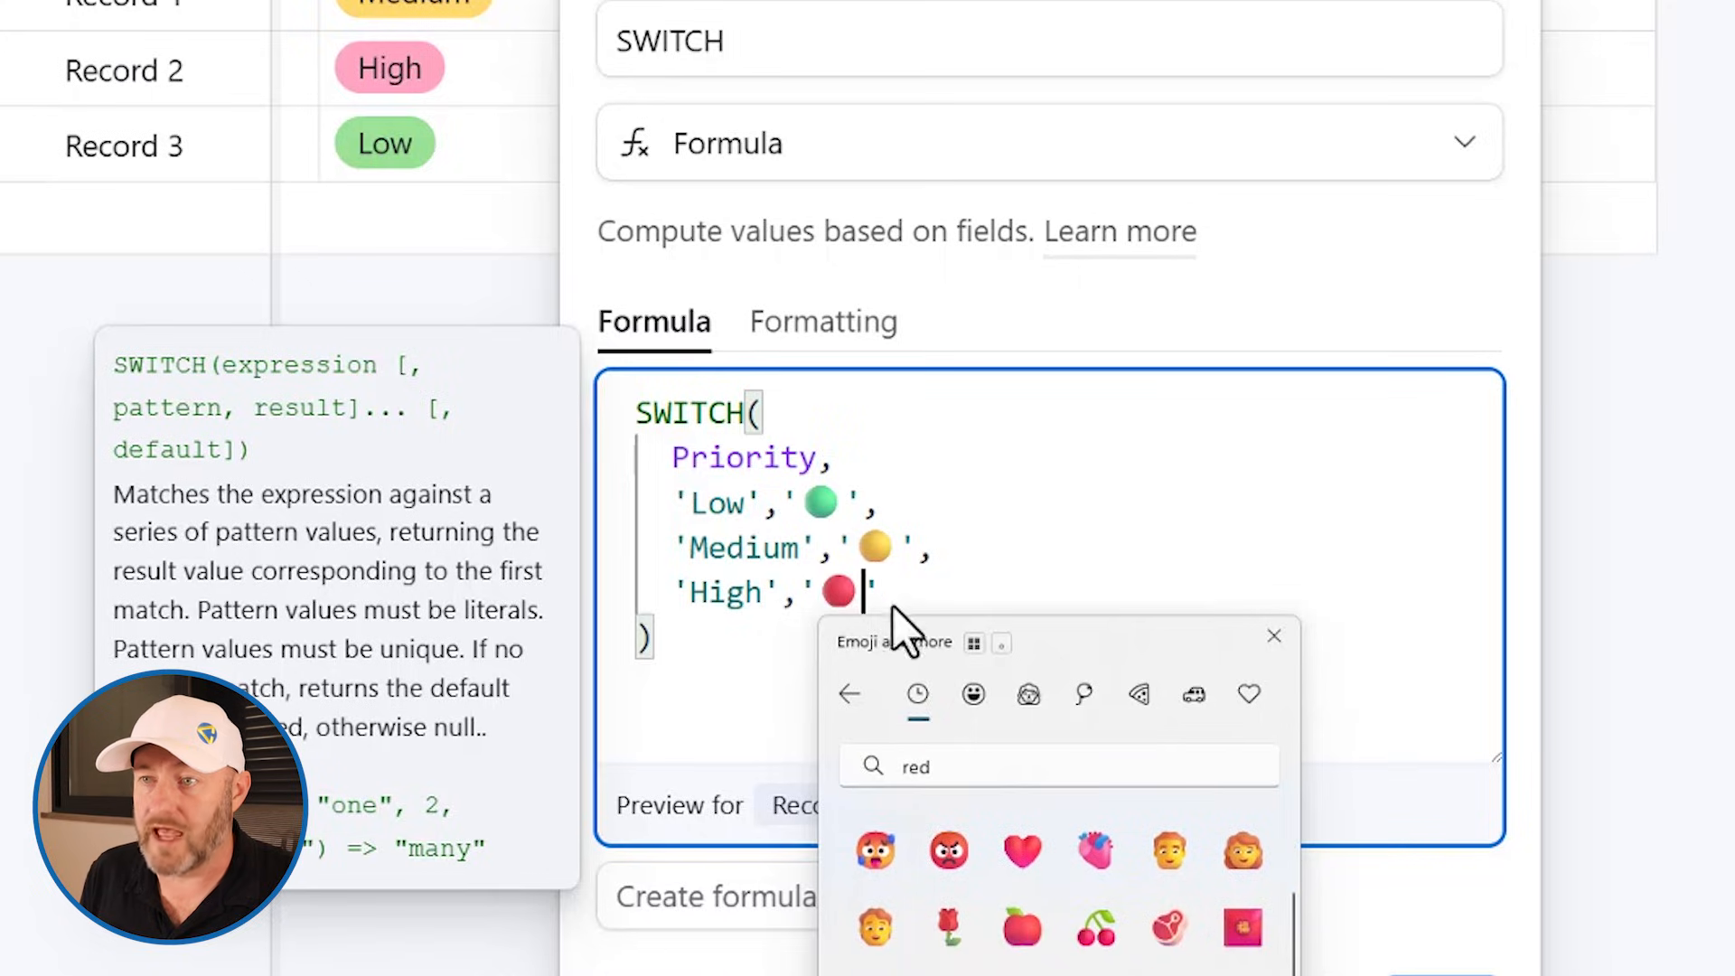
{"action": "key", "text": "Escape"}
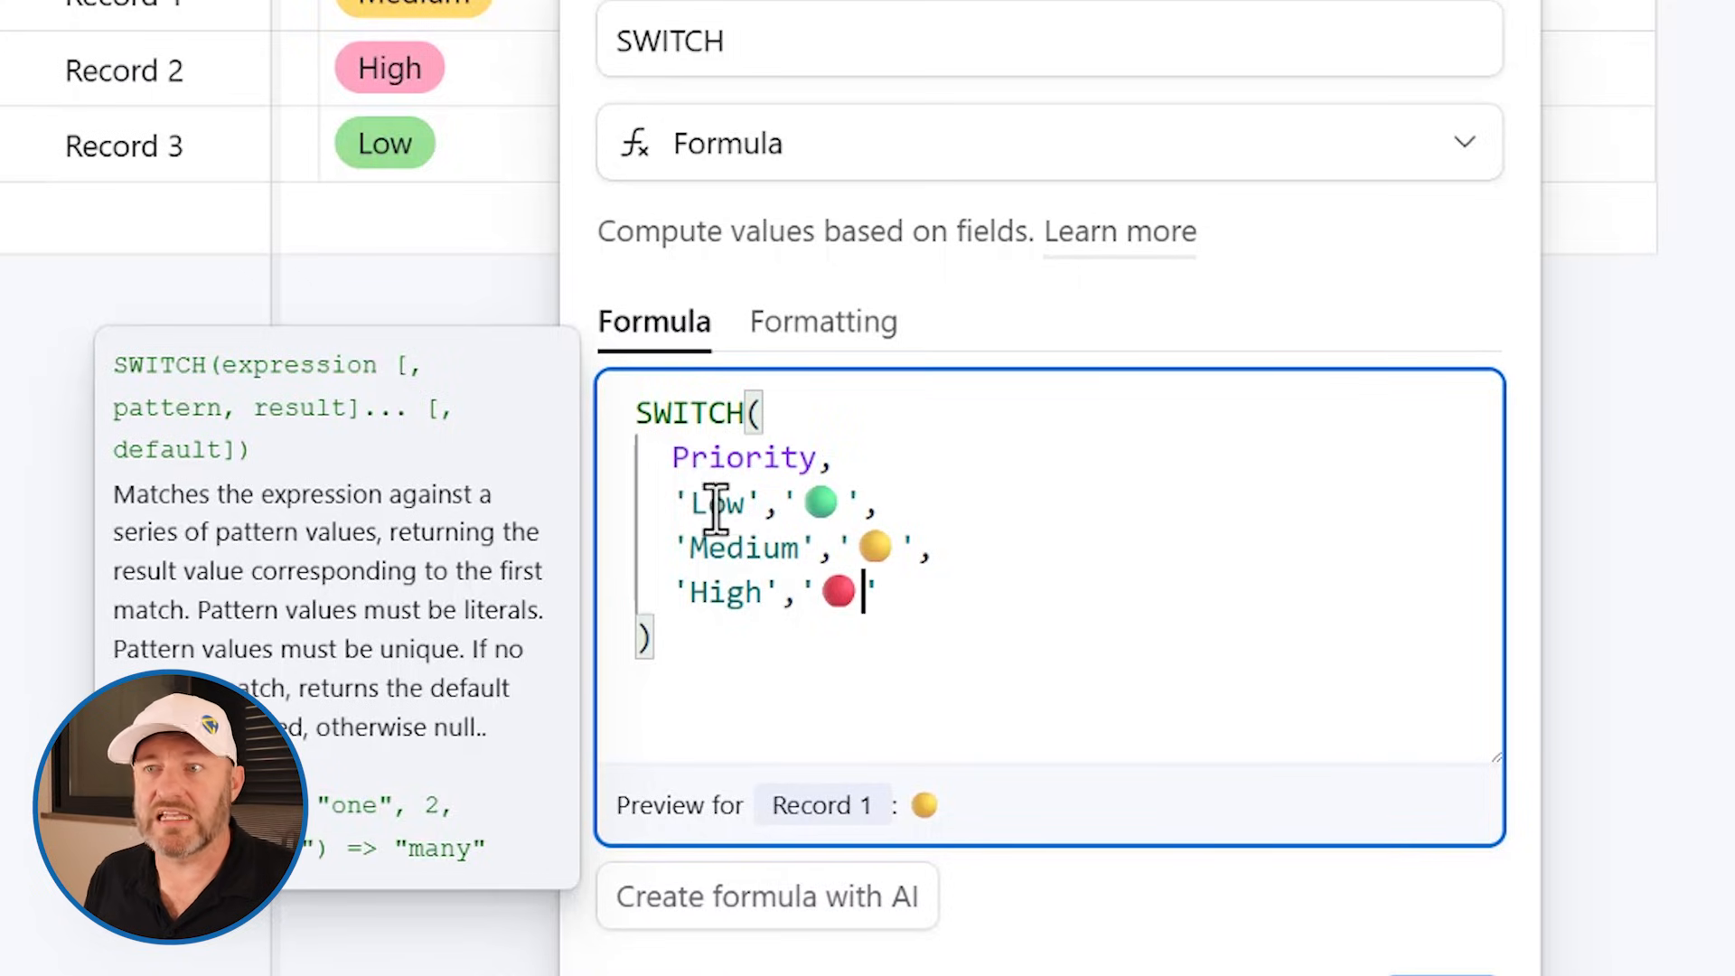
Step: Examine how the Low and Medium patterns pair with their emoji results in the SWITCH formula
{"action": "left_click_drag", "start_coordinate": [694, 500], "coordinate": [757, 498]}
{"action": "left_click", "coordinate": [816, 502]}
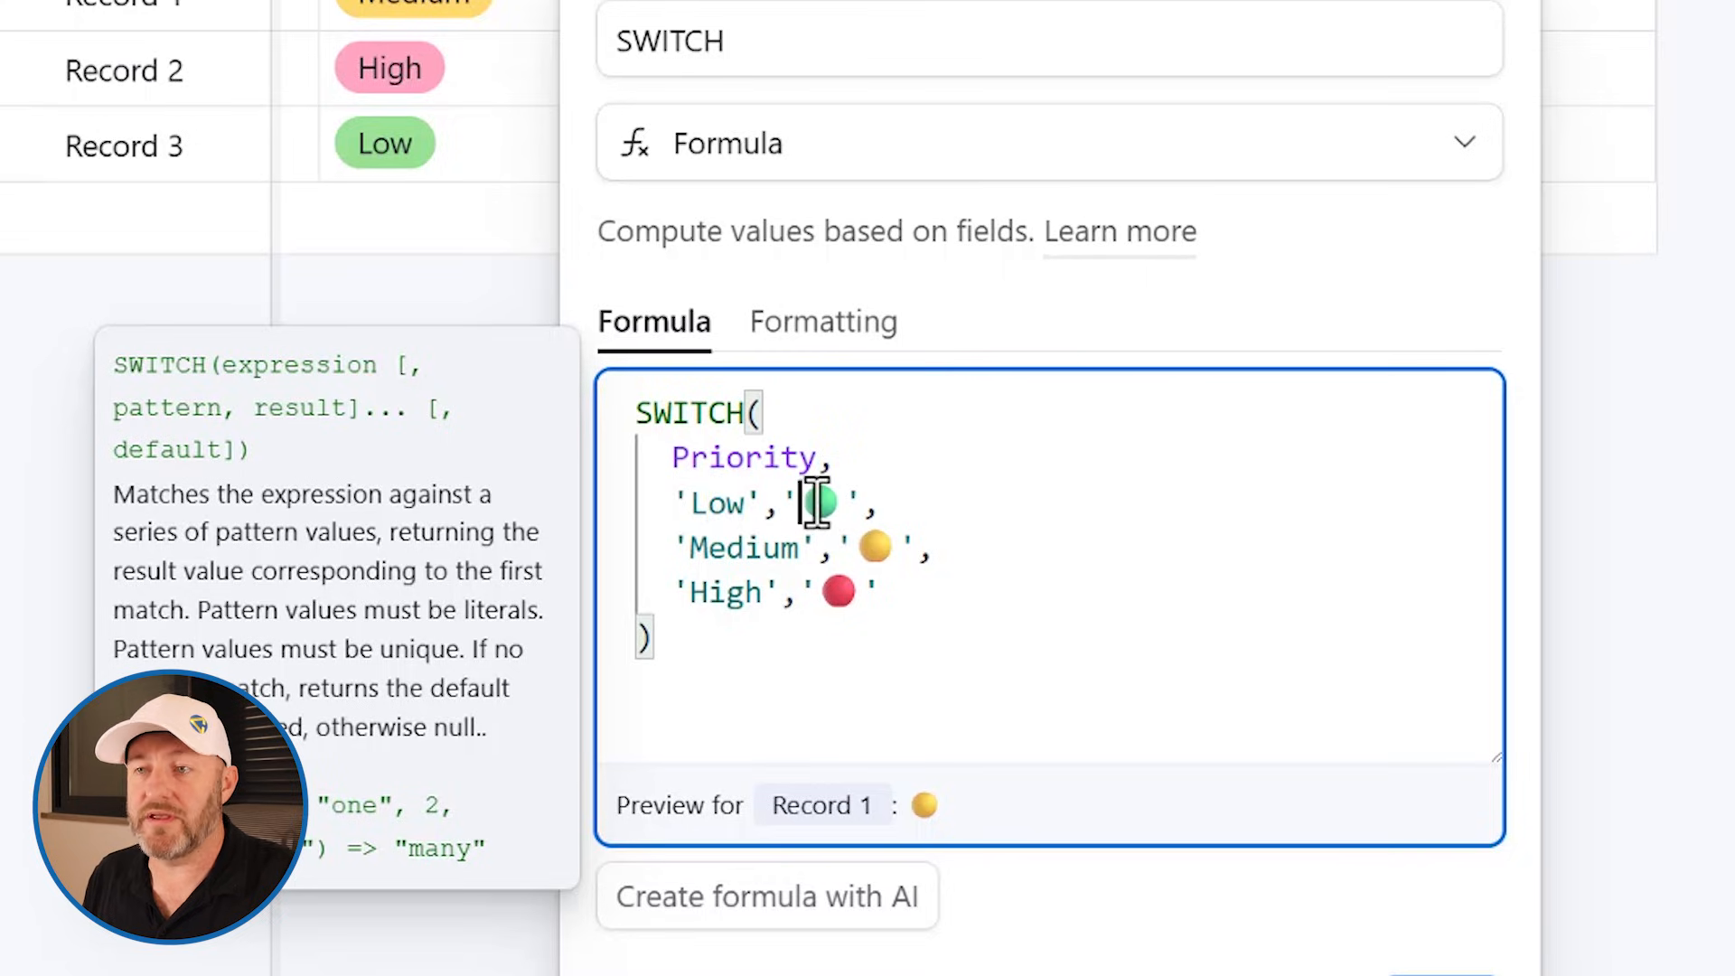
{"action": "left_click_drag", "start_coordinate": [677, 549], "coordinate": [837, 545]}
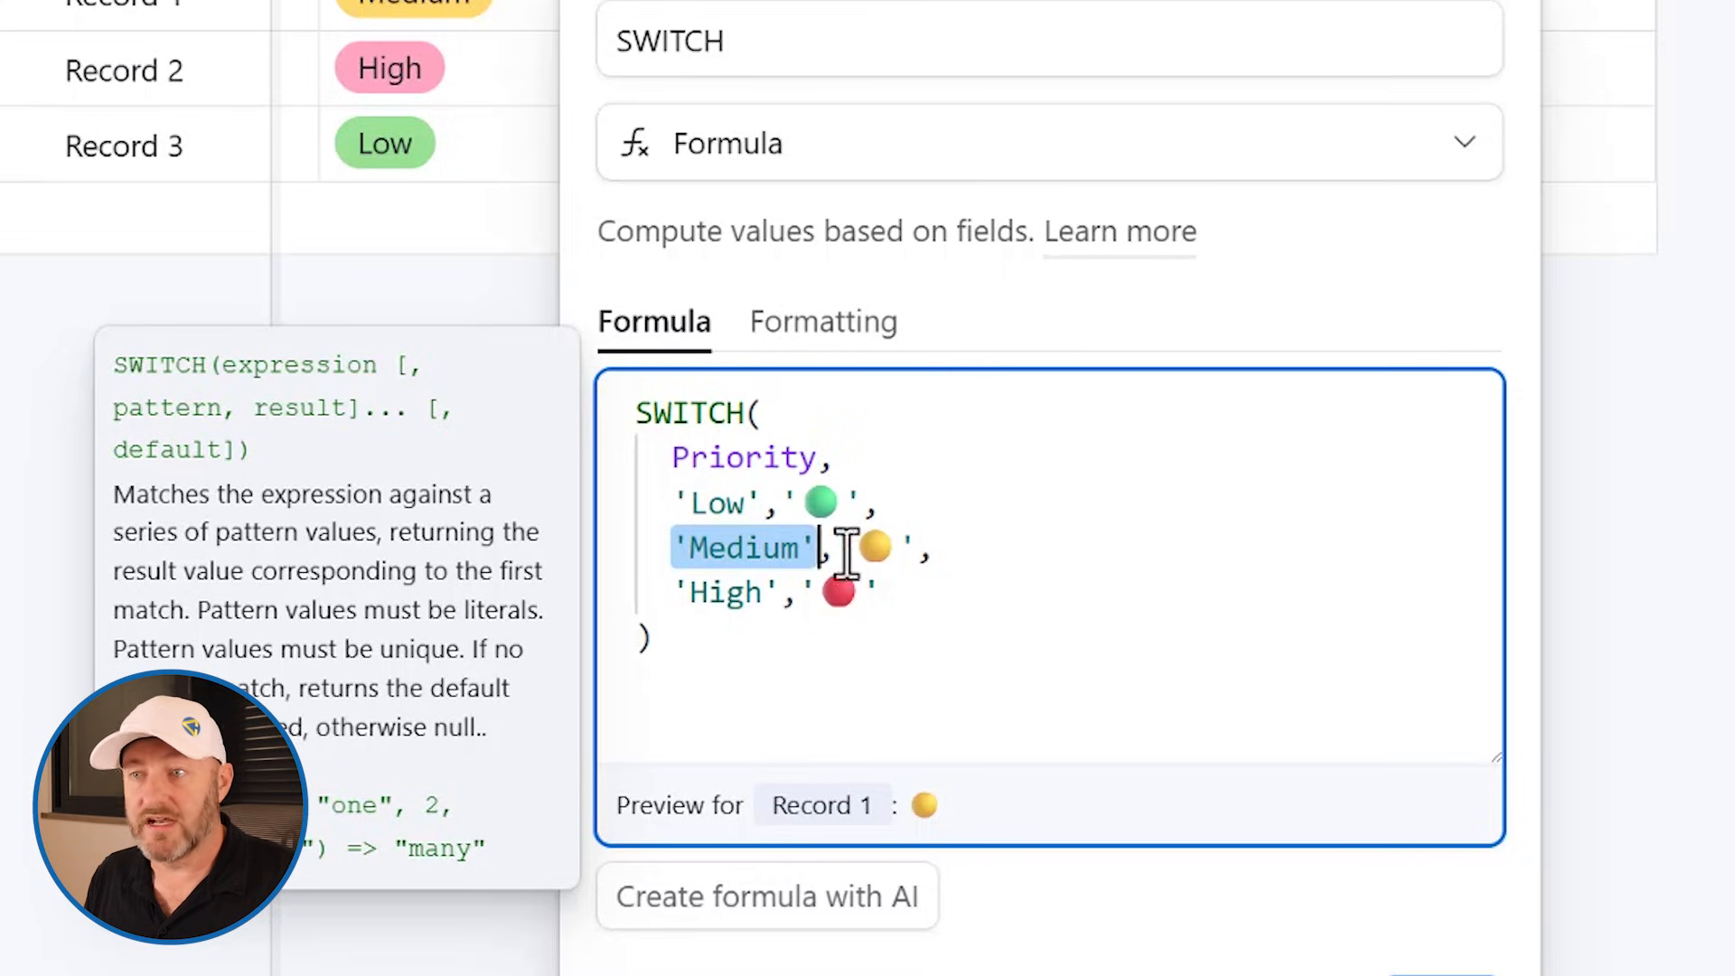
{"action": "left_click", "coordinate": [873, 548]}
{"action": "double_click", "coordinate": [873, 548]}
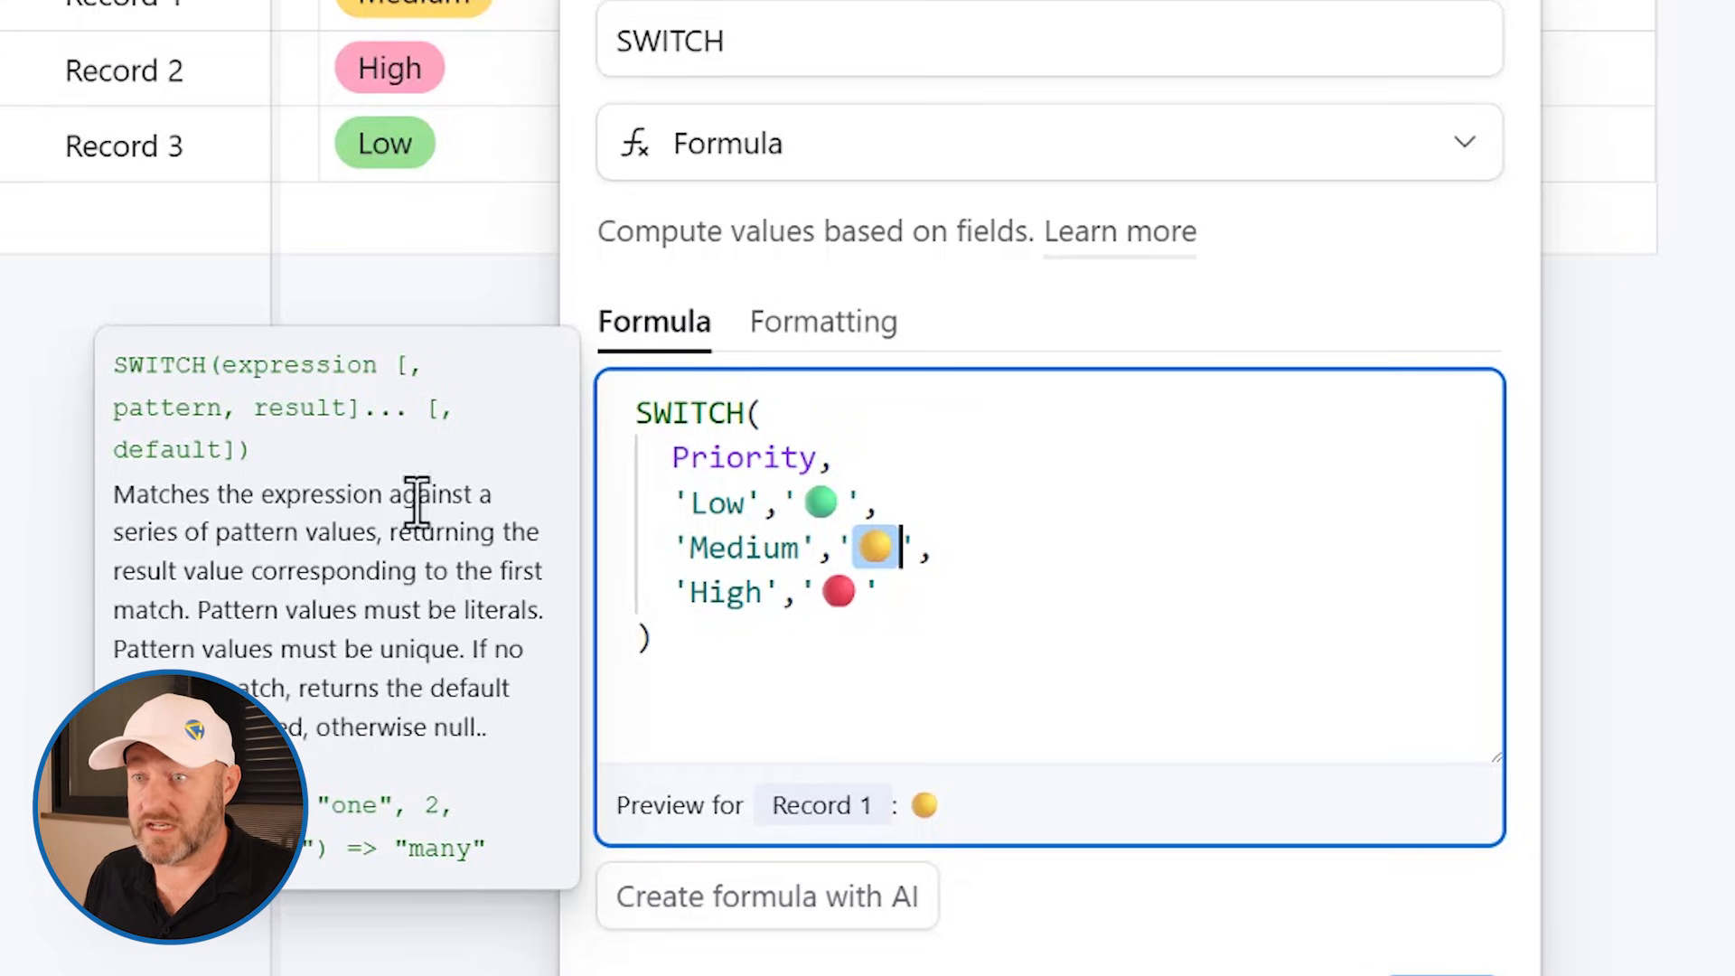
Step: Add '⚫' on a new line as the default result, using the emoji search "black cir", and save the SWITCH field
{"action": "left_click", "coordinate": [901, 596]}
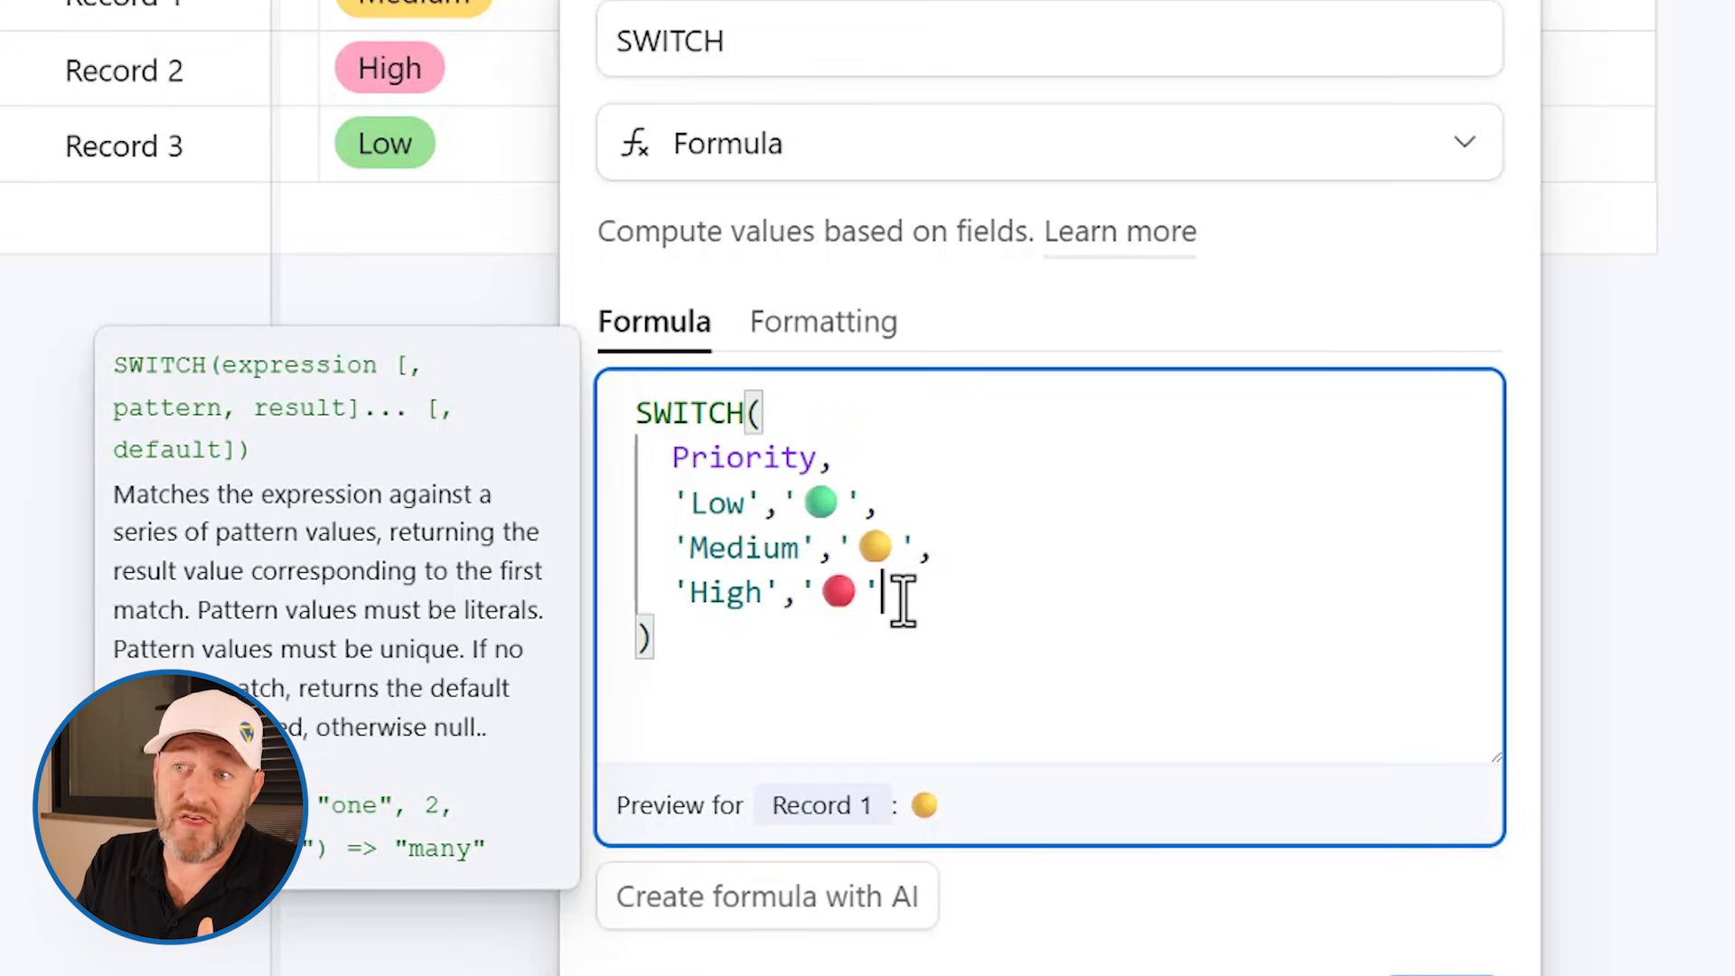
{"action": "type", "text": ","}
{"action": "key", "text": "Return"}
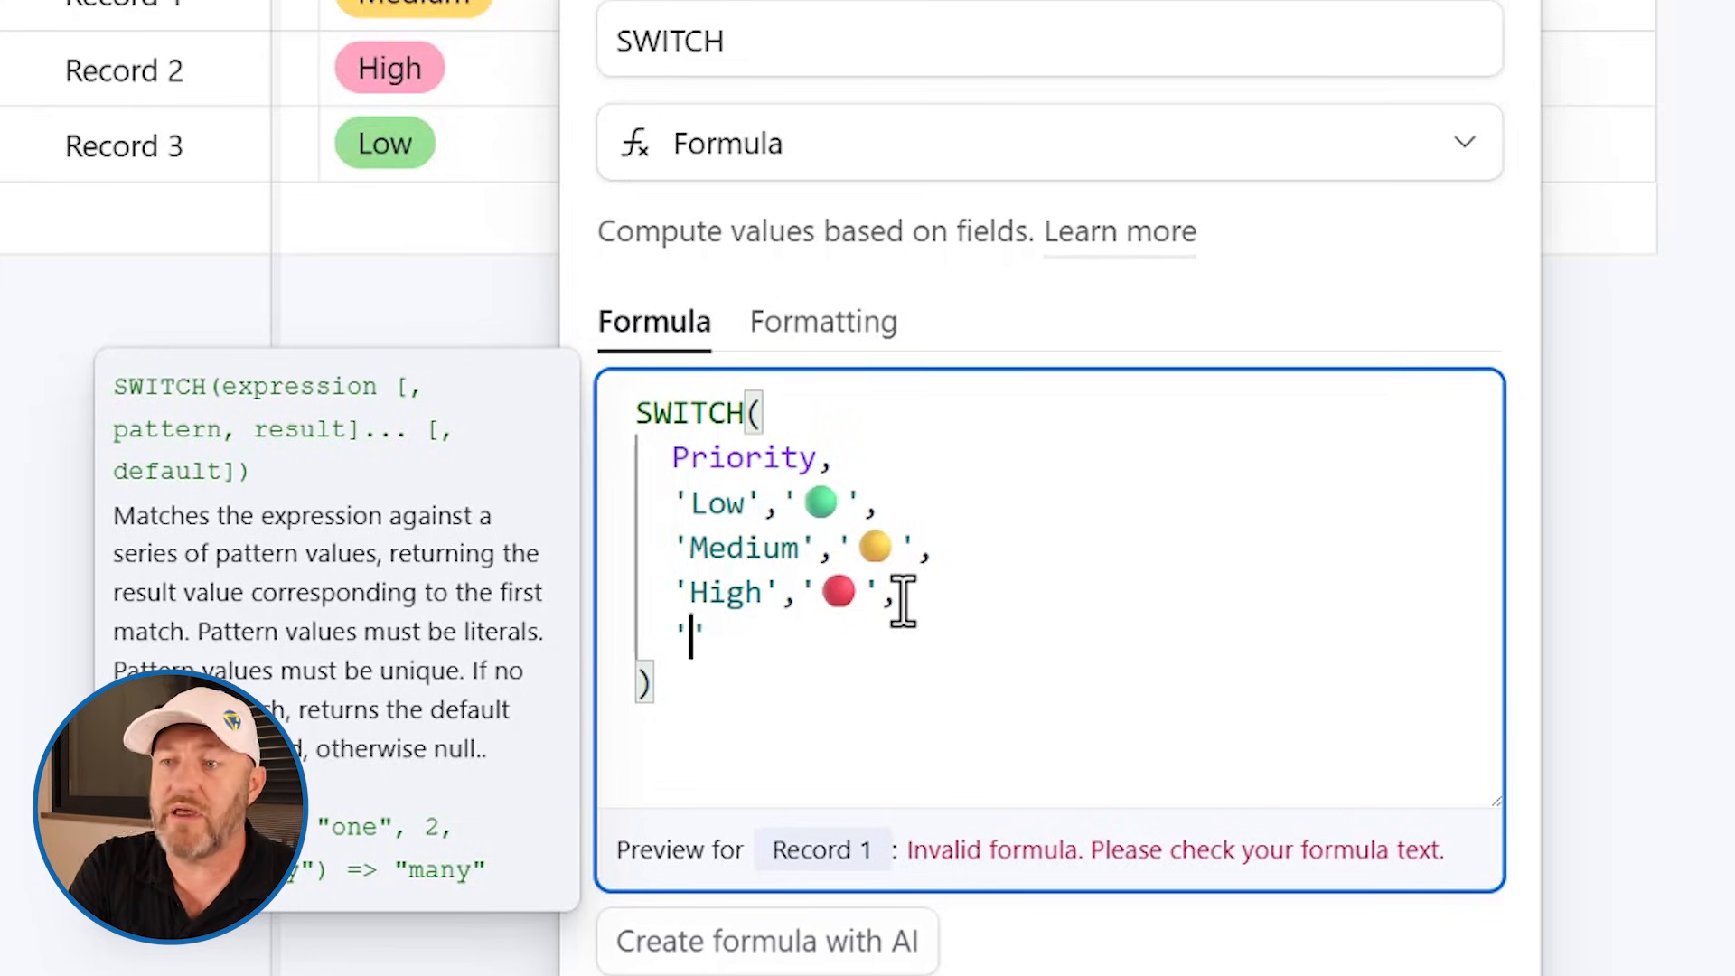
{"action": "key", "text": "super+period"}
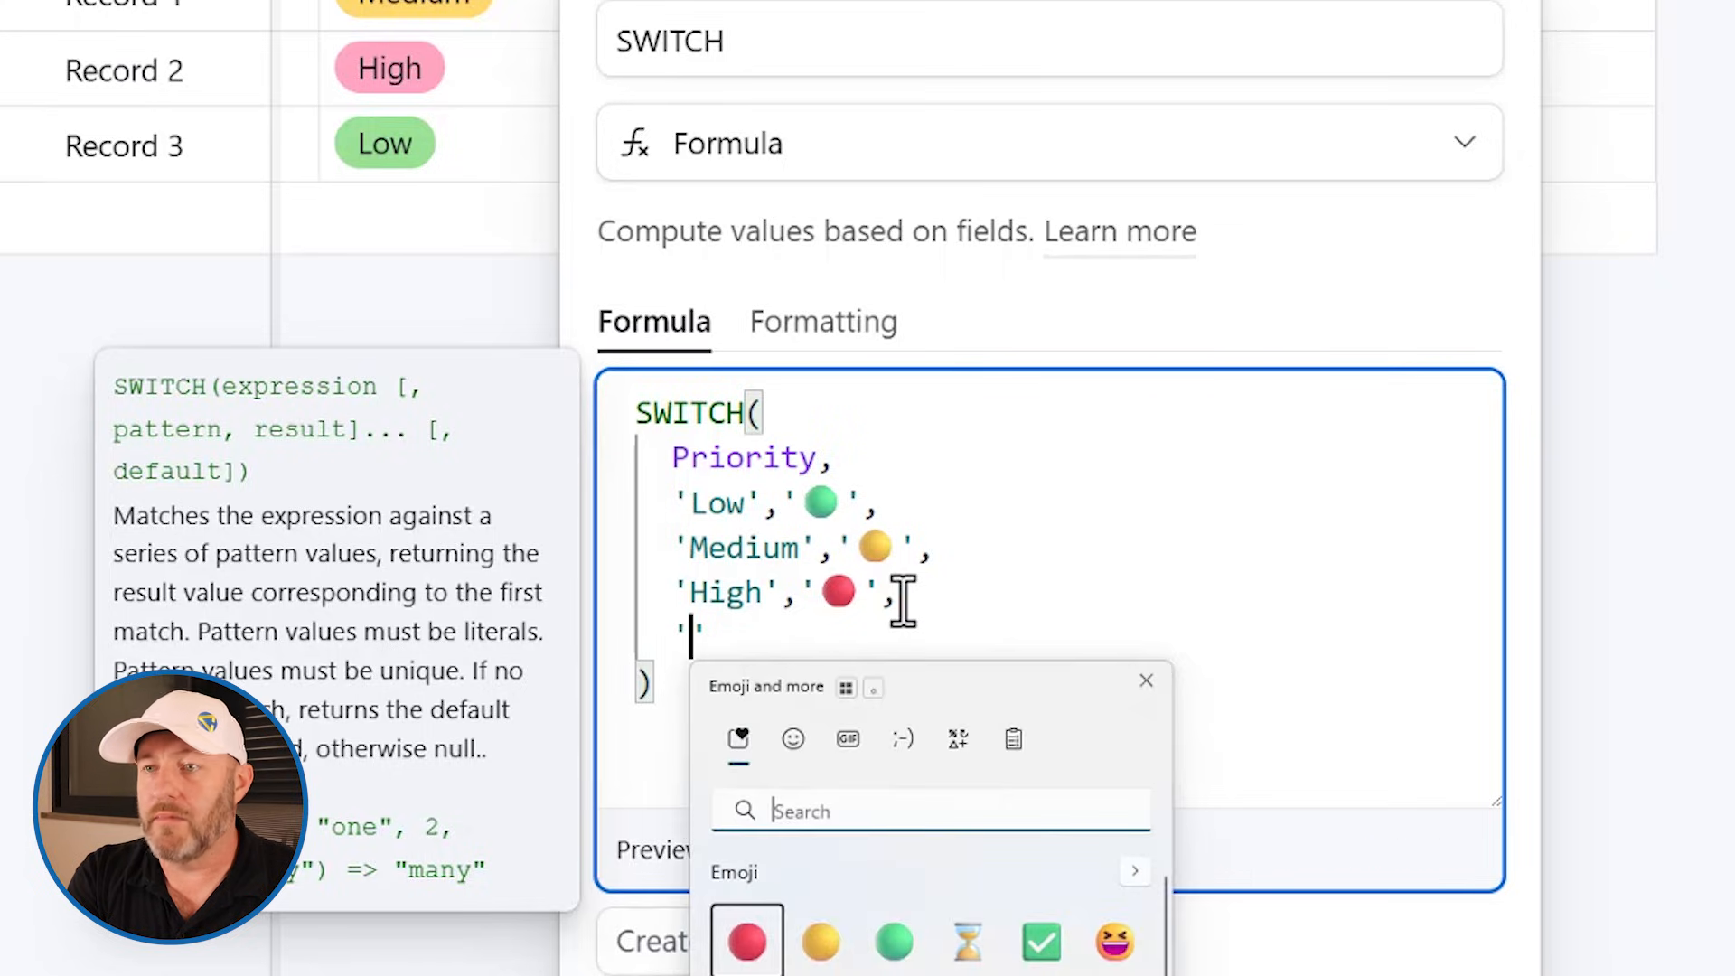
{"action": "type", "text": "black cir"}
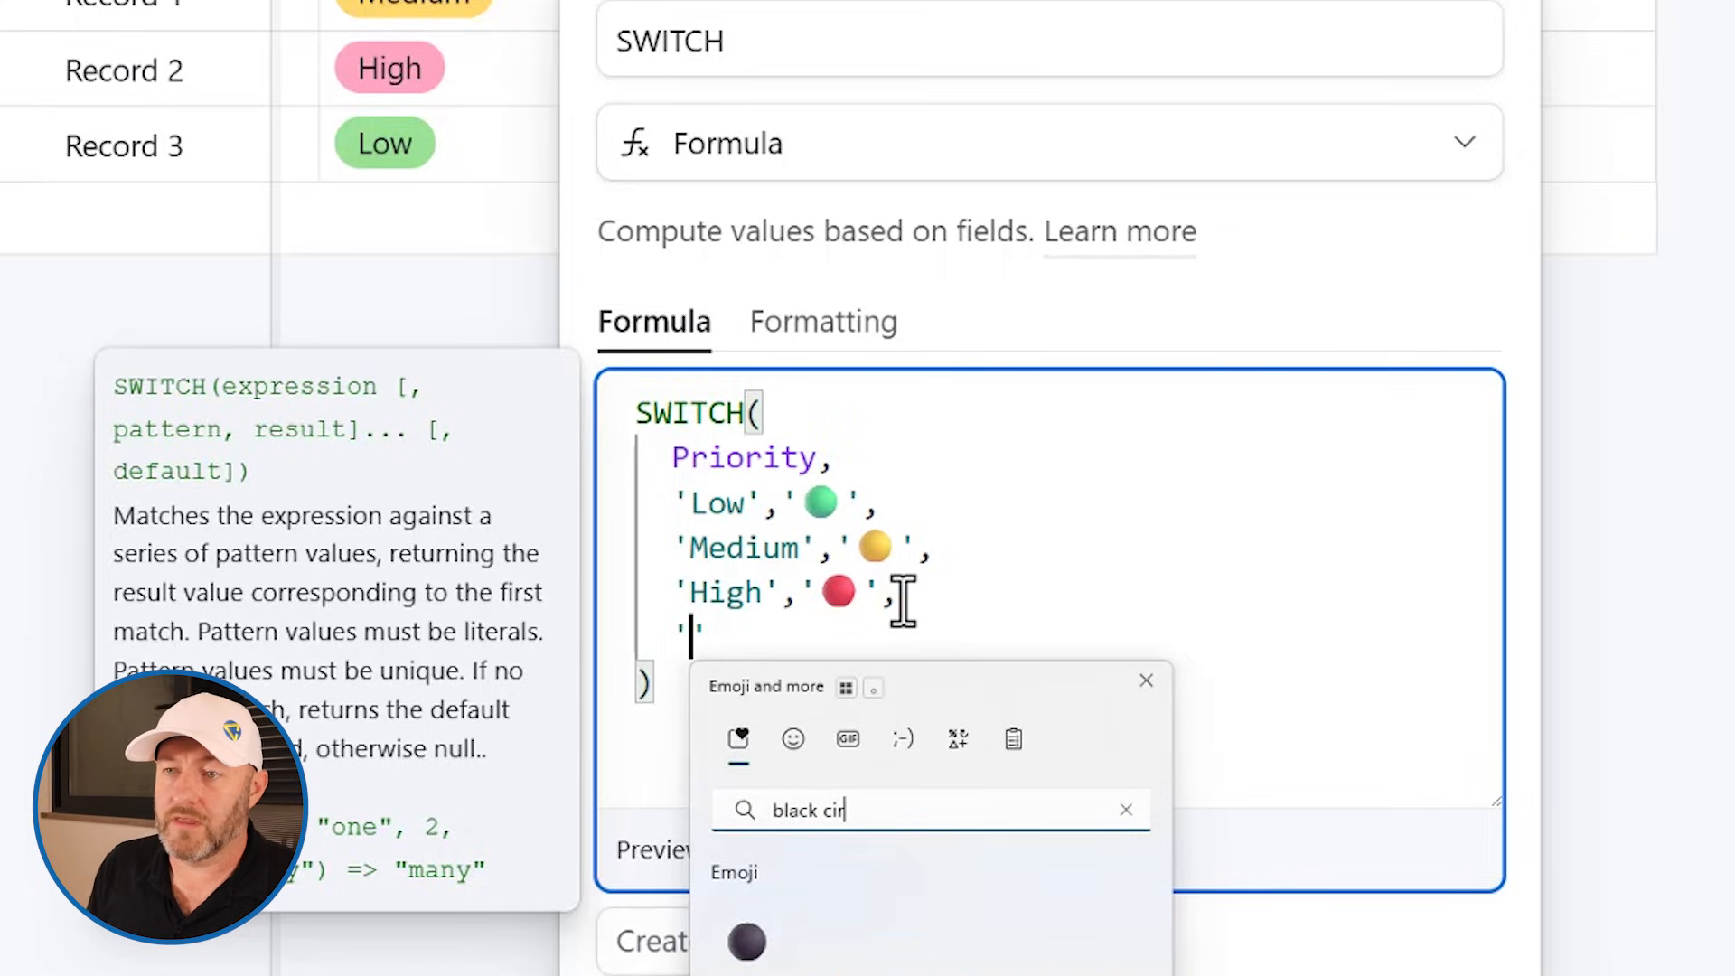
{"action": "left_click", "coordinate": [746, 940]}
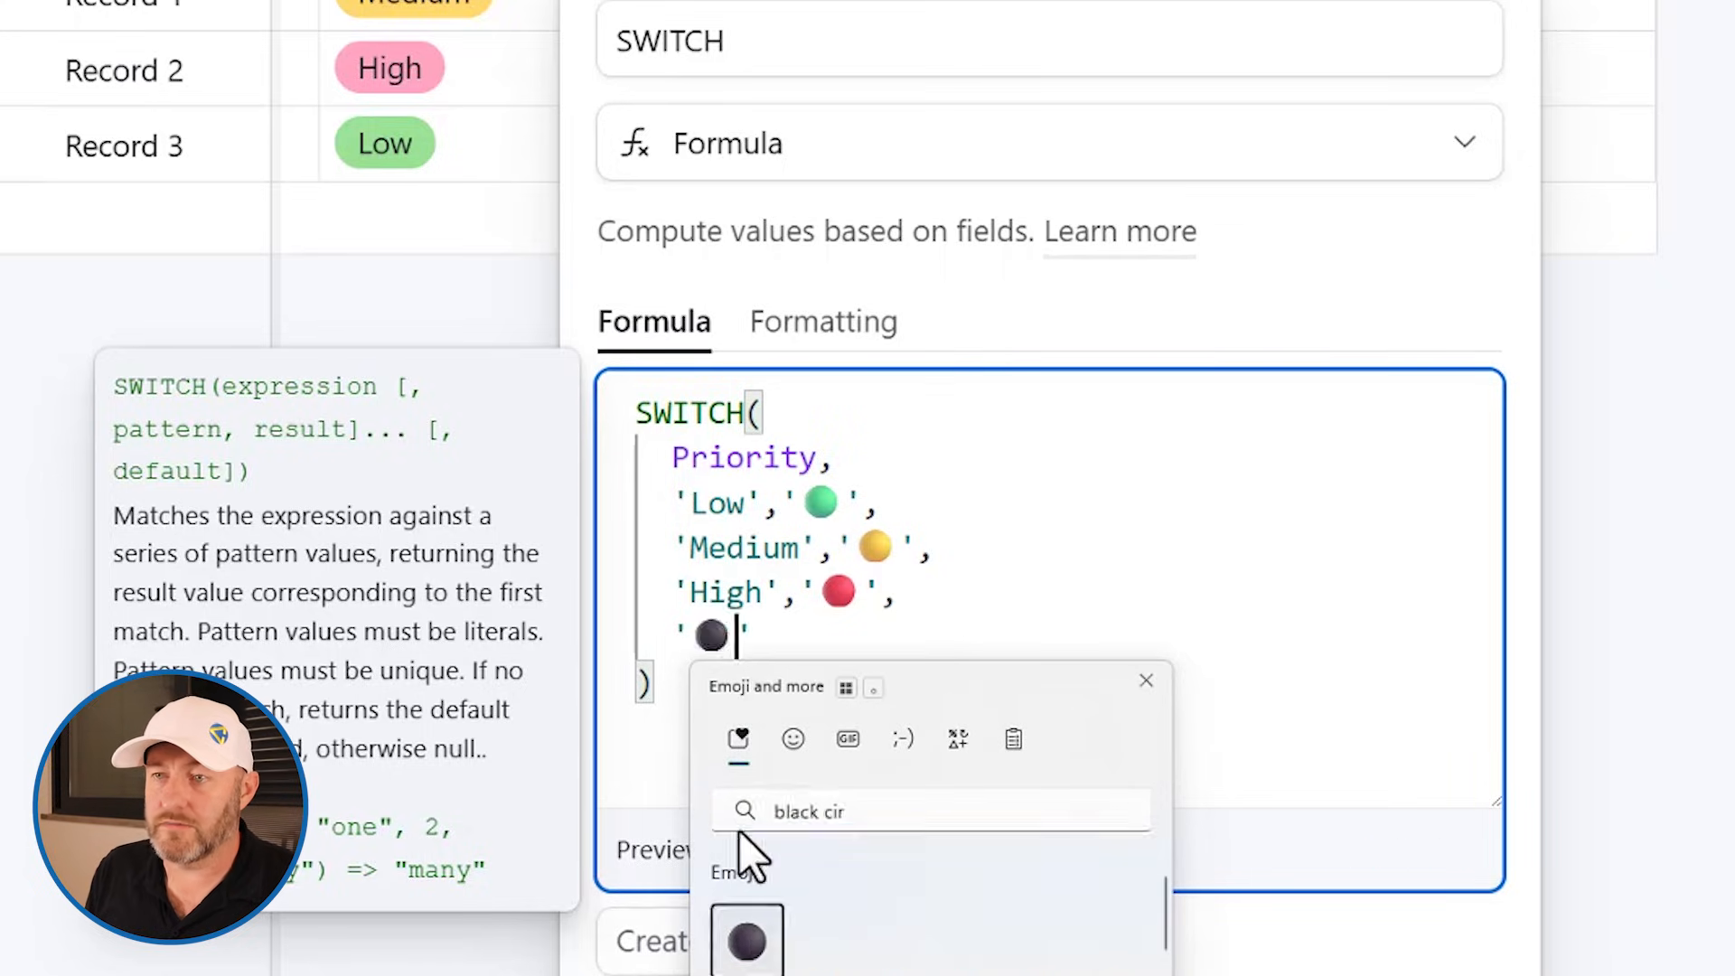
{"action": "left_click", "coordinate": [1146, 680]}
{"action": "left_click_drag", "start_coordinate": [757, 637], "coordinate": [666, 642]}
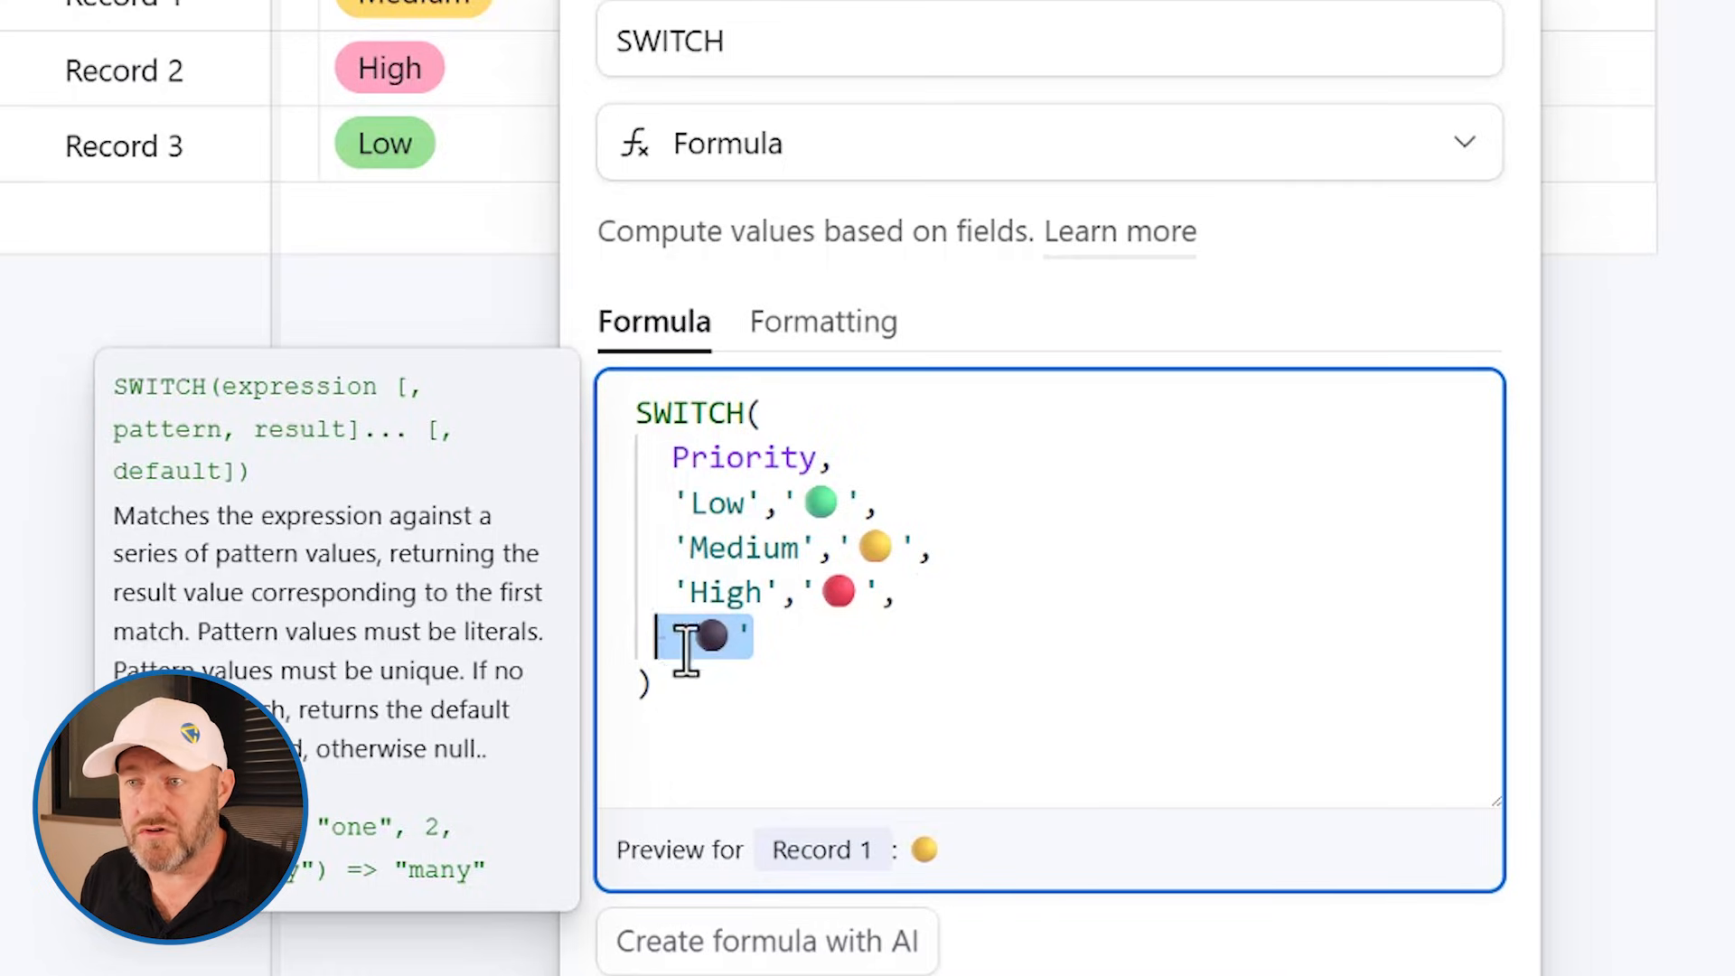
{"action": "left_click", "coordinate": [769, 639]}
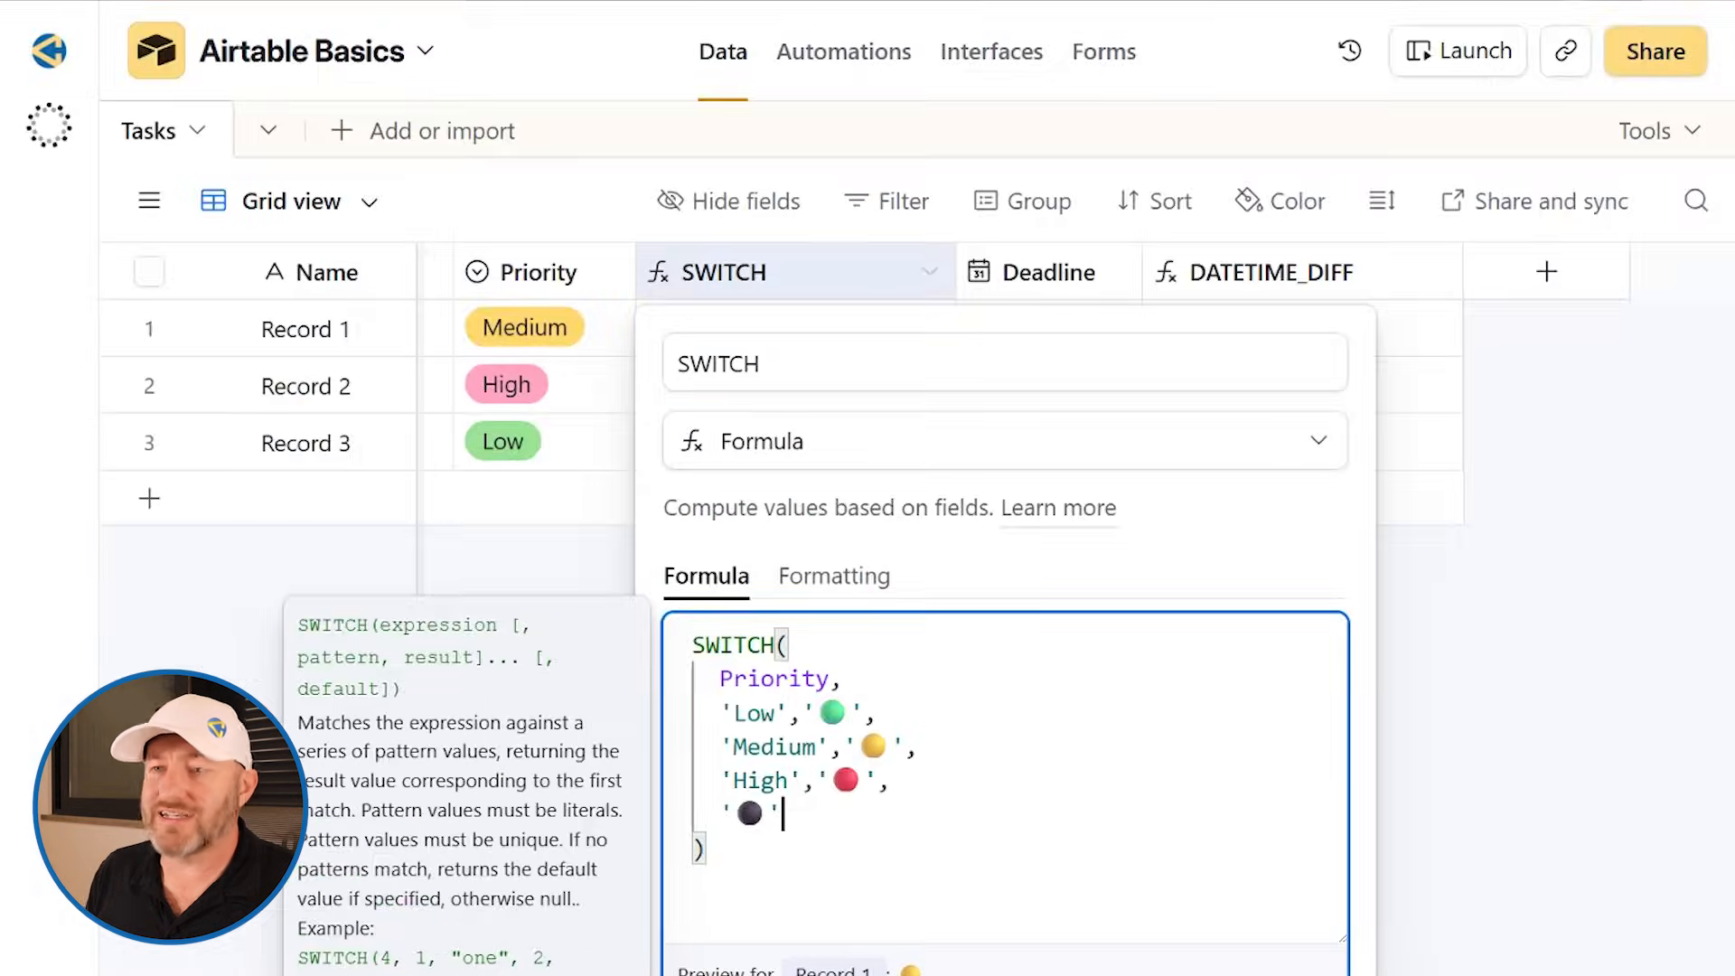
{"action": "left_click", "coordinate": [1308, 973]}
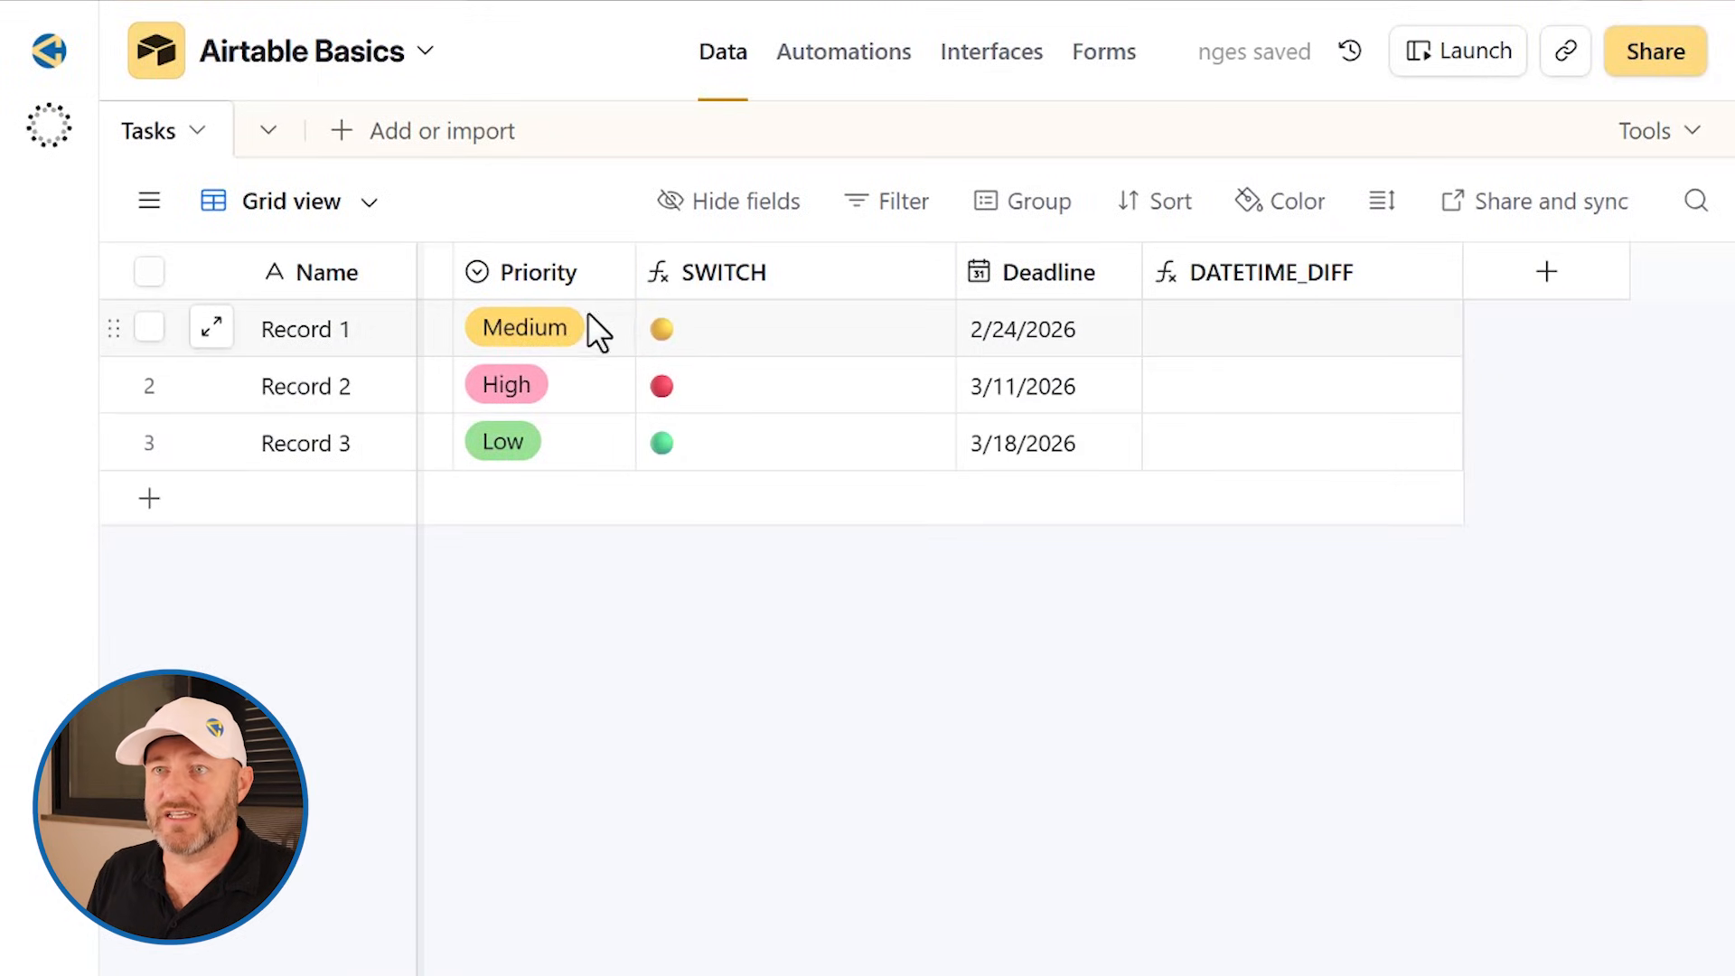
Step: Test the SWITCH field by changing Record 2's Priority to Medium and to Low
{"action": "left_click", "coordinate": [526, 345]}
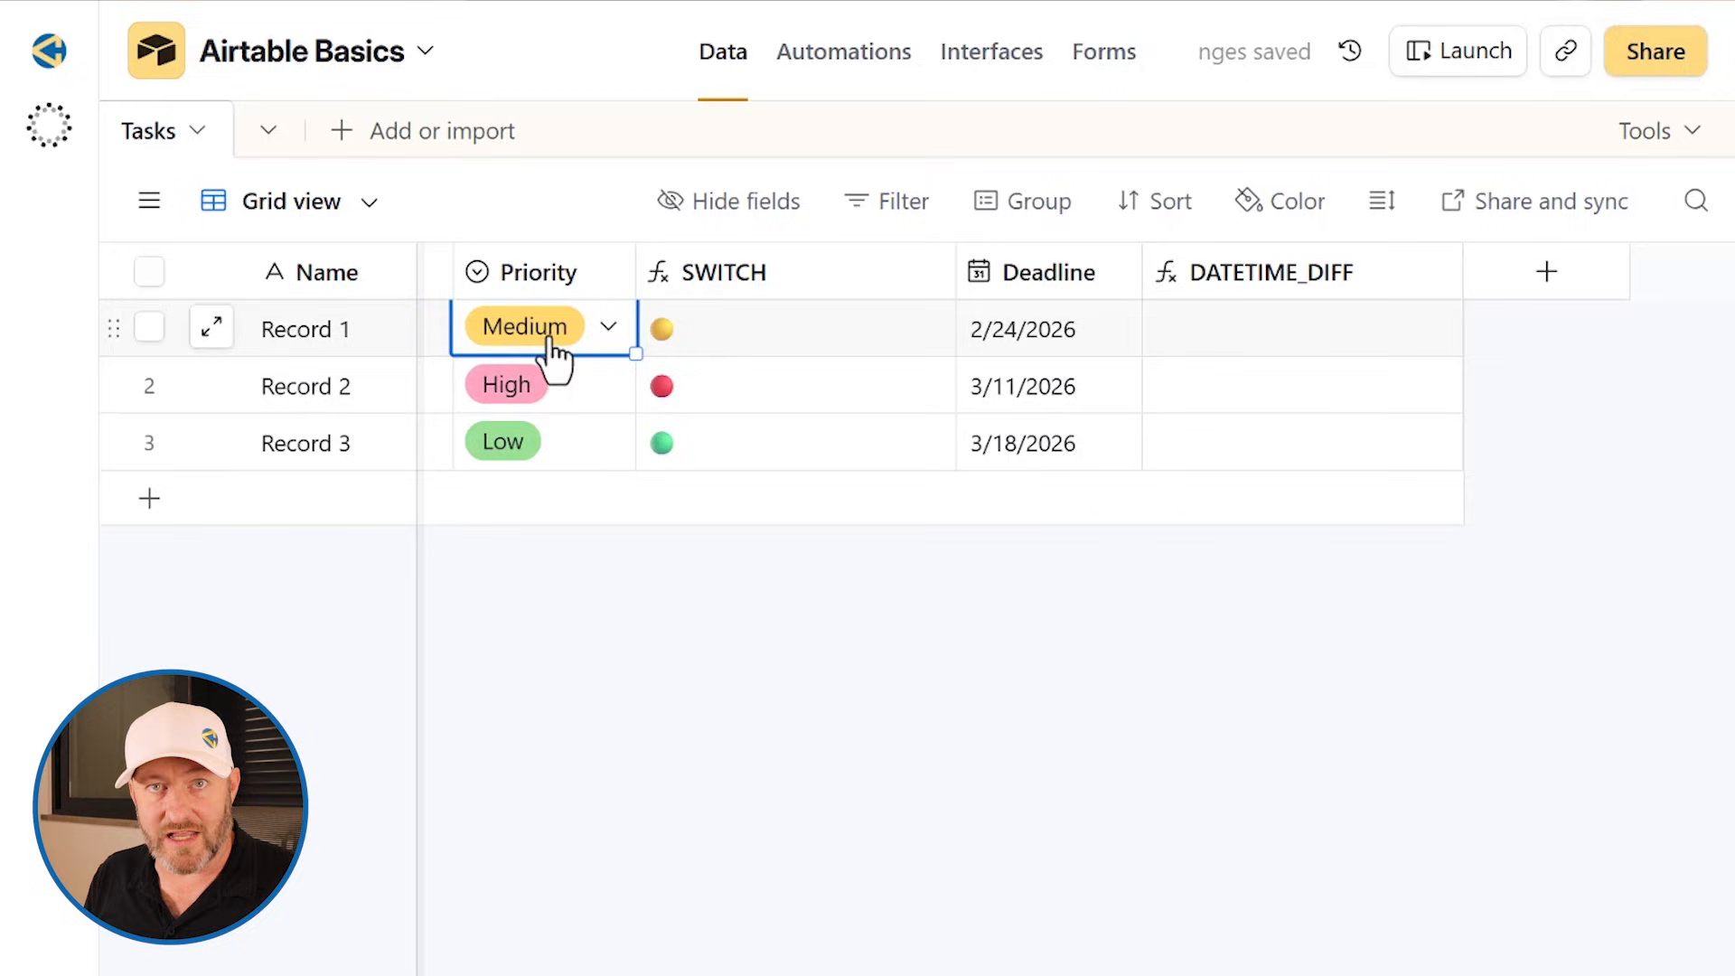
{"action": "left_click", "coordinate": [735, 335]}
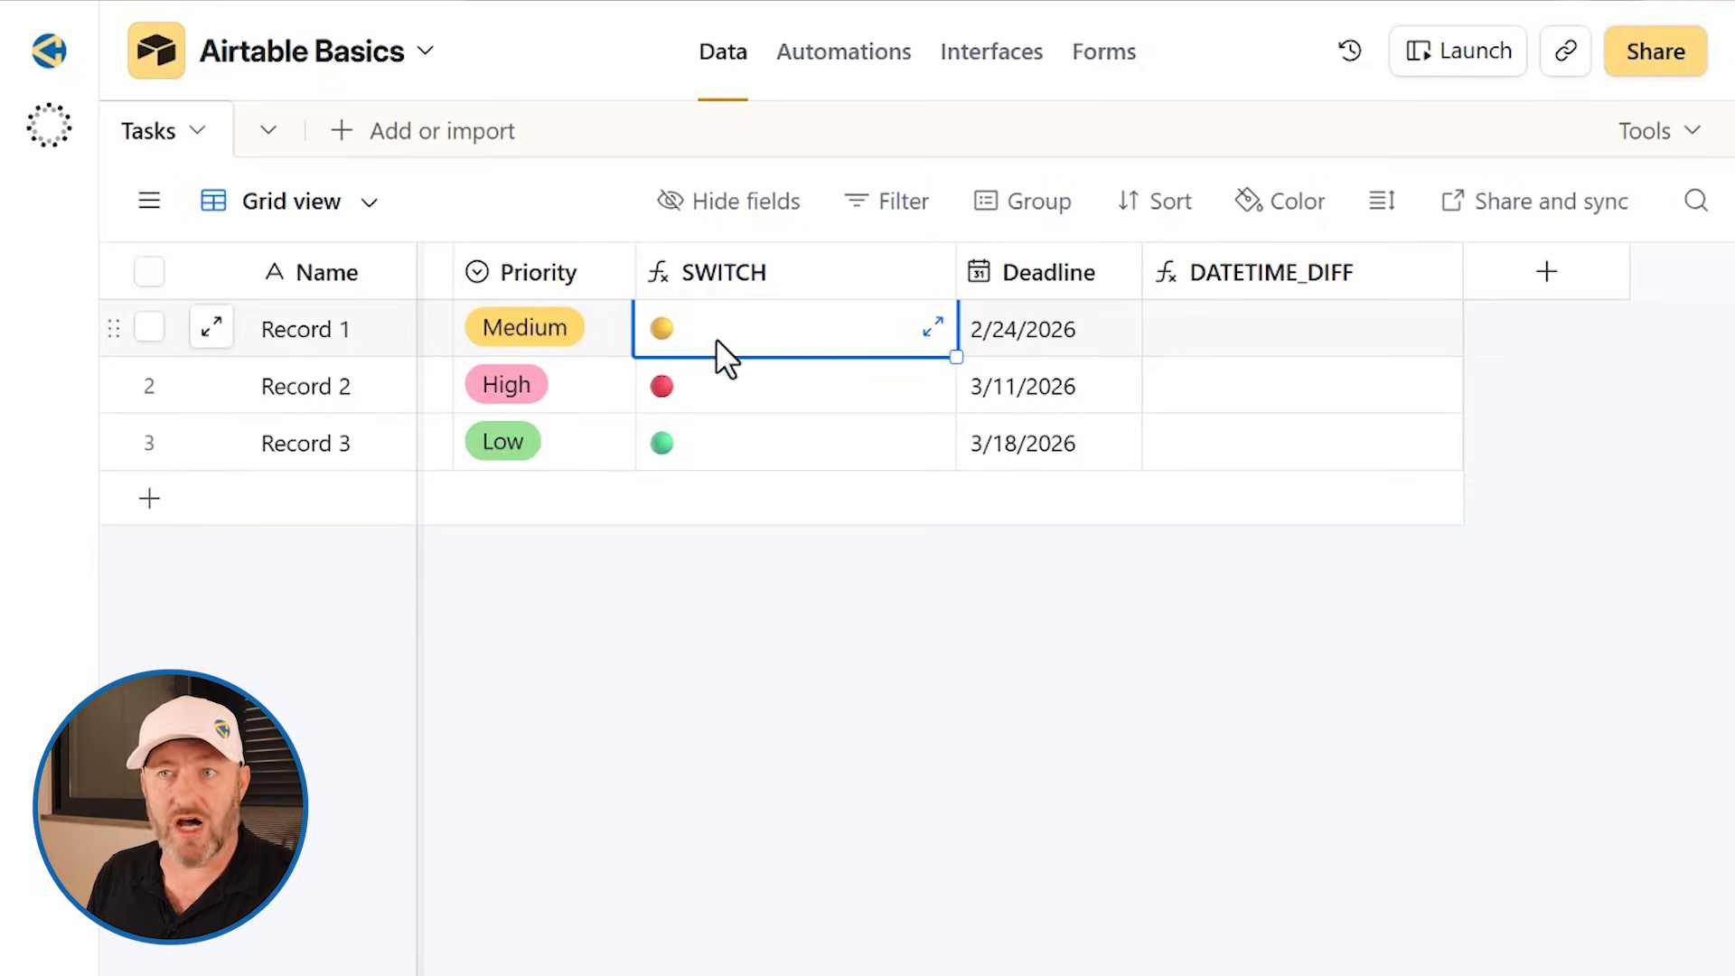
{"action": "left_click", "coordinate": [568, 407]}
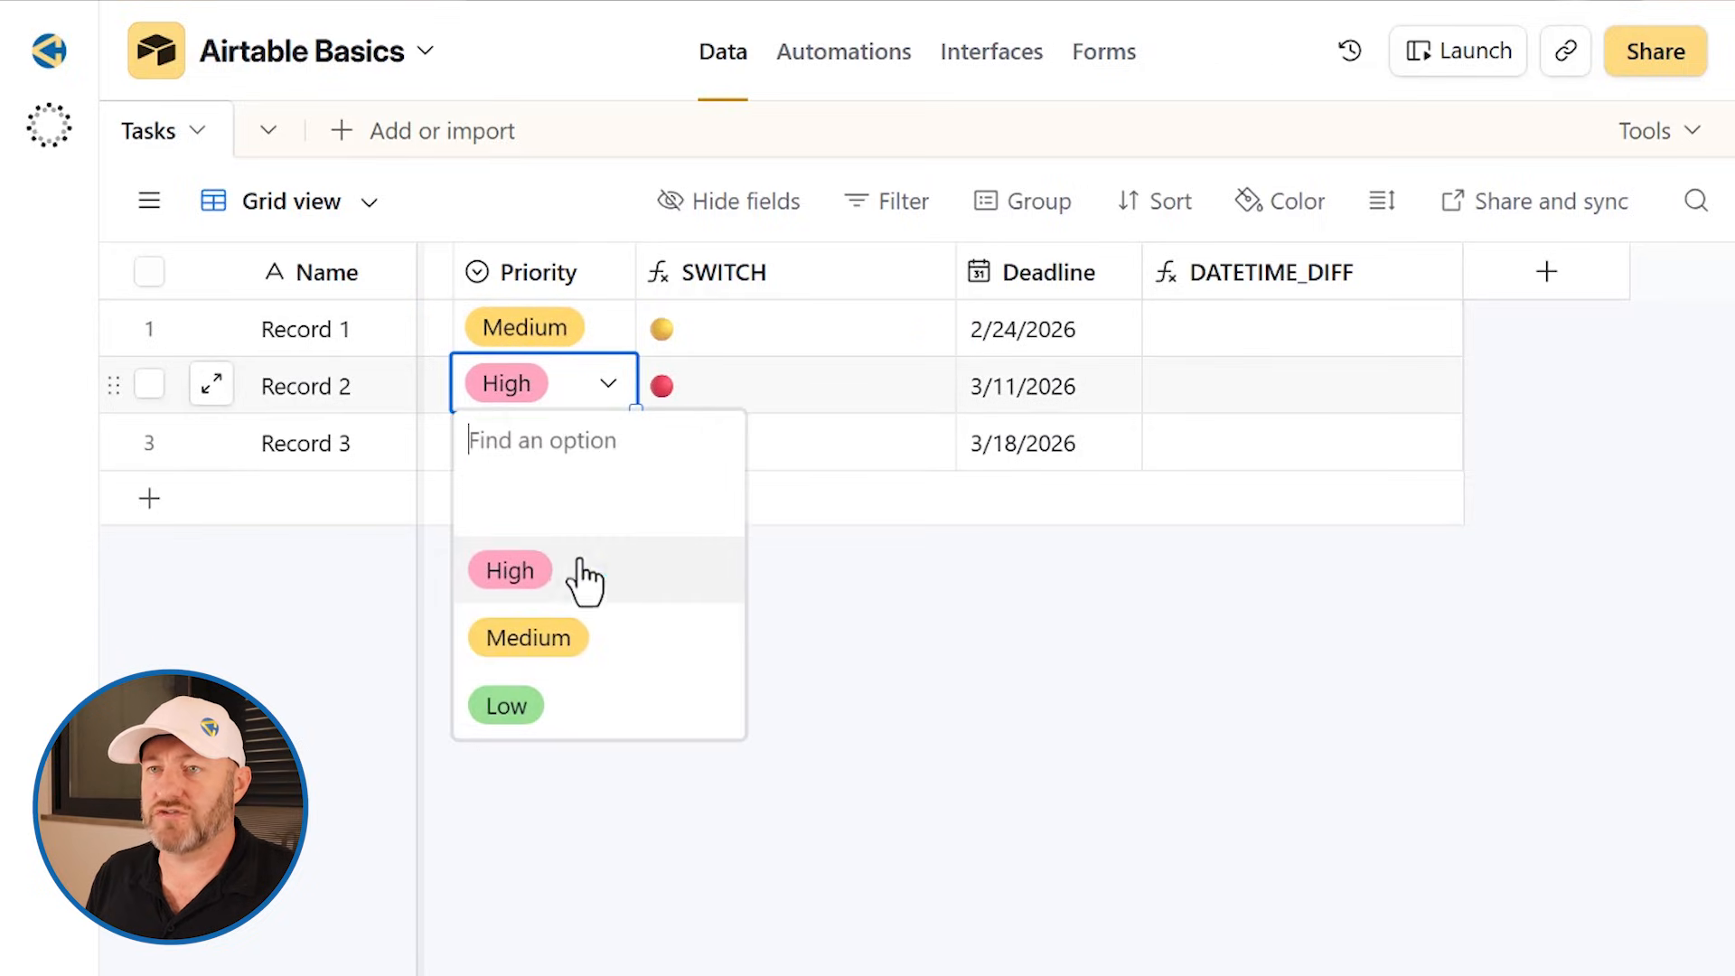
{"action": "left_click", "coordinate": [559, 640]}
{"action": "left_click", "coordinate": [713, 386]}
{"action": "left_click", "coordinate": [561, 402]}
{"action": "left_click", "coordinate": [561, 402]}
{"action": "left_click", "coordinate": [583, 705]}
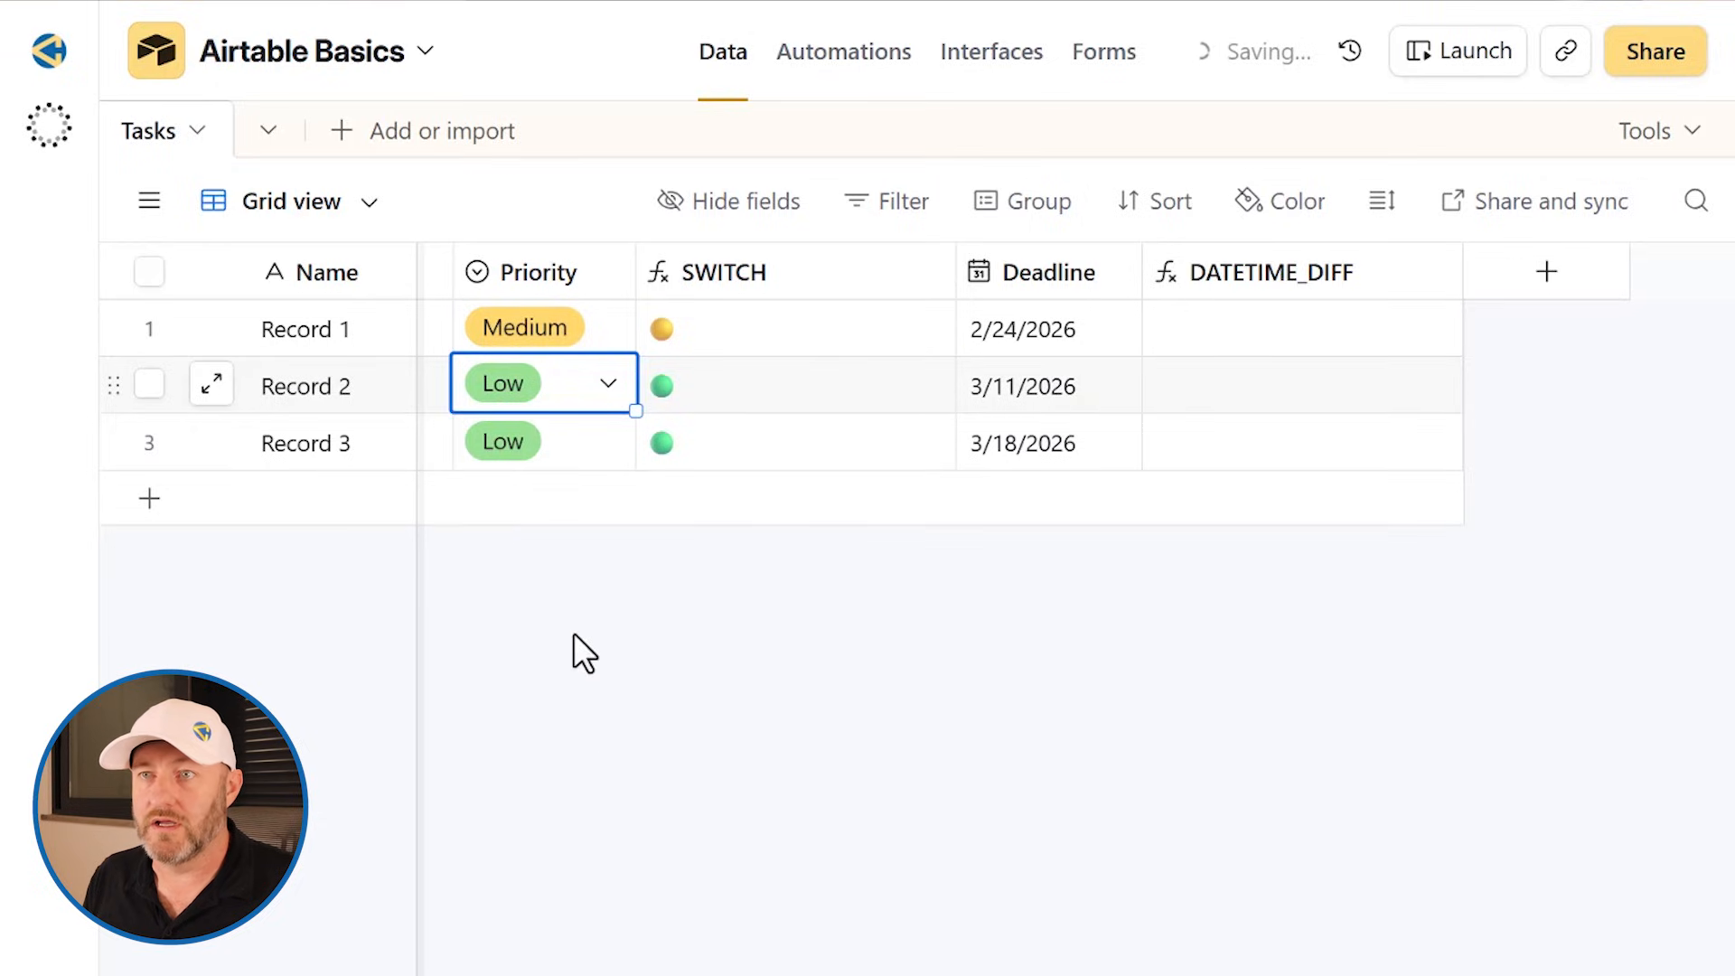
Step: Clear Record 2's Priority to test the default result, and check the '⚫' default in the SWITCH formula
{"action": "left_click", "coordinate": [554, 402]}
{"action": "left_click", "coordinate": [556, 506]}
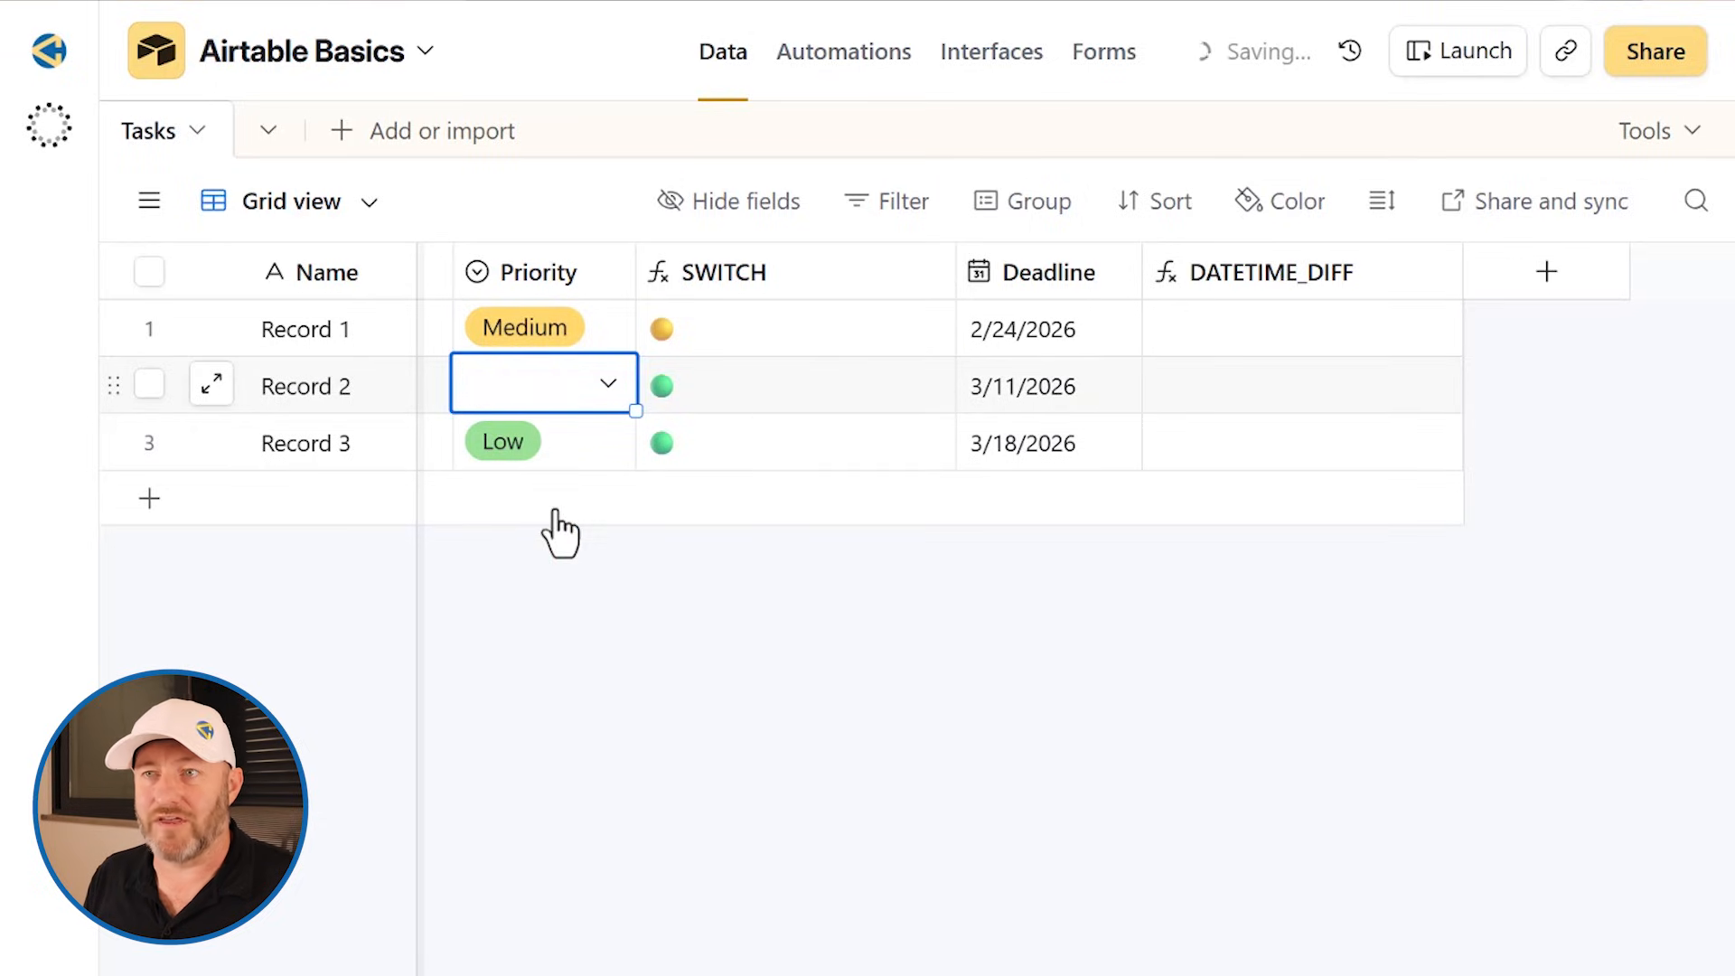
{"action": "left_click", "coordinate": [629, 687]}
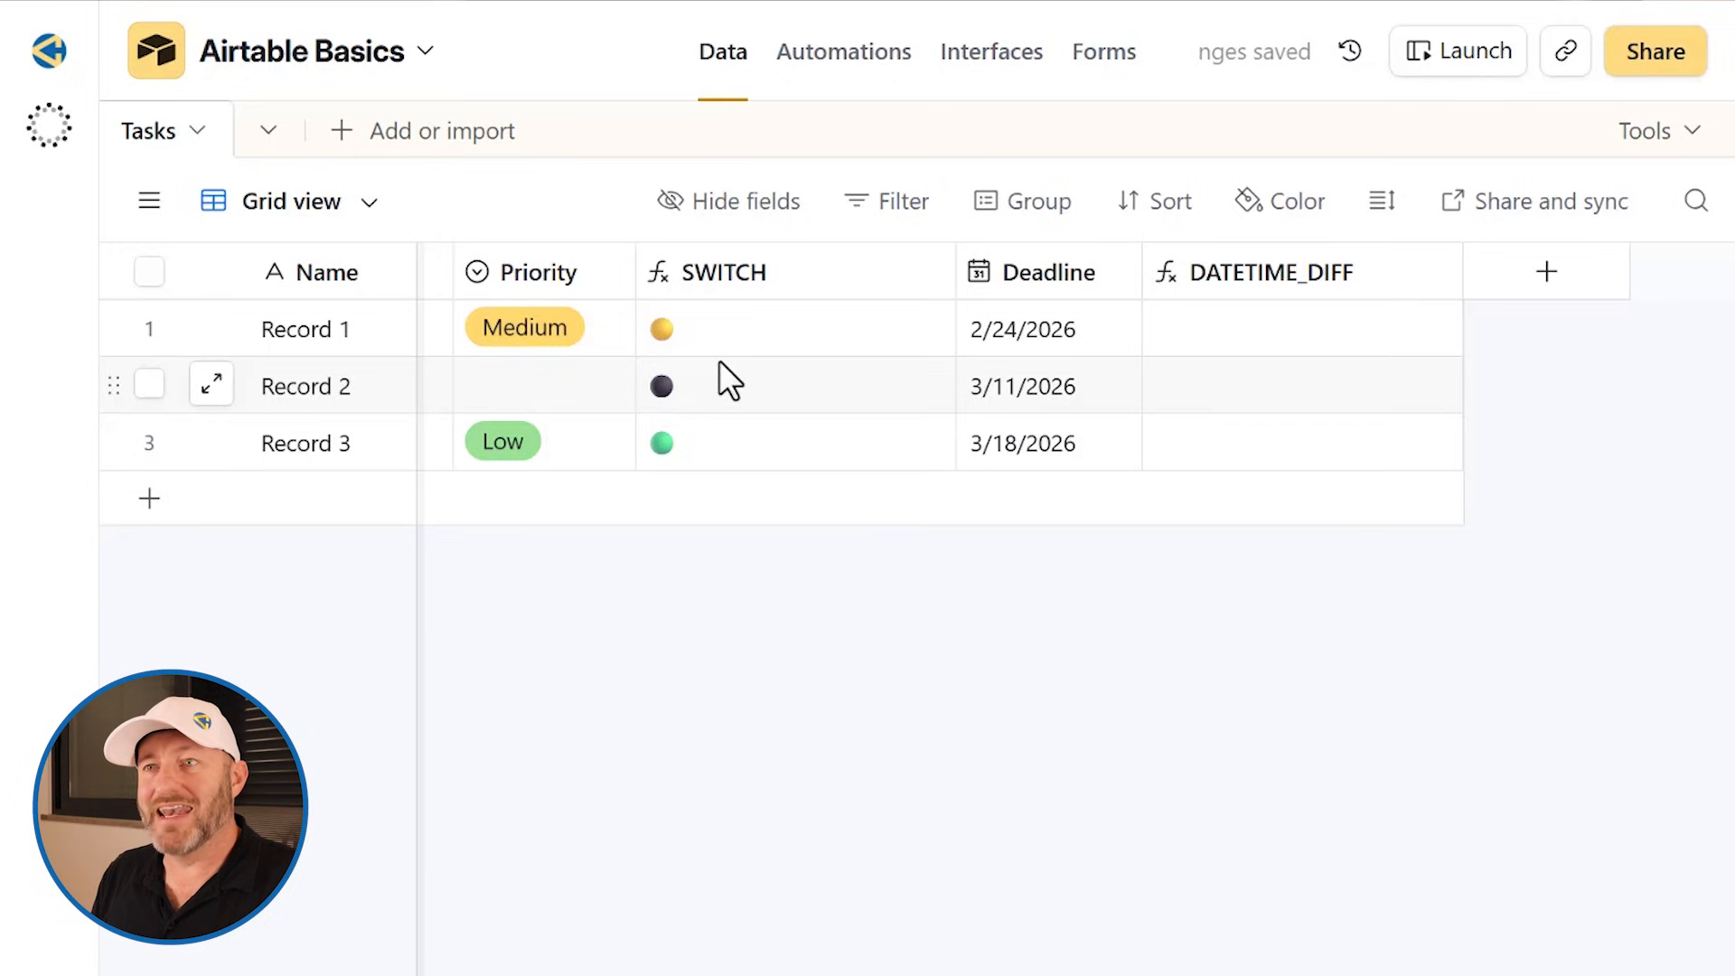
{"action": "double_click", "coordinate": [747, 272]}
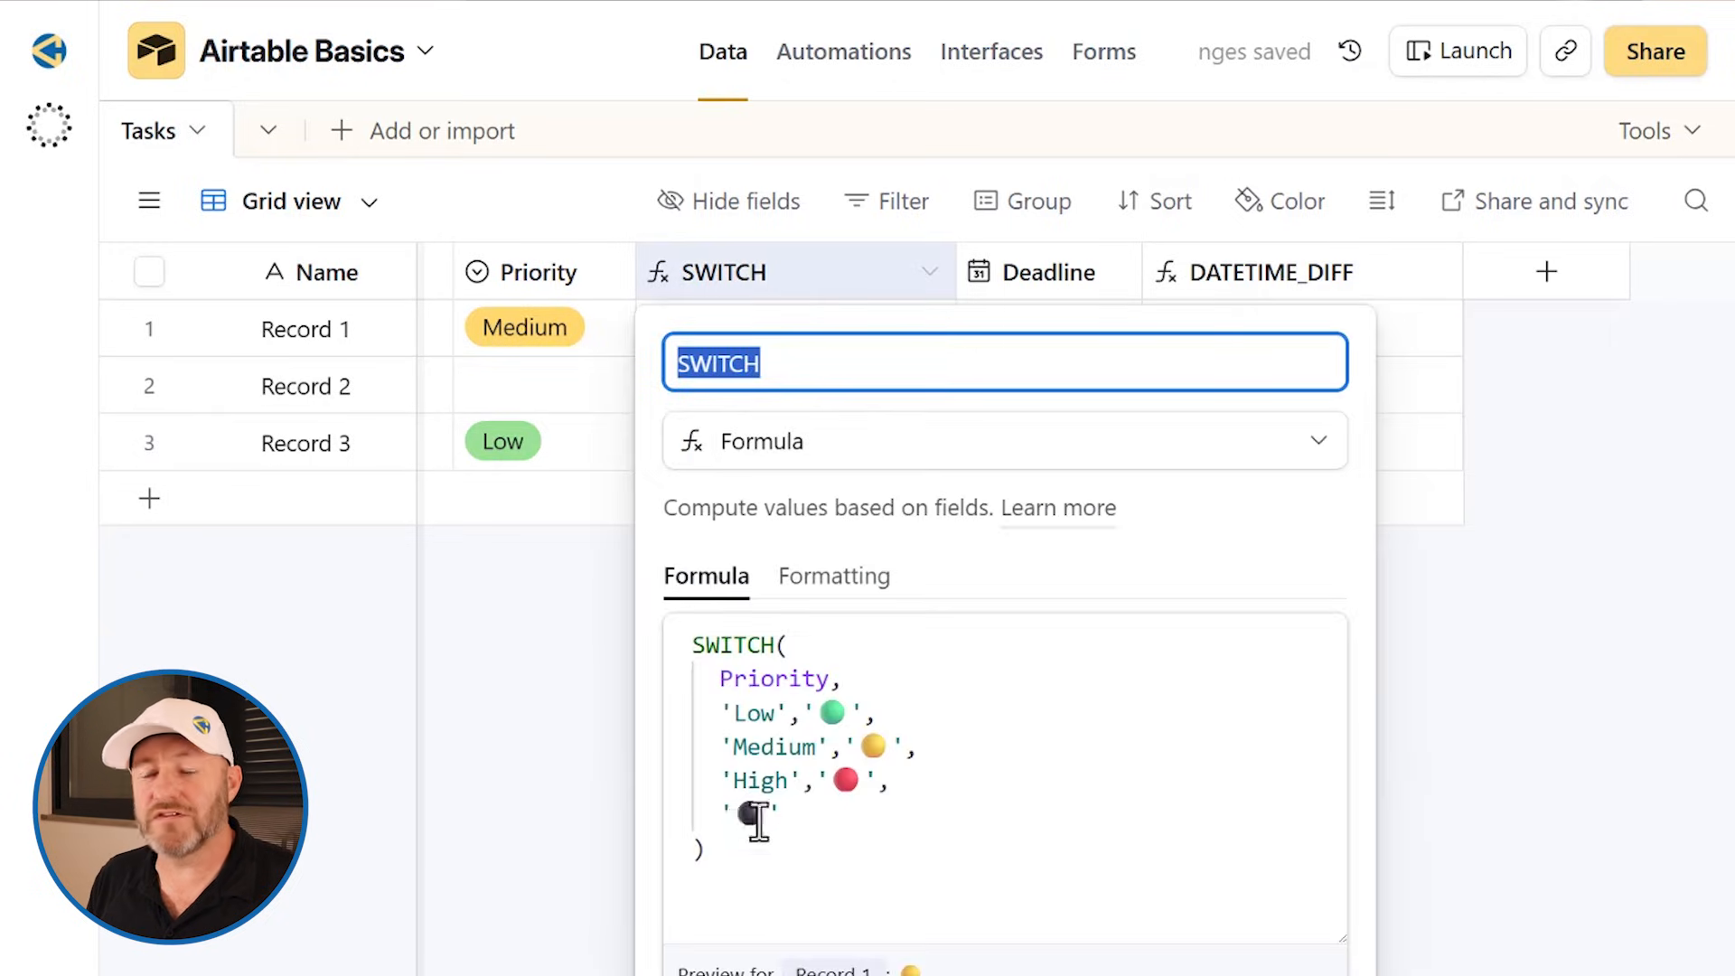
{"action": "left_click", "coordinate": [555, 761]}
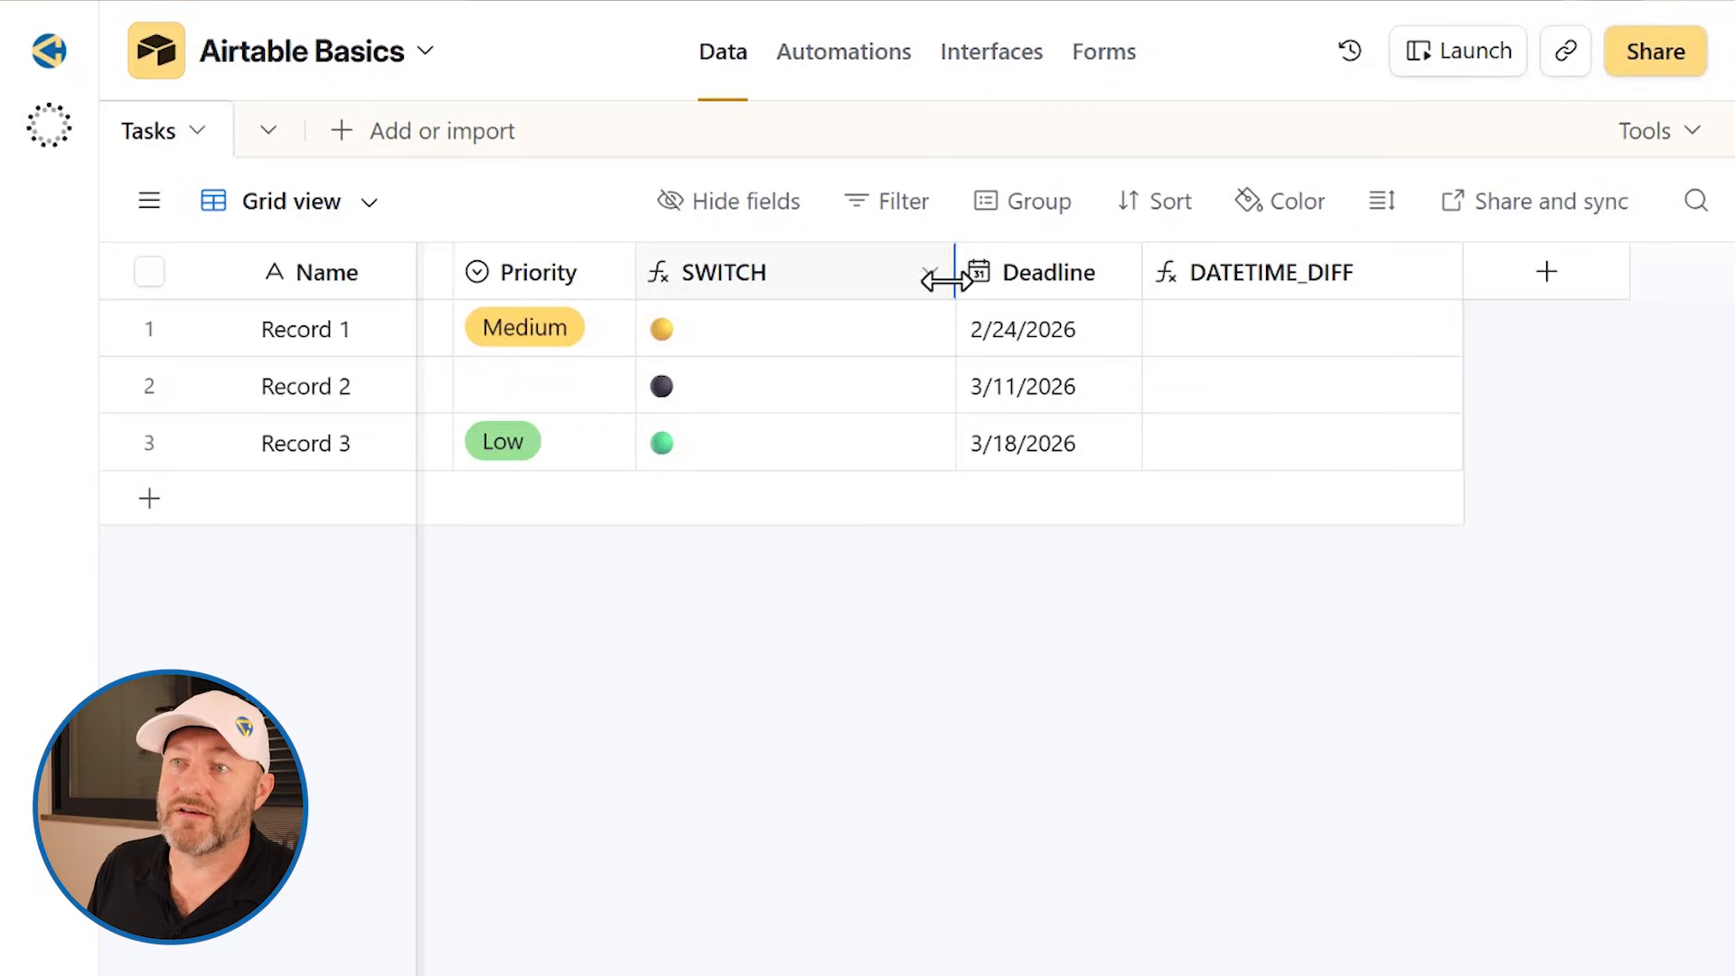
Step: Narrow the SWITCH column and select Record 1's Deadline cell
{"action": "left_click_drag", "start_coordinate": [949, 279], "coordinate": [859, 281]}
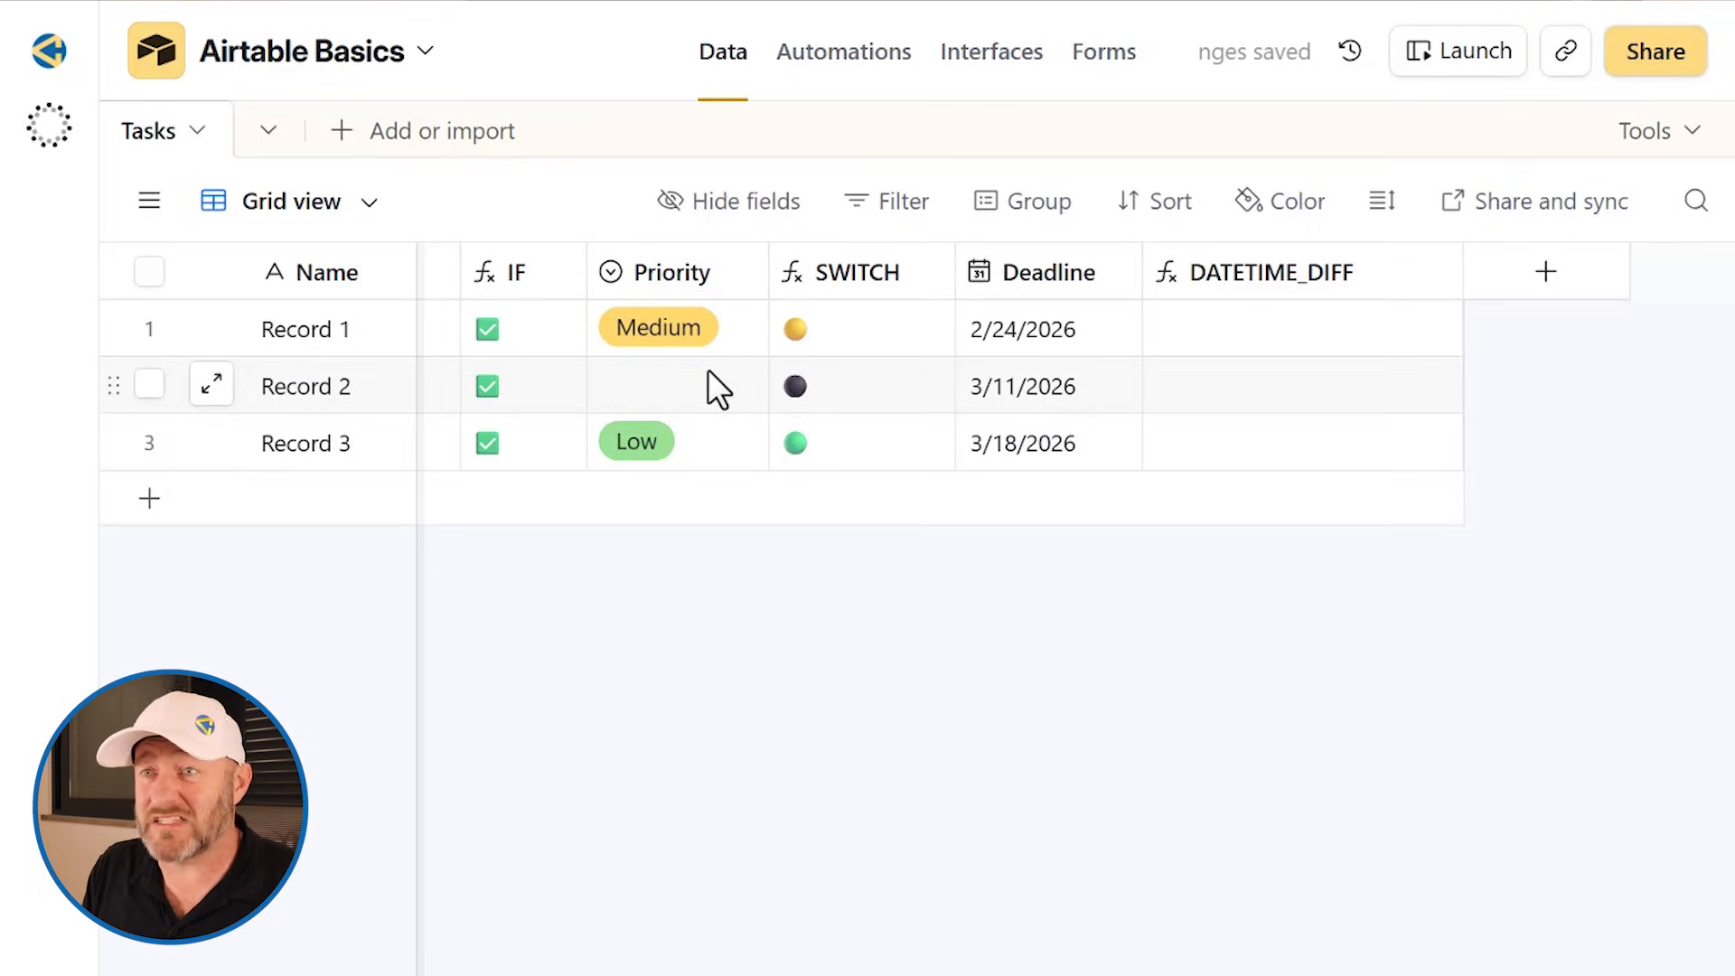
{"action": "scroll", "coordinate": [651, 438], "scroll_direction": "left", "scroll_amount": 3}
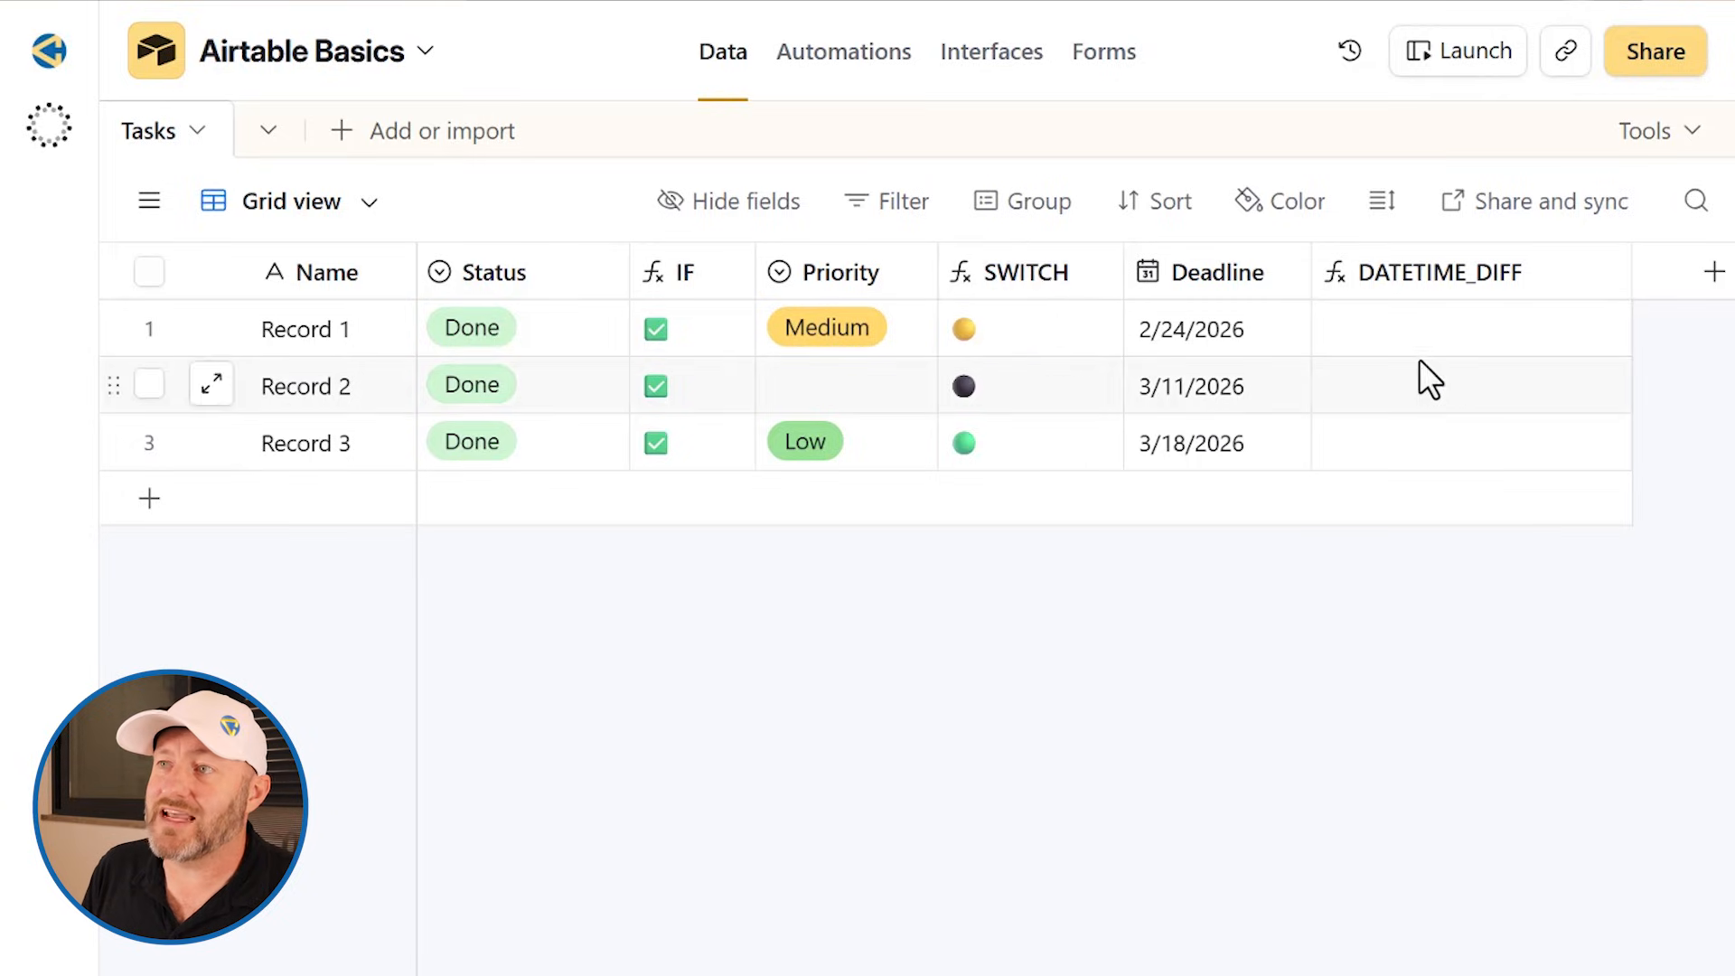
{"action": "scroll", "coordinate": [1428, 376], "scroll_direction": "right", "scroll_amount": 3}
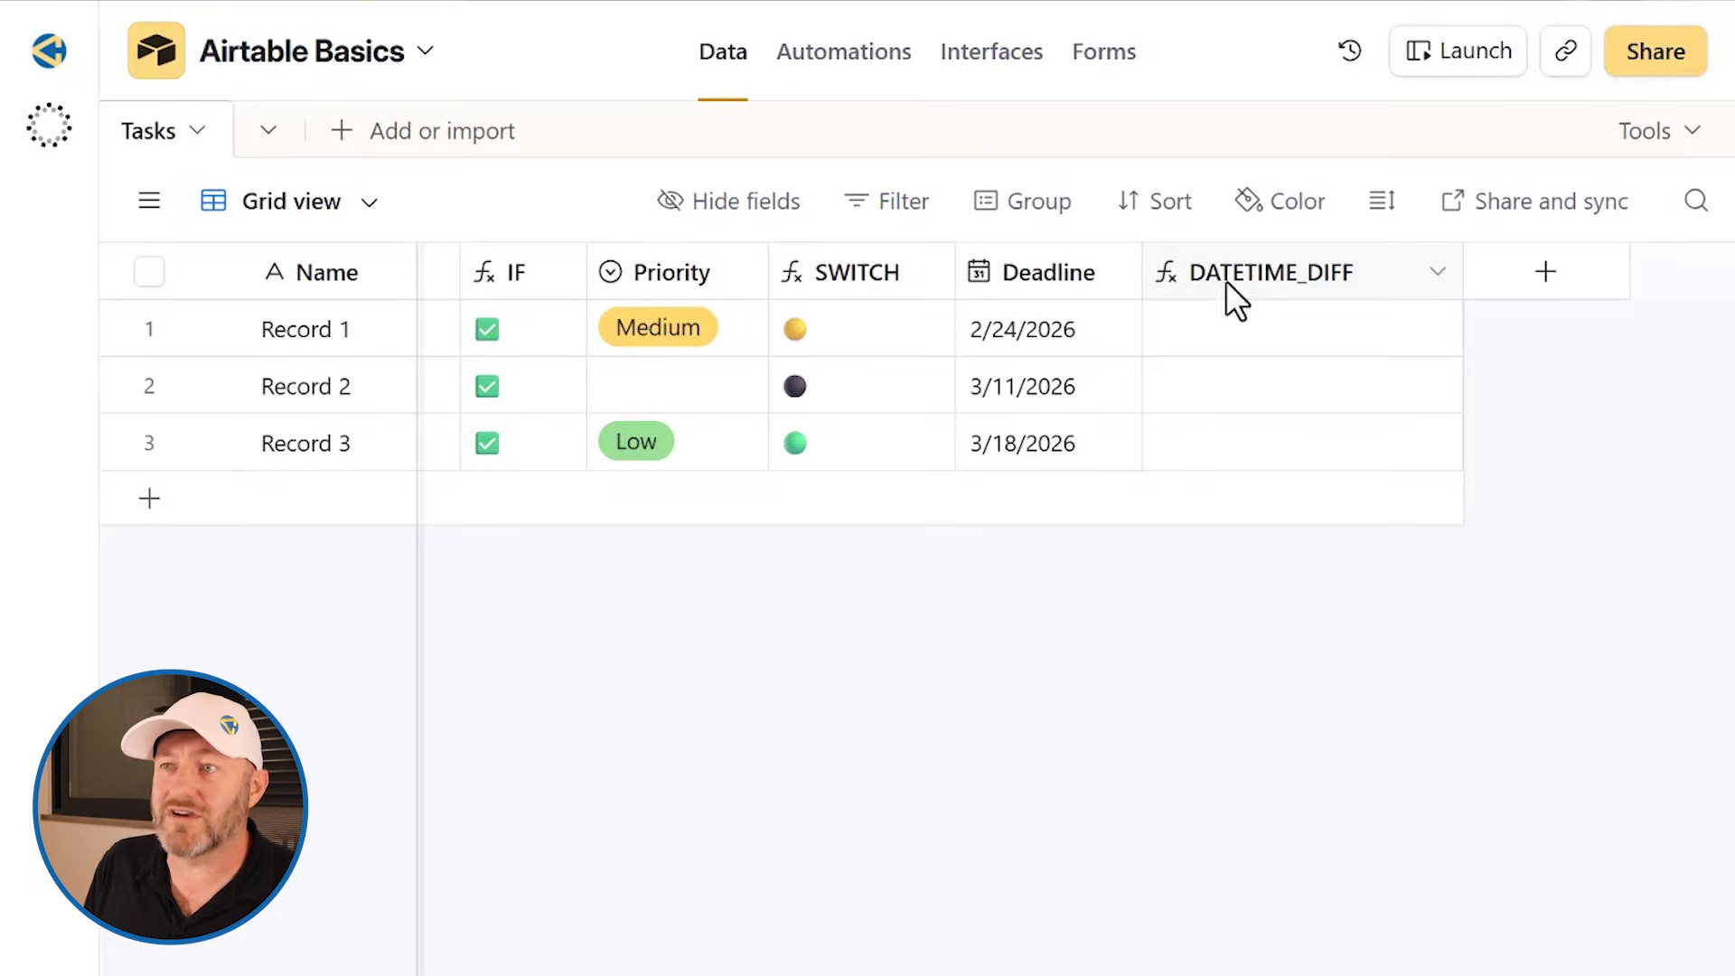
{"action": "left_click", "coordinate": [1067, 338]}
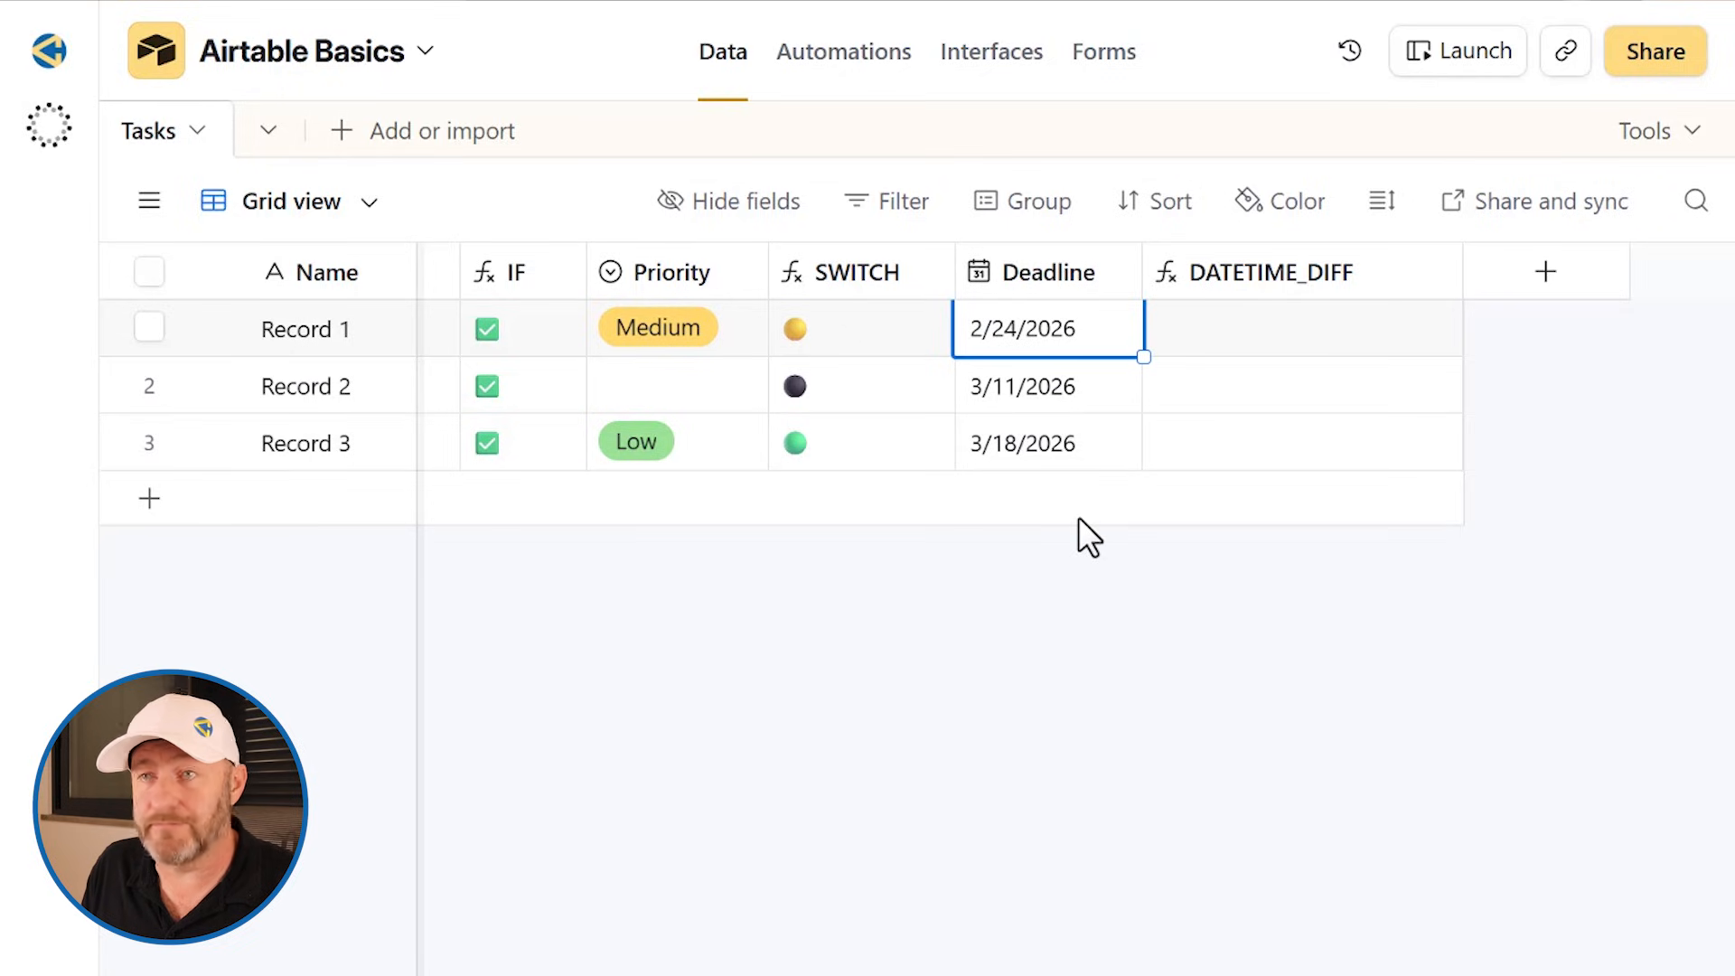
Step: Replace the DATETIME_DIFF field's empty-string formula with the DATETIME_DIFF function, found by entering "datet"
{"action": "double_click", "coordinate": [1355, 262]}
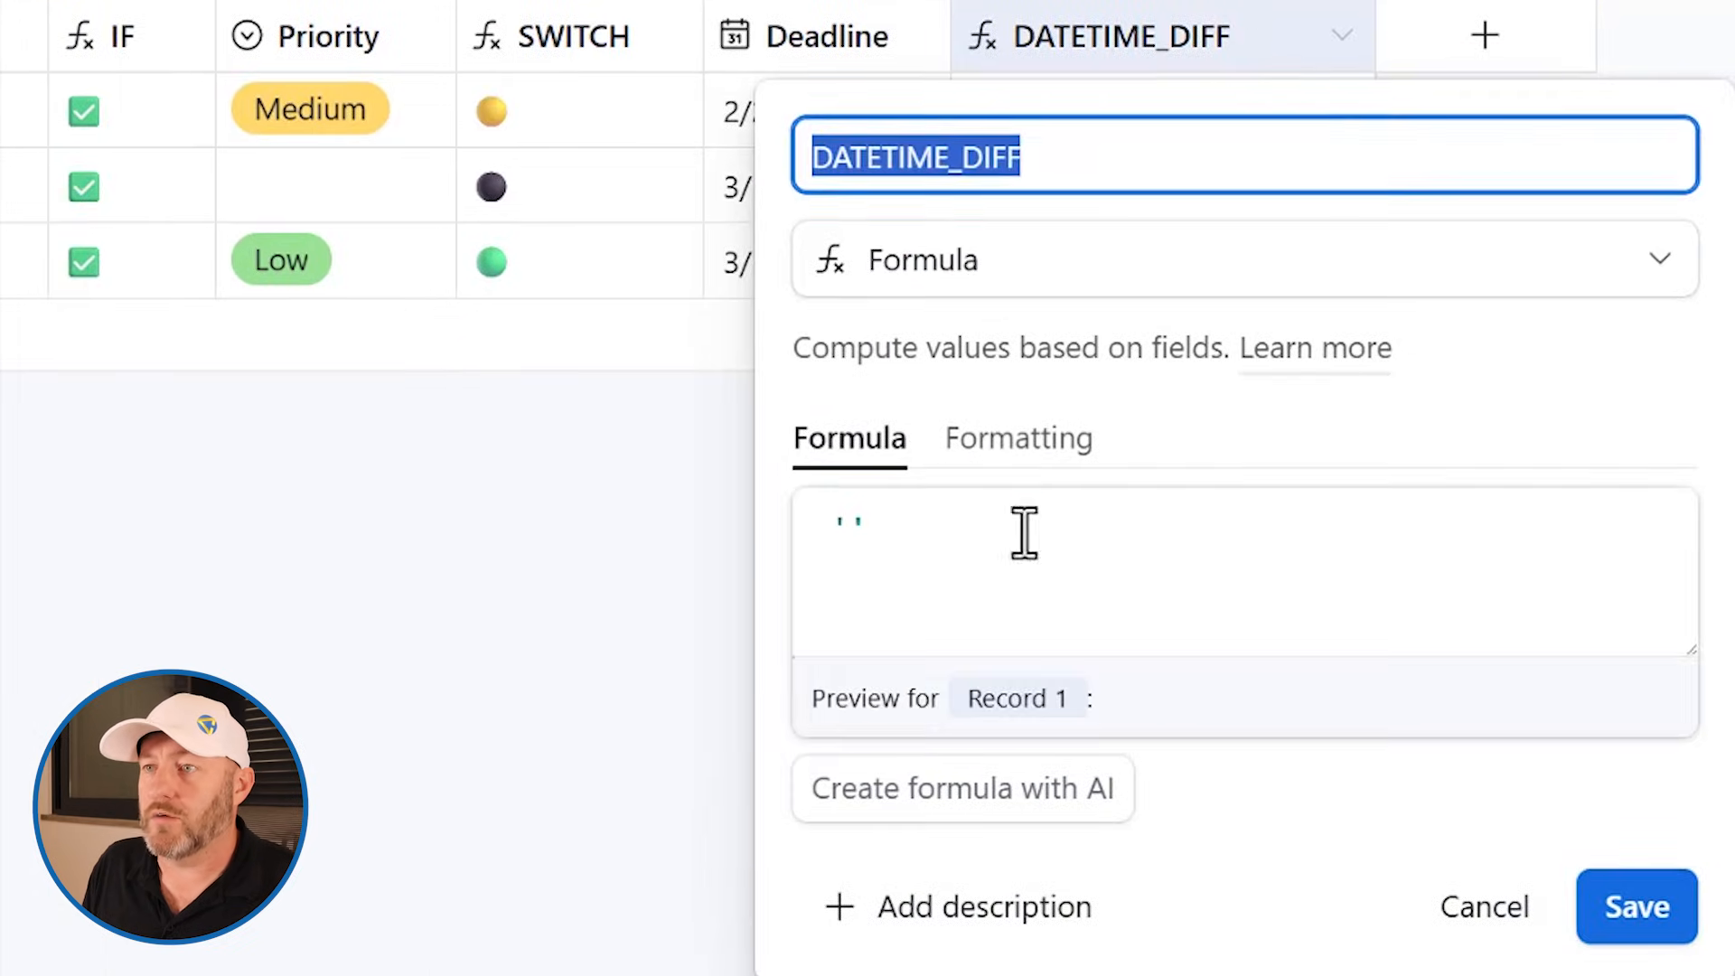
{"action": "left_click_drag", "start_coordinate": [1051, 554], "coordinate": [858, 532]}
{"action": "key", "text": "BackSpace"}
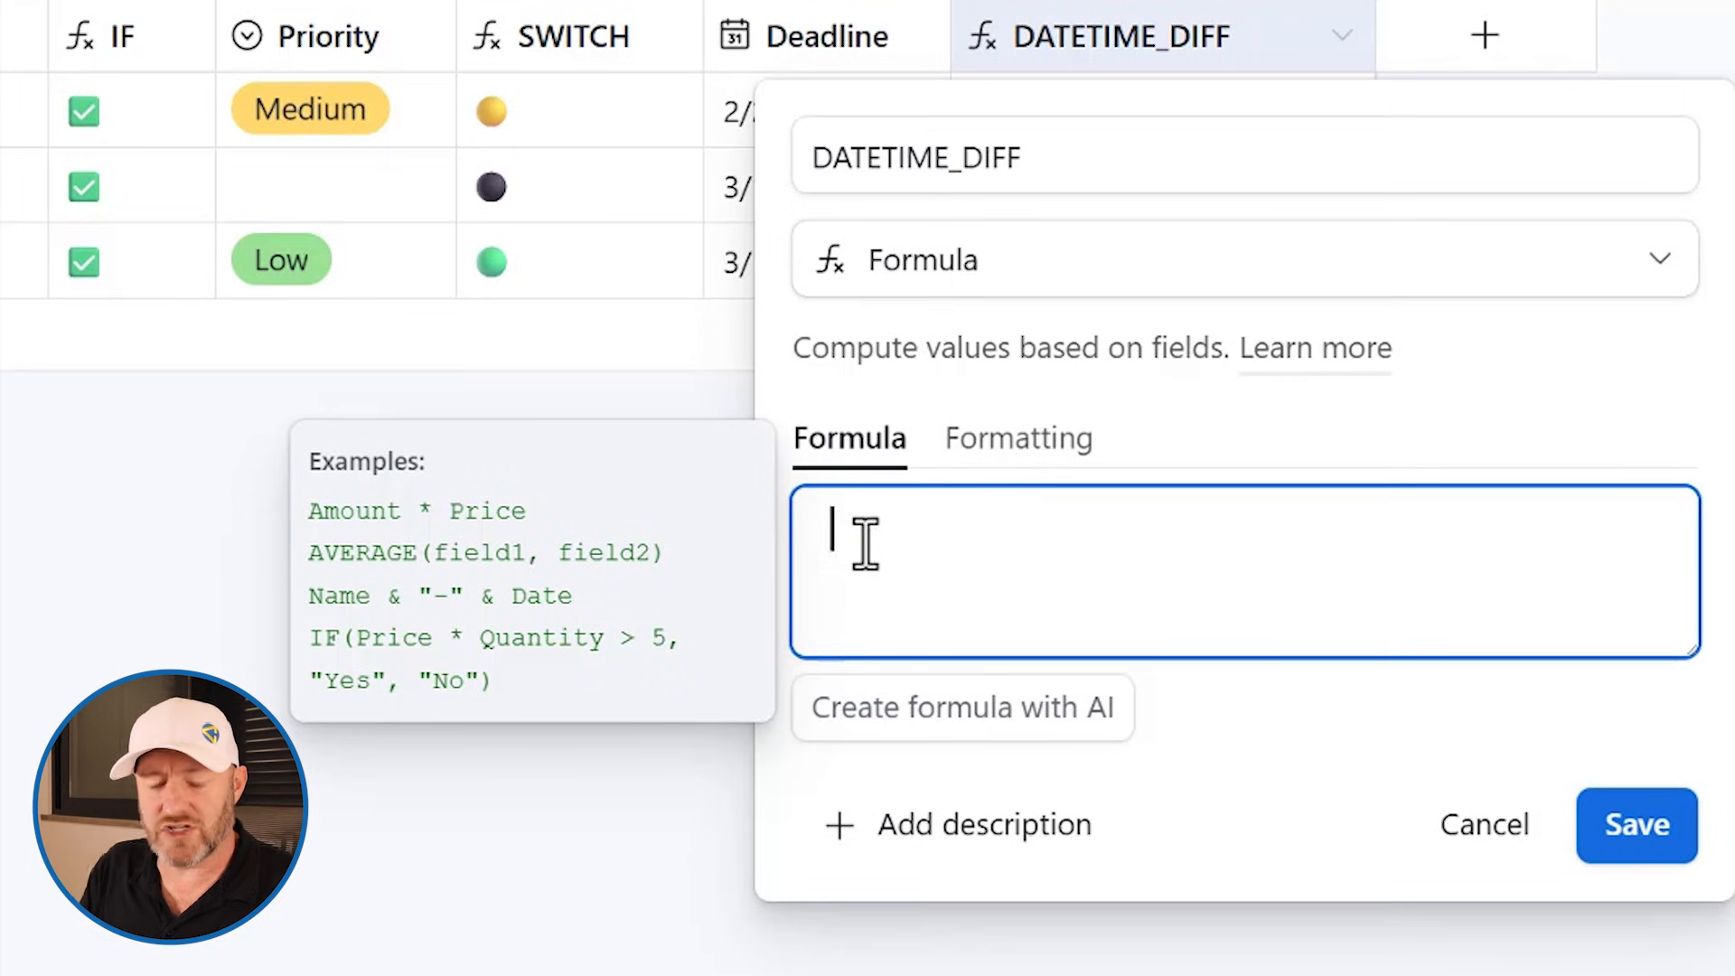
{"action": "type", "text": "datet"}
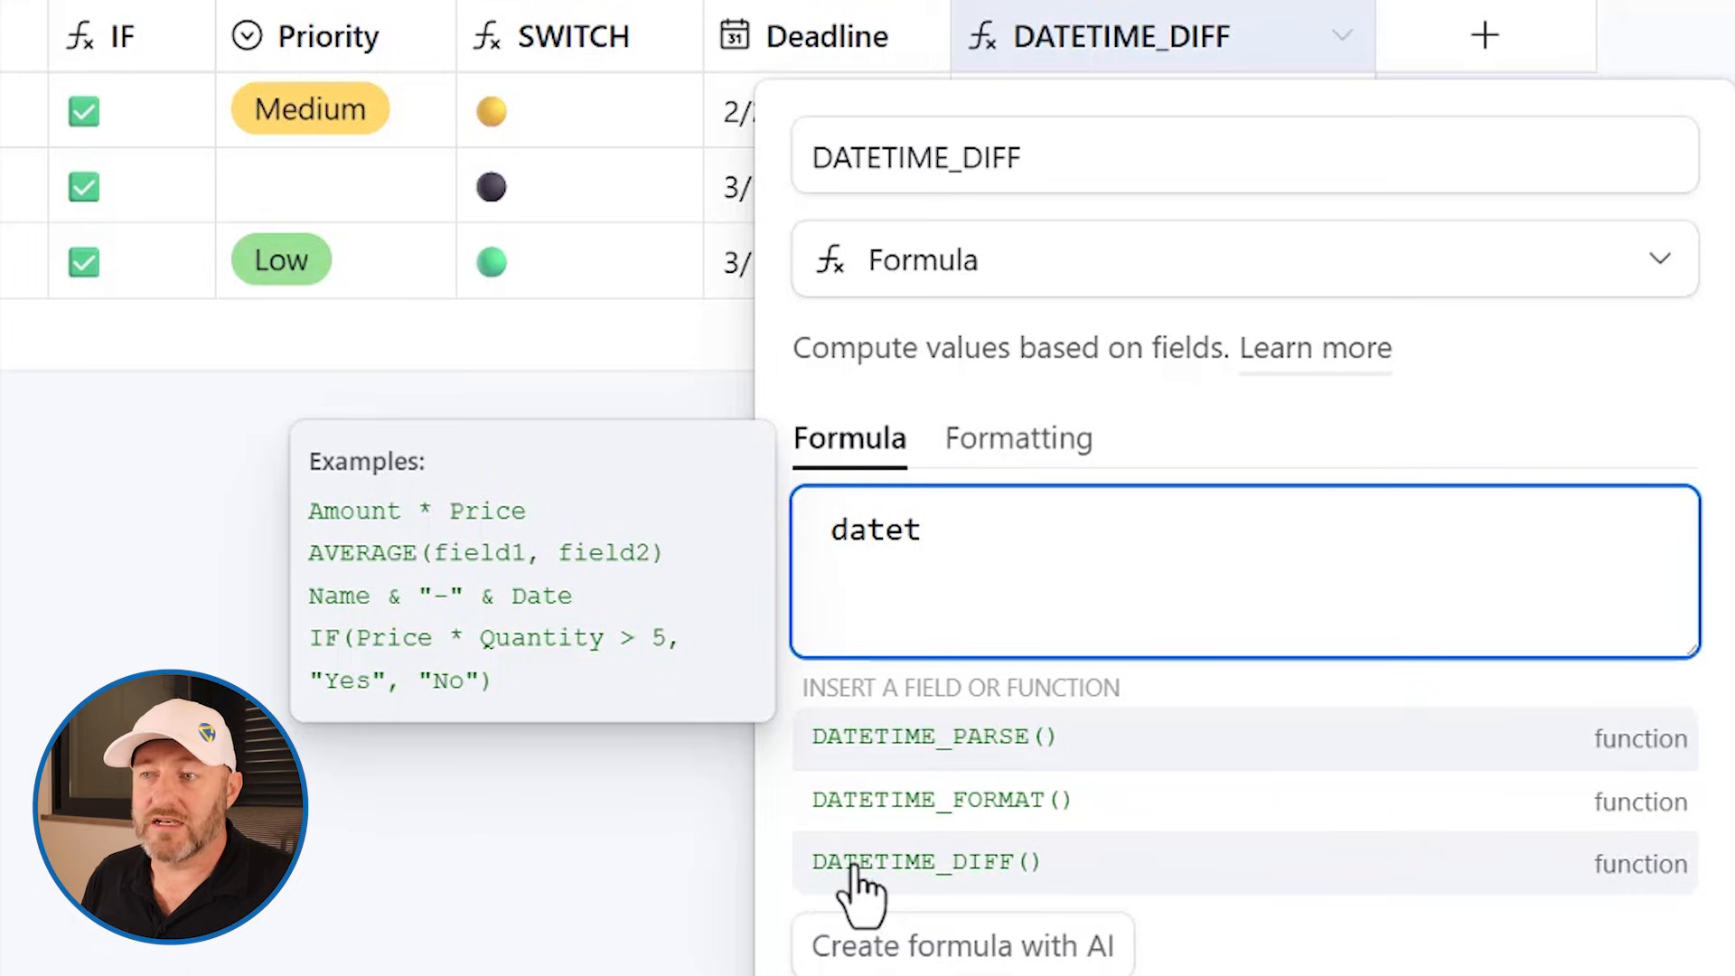
{"action": "left_click", "coordinate": [943, 875]}
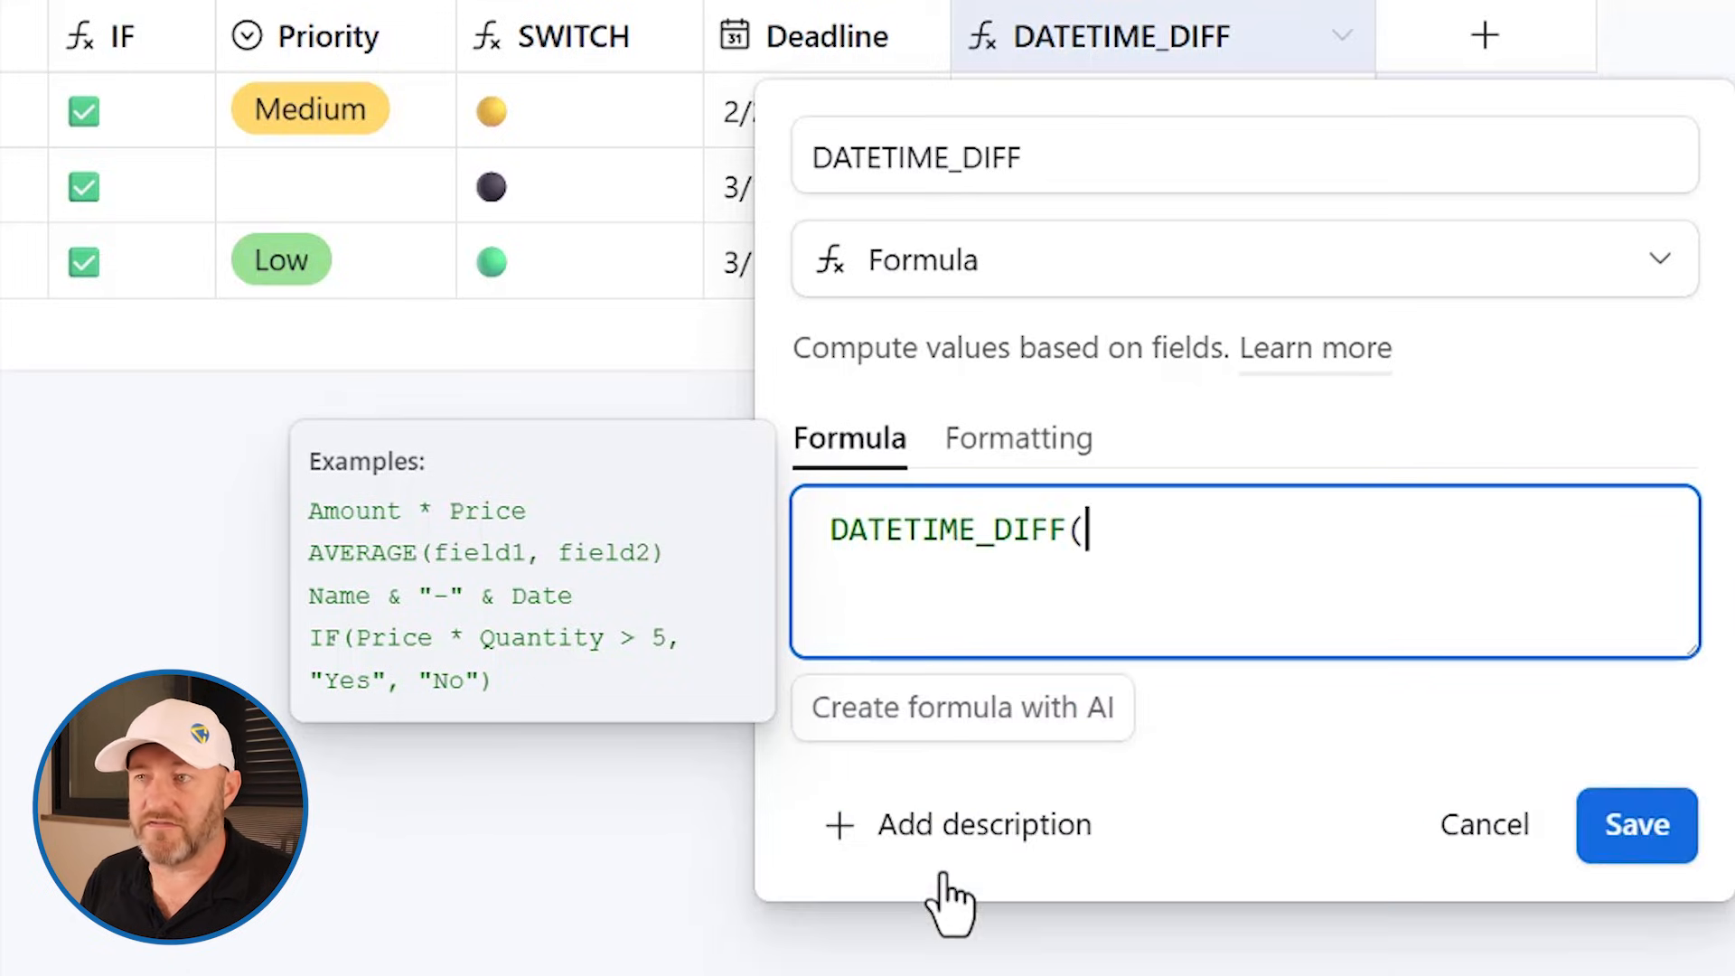
Step: Spread the DATETIME_DIFF function over separate lines and insert the Deadline field as its first argument
{"action": "type", "text": ")"}
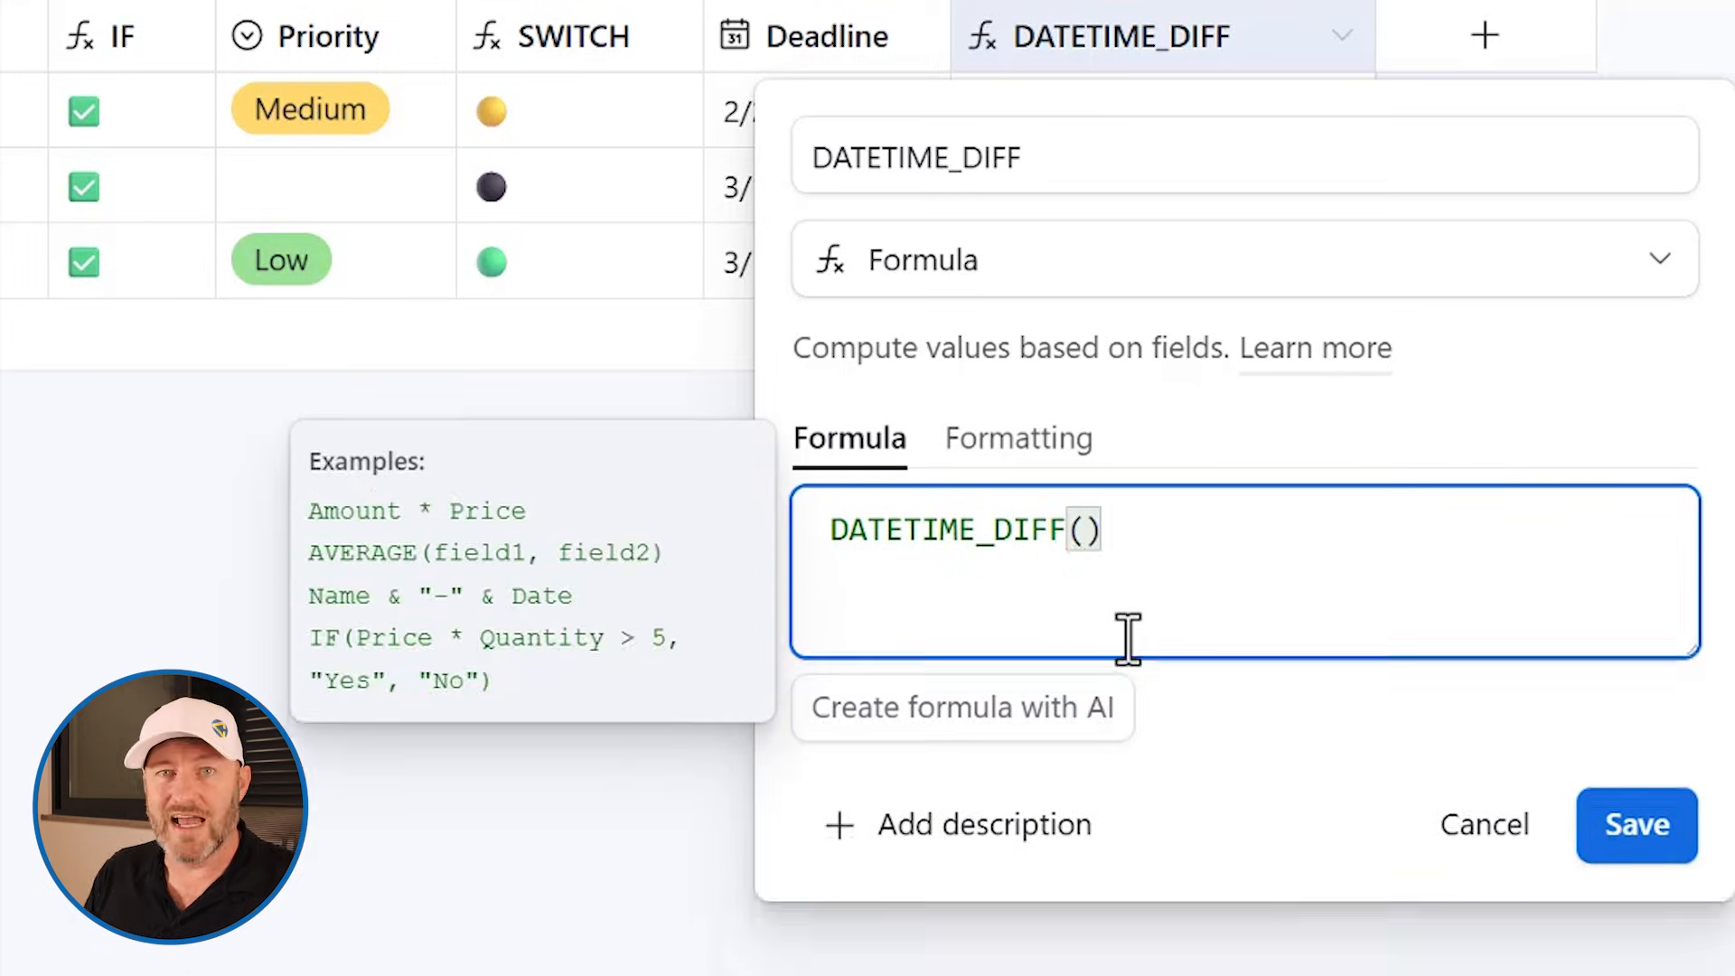
{"action": "key", "text": "Left"}
{"action": "key", "text": "Return"}
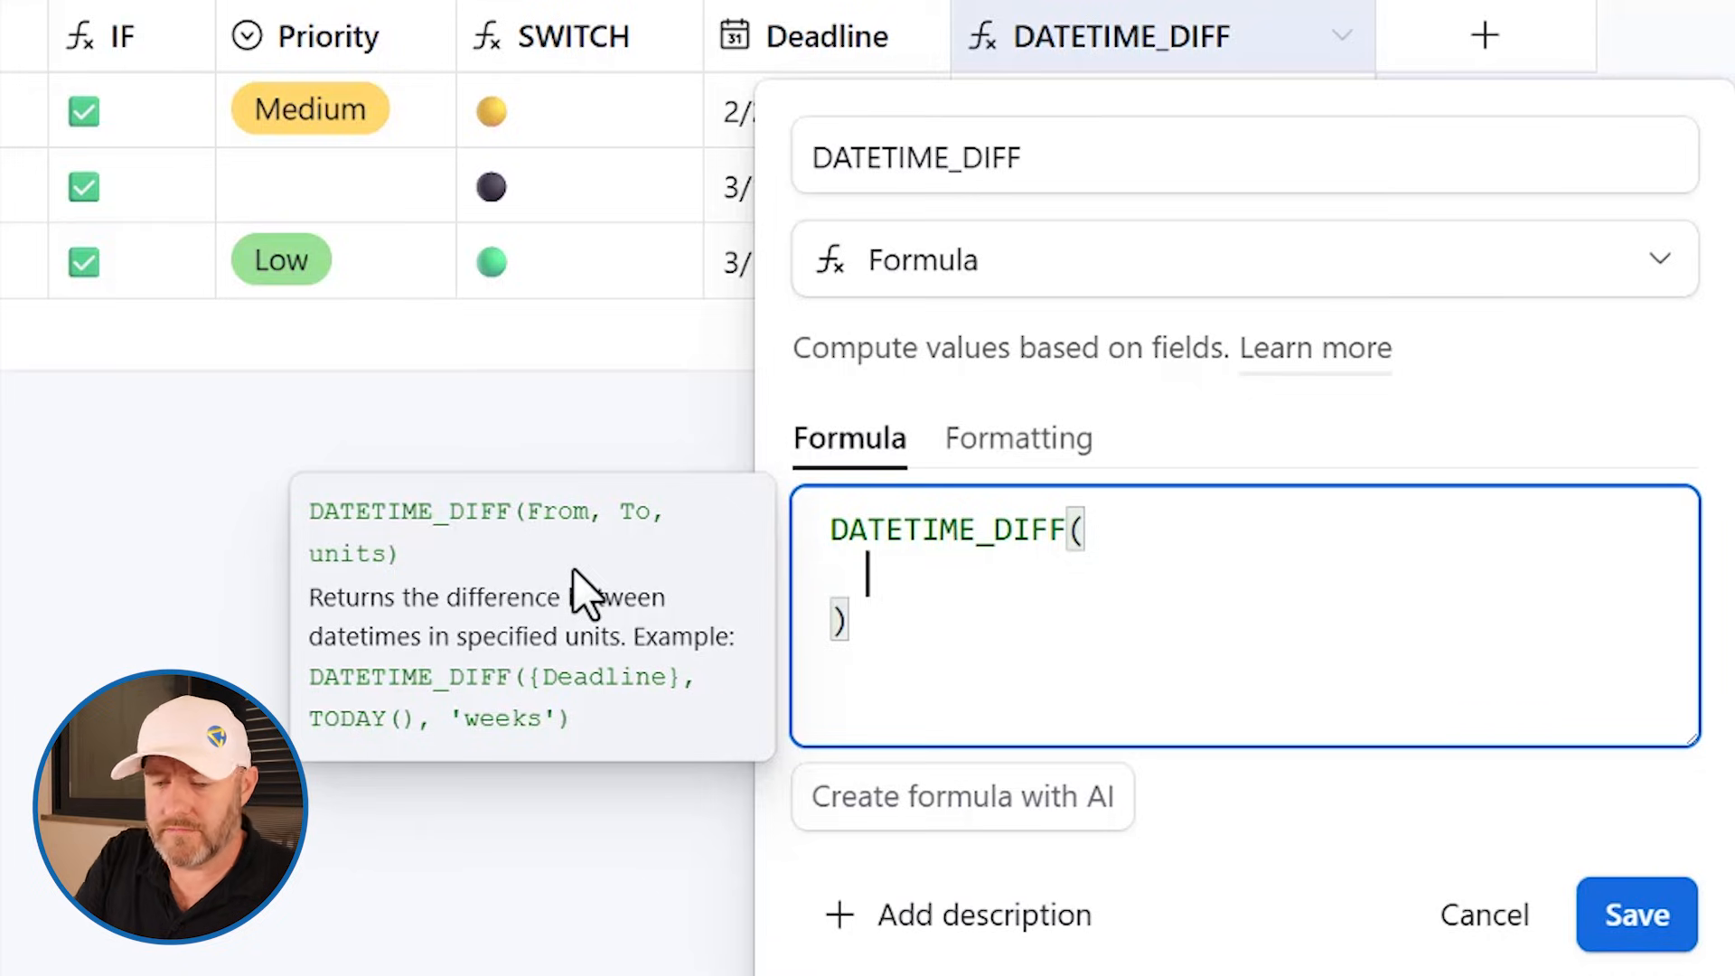
{"action": "type", "text": "dead"}
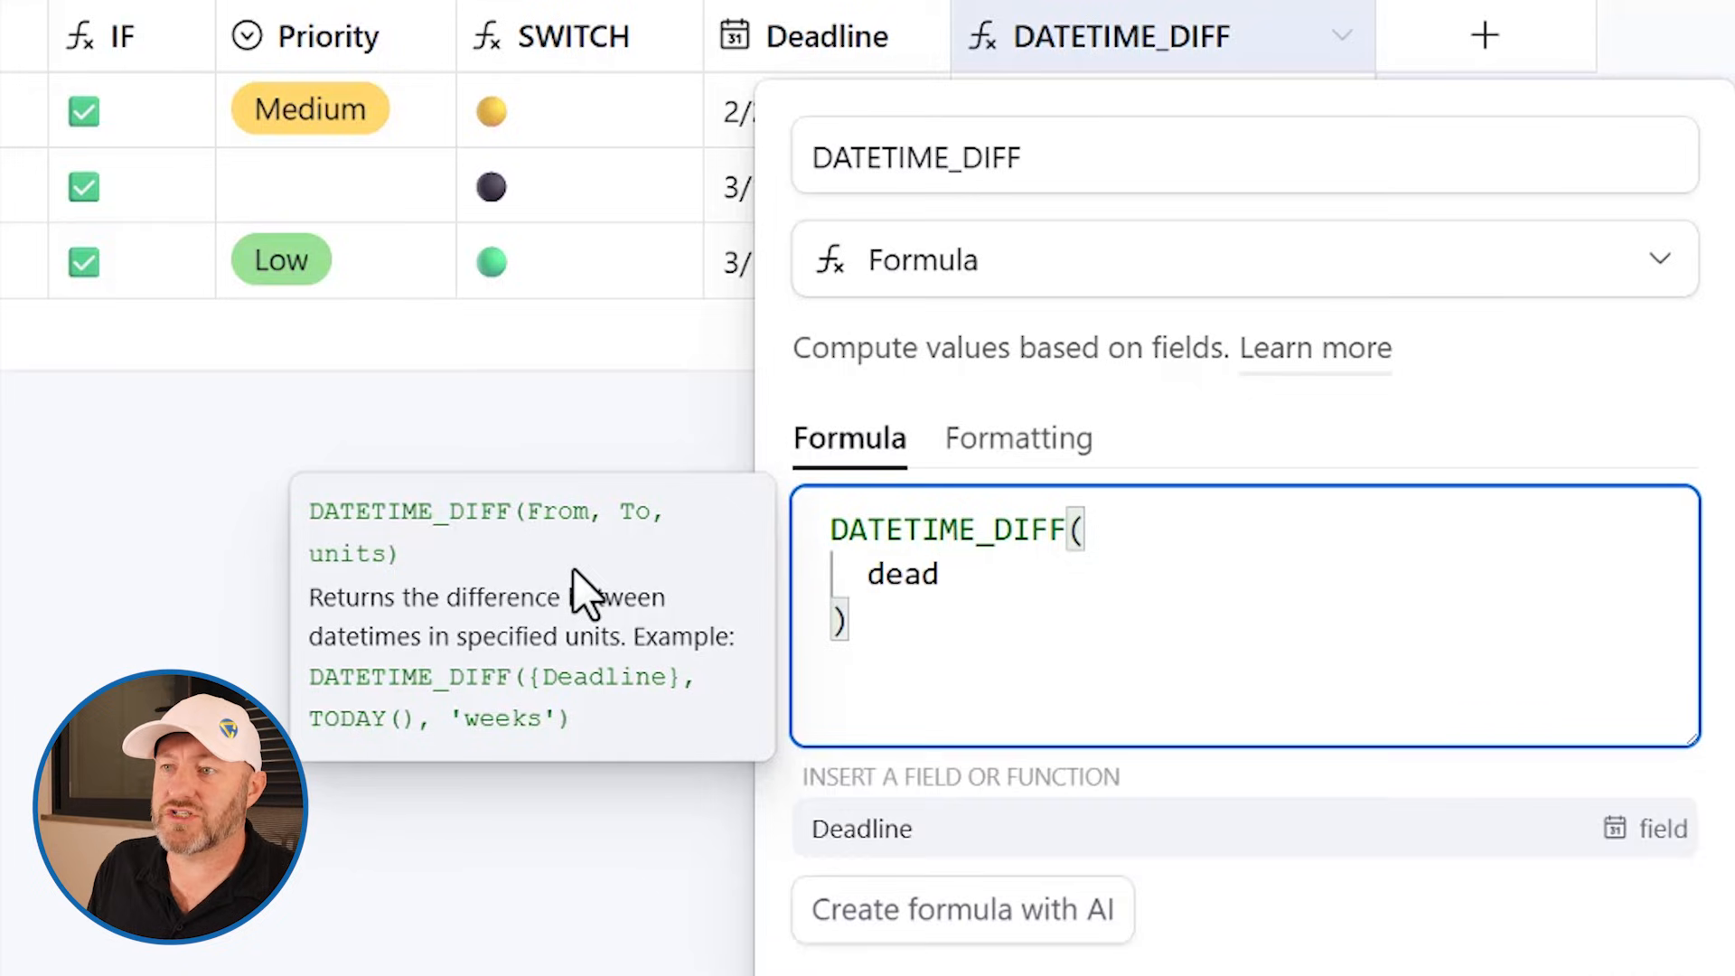
{"action": "left_click", "coordinate": [863, 829]}
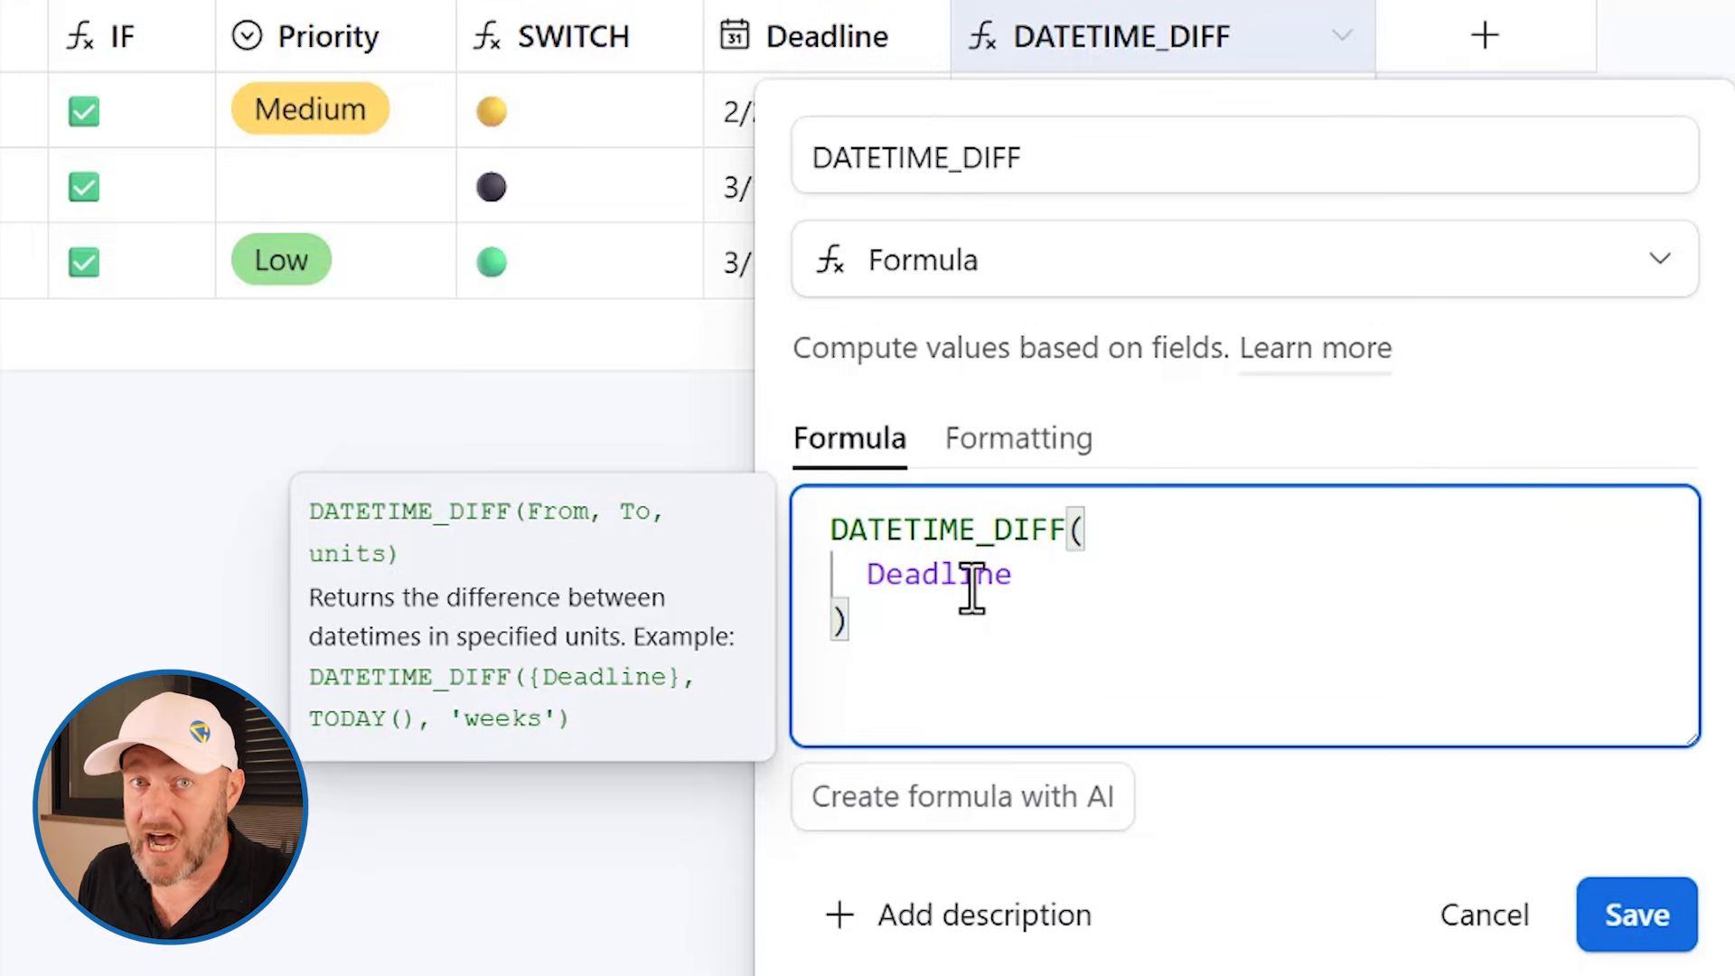
{"action": "type", "text": ","}
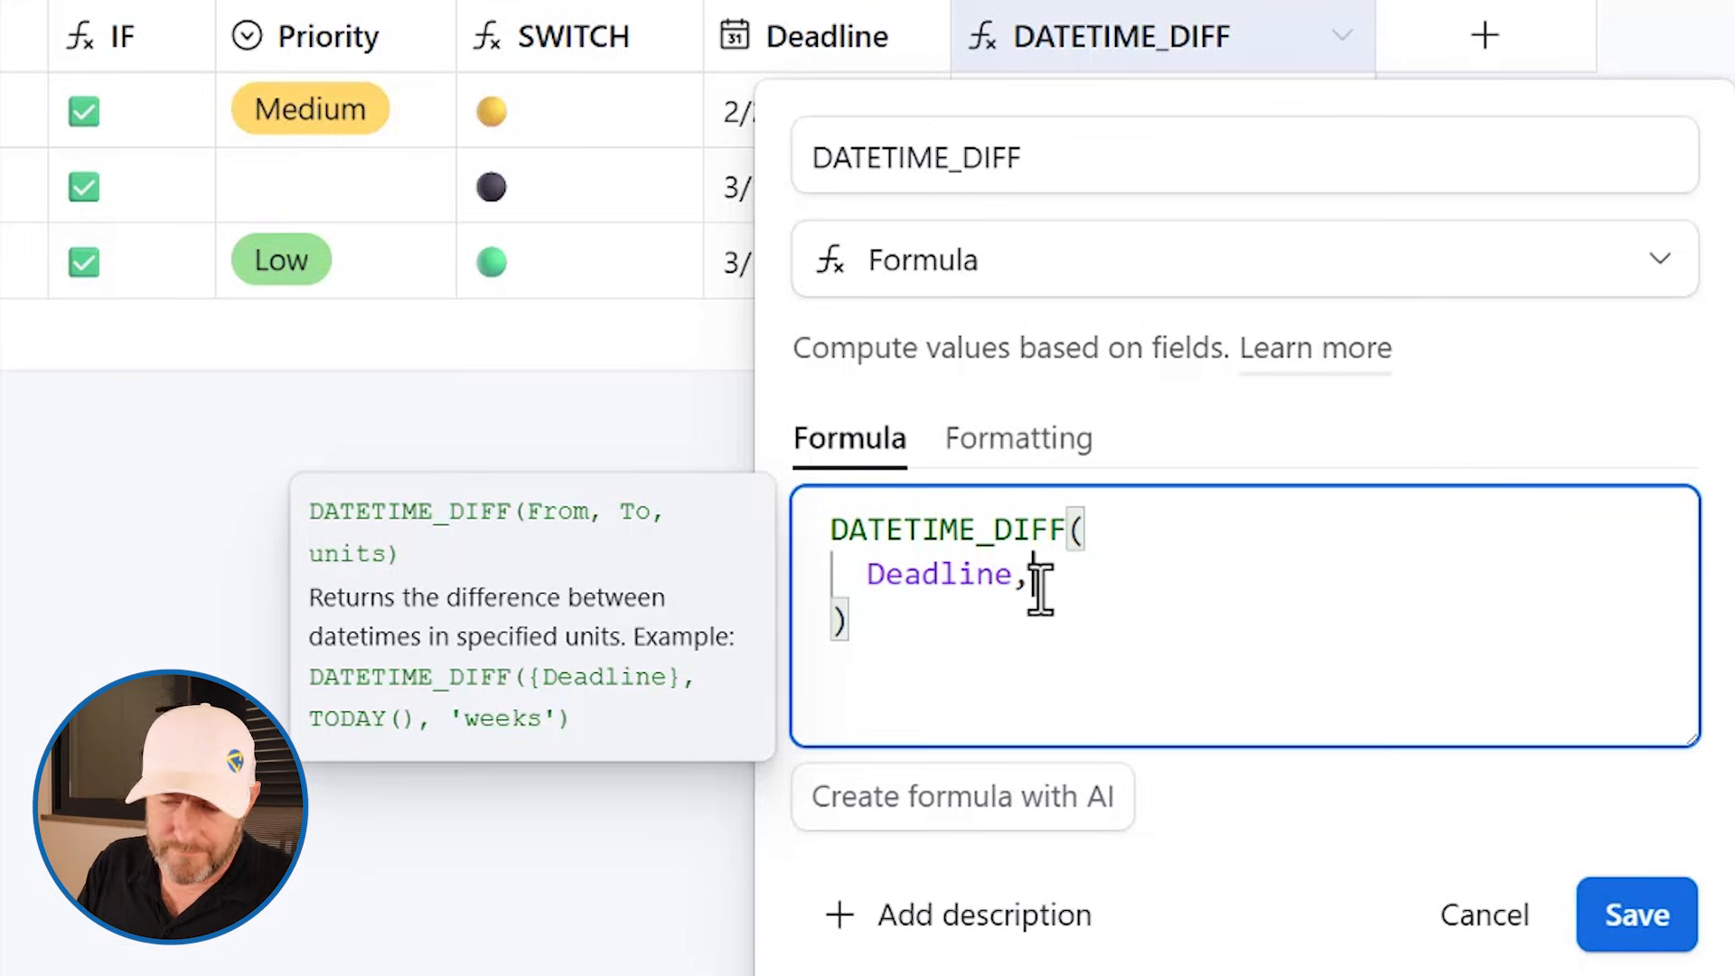
{"action": "key", "text": "Return"}
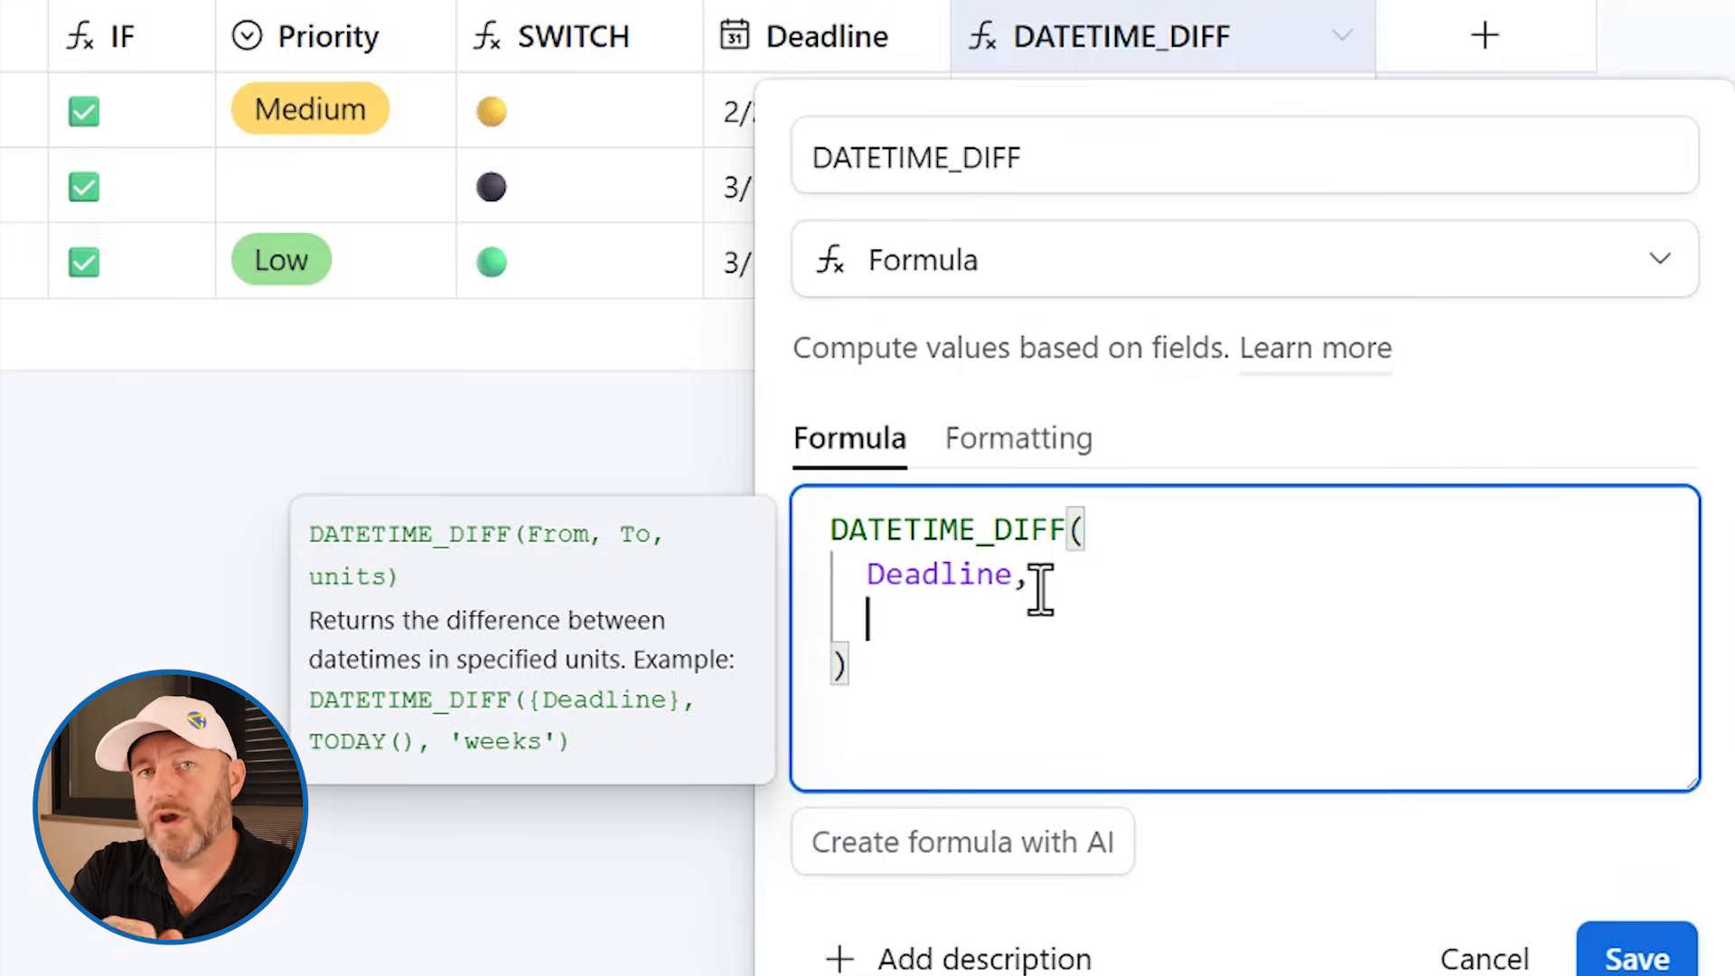
Step: Add Today() as the second argument and 'days' as the unit on their own lines, and save the DATETIME_DIFF field
{"action": "type", "text": "Today()"}
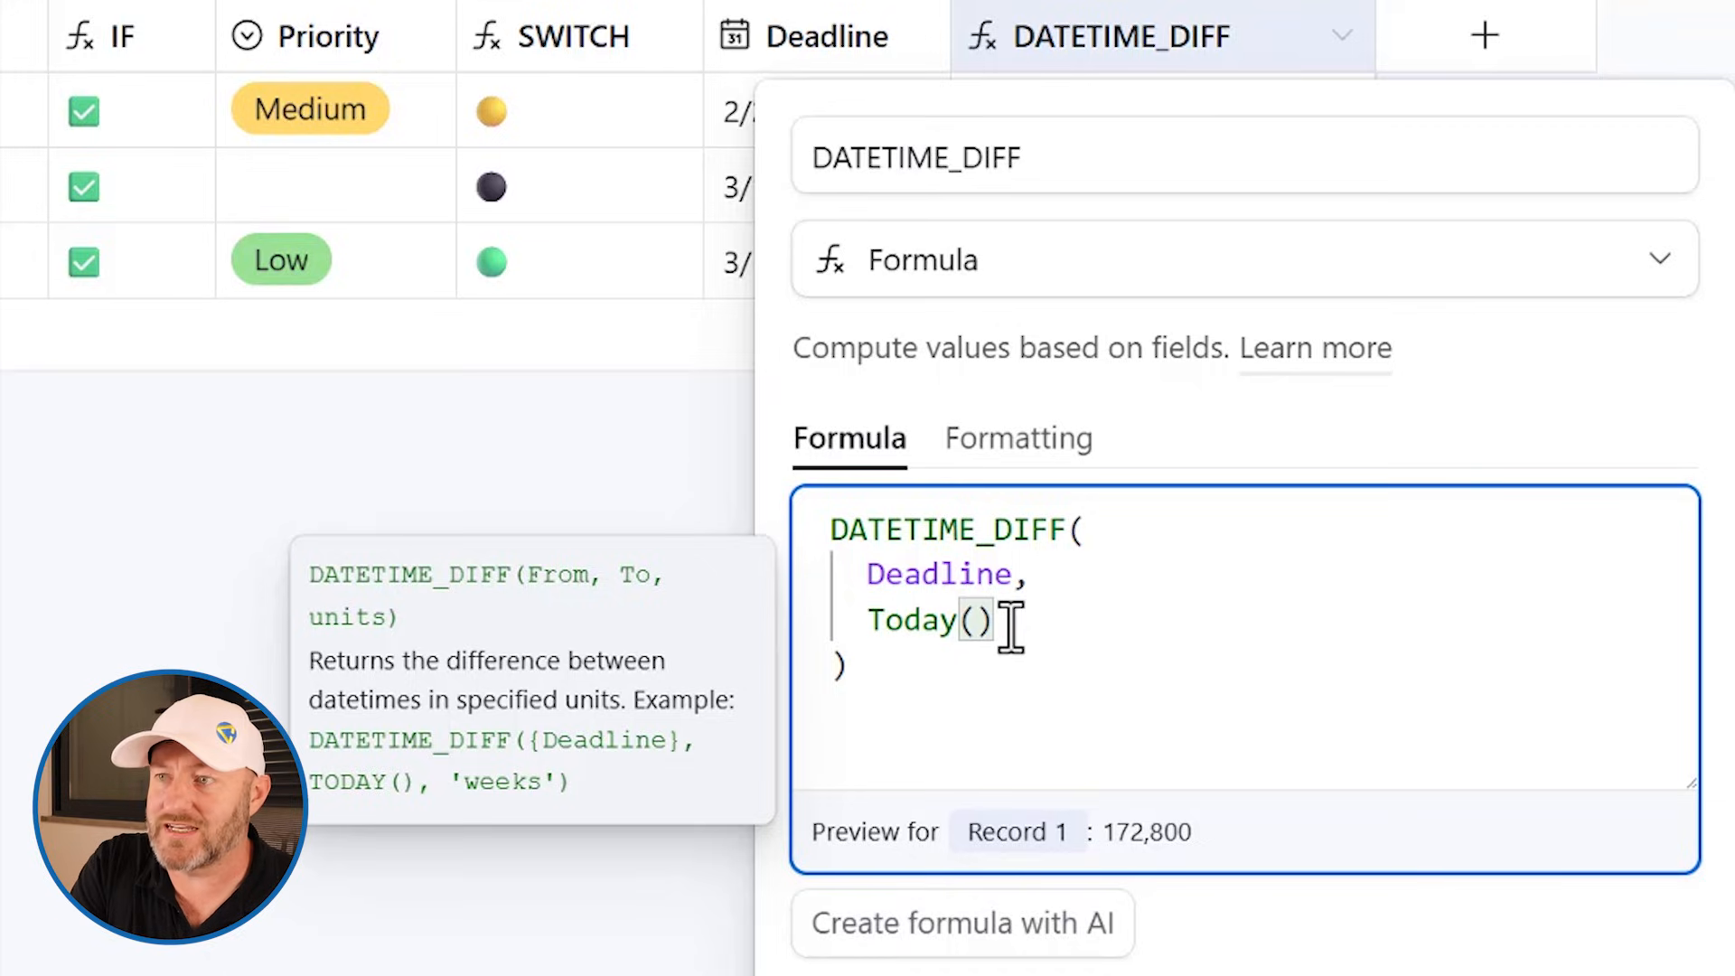
{"action": "type", "text": ","}
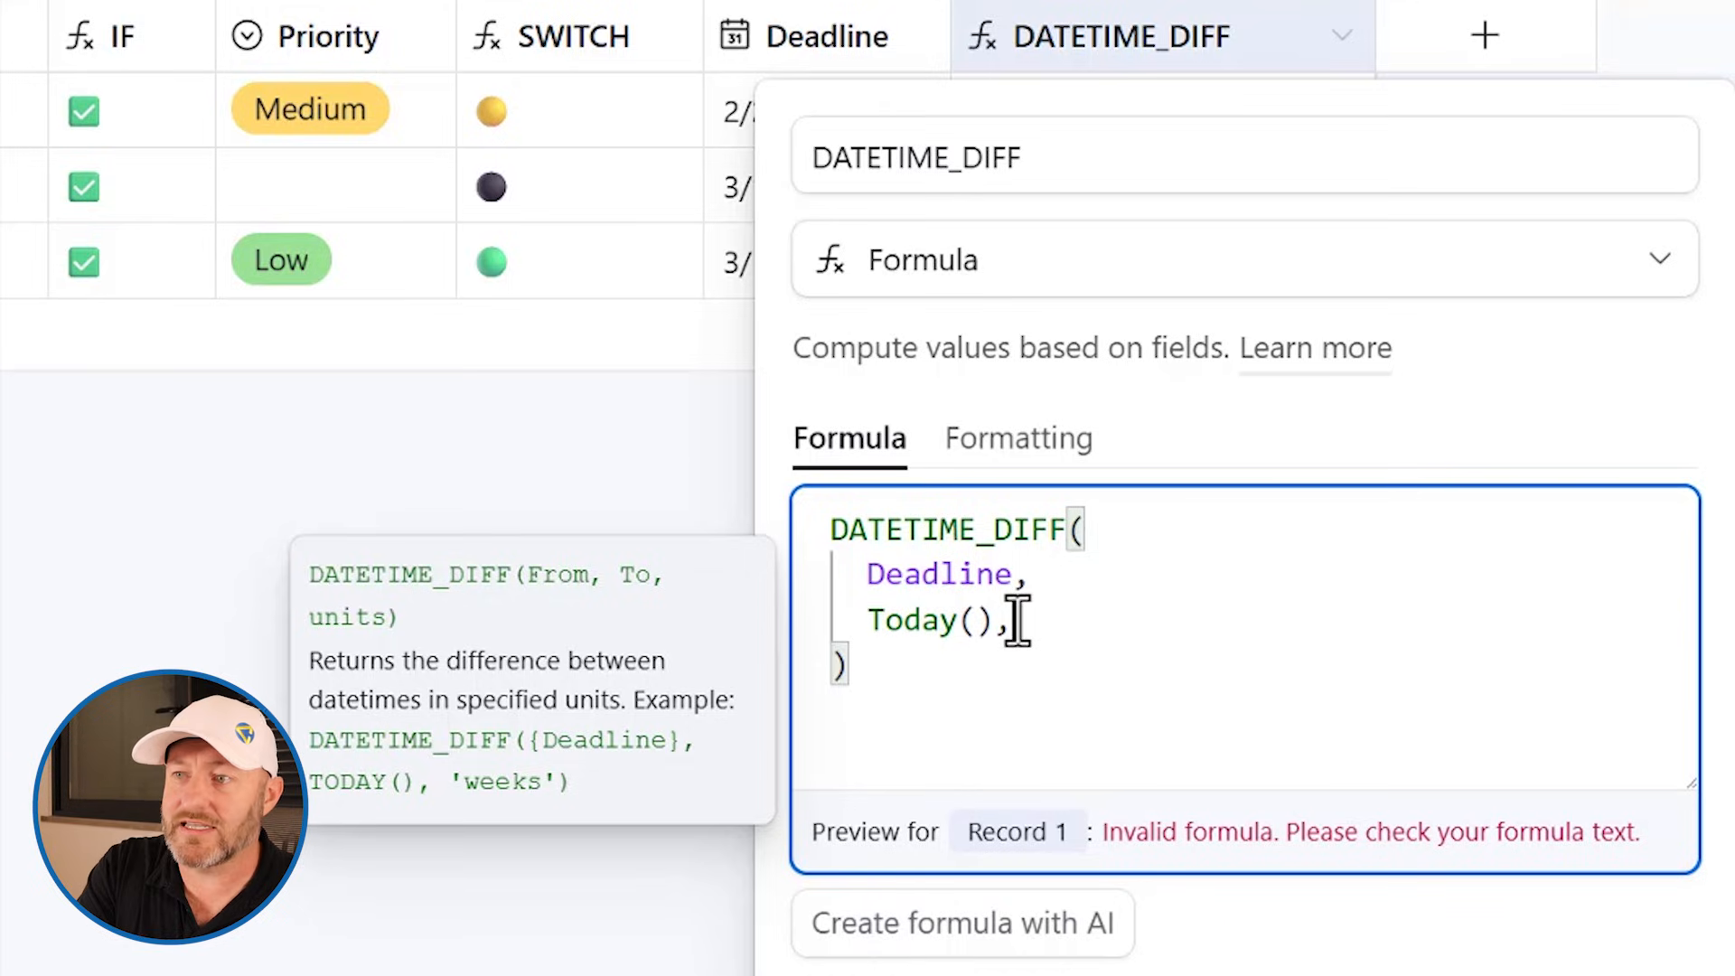
{"action": "key", "text": "Return"}
{"action": "type", "text": "'"}
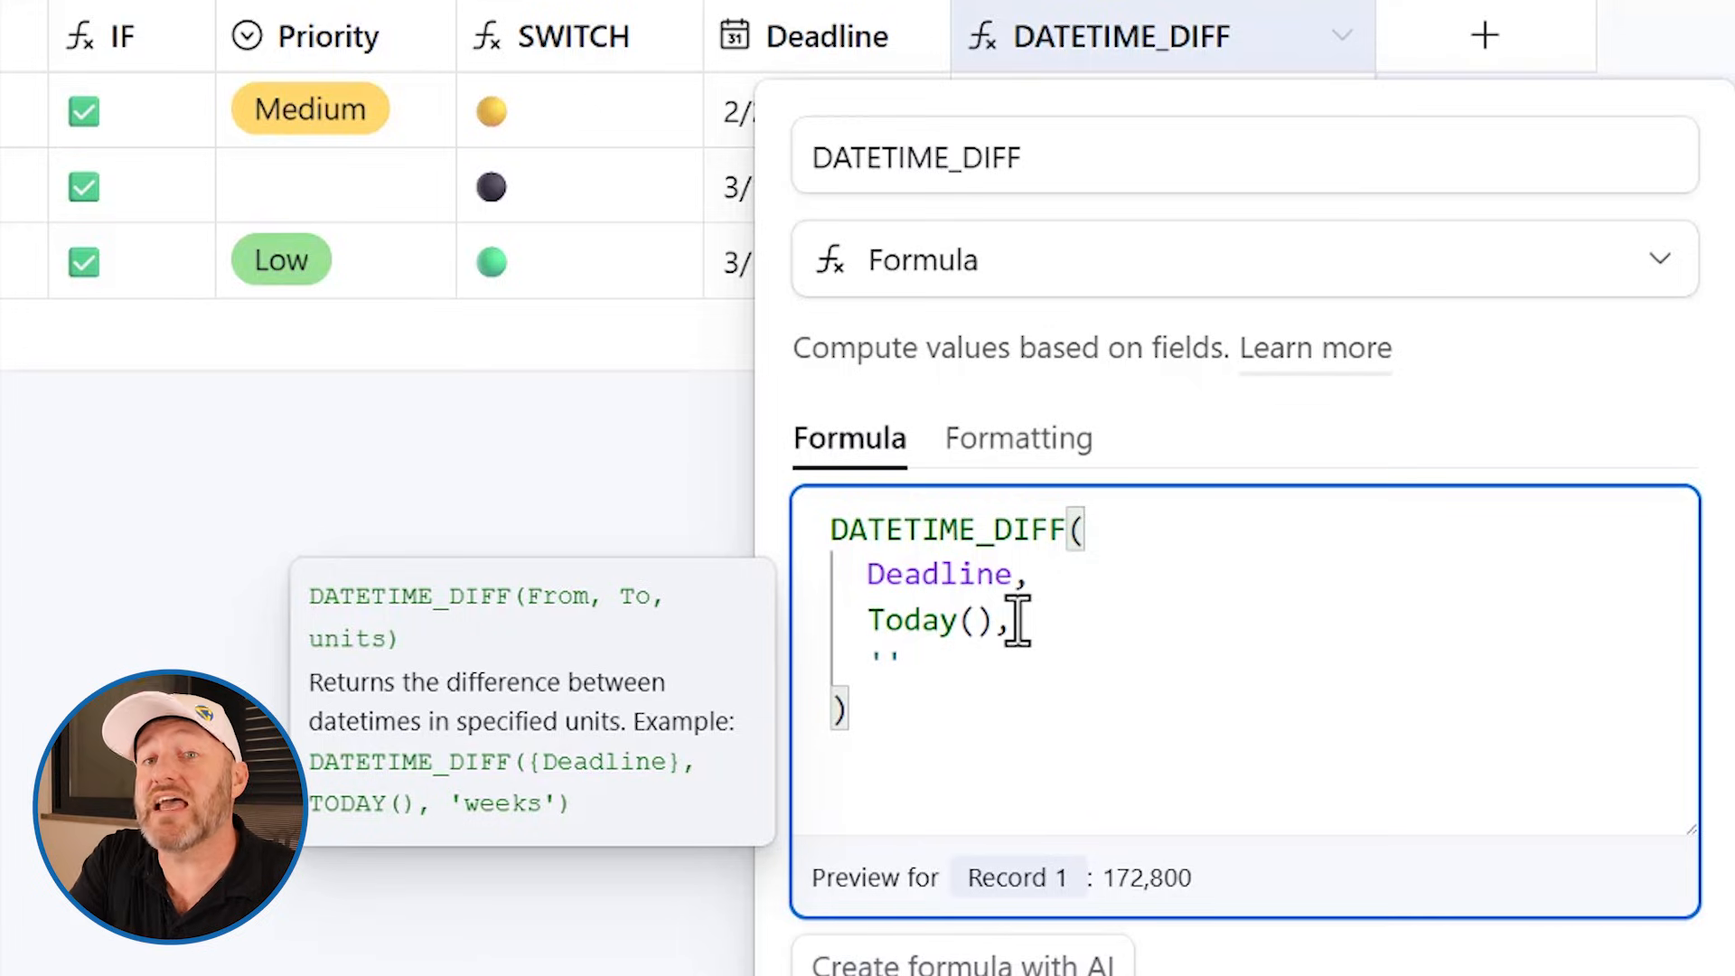
{"action": "type", "text": "days"}
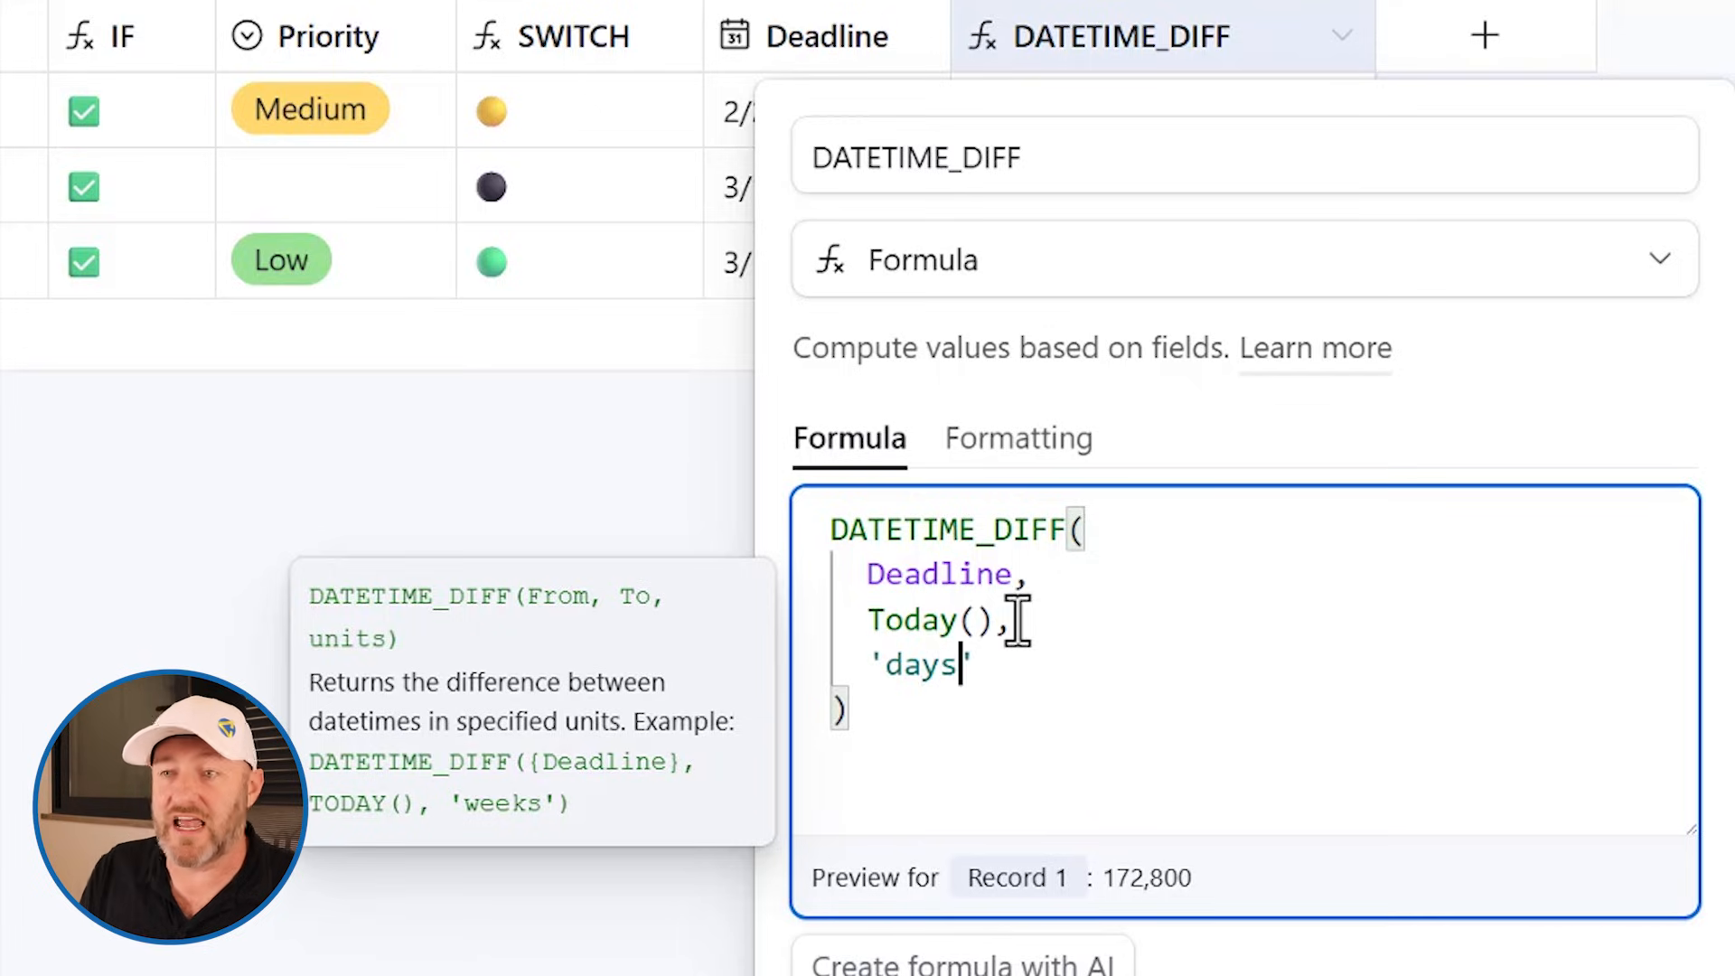
{"action": "left_click", "coordinate": [1010, 663]}
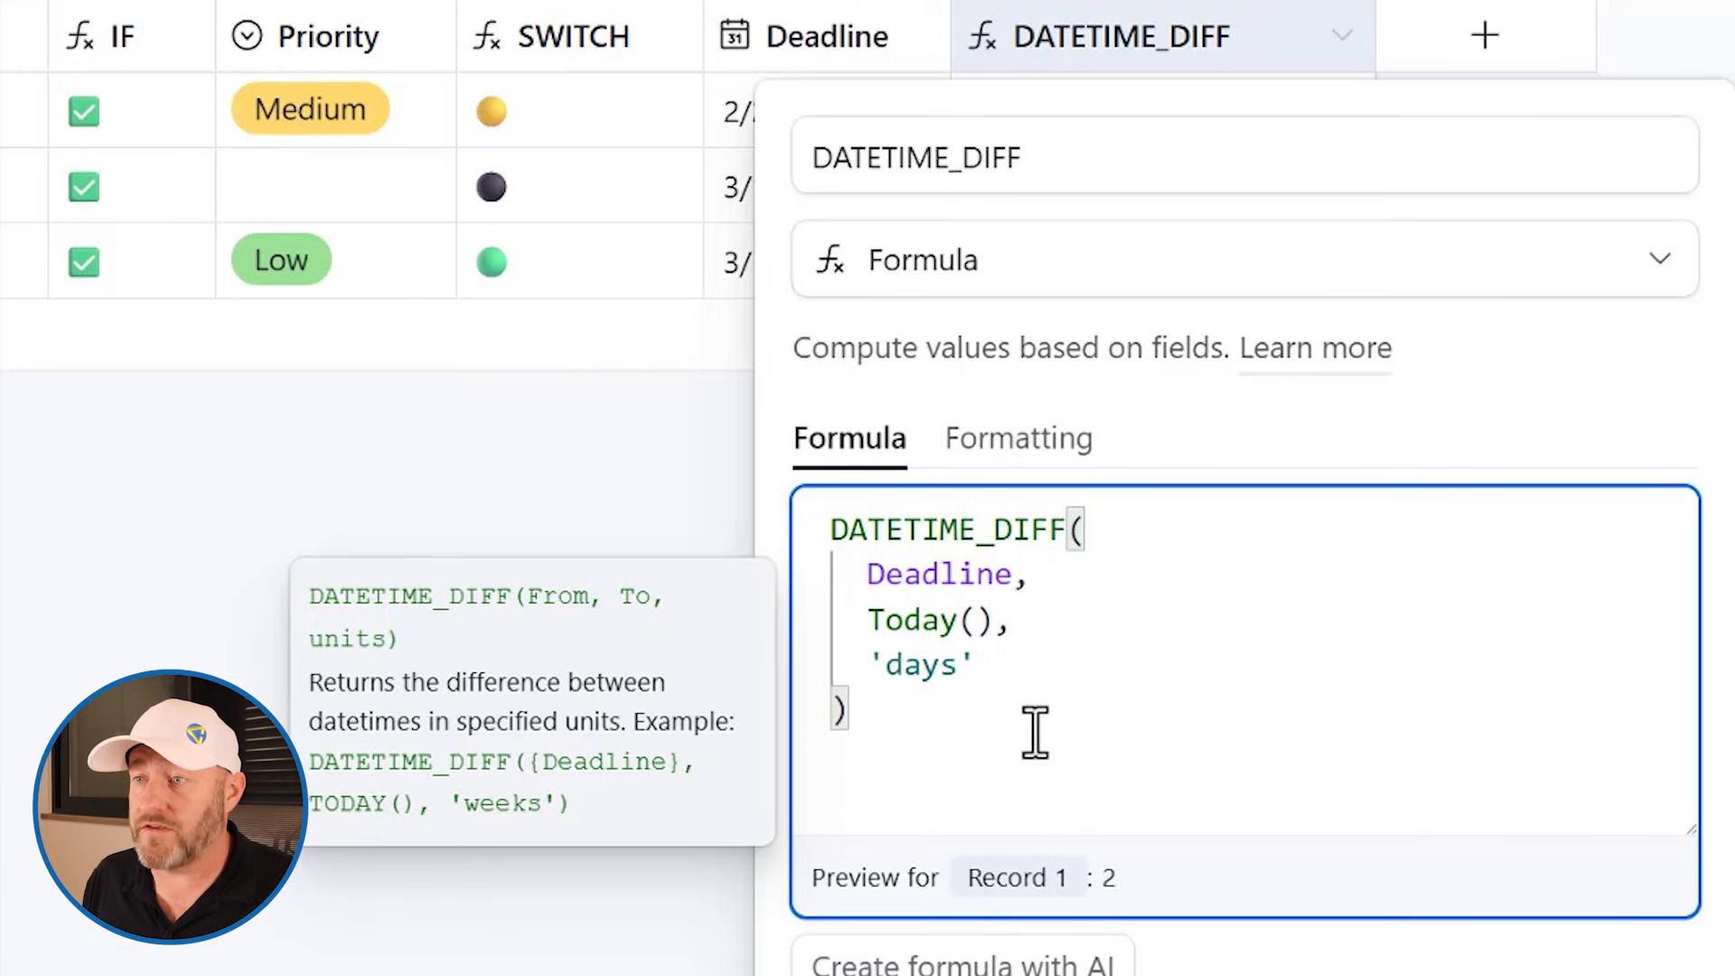
{"action": "left_click", "coordinate": [1640, 975]}
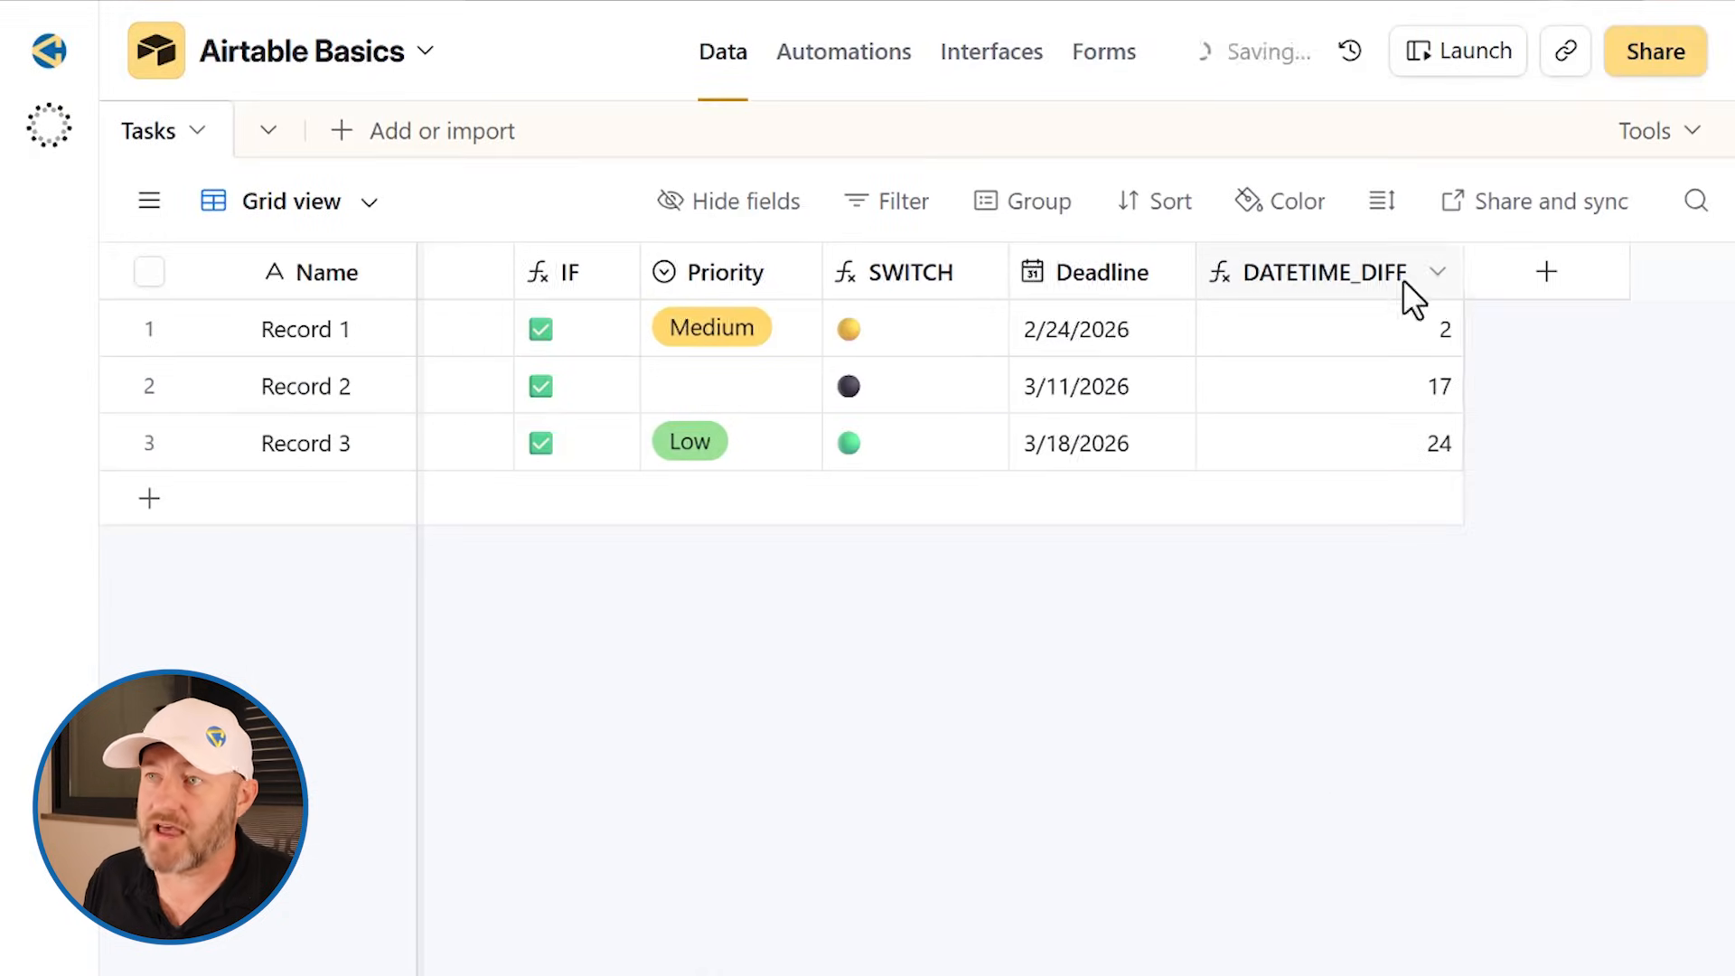
Step: Compare the three records' Deadline dates with their DATETIME_DIFF results and review the field's formula
{"action": "left_click", "coordinate": [1101, 335]}
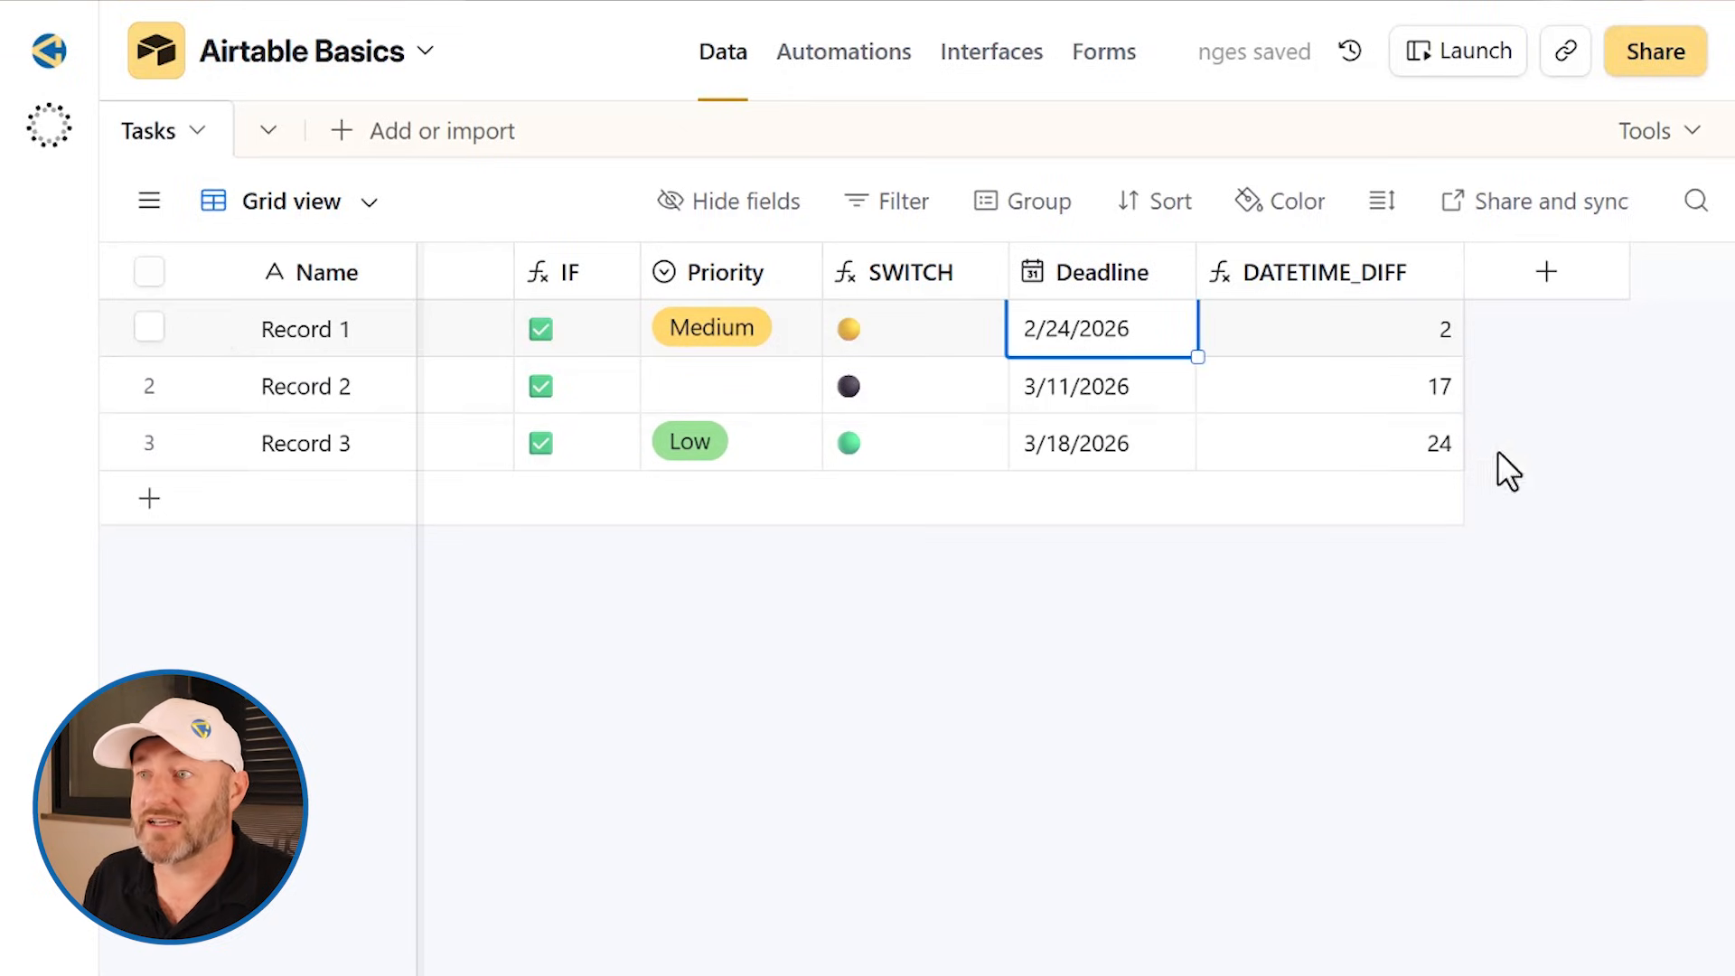
{"action": "left_click", "coordinate": [1137, 389]}
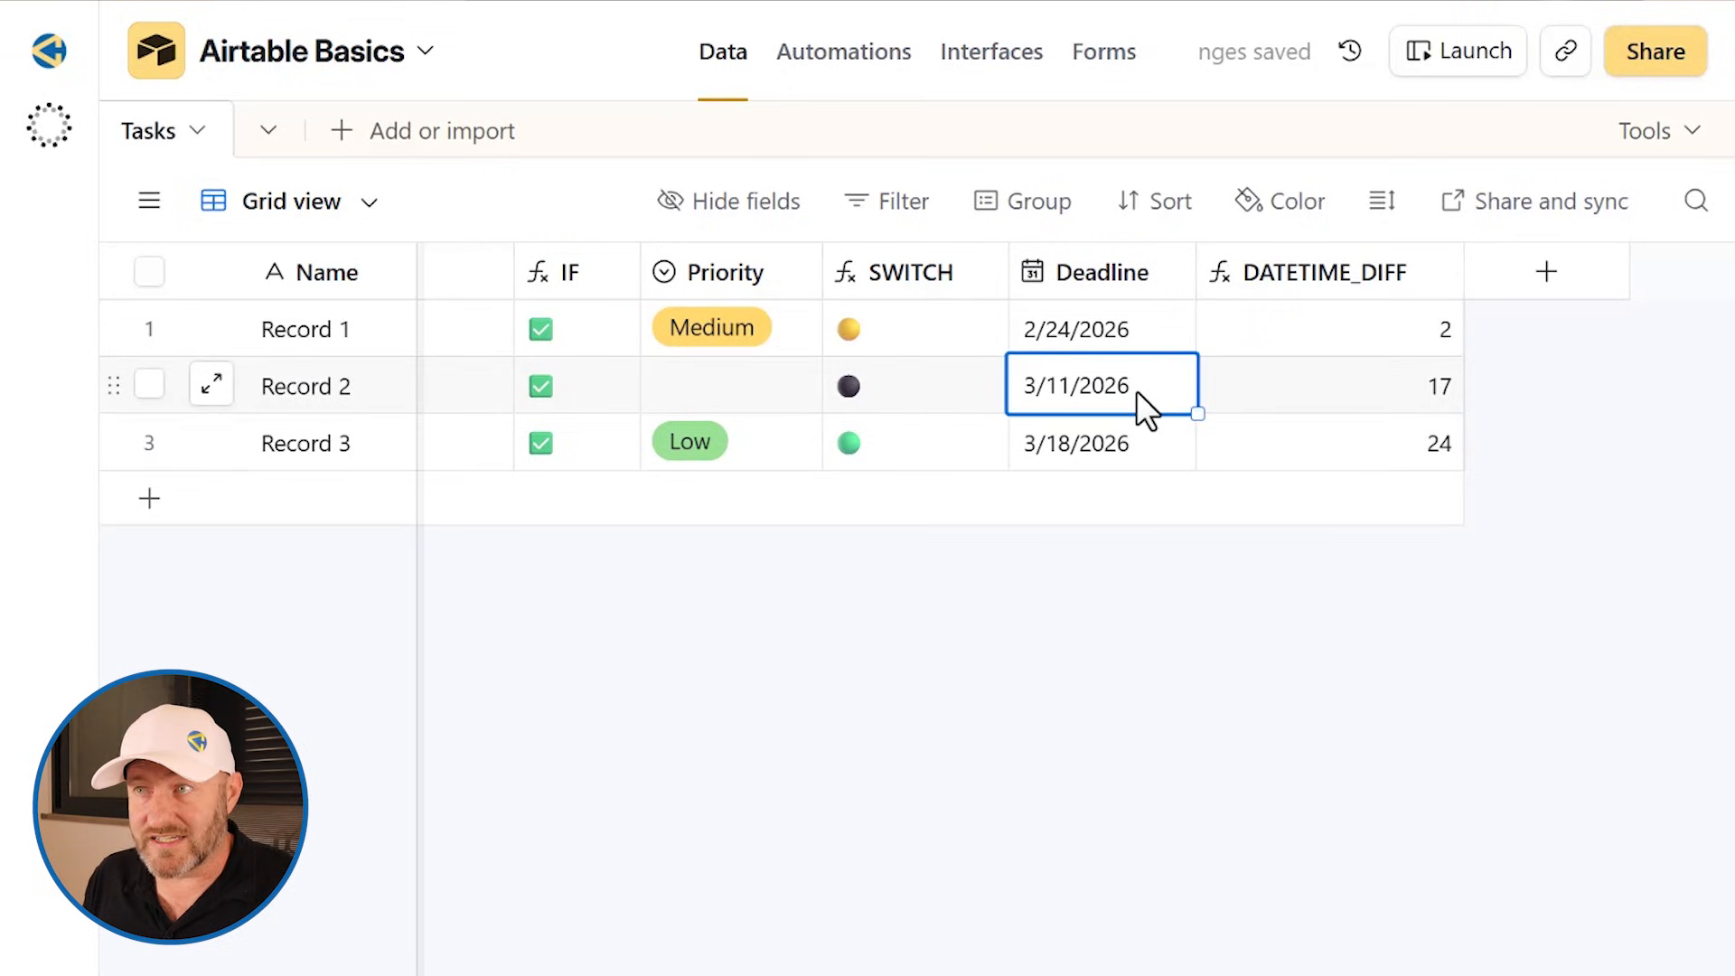
{"action": "left_click", "coordinate": [1140, 445]}
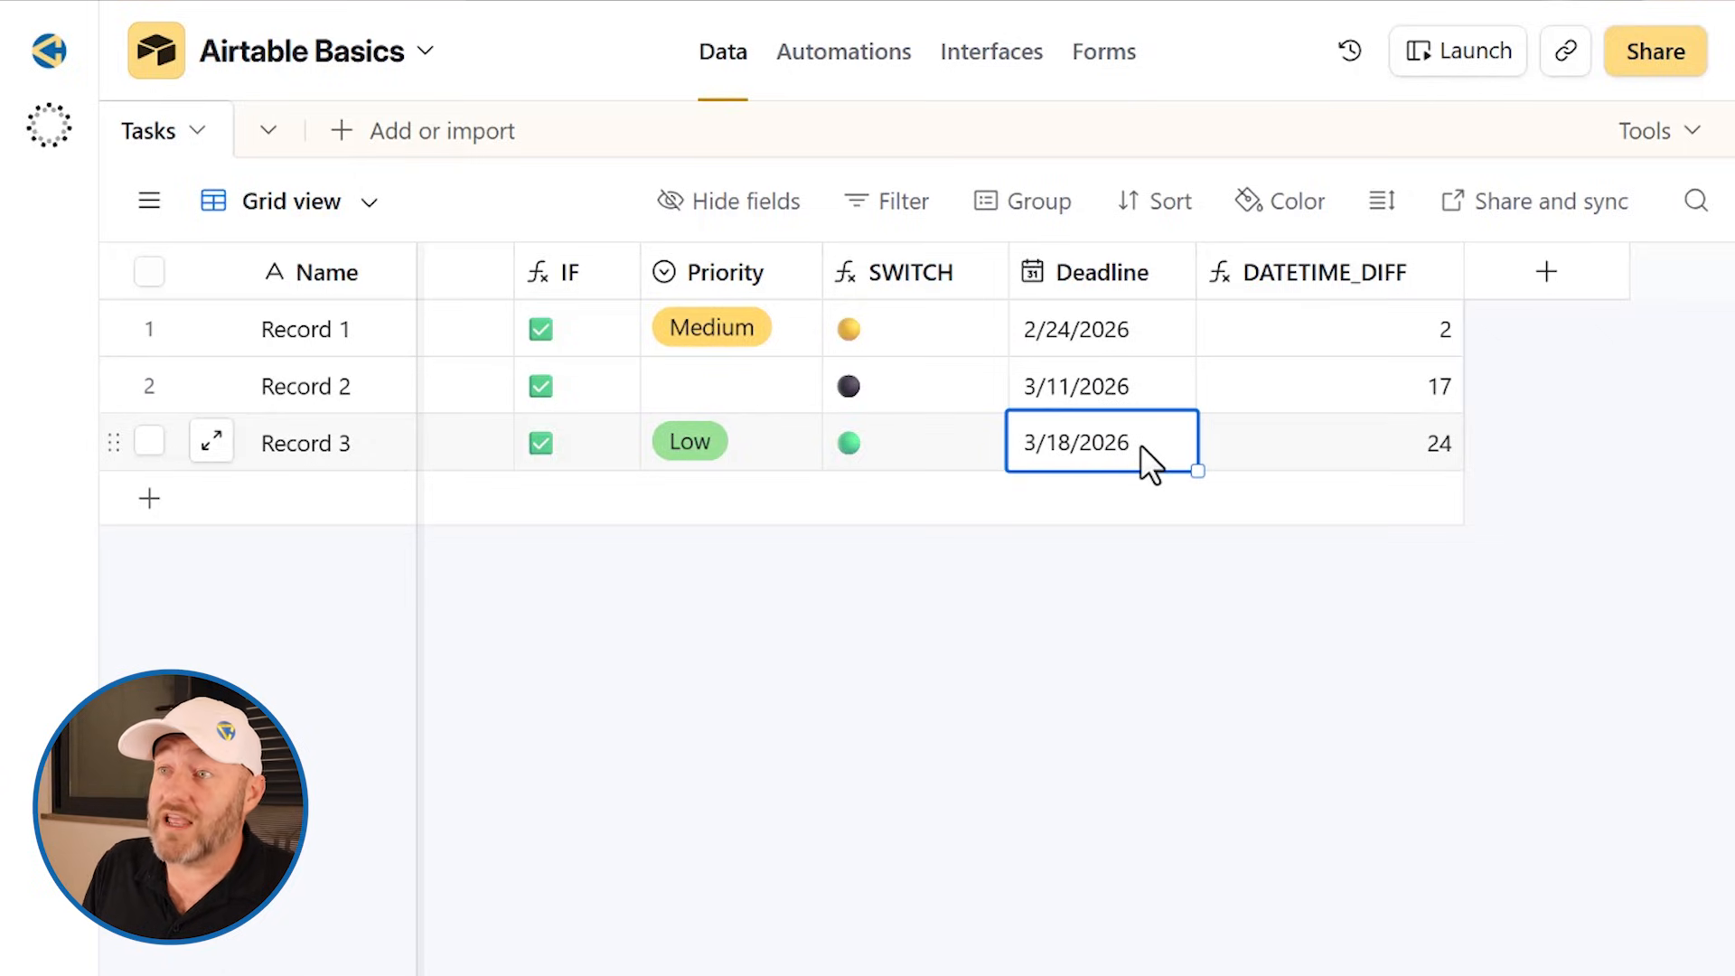
{"action": "left_click", "coordinate": [1305, 331]}
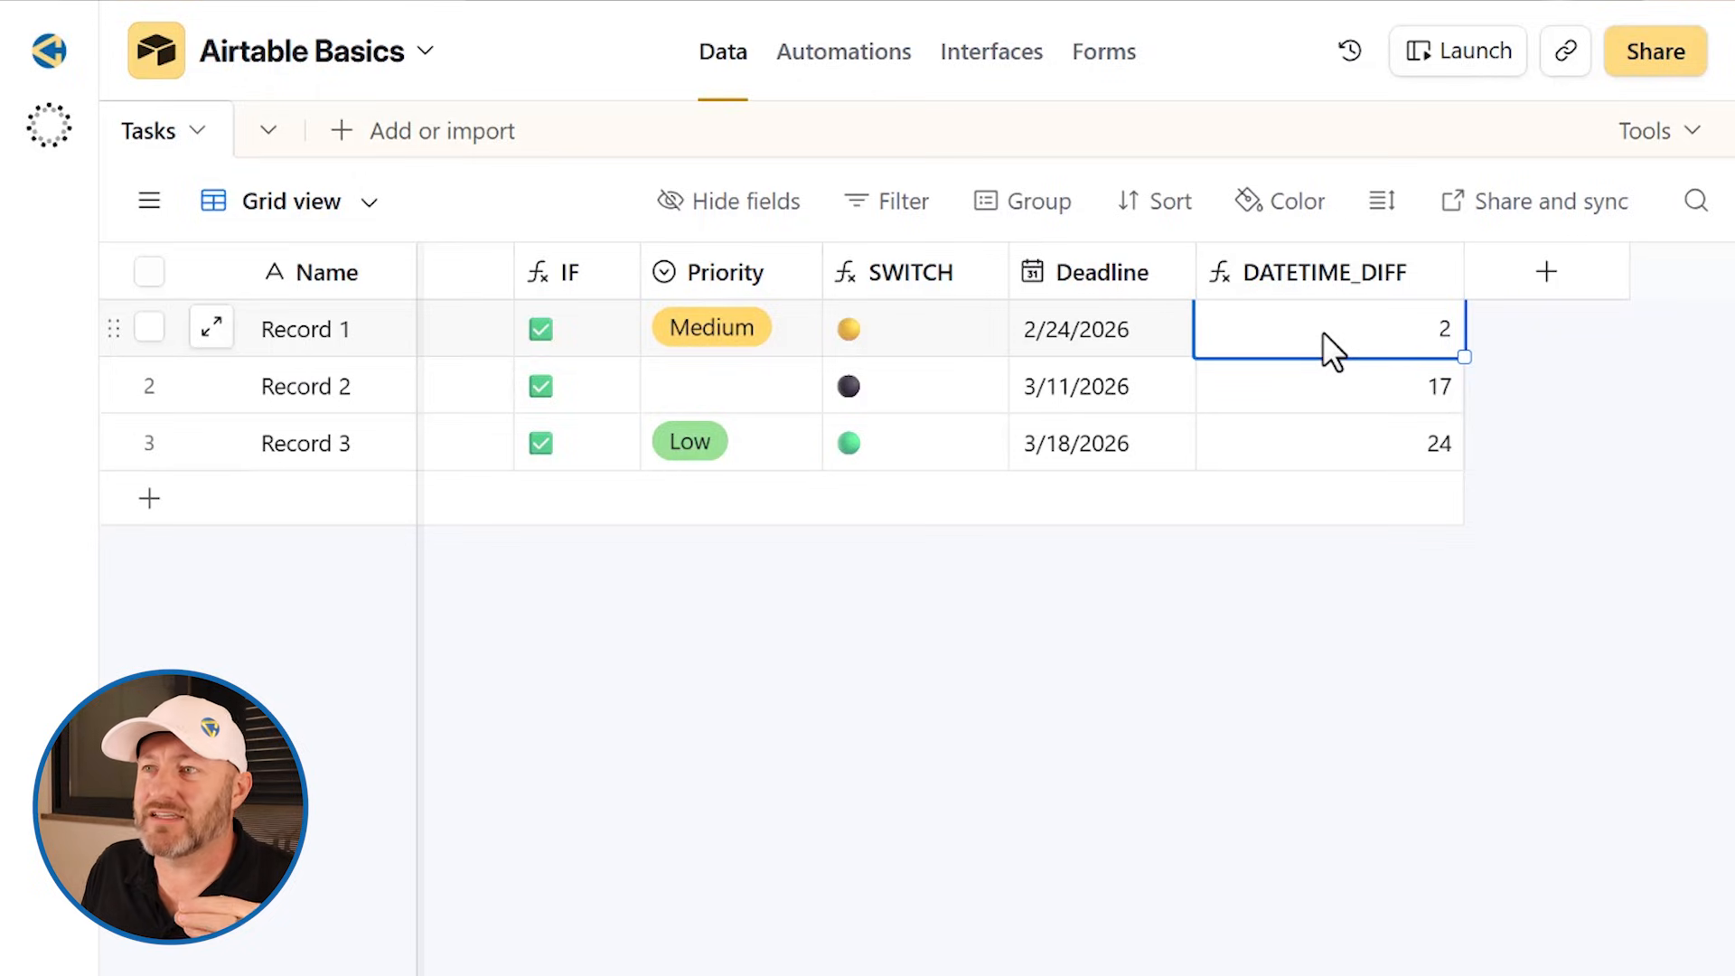
{"action": "double_click", "coordinate": [1323, 278]}
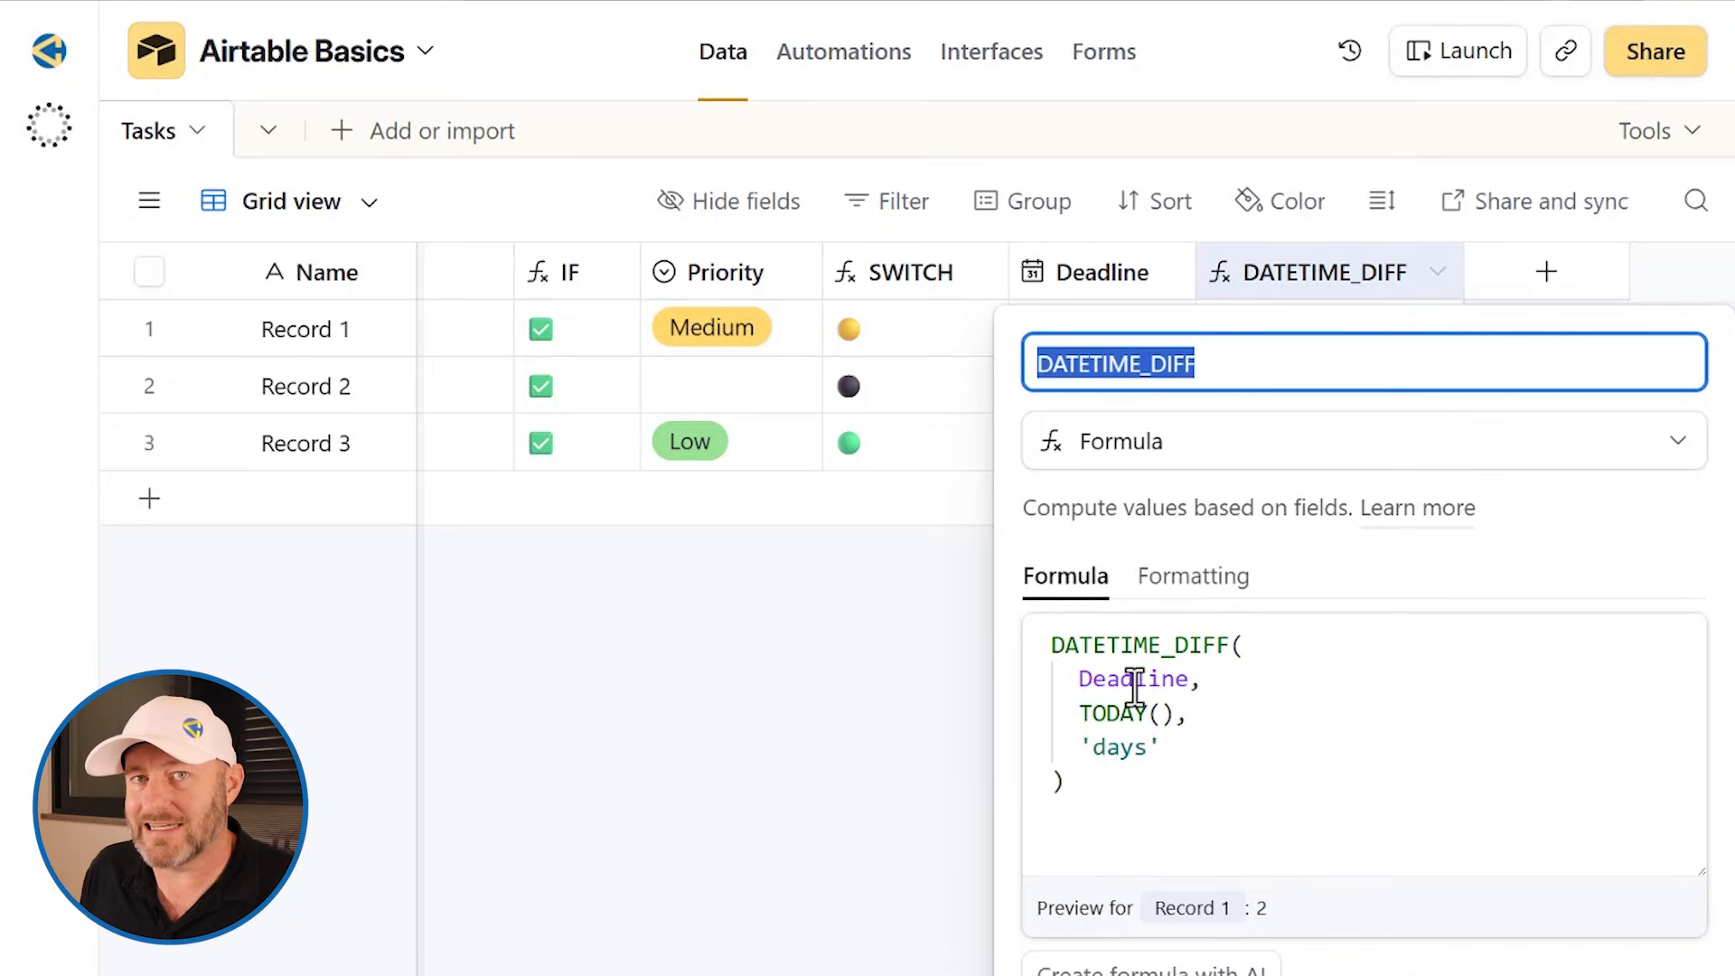
{"action": "left_click", "coordinate": [956, 723]}
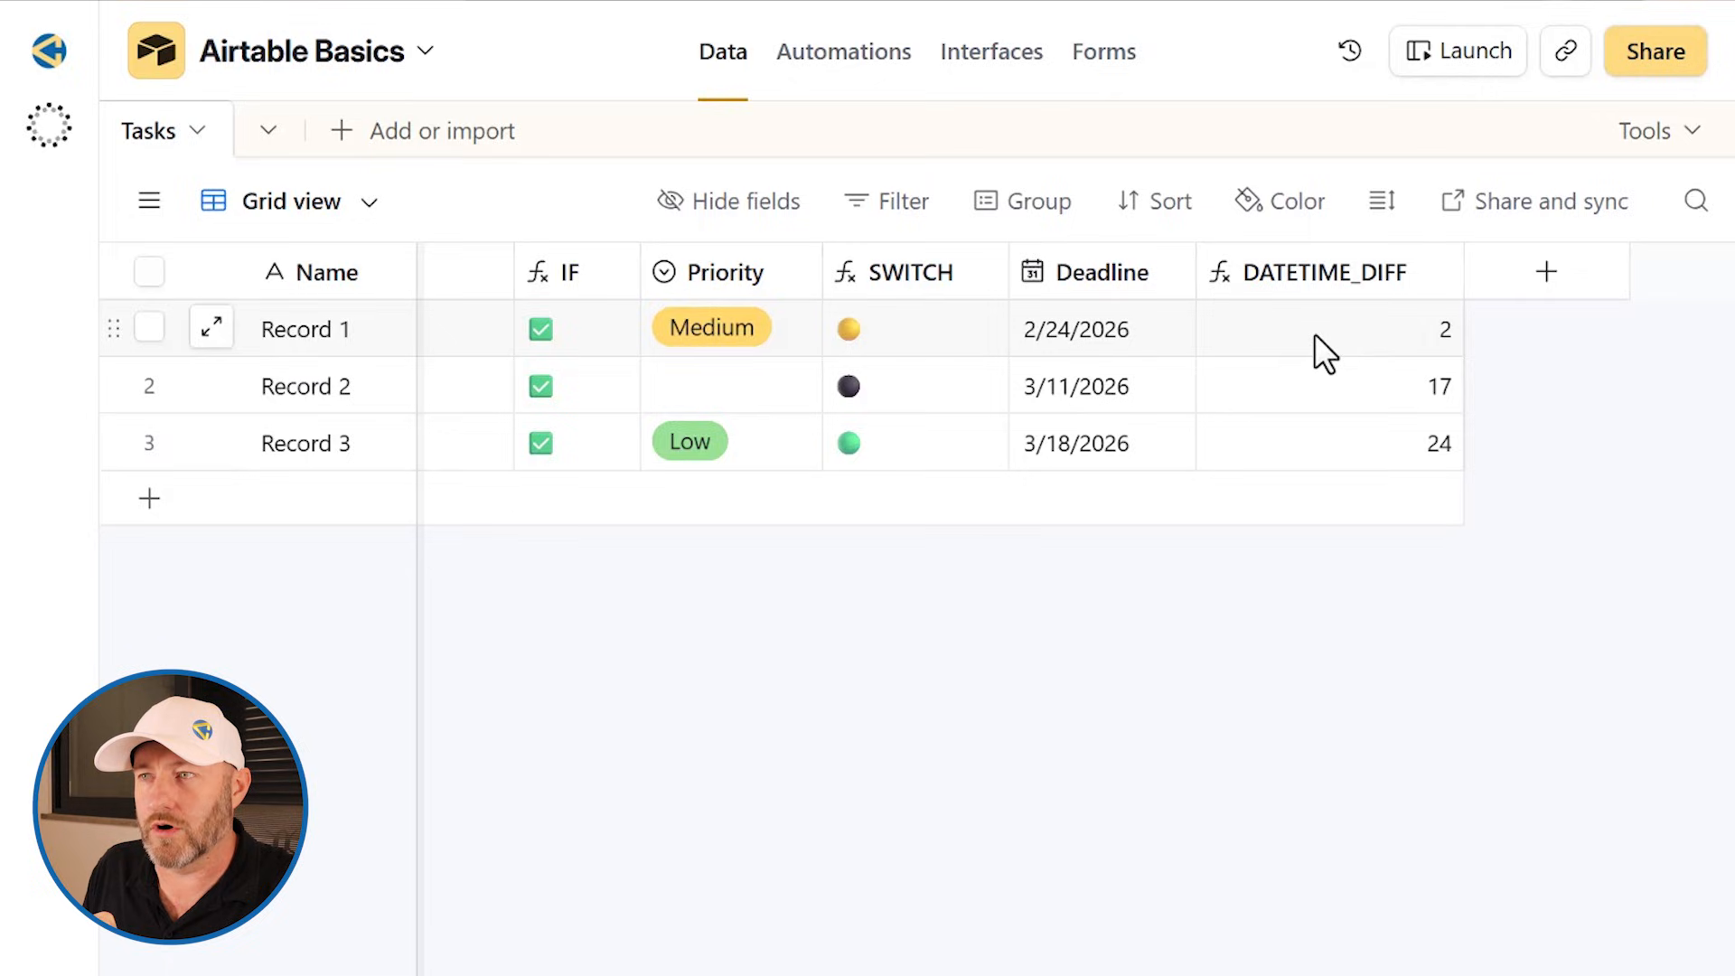
Step: Clear Record 1's Deadline to test the DATETIME_DIFF result for an empty date
{"action": "left_click", "coordinate": [1159, 337]}
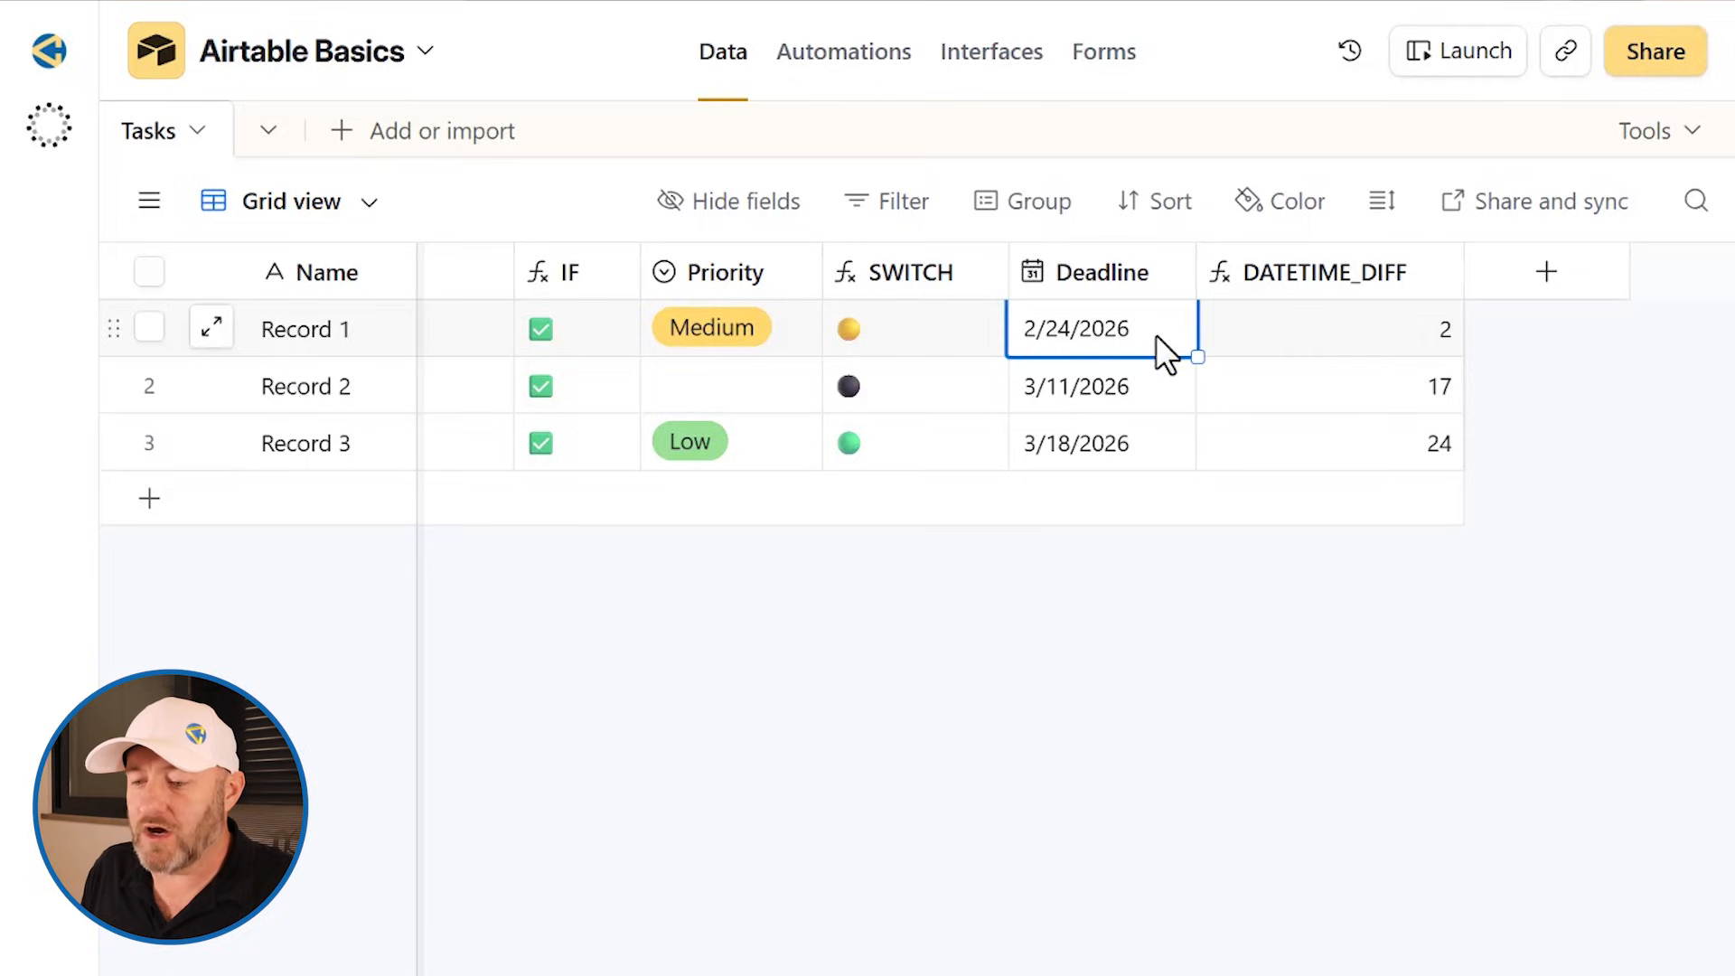
{"action": "key", "text": "Delete"}
{"action": "left_click", "coordinate": [1234, 650]}
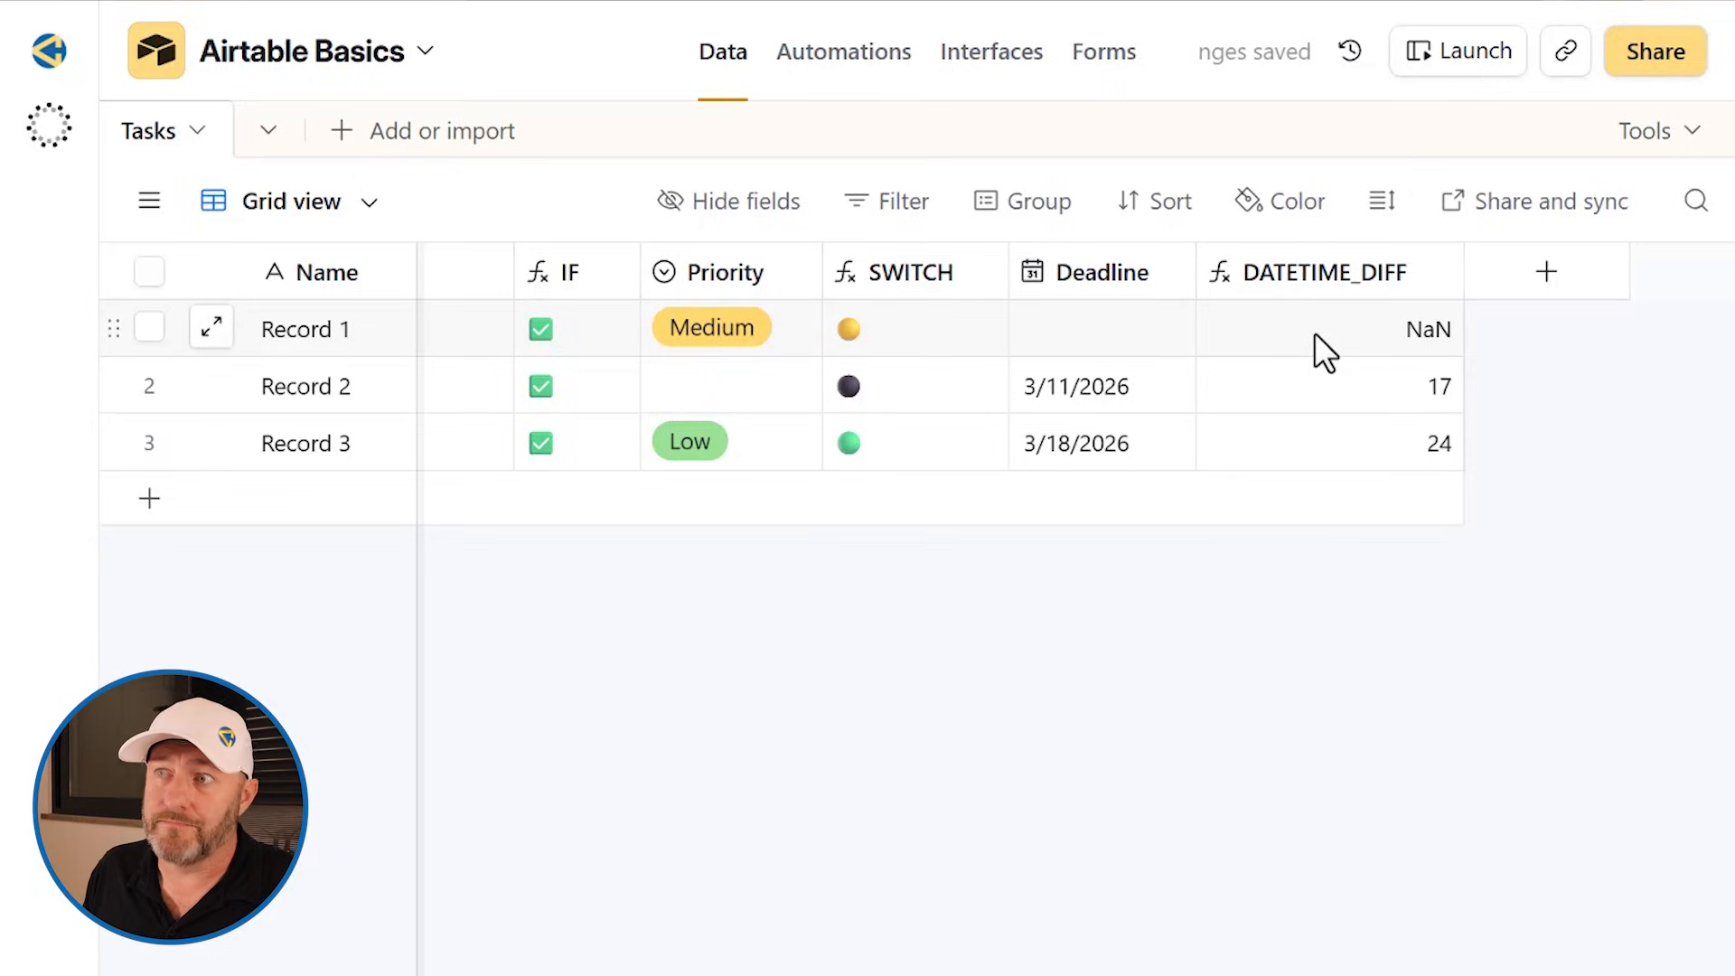
{"action": "left_click", "coordinate": [1410, 334]}
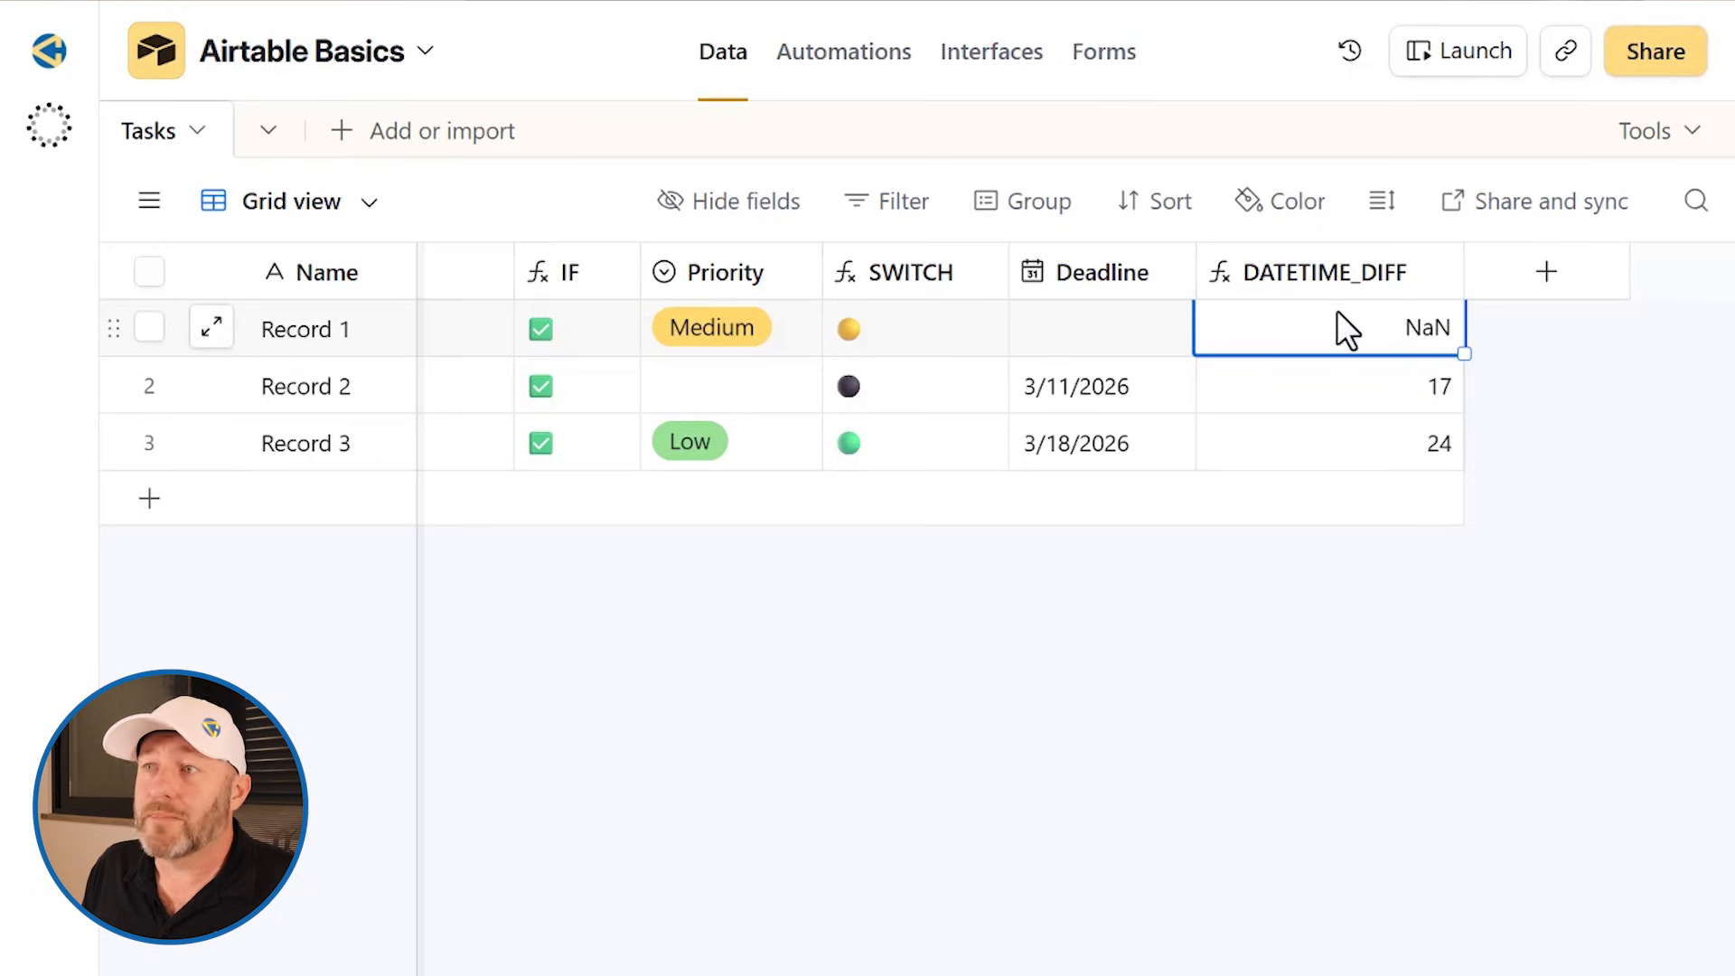
{"action": "double_click", "coordinate": [1321, 279]}
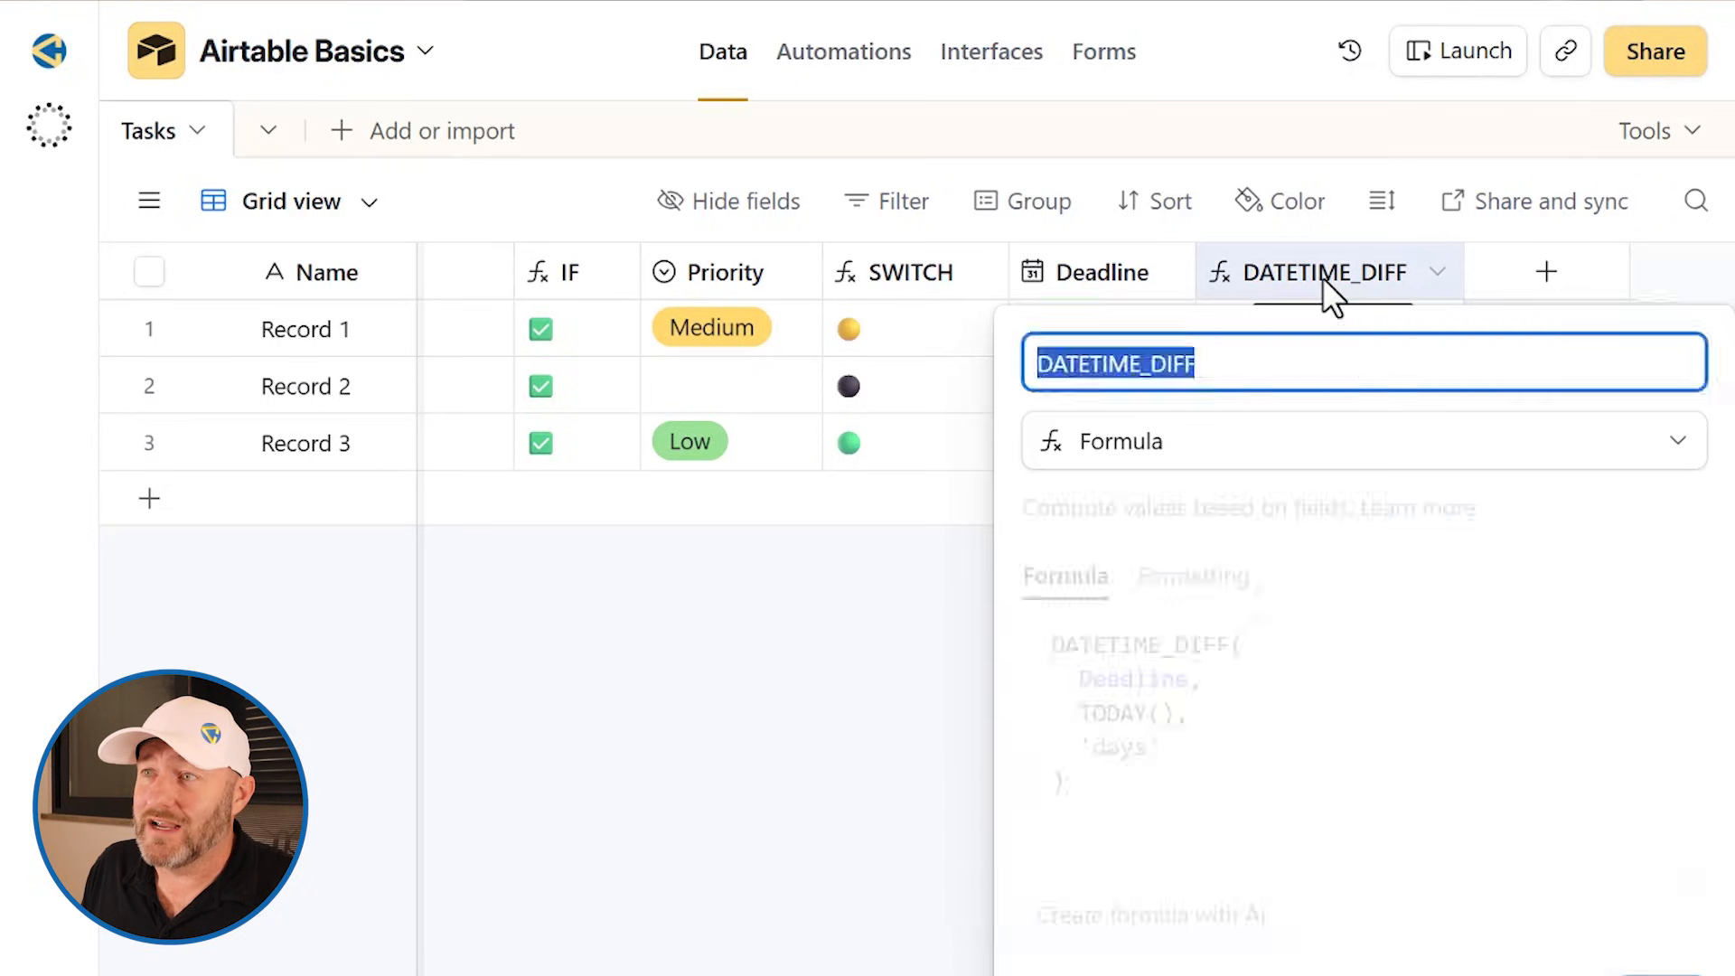
{"action": "left_click", "coordinate": [1096, 777]}
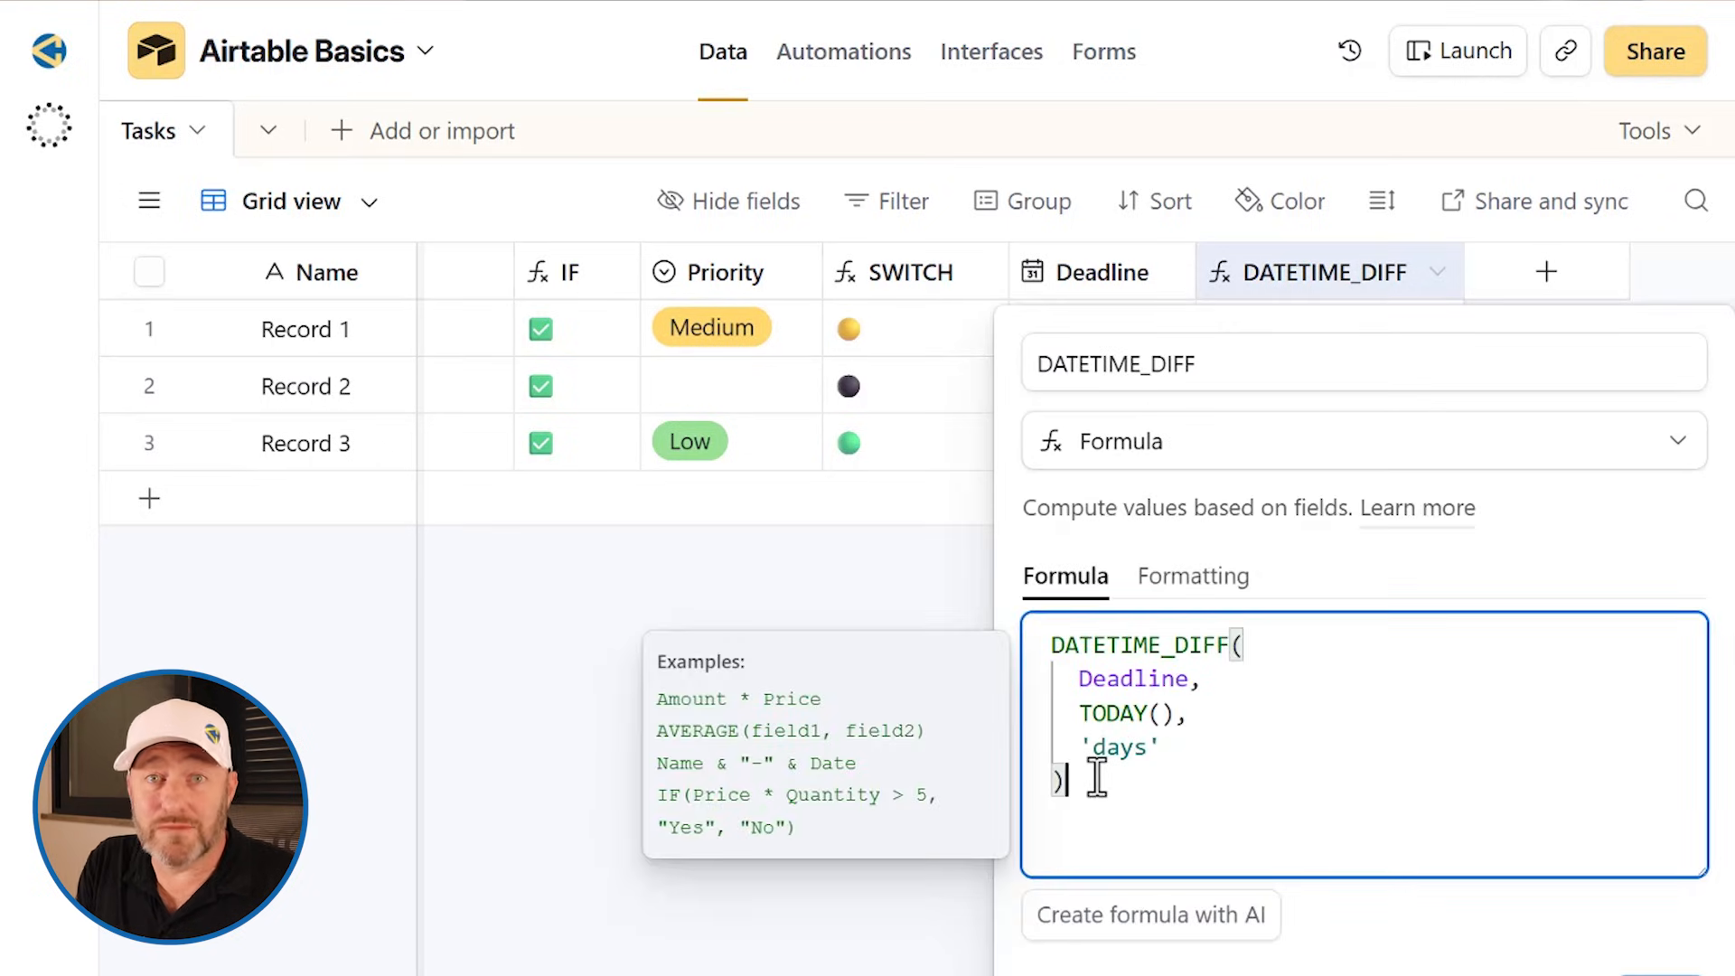
{"action": "key", "text": "Escape"}
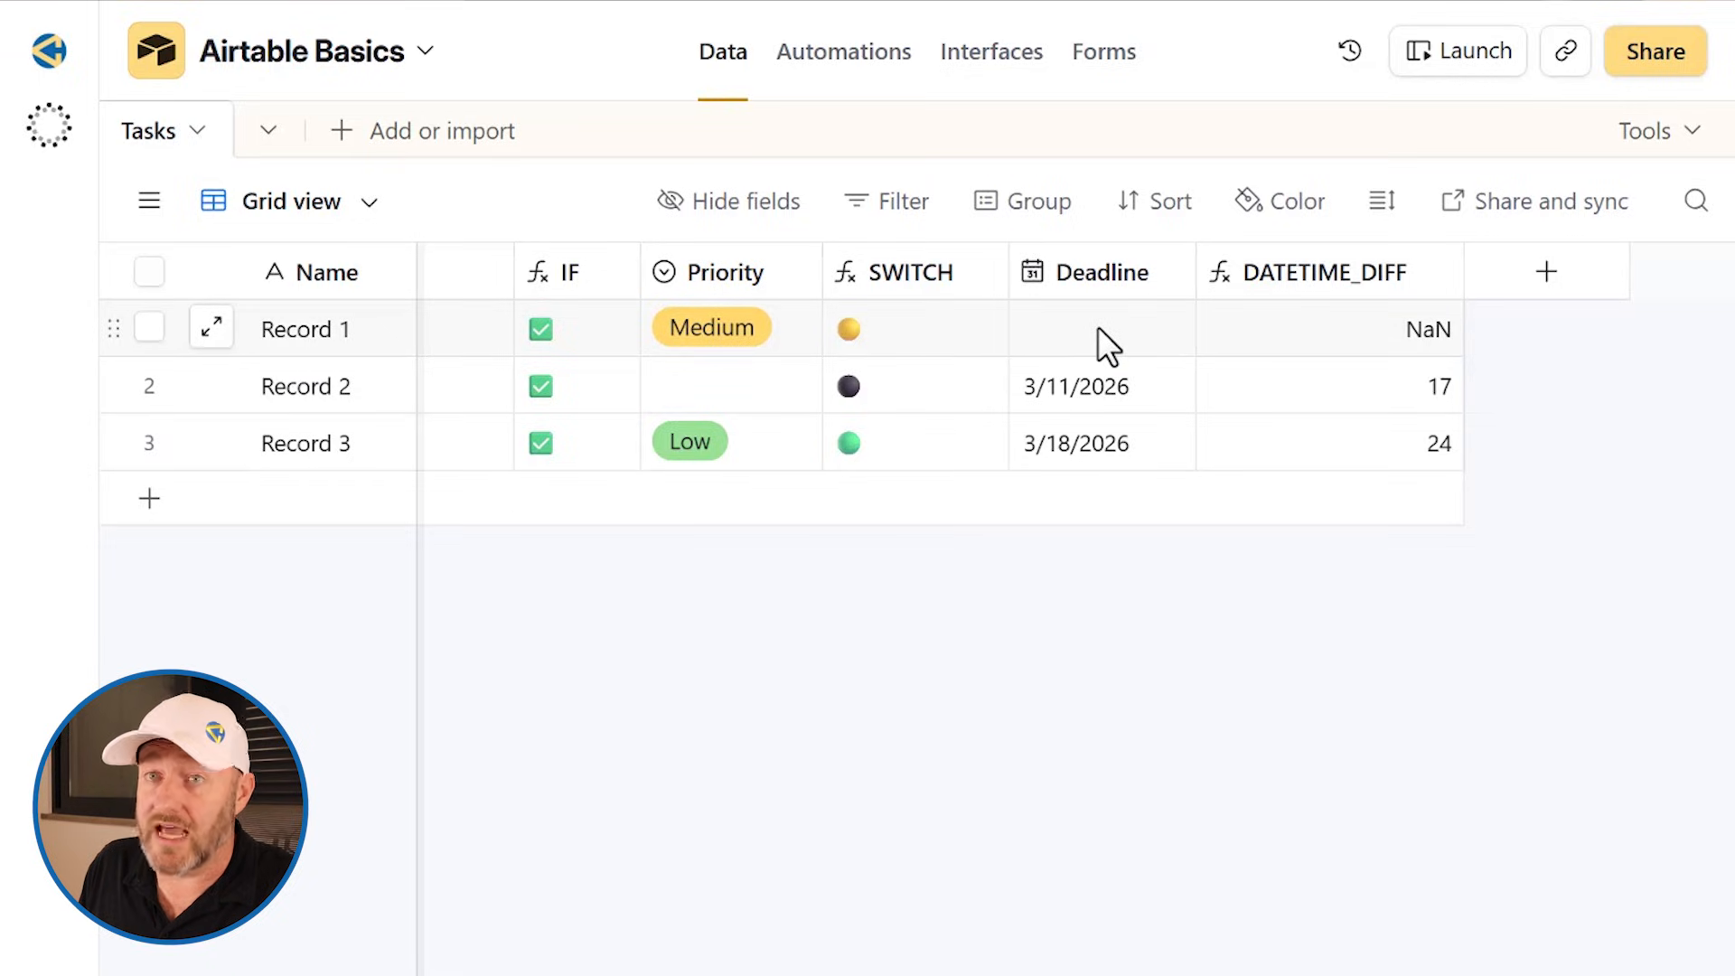
{"action": "double_click", "coordinate": [1325, 278]}
{"action": "key", "text": "Escape"}
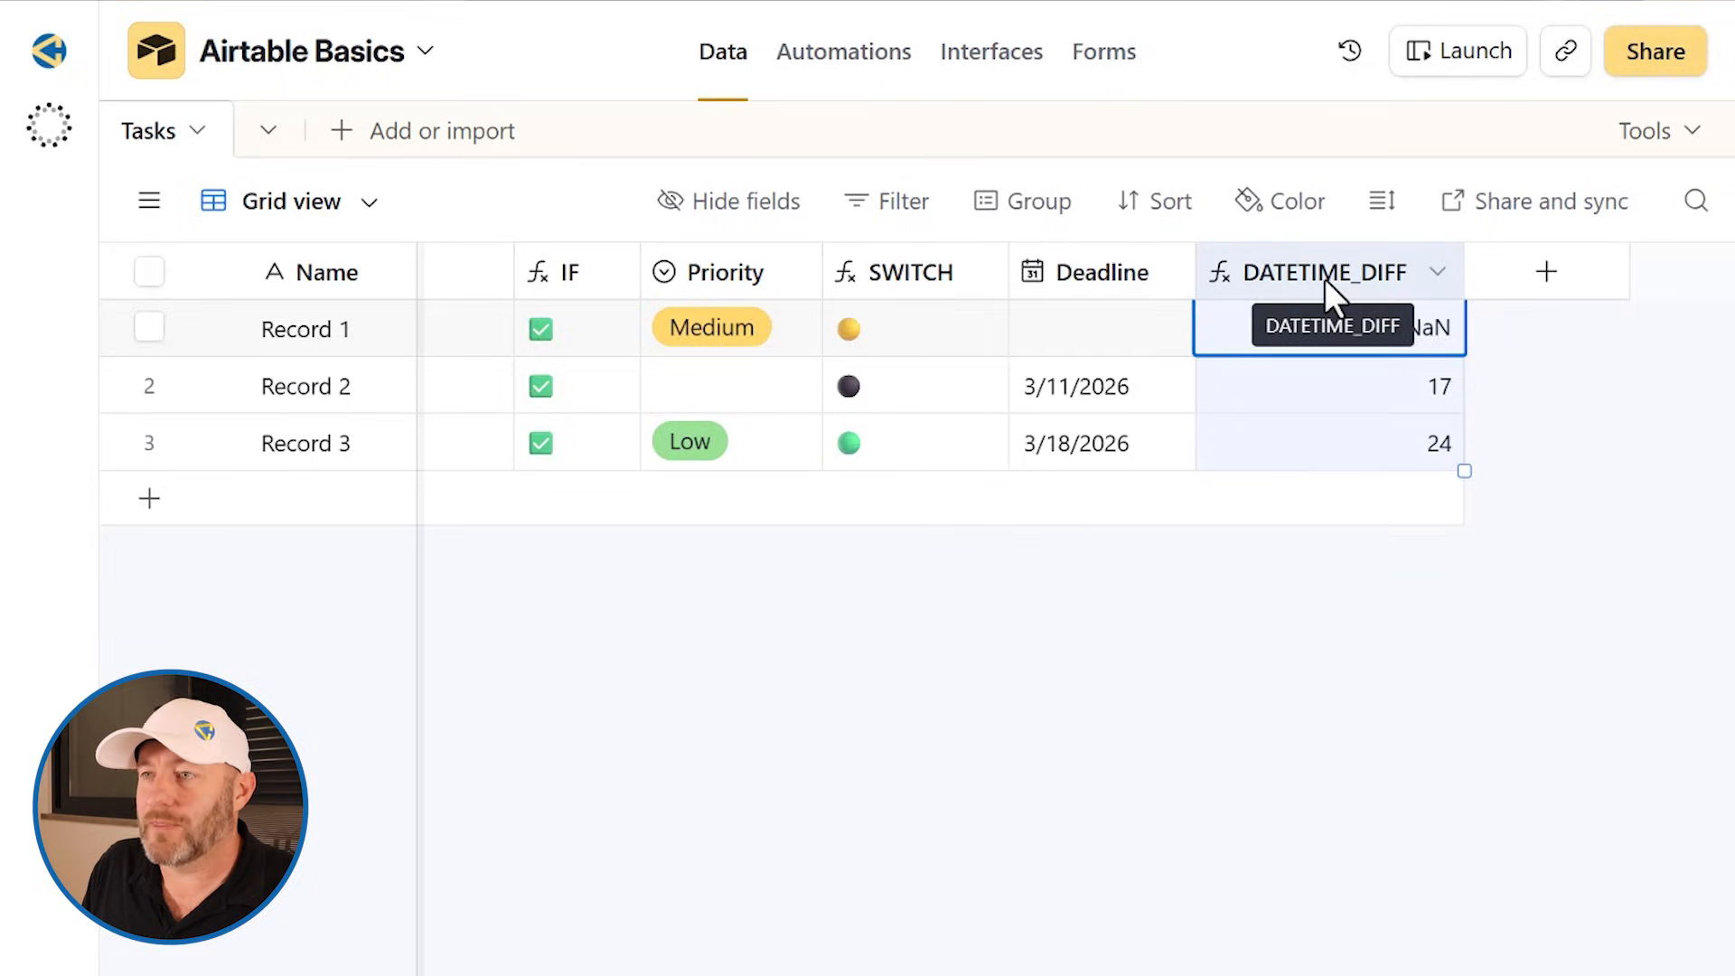
{"action": "left_click", "coordinate": [1197, 718]}
Step: Copy the entire DATETIME_DIFF formula and replace it with an IF function opened over separate lines
{"action": "double_click", "coordinate": [1323, 275]}
{"action": "left_click", "coordinate": [1181, 676]}
{"action": "key", "text": "ctrl+a"}
{"action": "key", "text": "ctrl+c"}
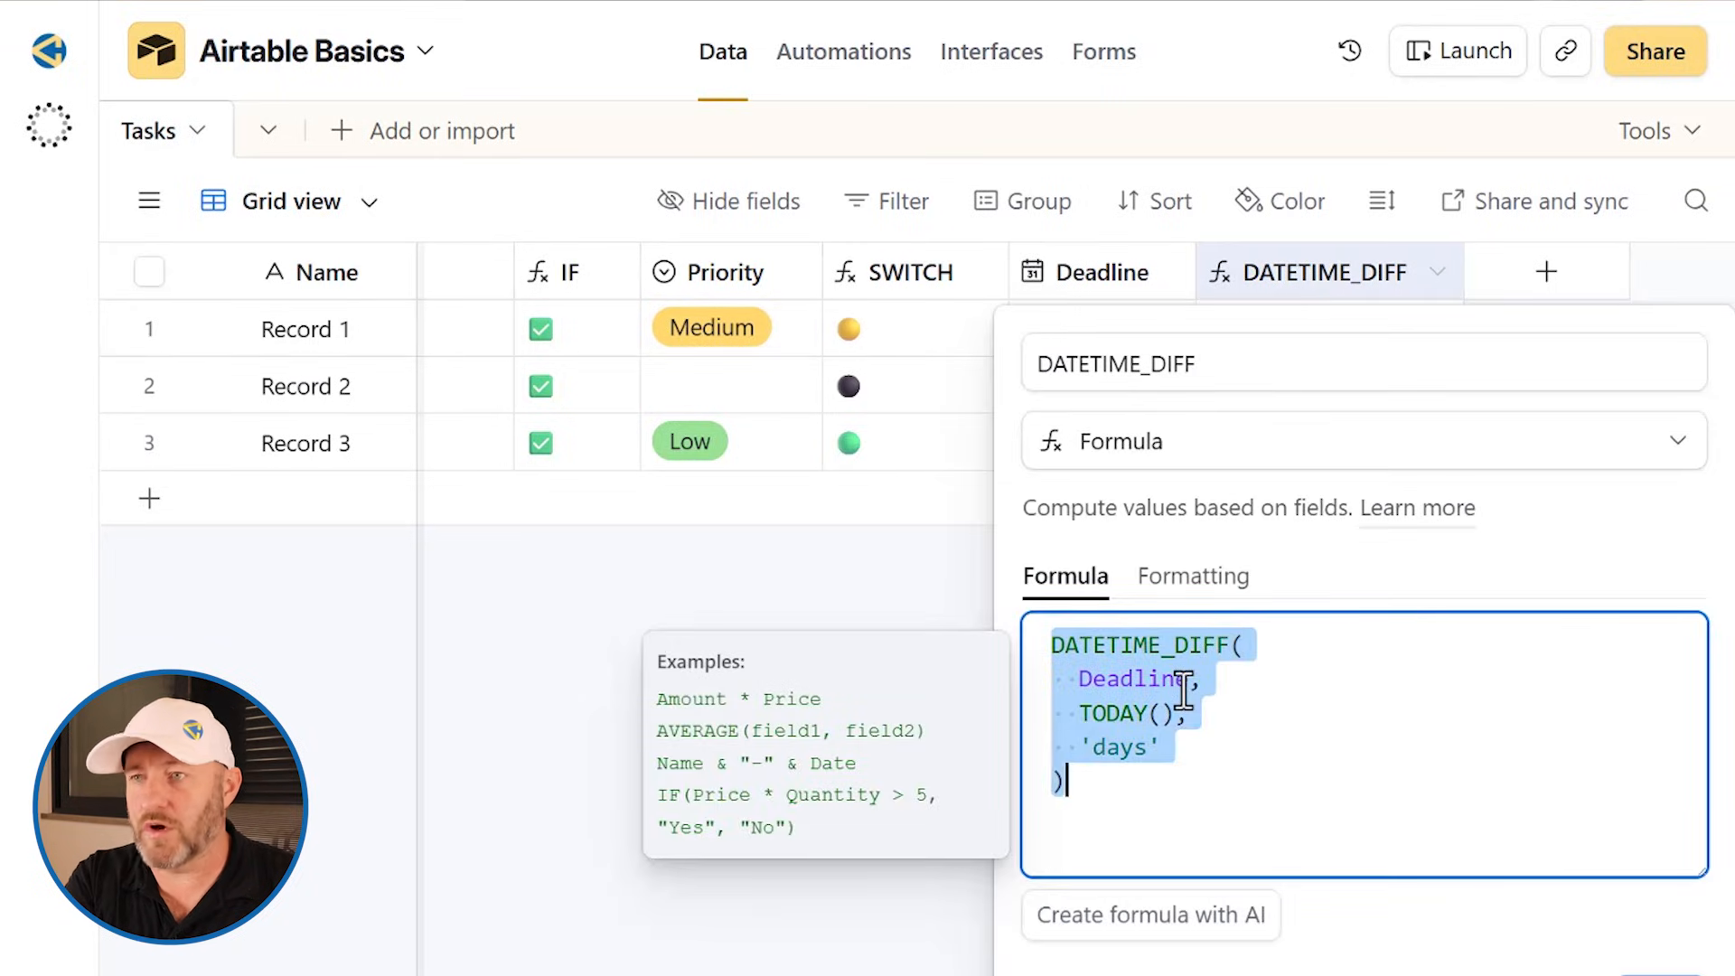
{"action": "type", "text": "if("}
{"action": "key", "text": "Return"}
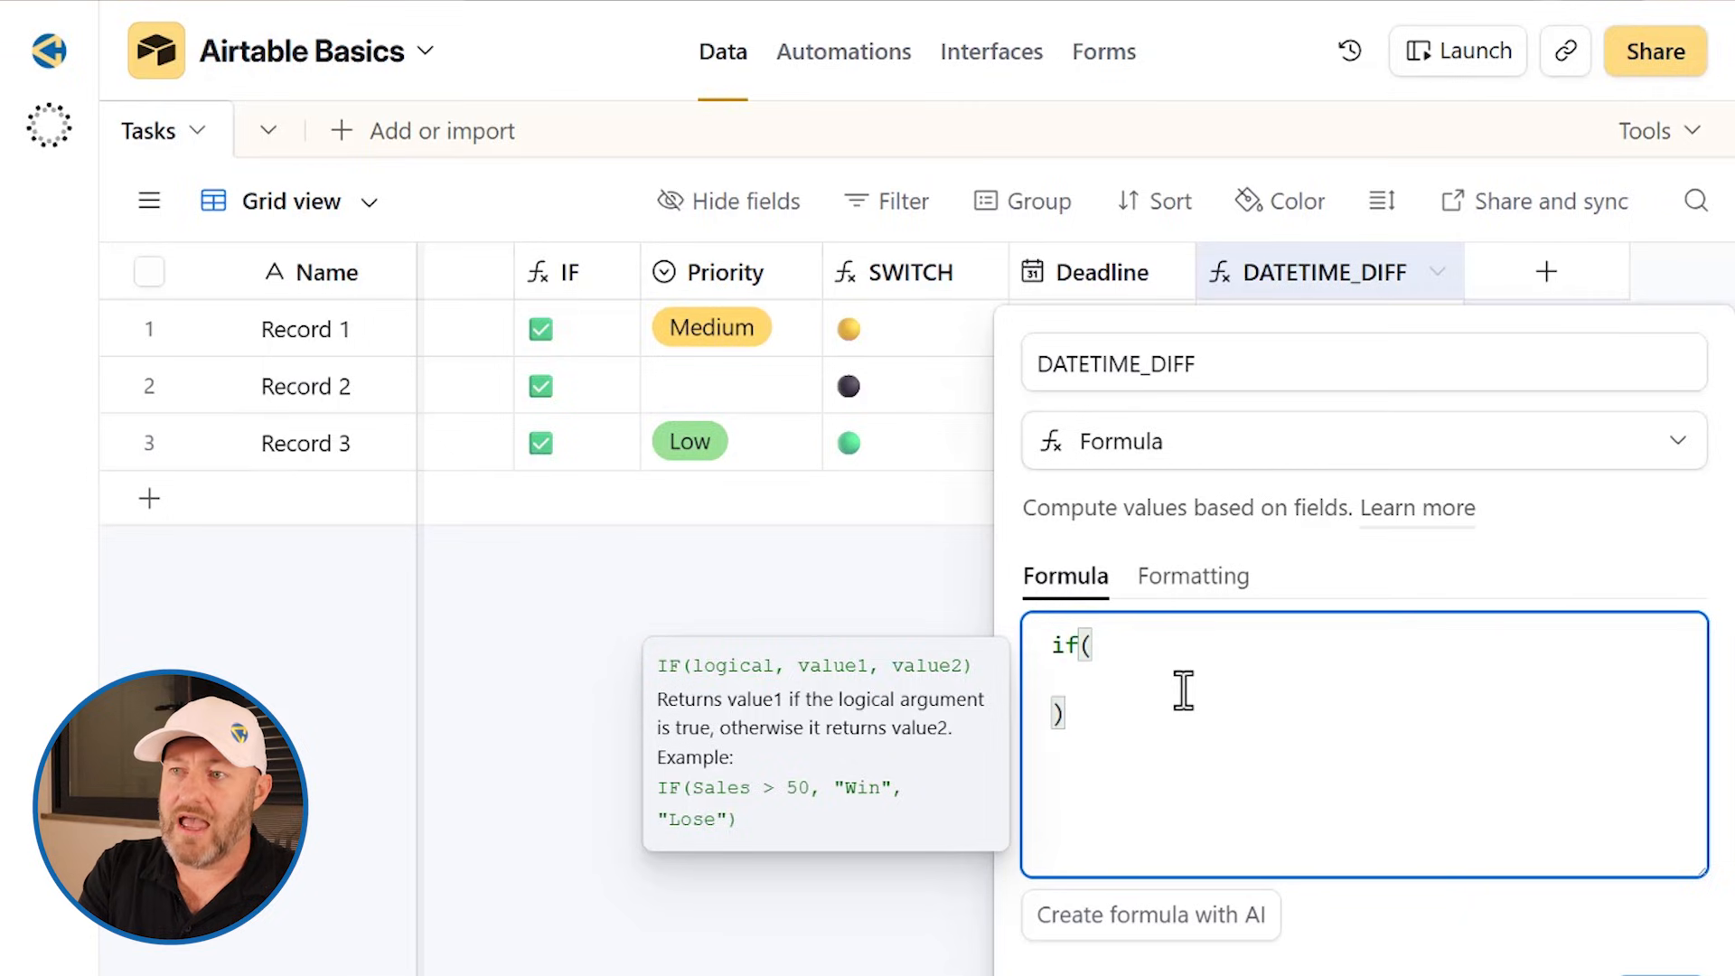
Step: Use Deadline as the IF condition, paste the copied DATETIME_DIFF formula as its true value, and save the field
{"action": "type", "text": "dead"}
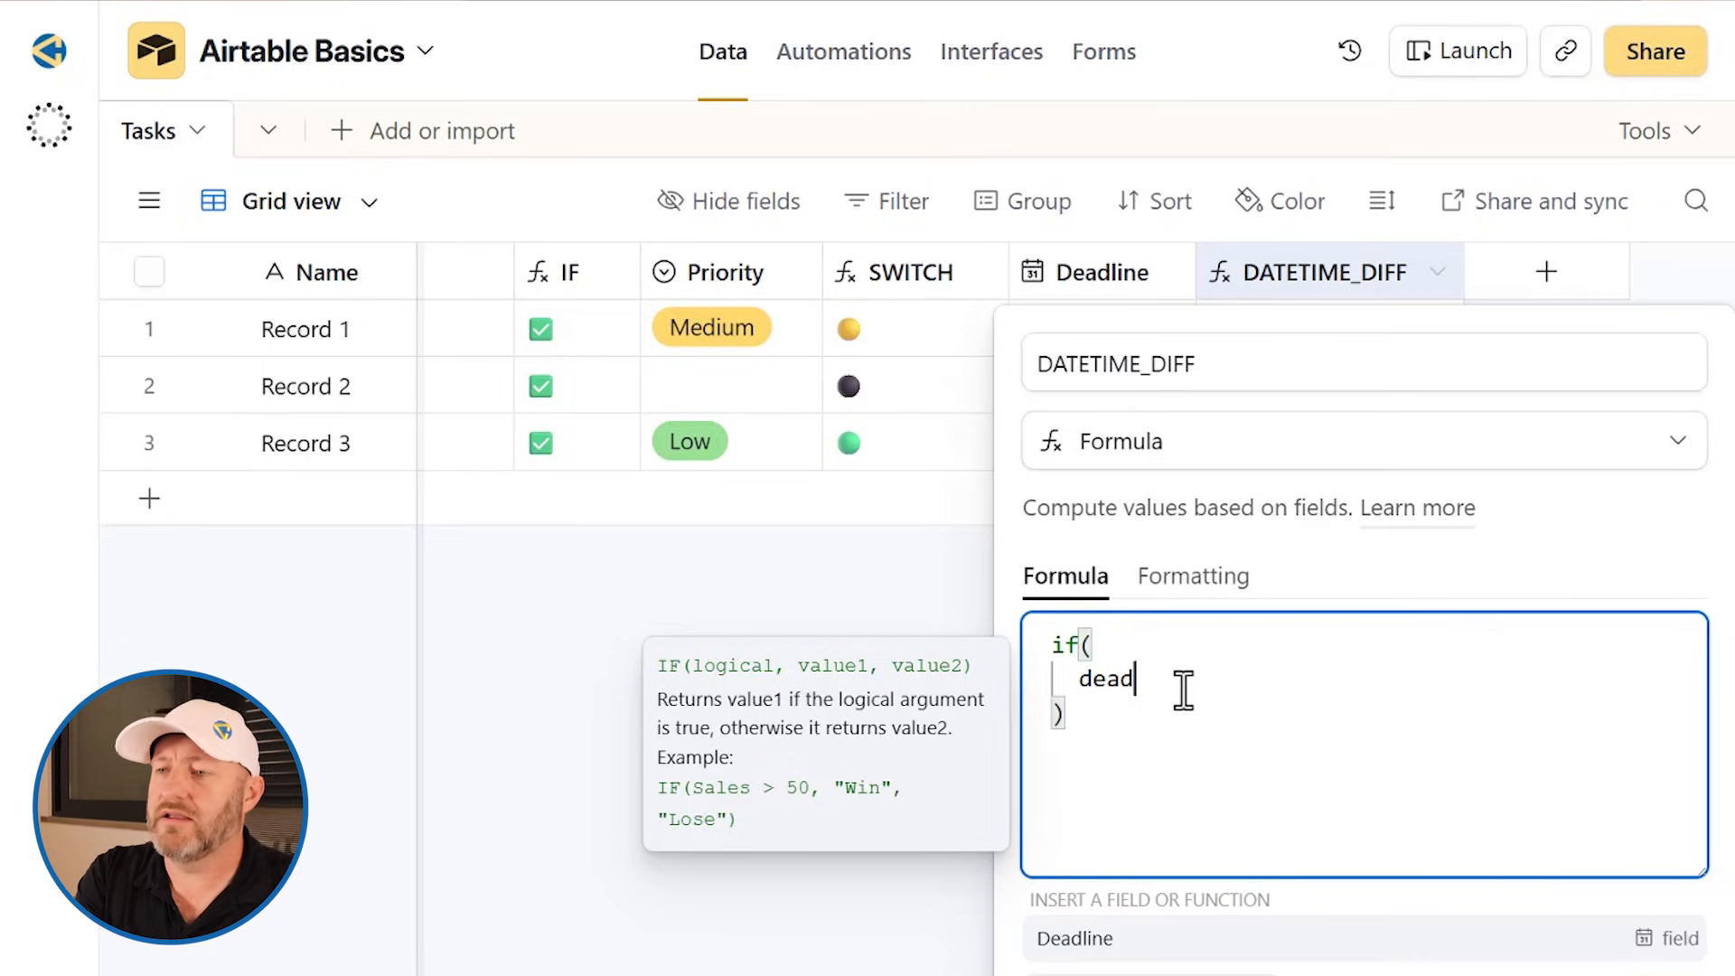
{"action": "key", "text": "Tab"}
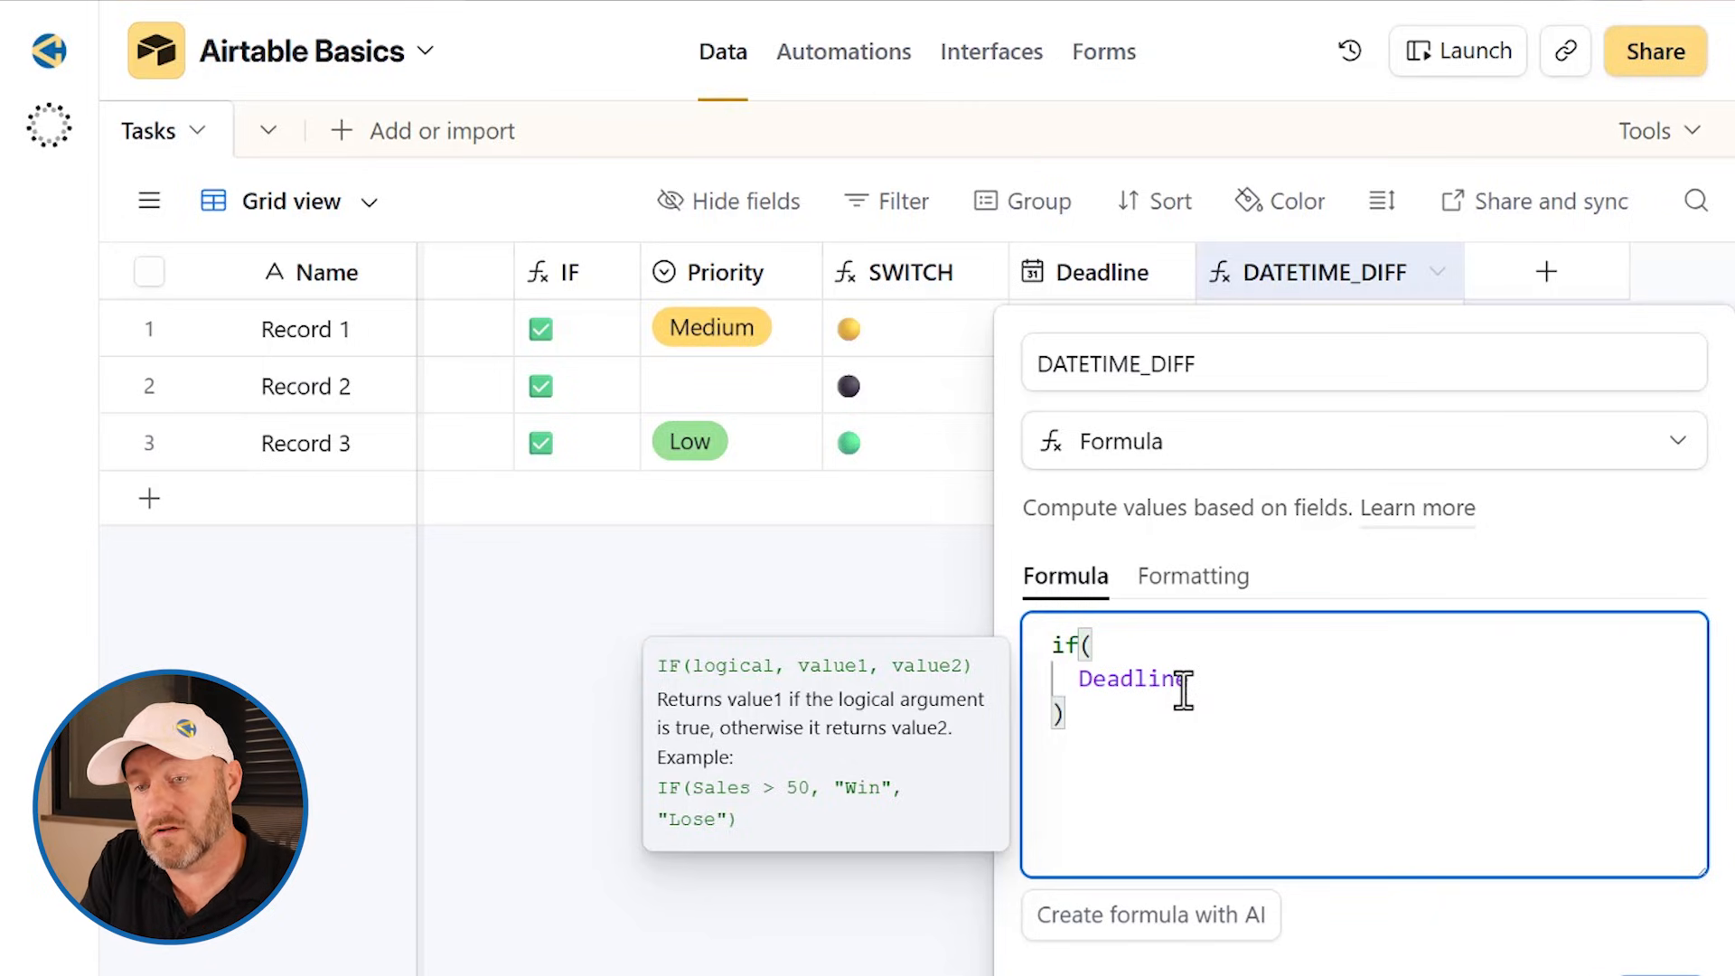
{"action": "type", "text": ","}
{"action": "key", "text": "Return"}
{"action": "key", "text": "ctrl+v"}
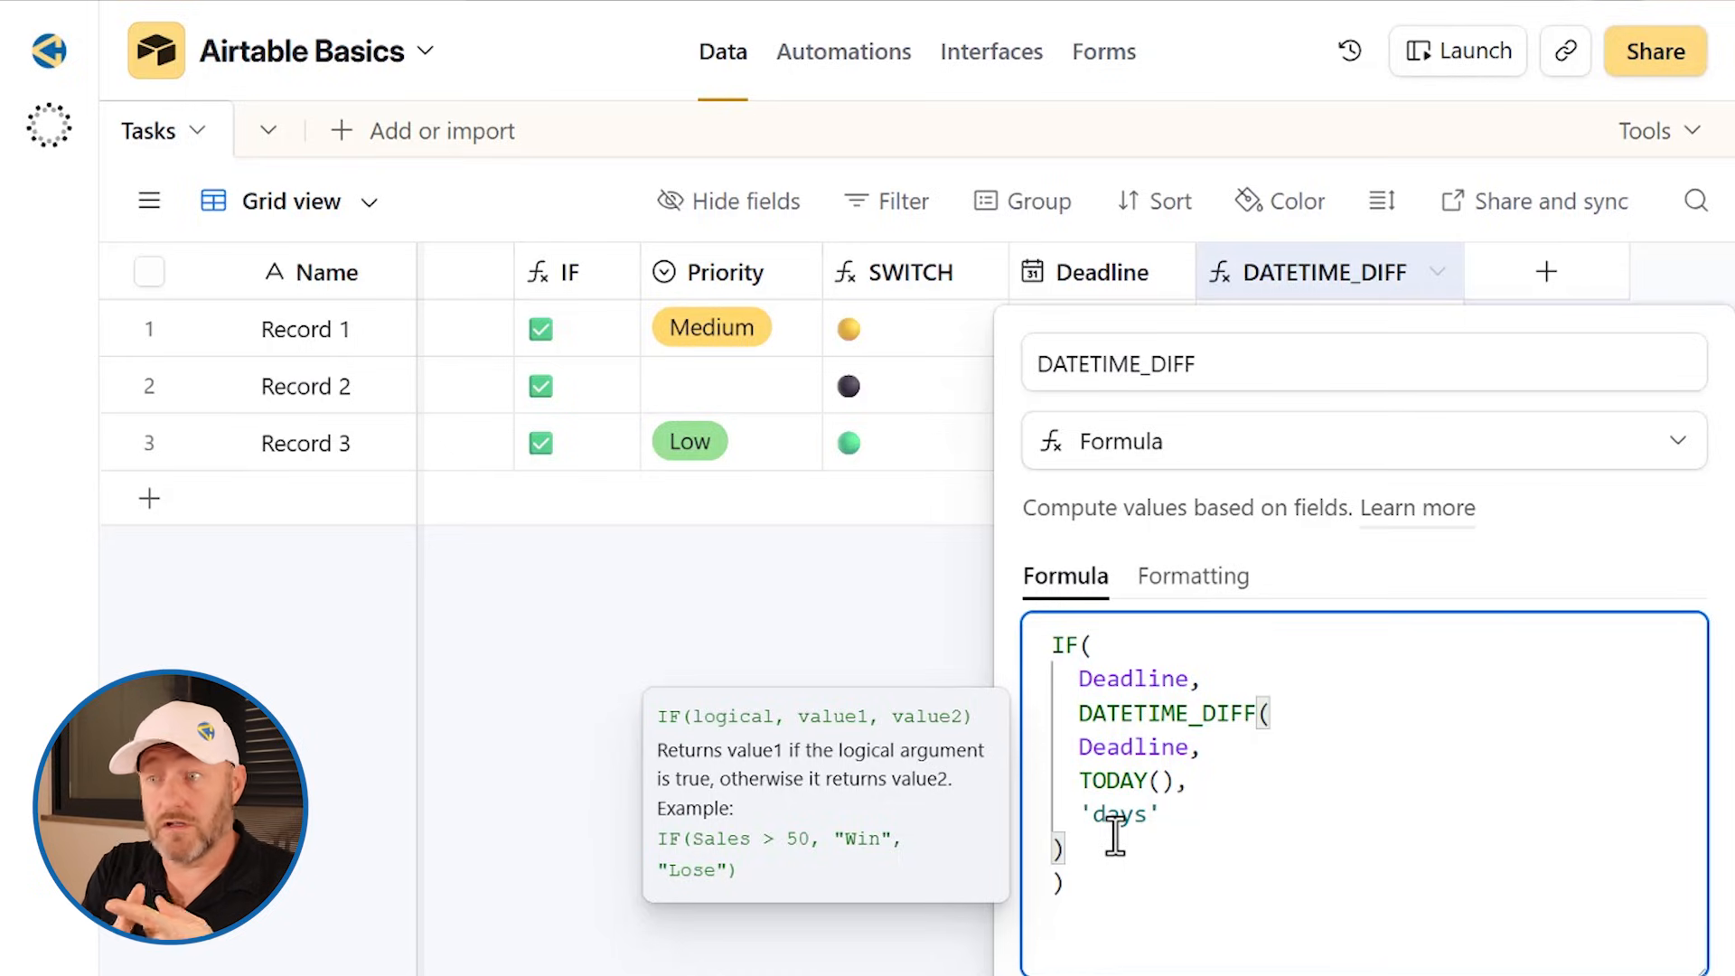
{"action": "left_click_drag", "start_coordinate": [1077, 678], "coordinate": [1199, 678]}
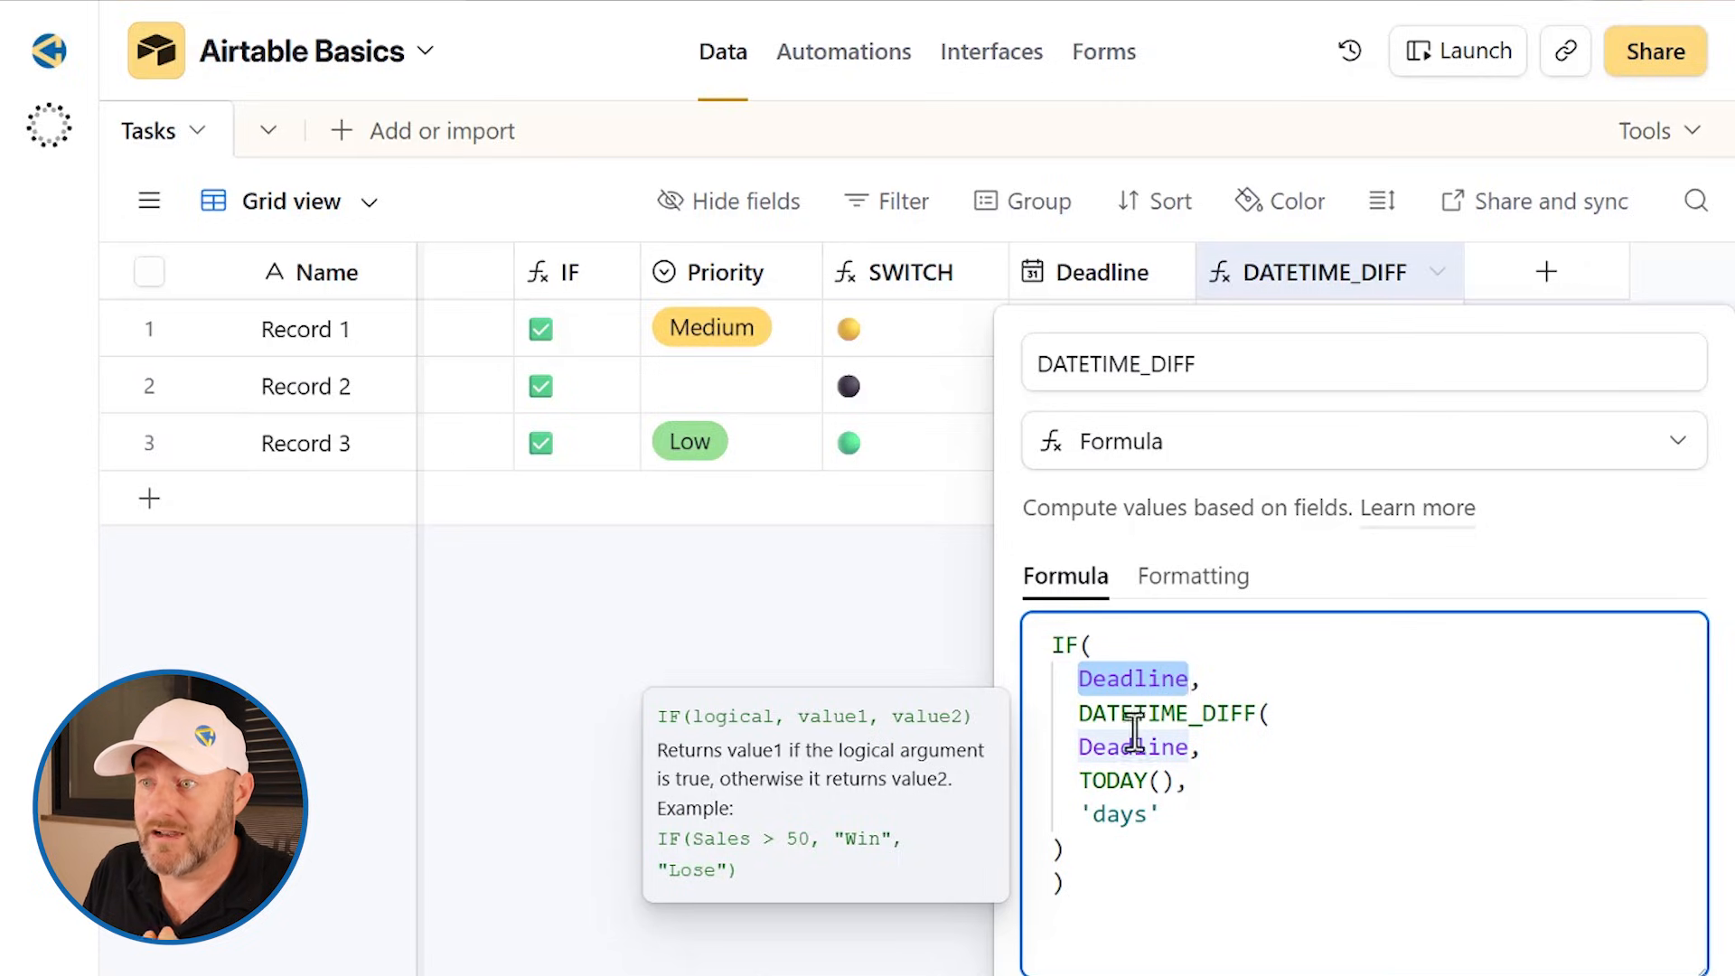
{"action": "left_click_drag", "start_coordinate": [1078, 713], "coordinate": [1184, 844]}
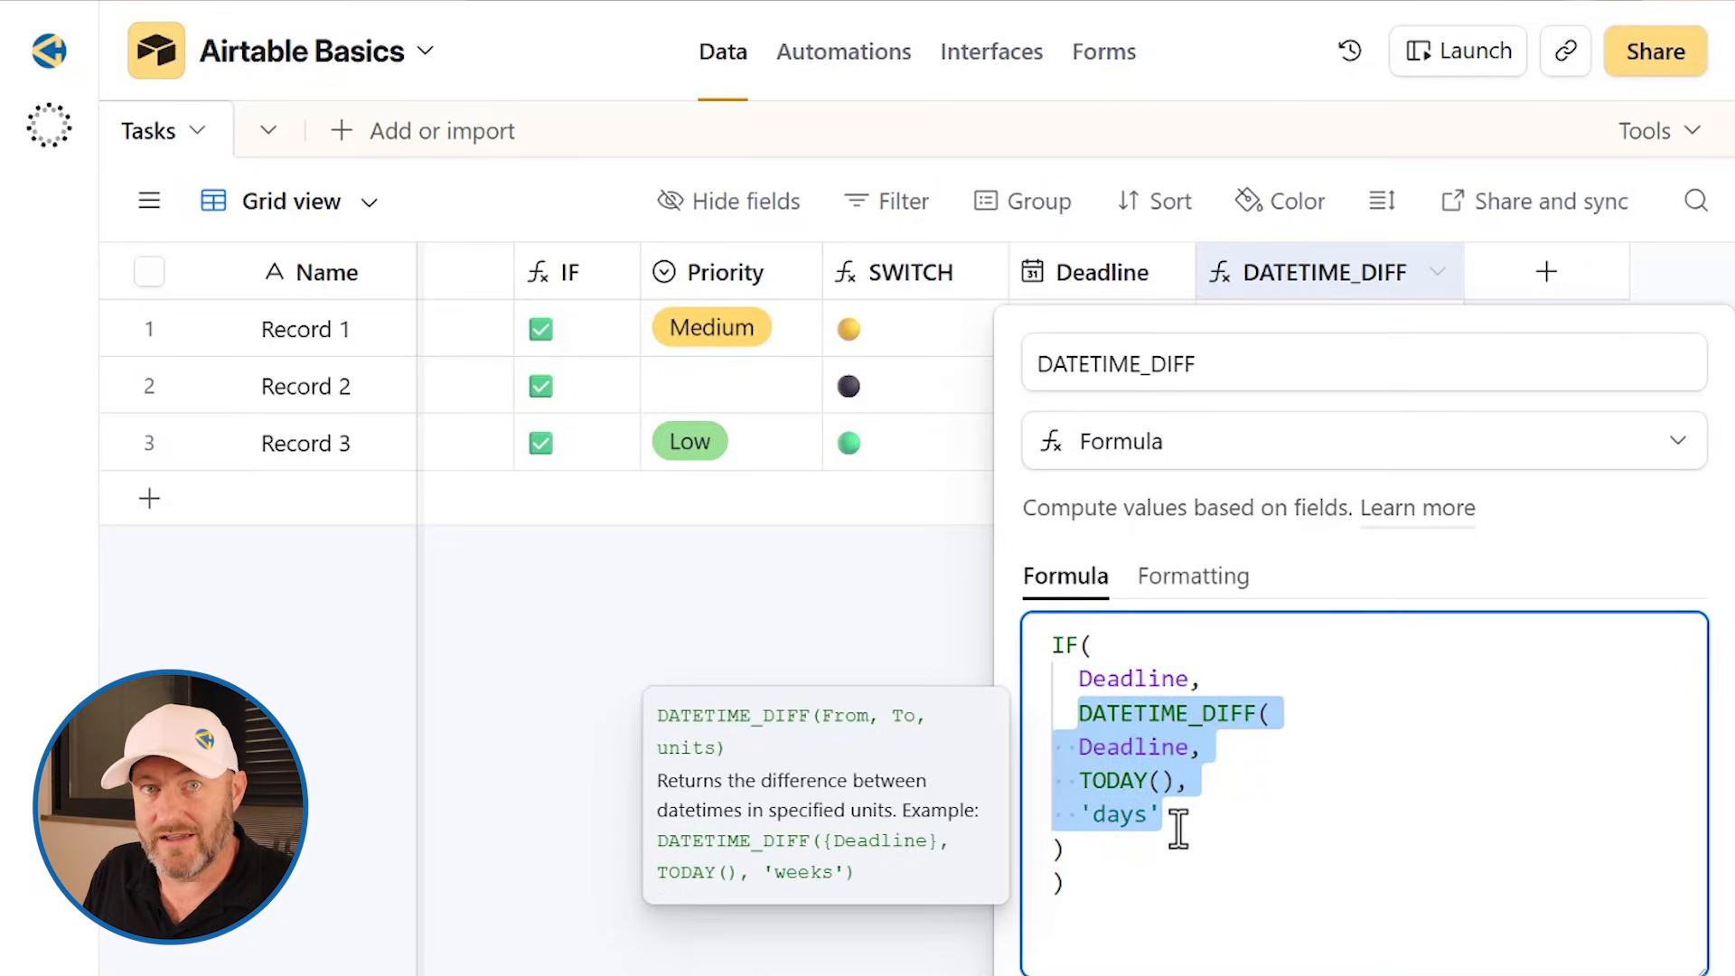
{"action": "left_click", "coordinate": [1123, 853]}
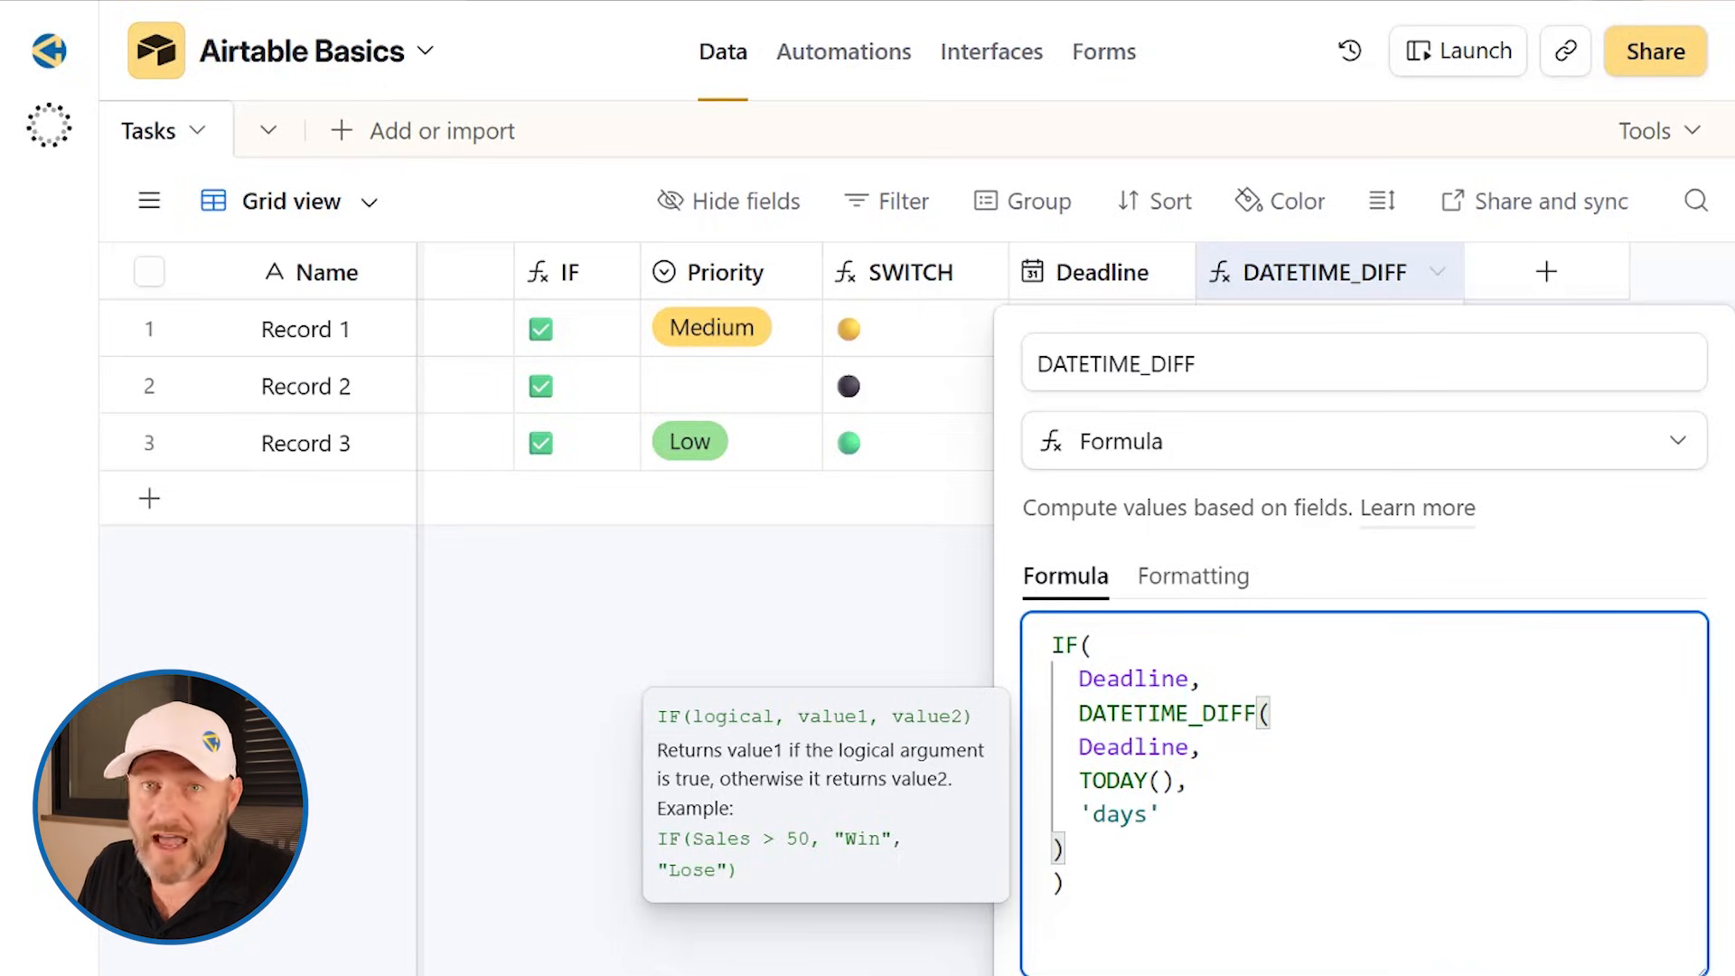
{"action": "left_click", "coordinate": [1640, 973]}
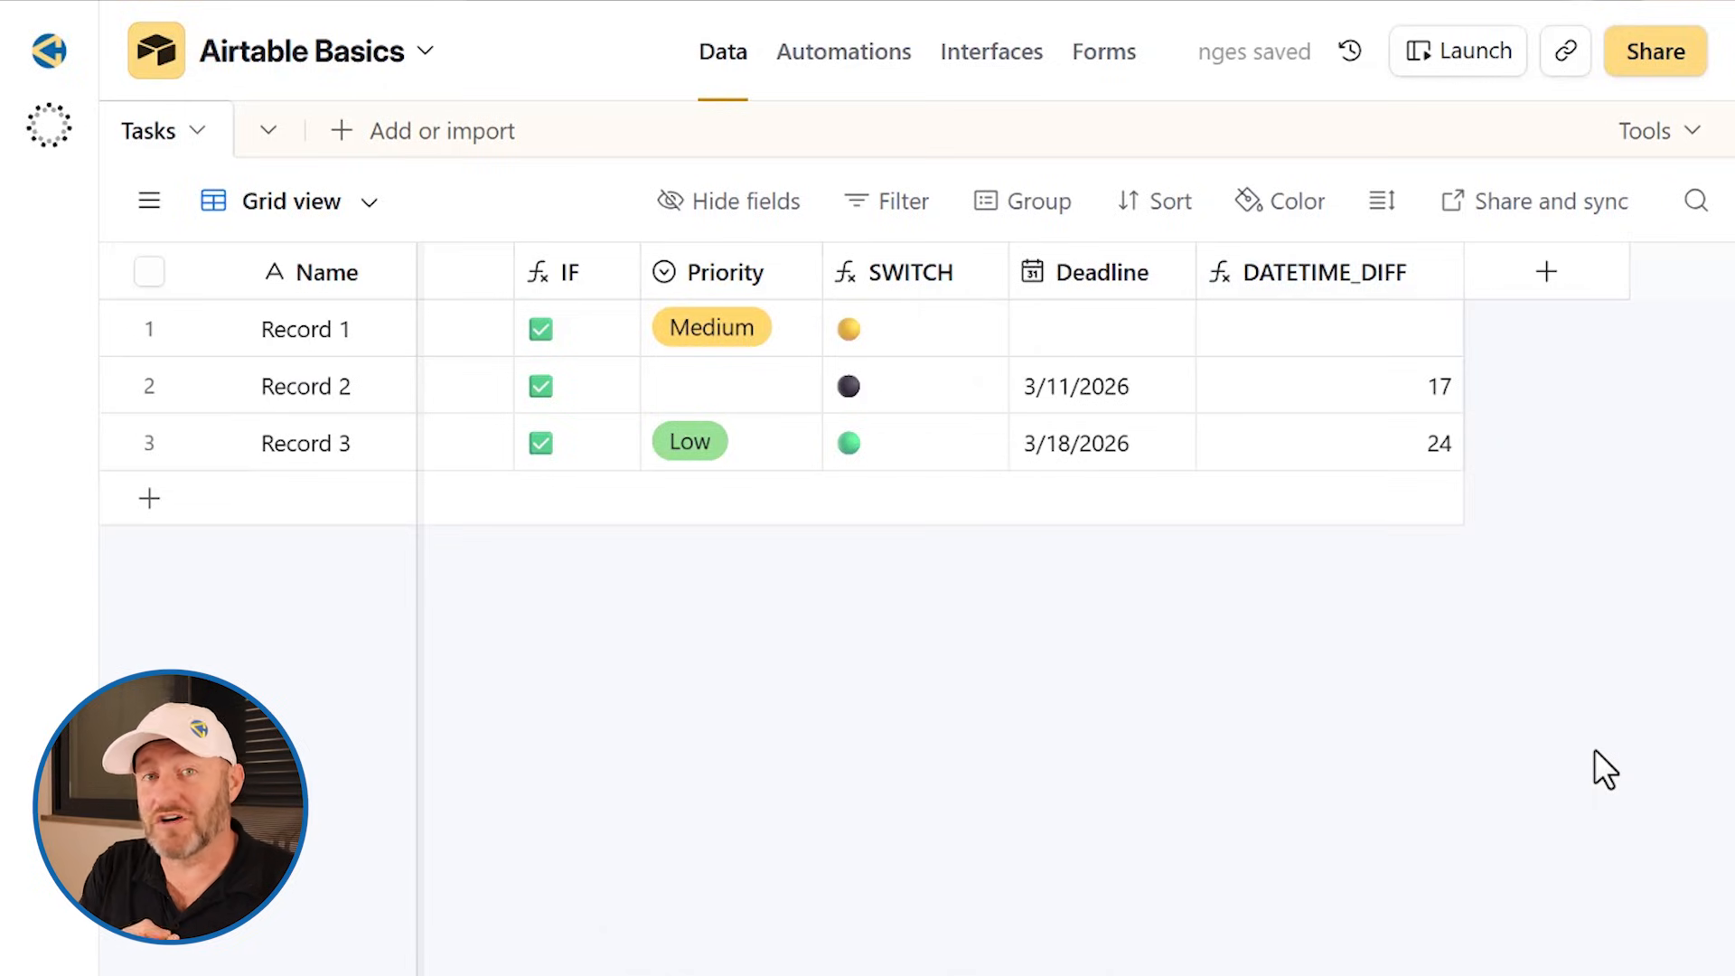
Step: Set Record 1's Deadline to 2/24/2026 to test the IF-wrapped DATETIME_DIFF formula
{"action": "left_click", "coordinate": [1350, 336]}
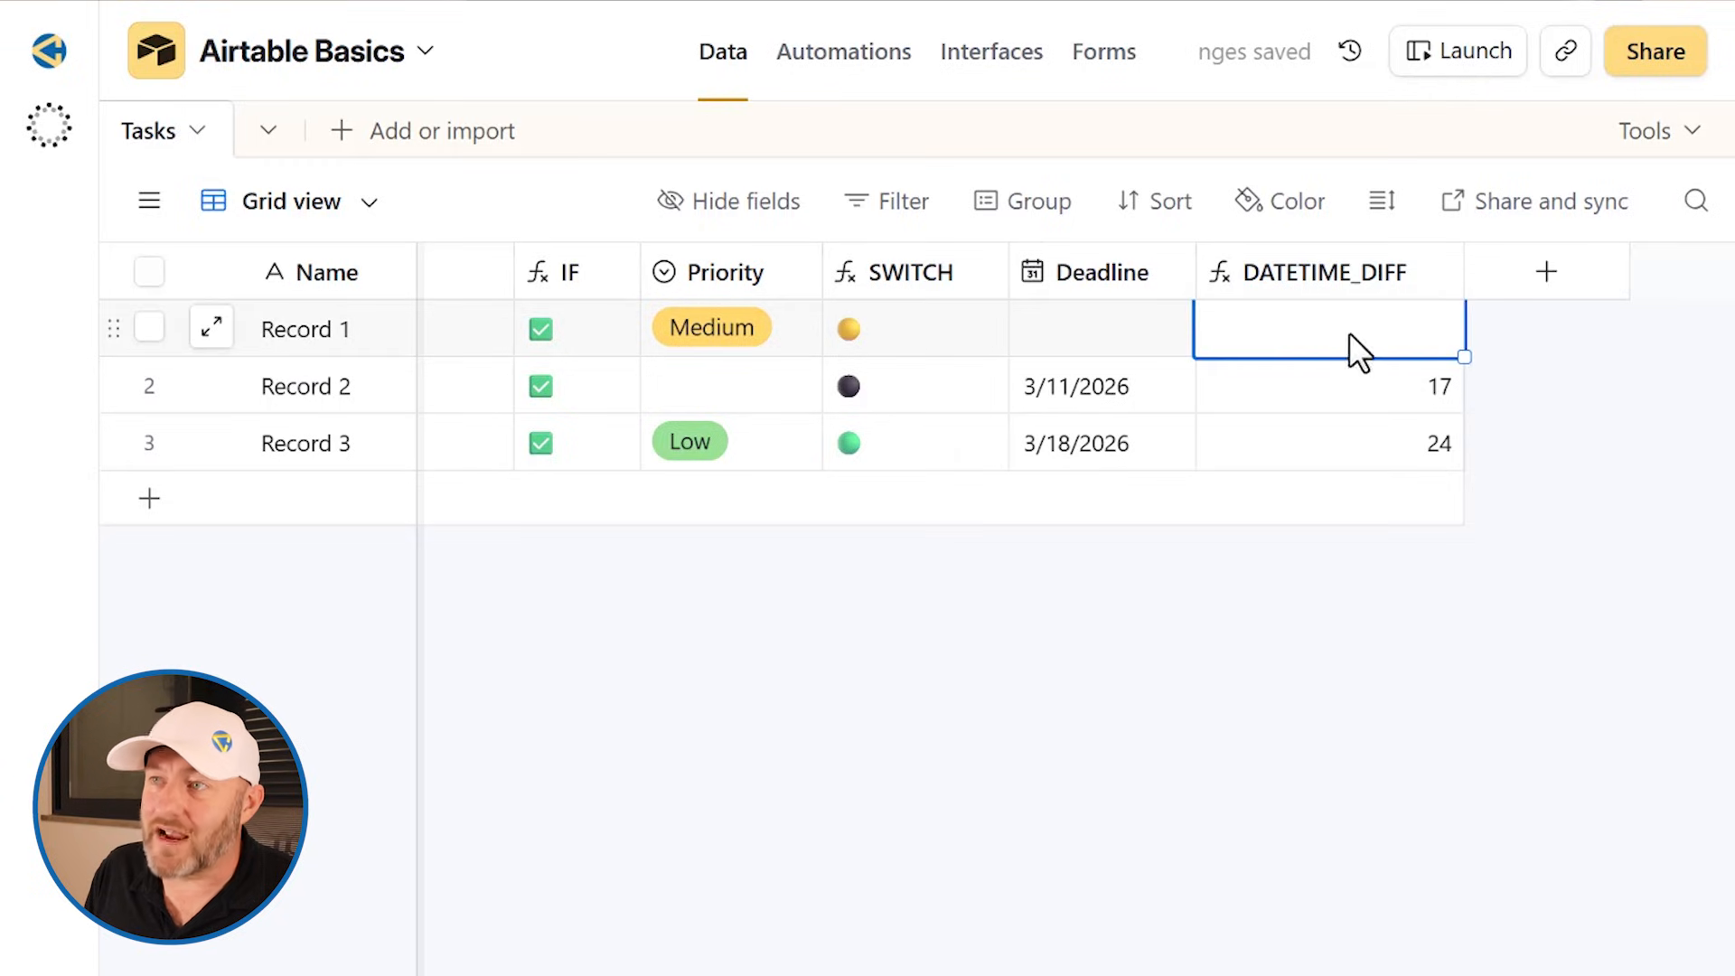
{"action": "left_click", "coordinate": [1092, 349]}
{"action": "left_click", "coordinate": [1092, 349]}
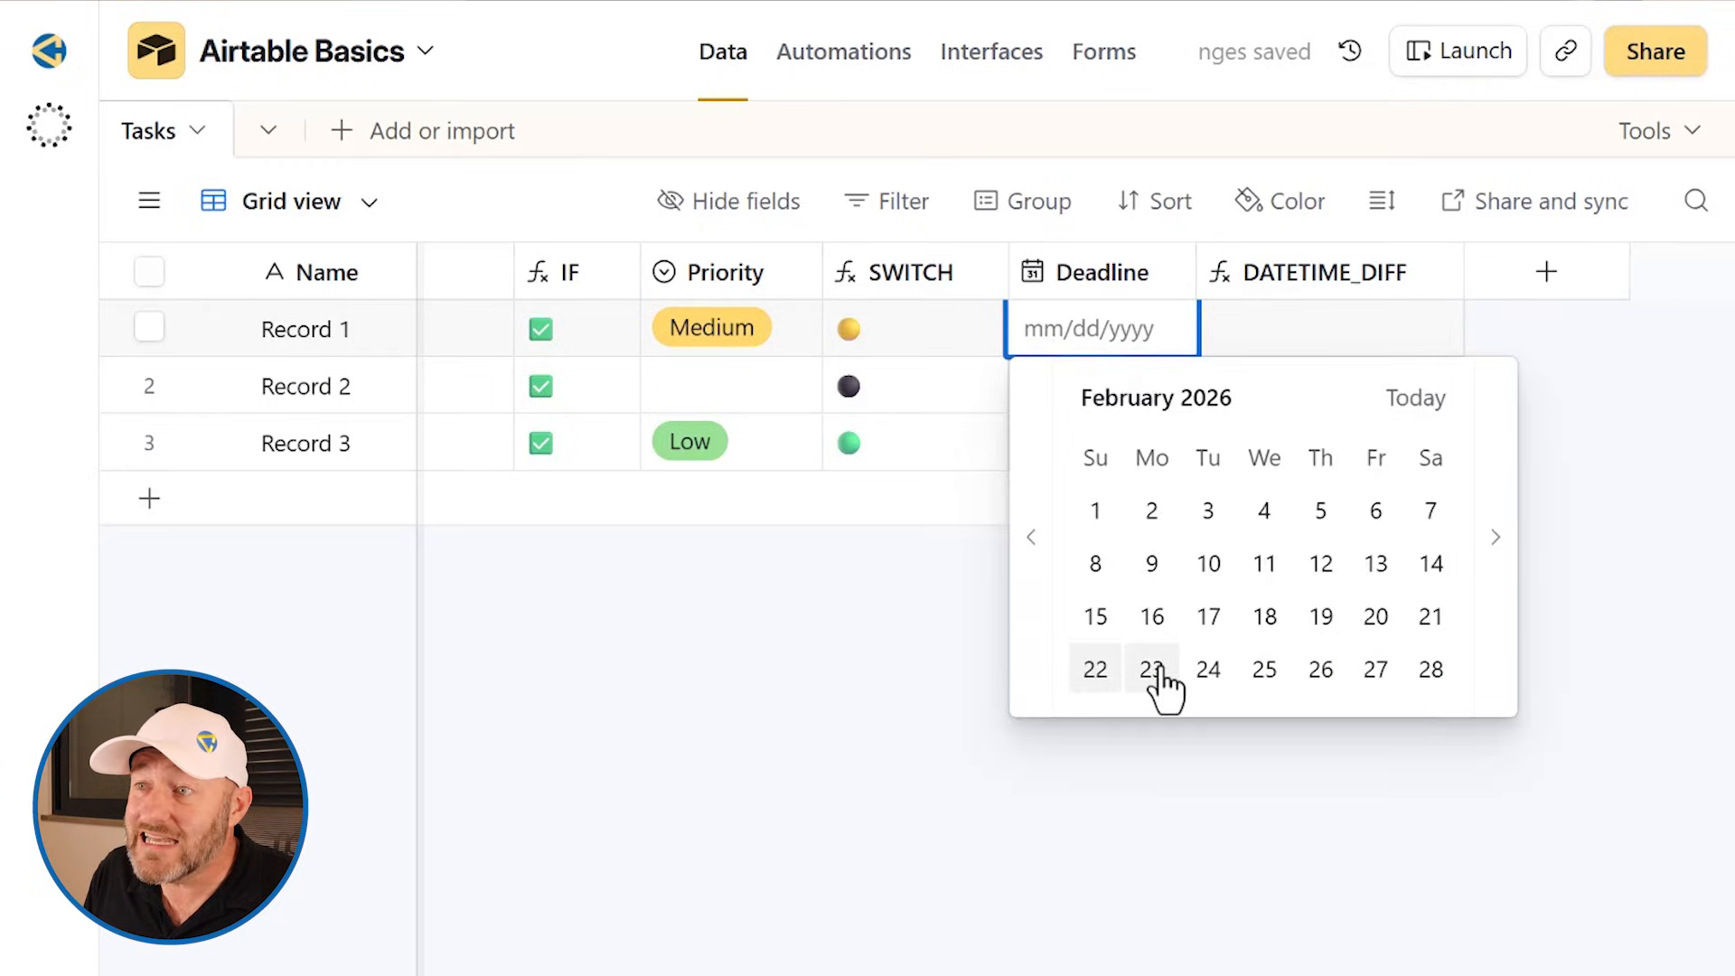
{"action": "left_click", "coordinate": [1209, 670]}
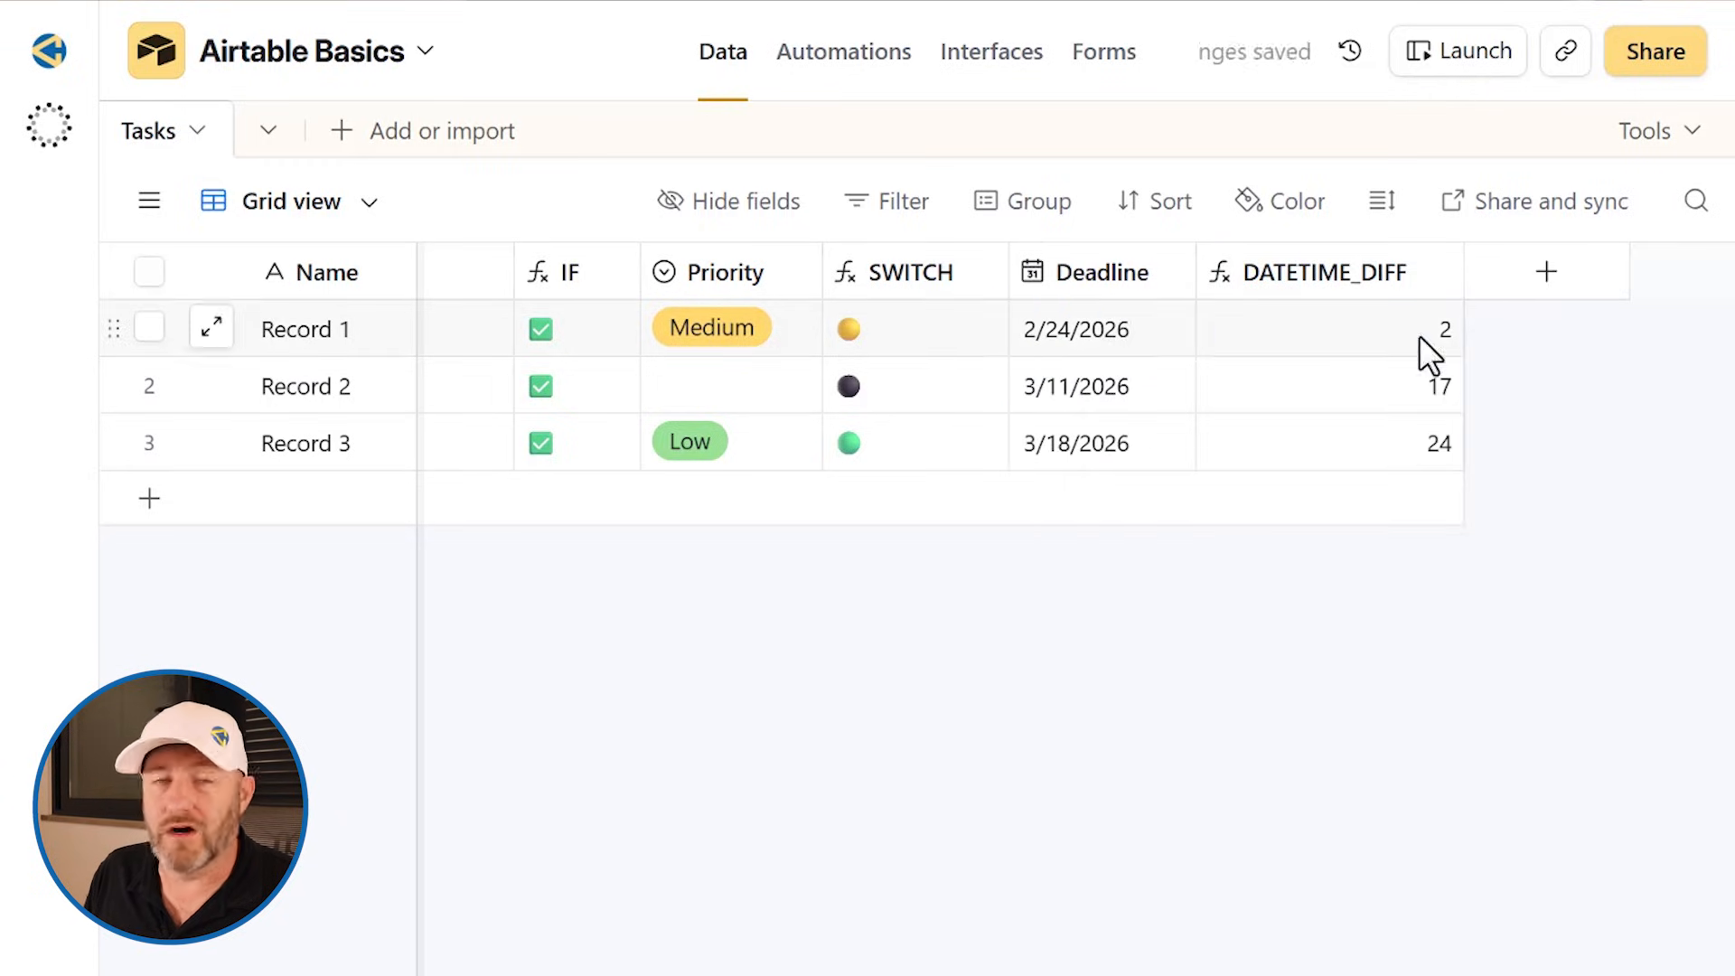